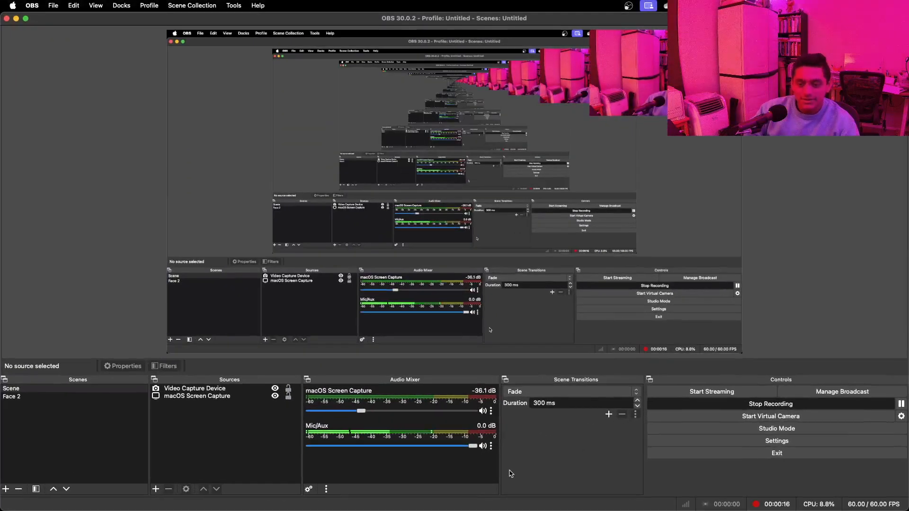
- Snap the OBS window to the right half of the screen, leaving Obsidian on the left
key(ctrl+alt+Right)
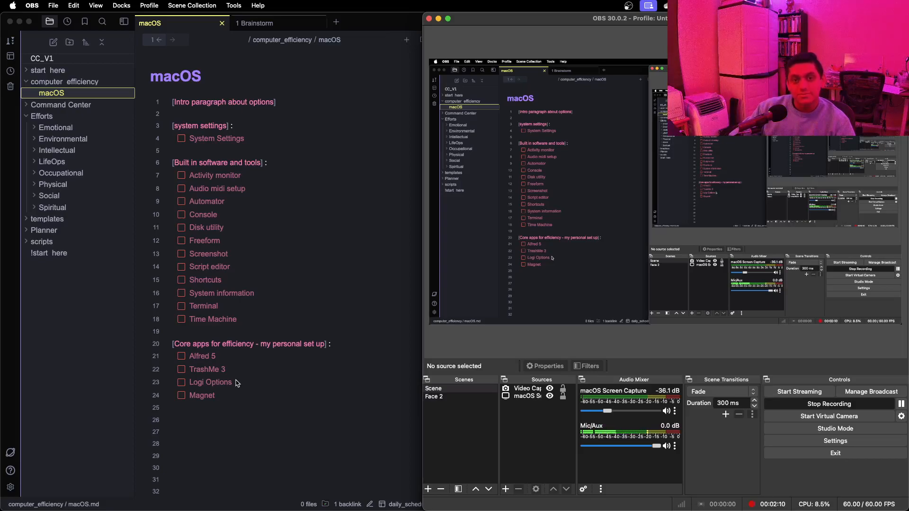
click(254, 402)
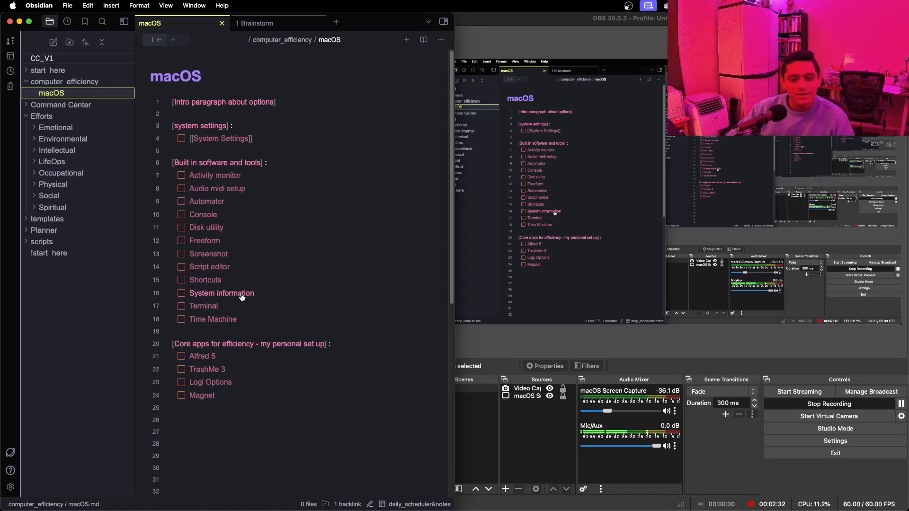
click(577, 350)
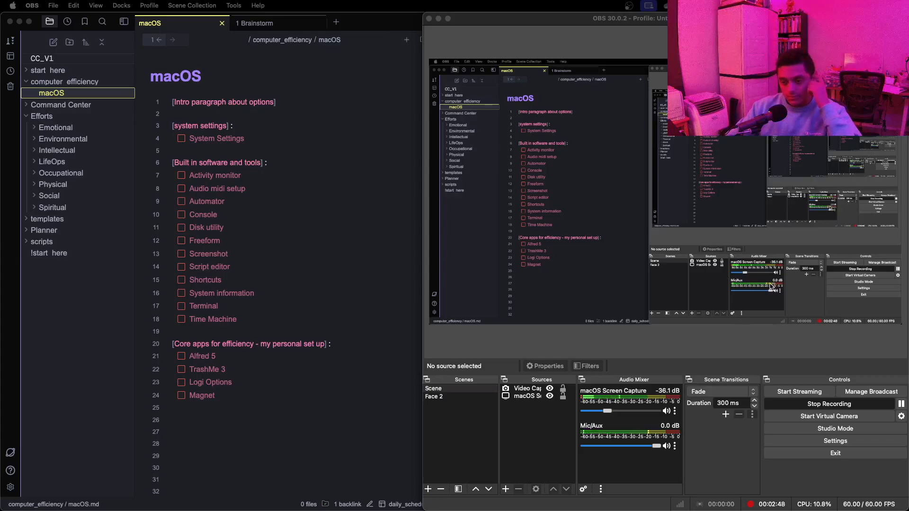
- Via Mission Control, bring Safari's YouTube, then Obsidian, then OBS forward, and hide OBS
key(ctrl+Up)
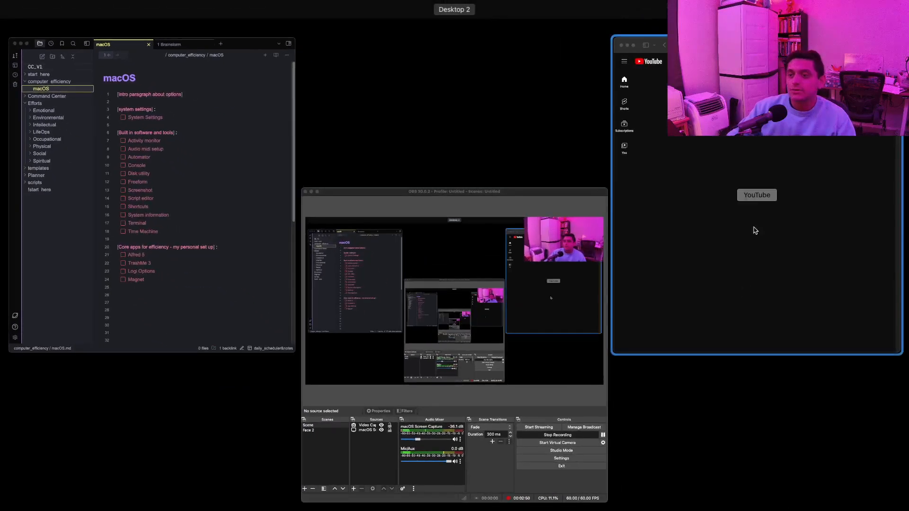
click(746, 245)
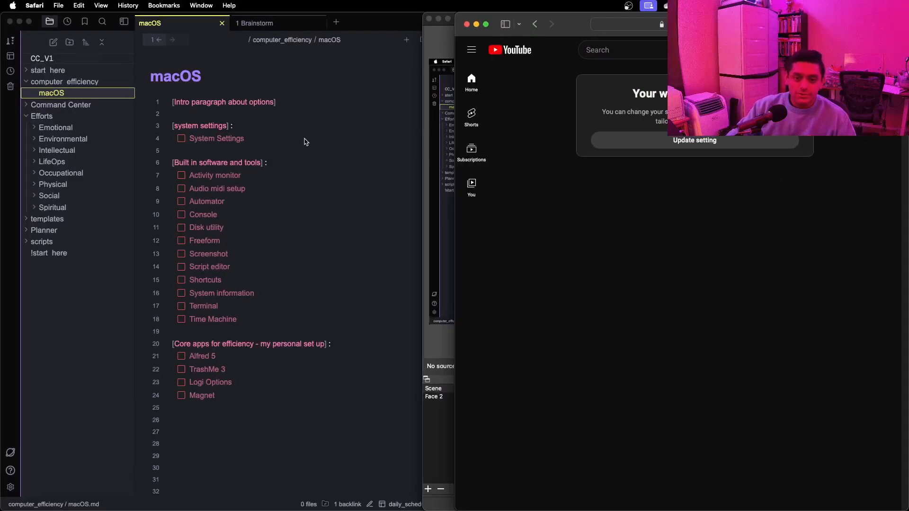
key(ctrl+Up)
click(267, 344)
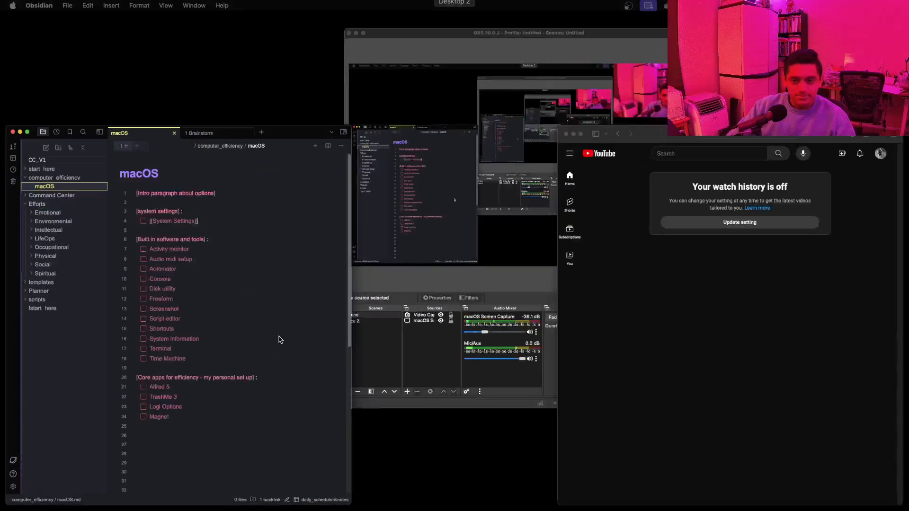
key(ctrl+Up)
click(545, 274)
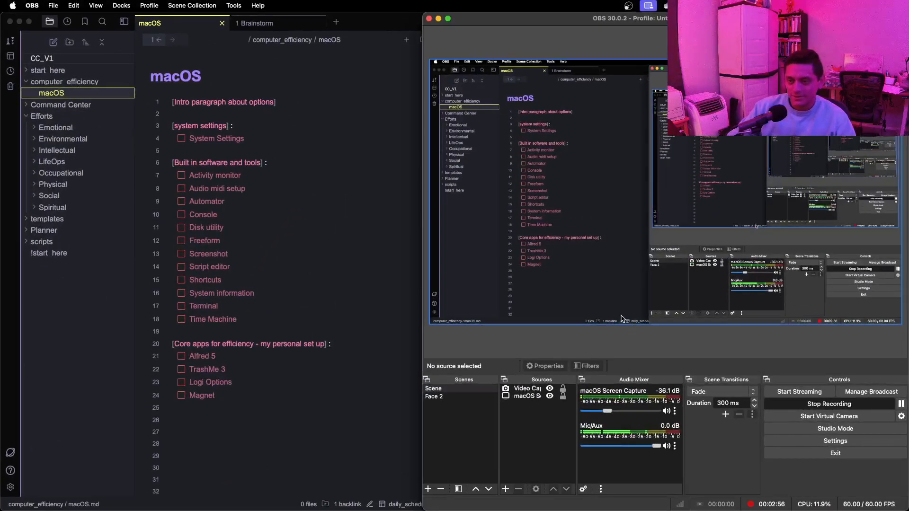
key(super+m)
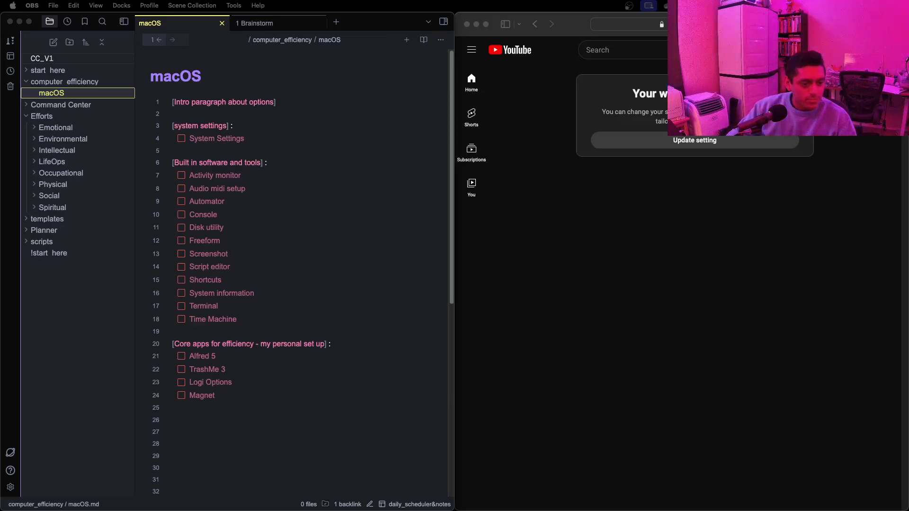
- Show all windows in Mission Control to reach the Obsidian macOS note
key(ctrl+Up)
key(ctrl+Up)
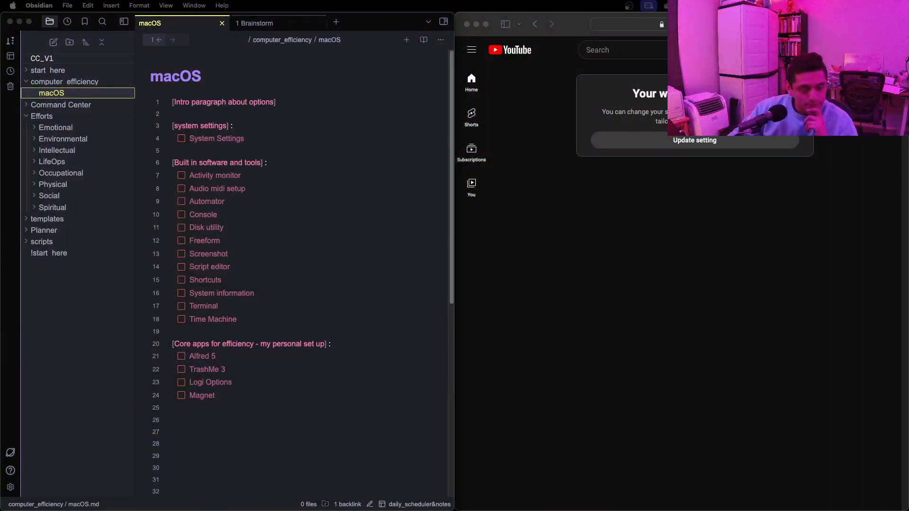
- Create System Settings from its [[link]], then move it and !start here into computer_efficiency
click(308, 139)
click(321, 156)
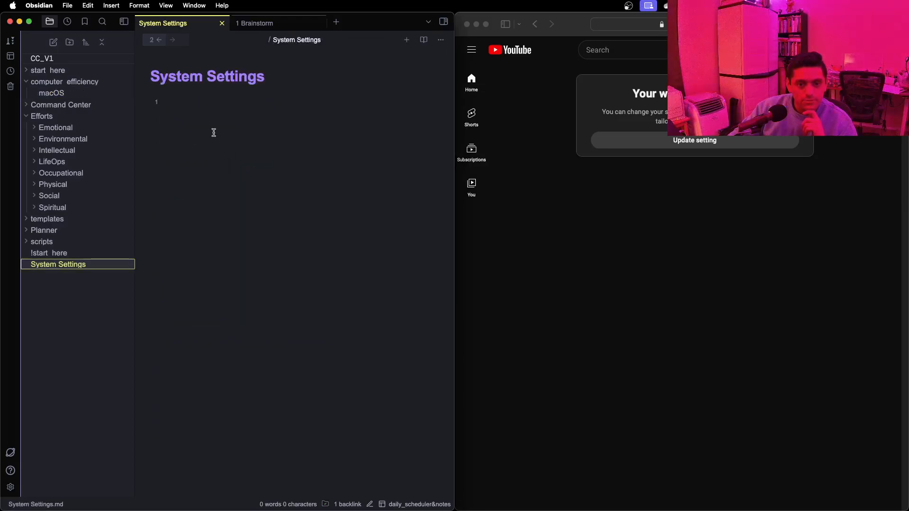
drag(73, 263, 85, 86)
drag(65, 263, 77, 93)
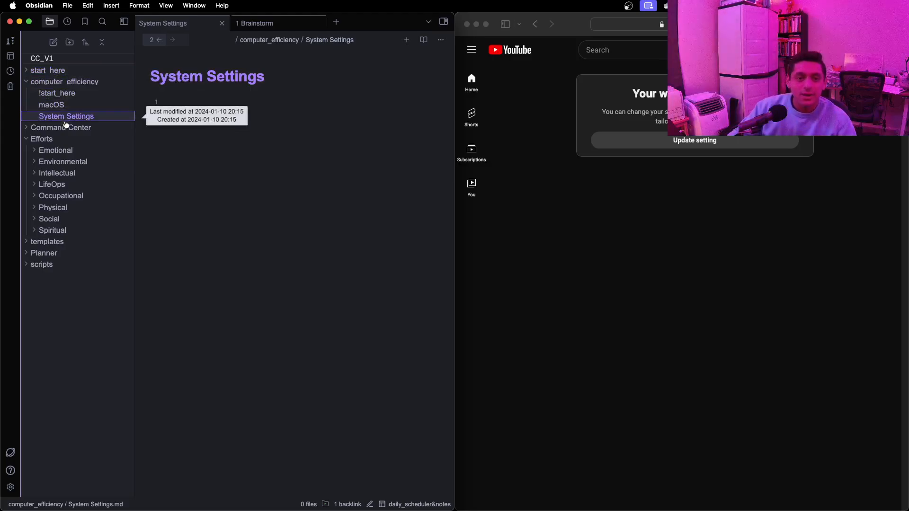
click(48, 133)
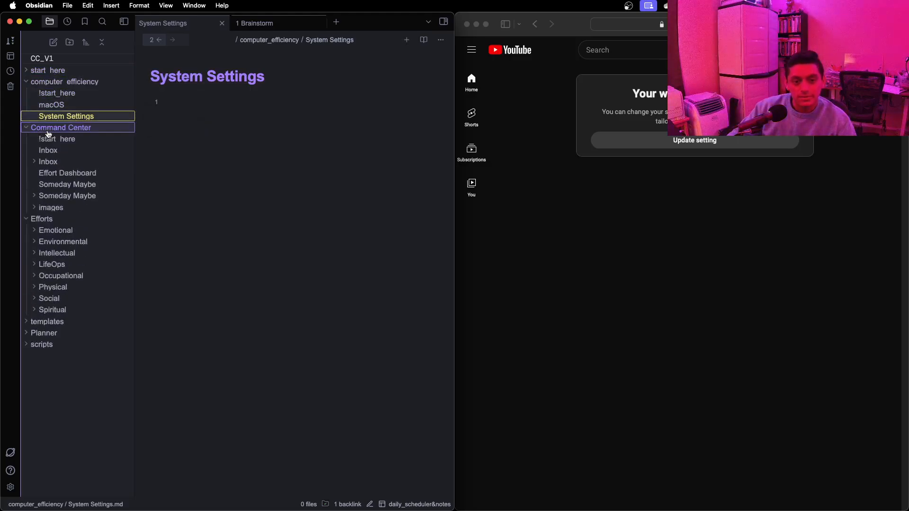
click(47, 134)
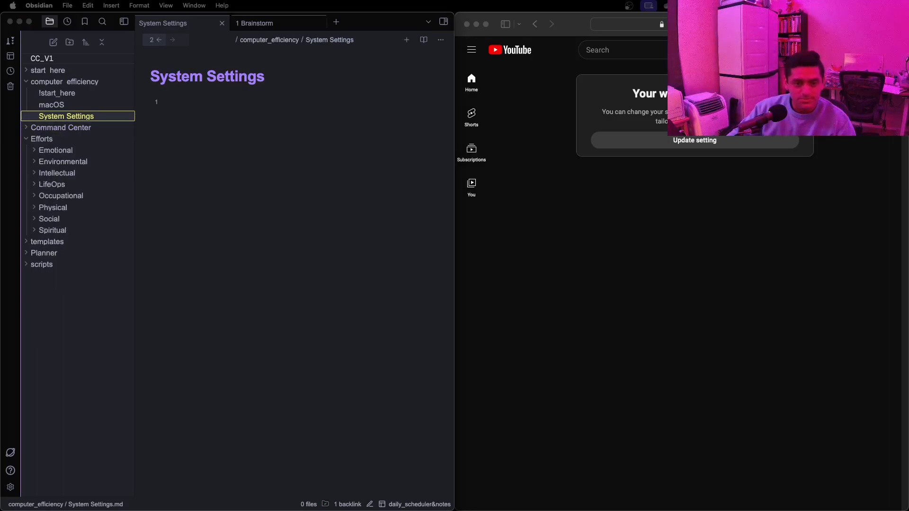
click(93, 107)
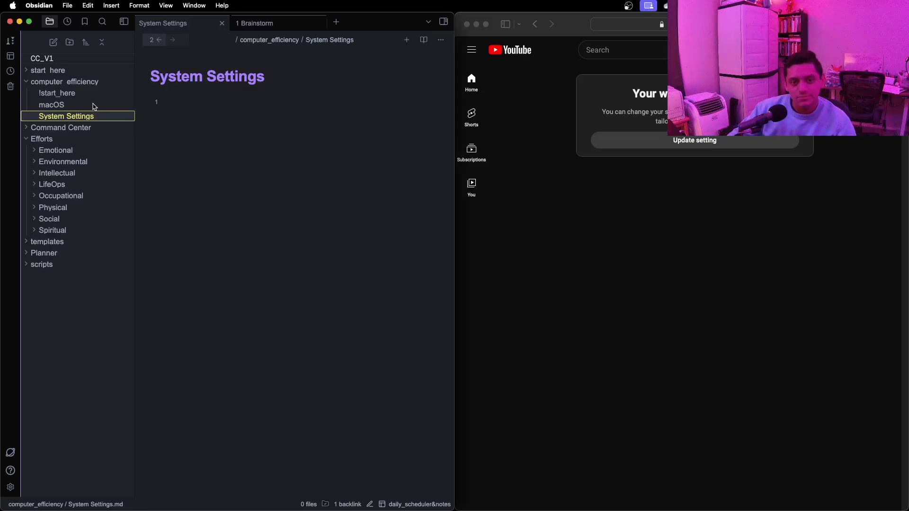
click(93, 106)
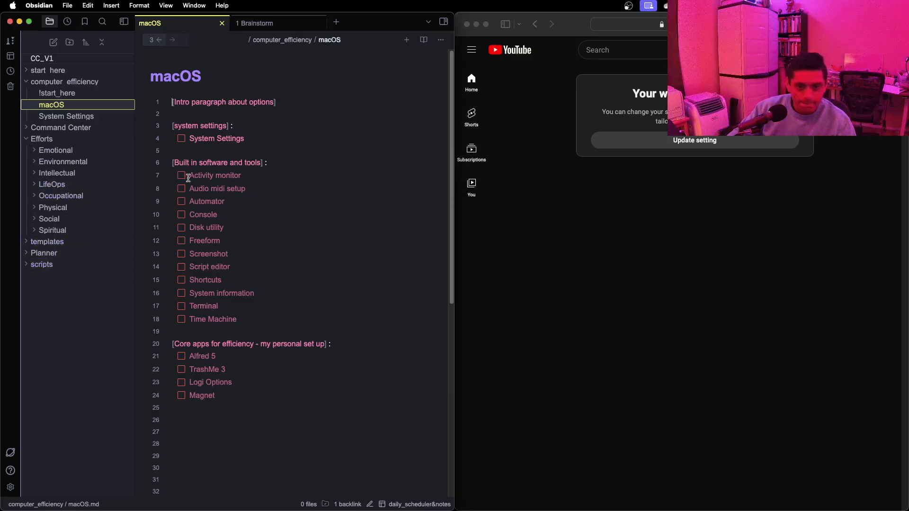
click(77, 93)
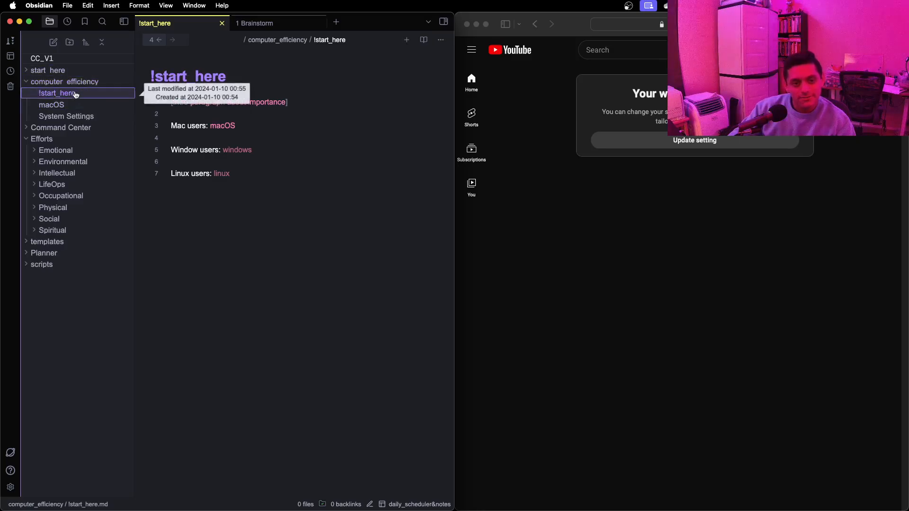
click(67, 107)
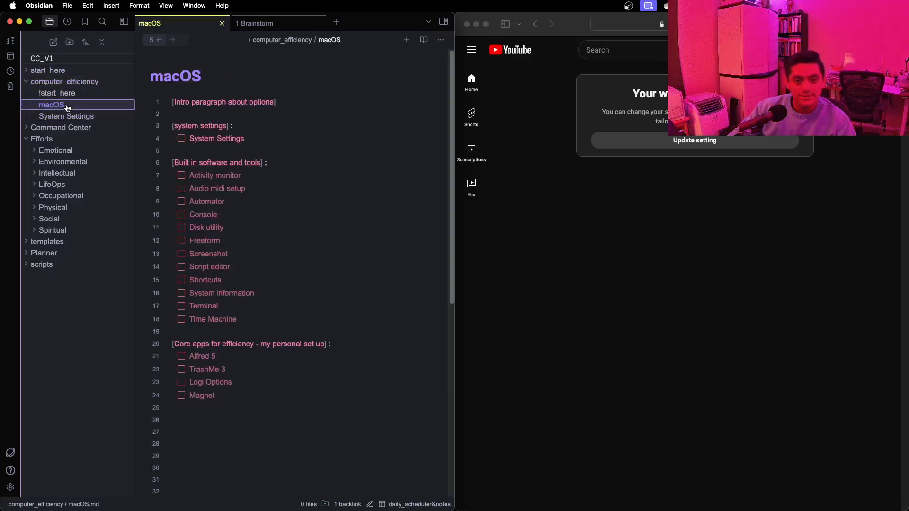
click(95, 117)
click(211, 119)
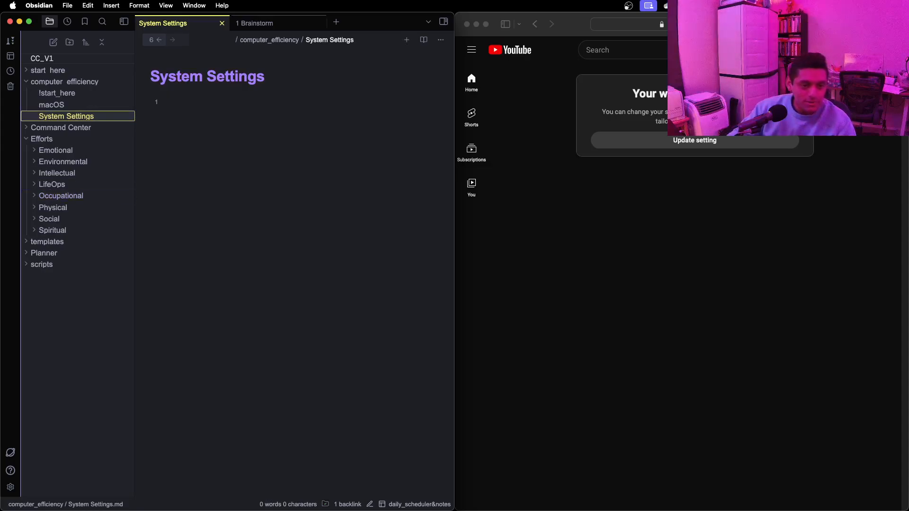
key(super+space)
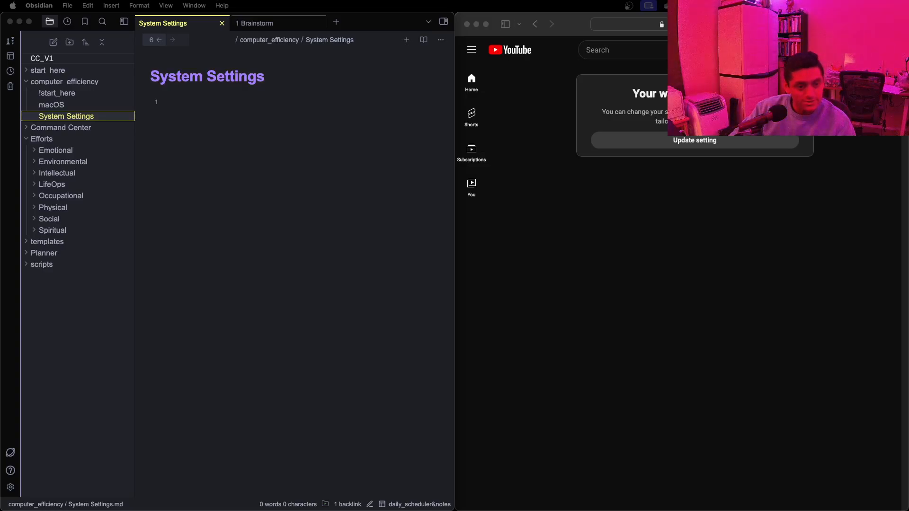
click(335, 108)
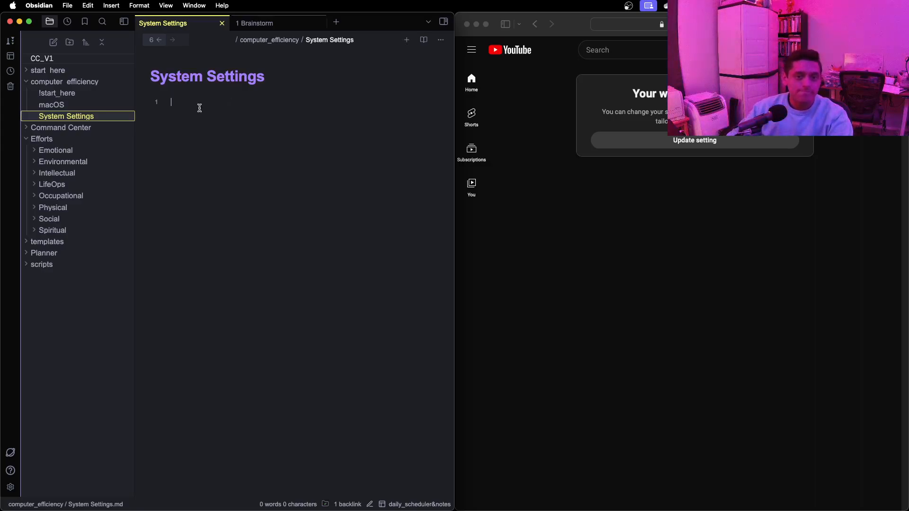
- Type the #task tag on the first line, browsing then dismissing the tag suggestions
text(#task)
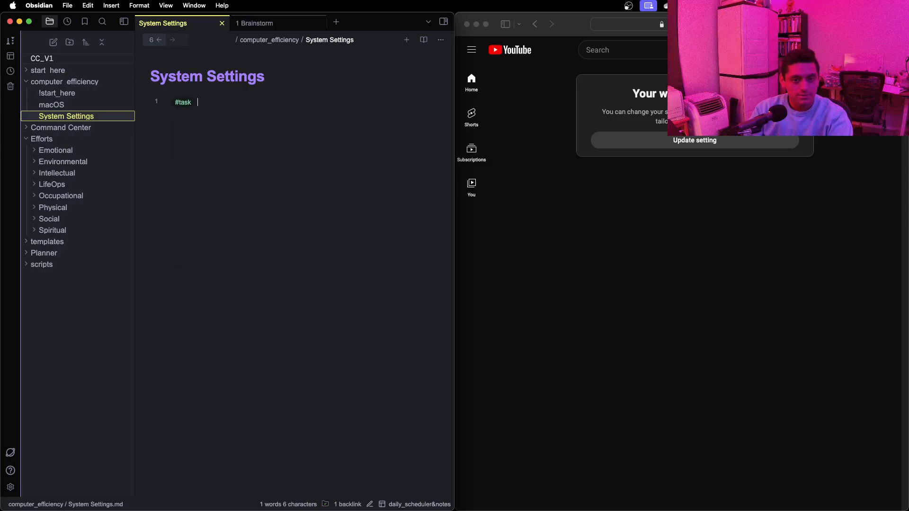
key(BackSpace)
key(BackSpace)
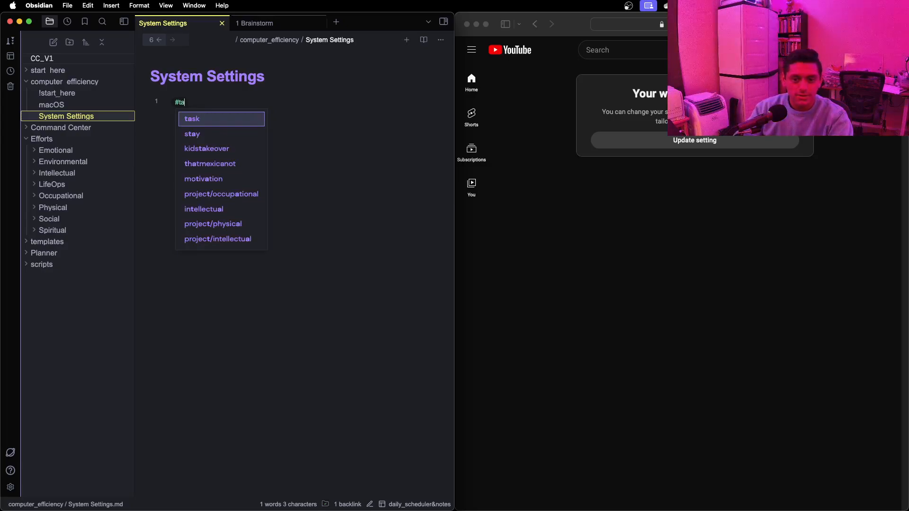
key(Down)
key(Down)
key(Down)
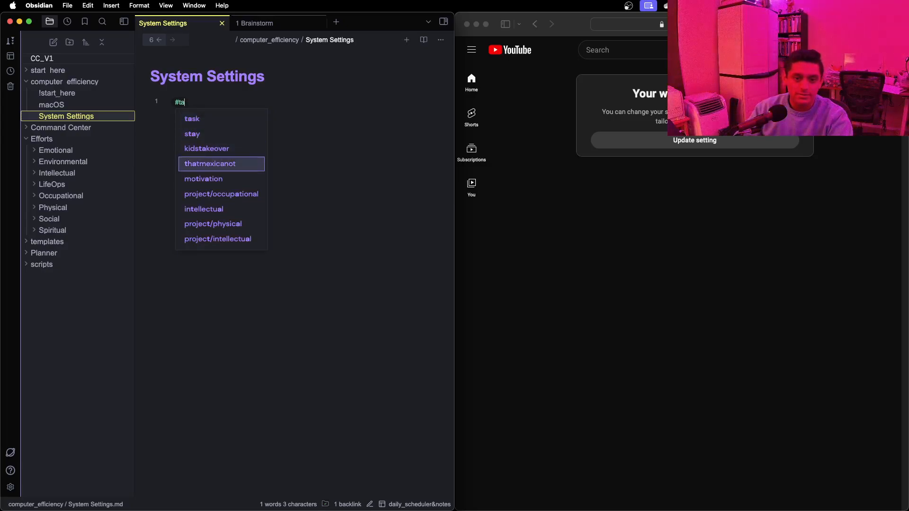
key(Up)
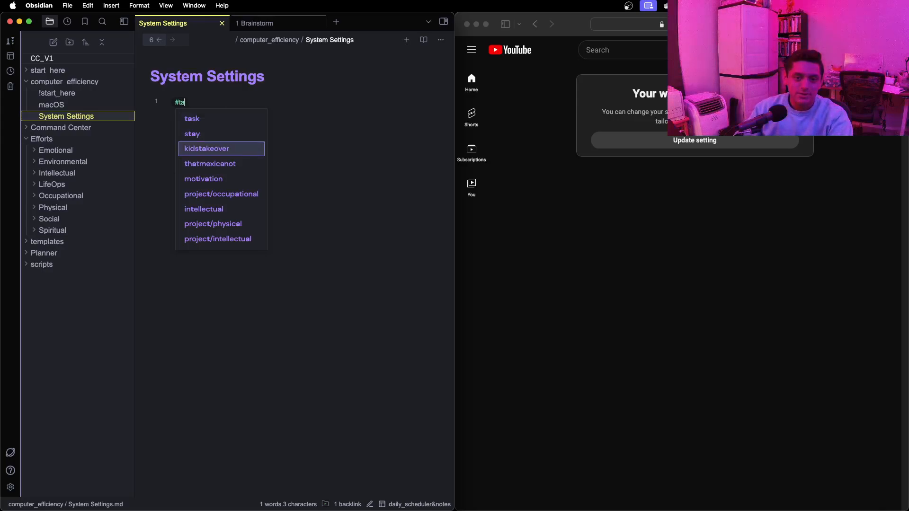
key(Up)
key(Up)
key(Down)
key(Down)
key(Down)
key(Down)
key(Down)
key(Down)
key(Down)
key(Down)
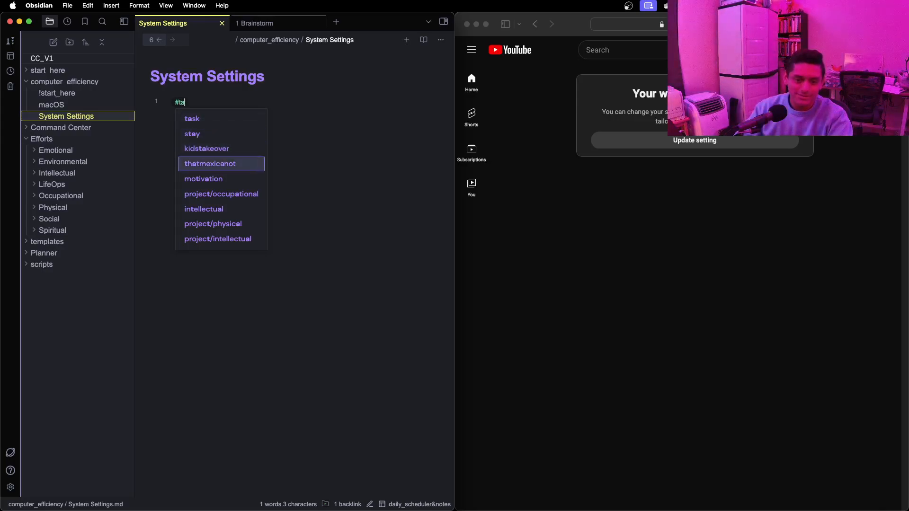
key(Down)
key(Down)
key(Down)
key(Up)
key(Up)
key(Up)
key(Escape)
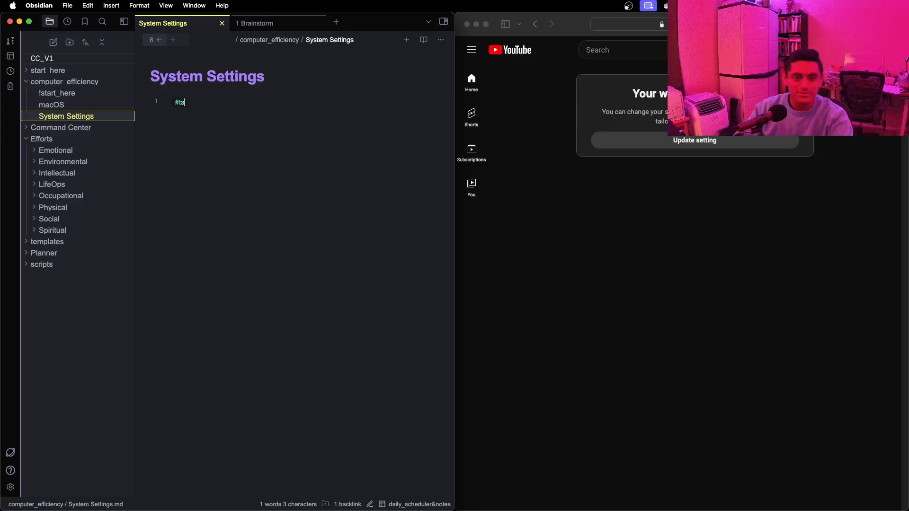
text(sk)
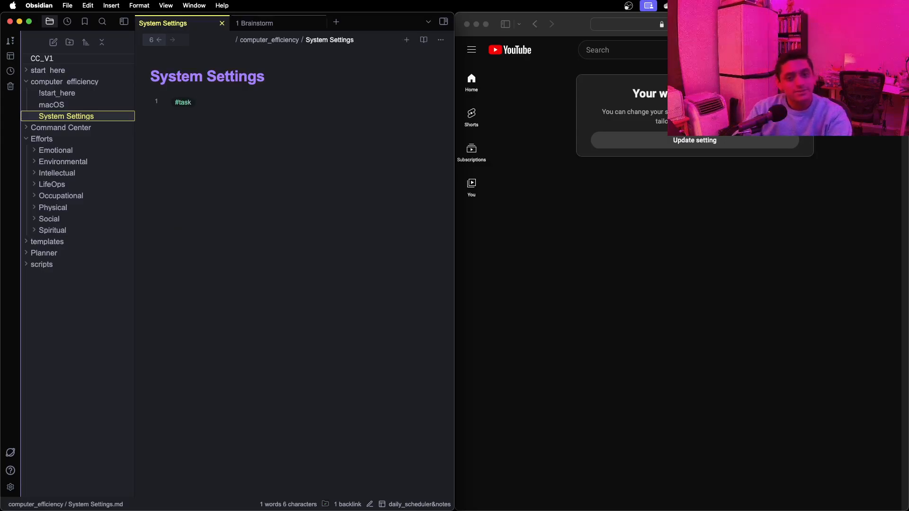
key(BackSpace)
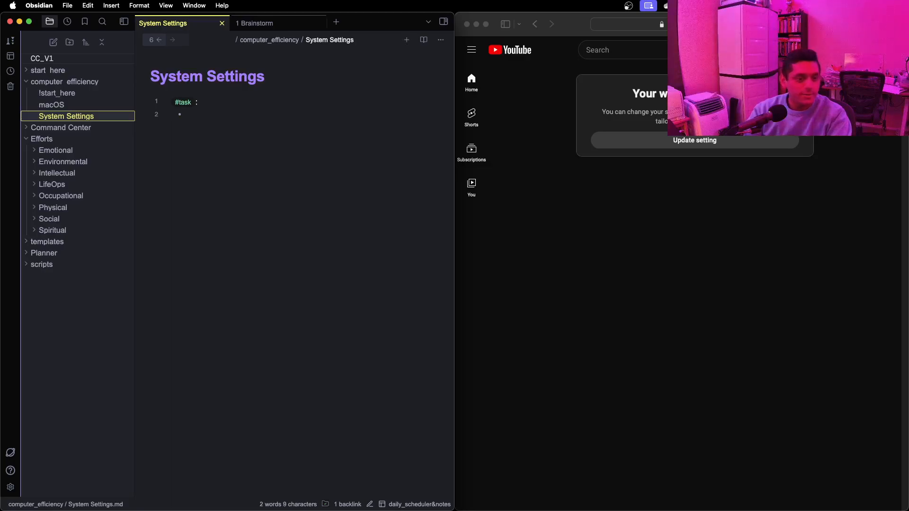
- Add bullets 'What is Wi-FI MAC address?' and 'What is show legacy networks and options?'
text(What )
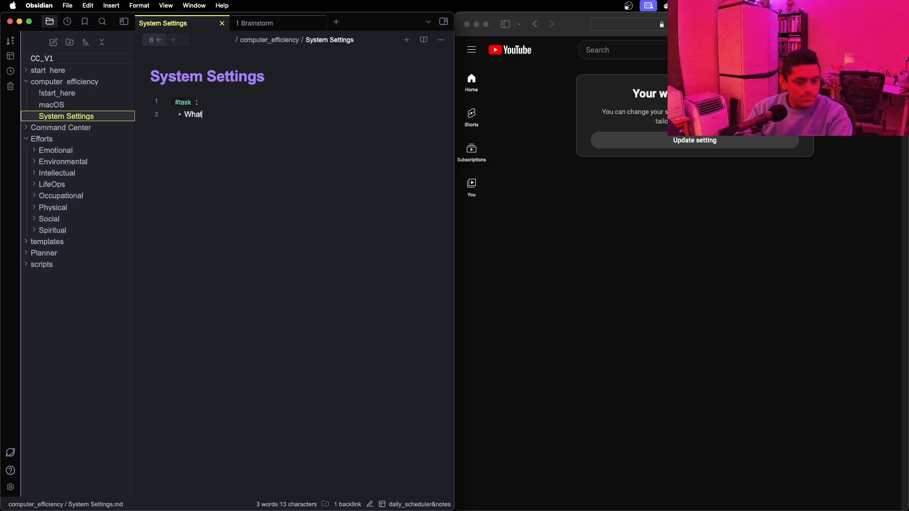
text(is Wi)
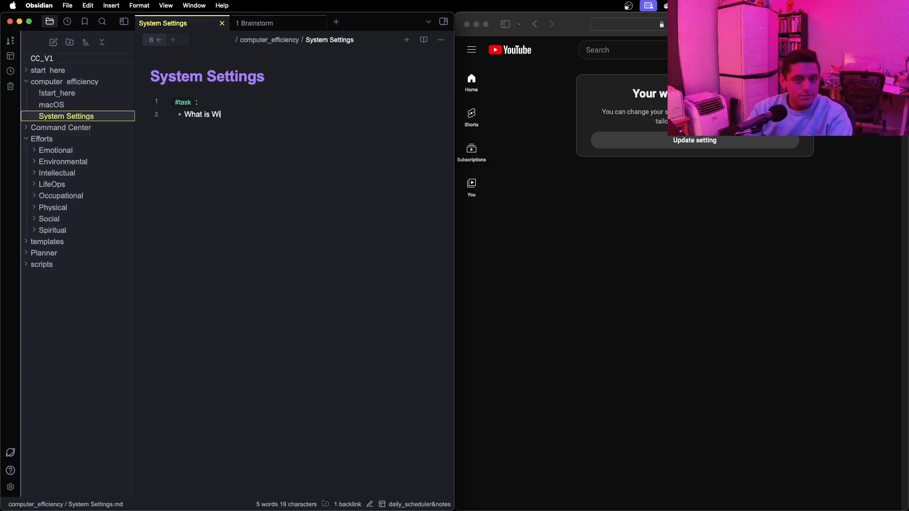
text(-FI MAC )
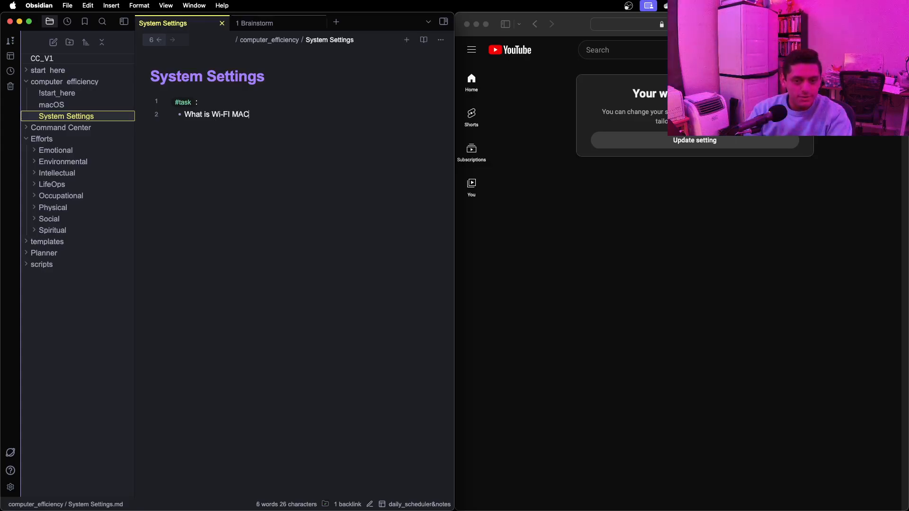
text(addre)
key(BackSpace)
text(ress)
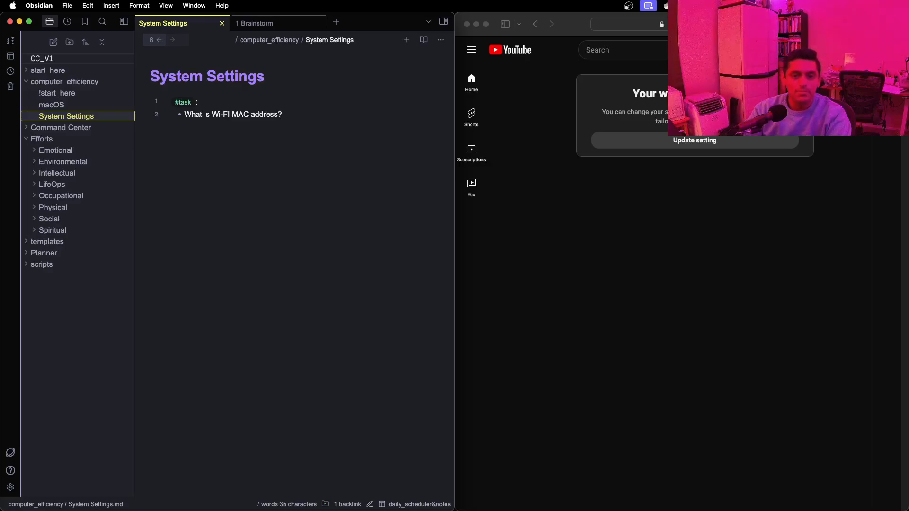
key(Return)
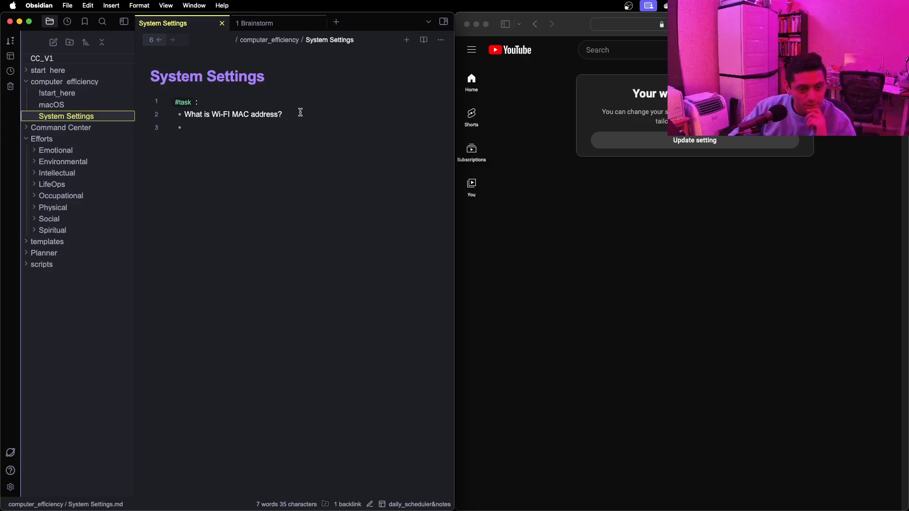
text(Wha)
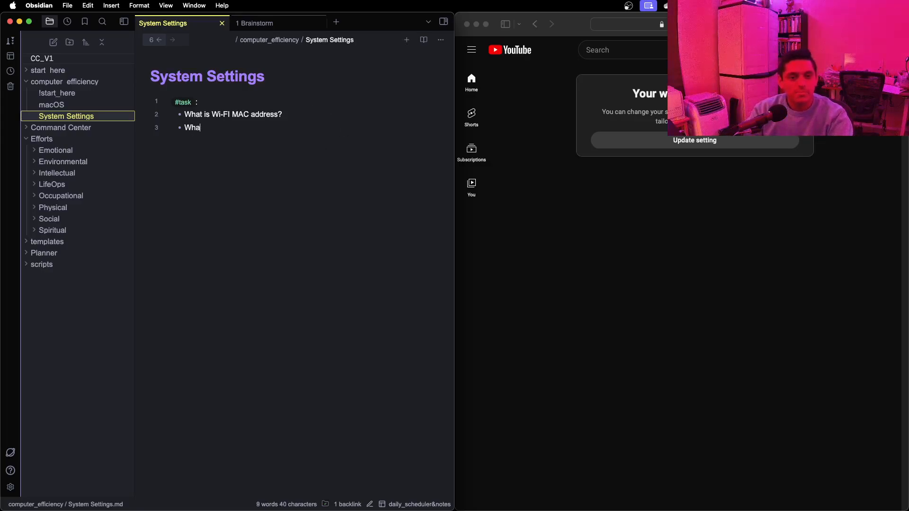
text(t is show leg)
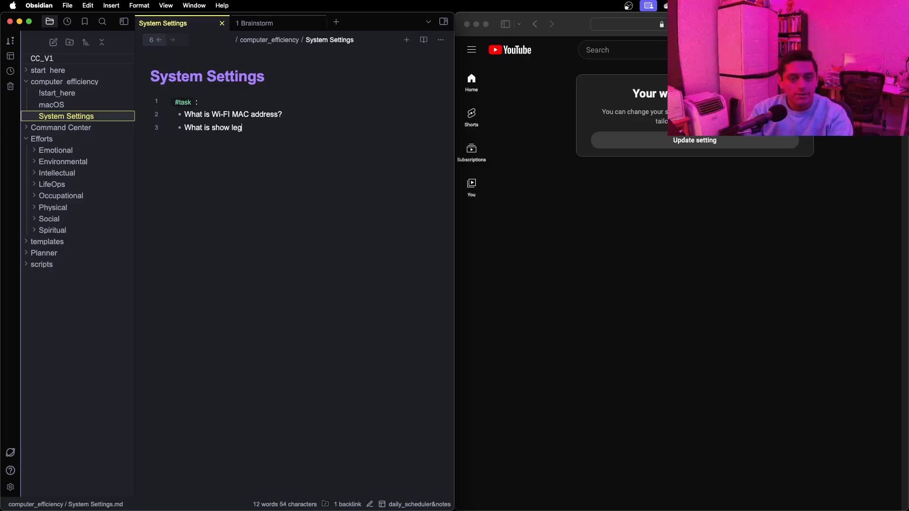
text(acy net)
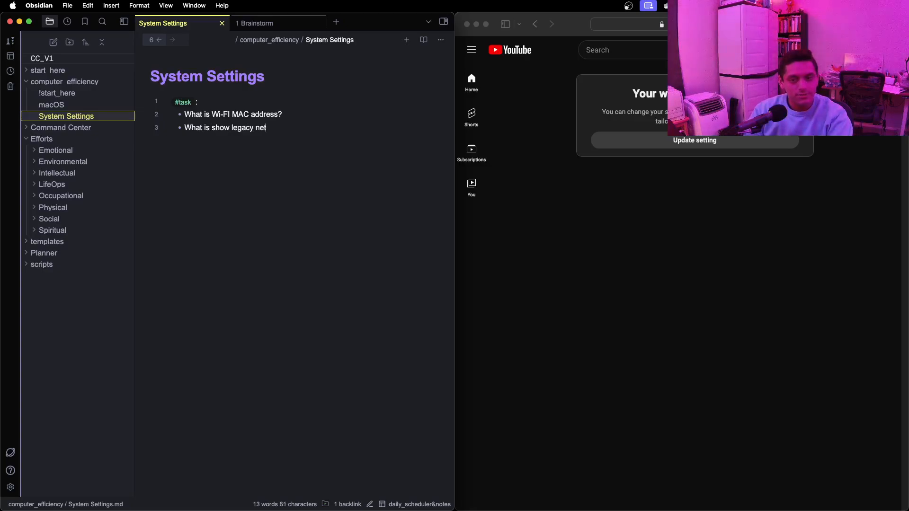
text(works)
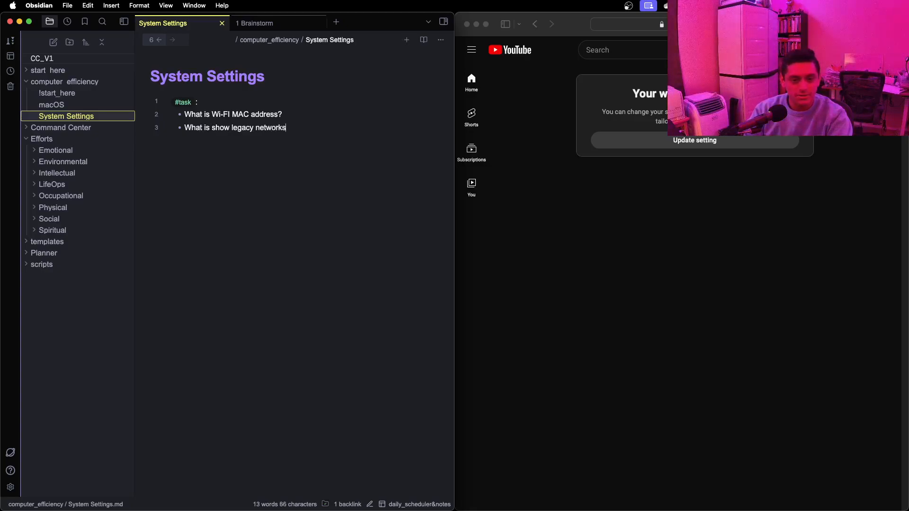
text( and options?)
key(Return)
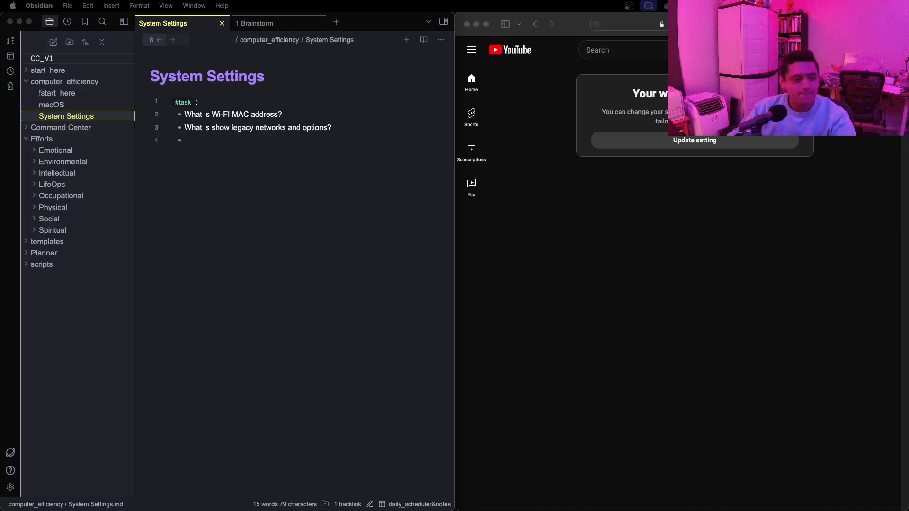
- Close the Safari window showing YouTube beside the System Settings note
click(466, 24)
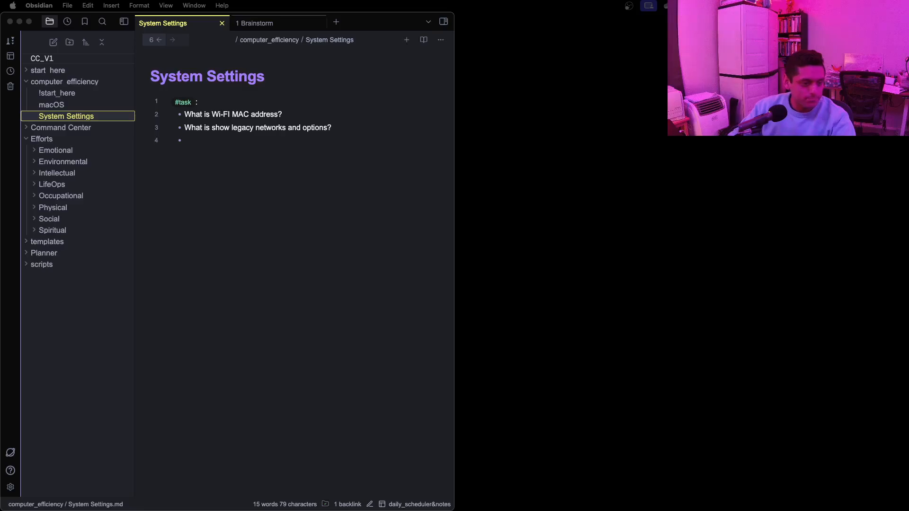
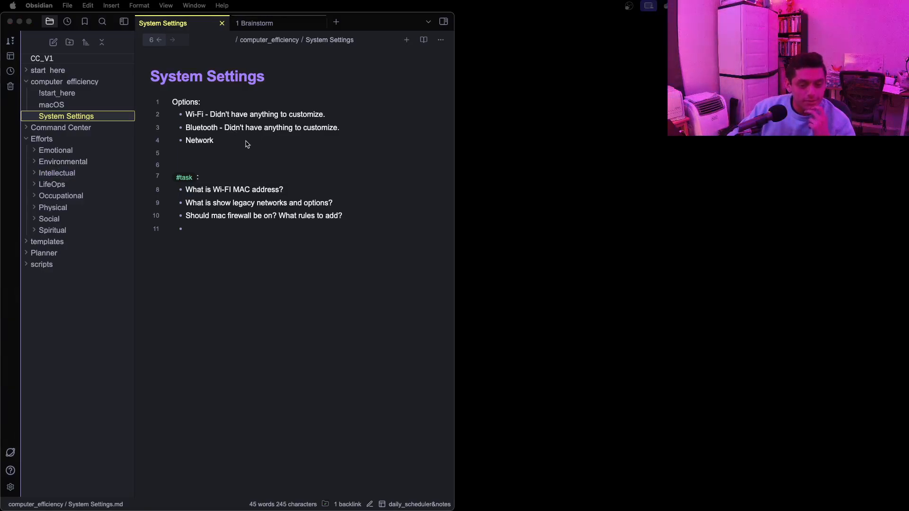
- Append '- *Come back to.*' to the Network option line
click(243, 144)
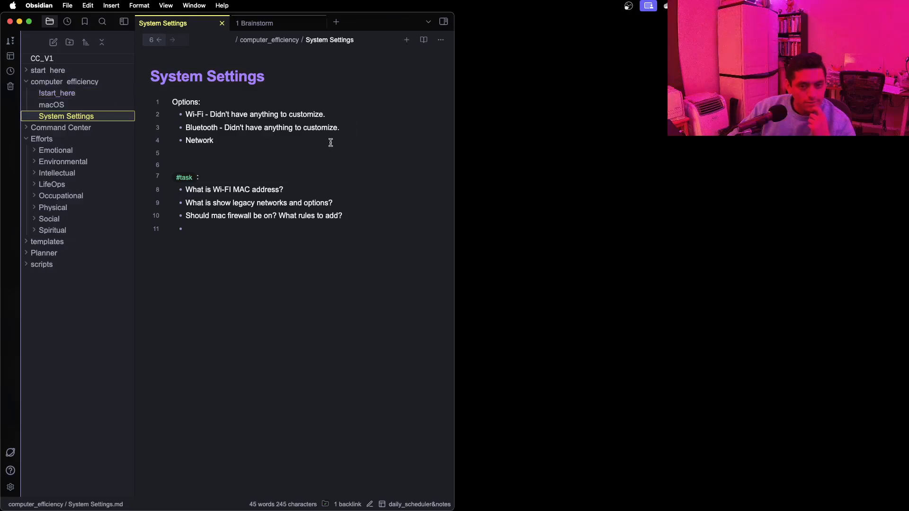
key(super+space)
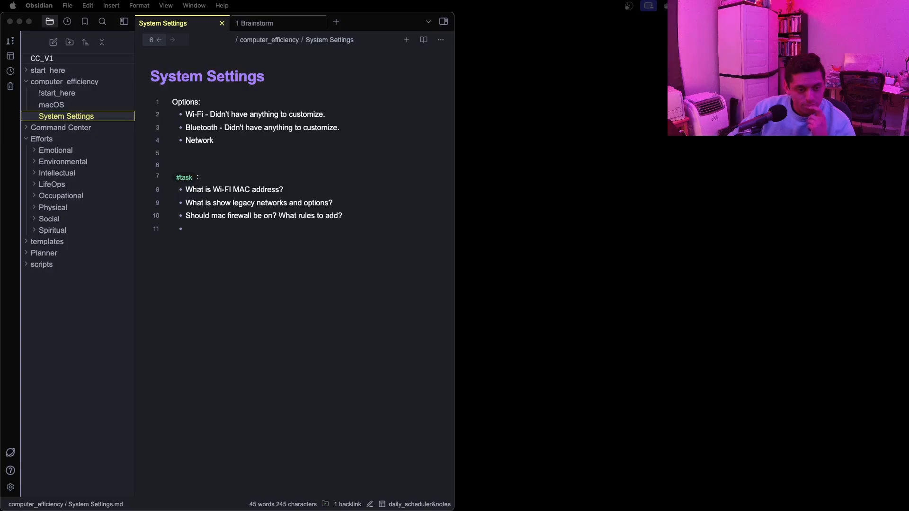
click(288, 276)
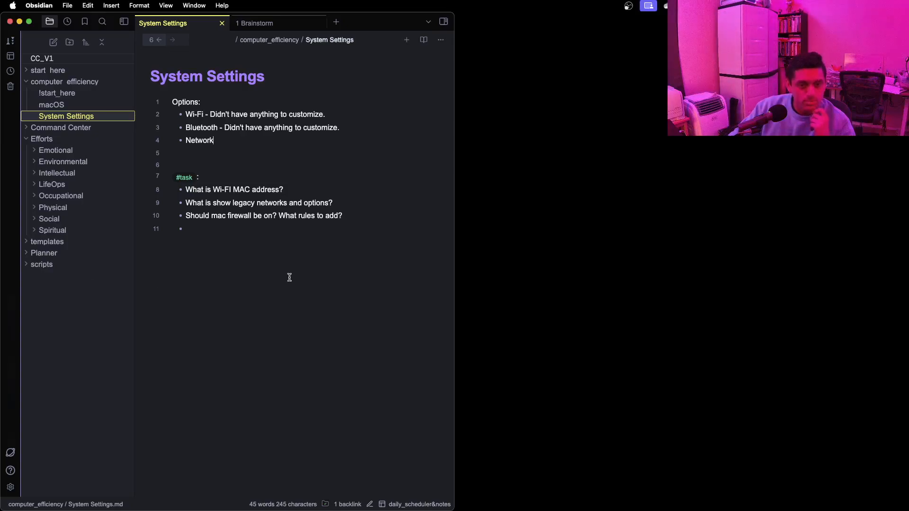
text(- )
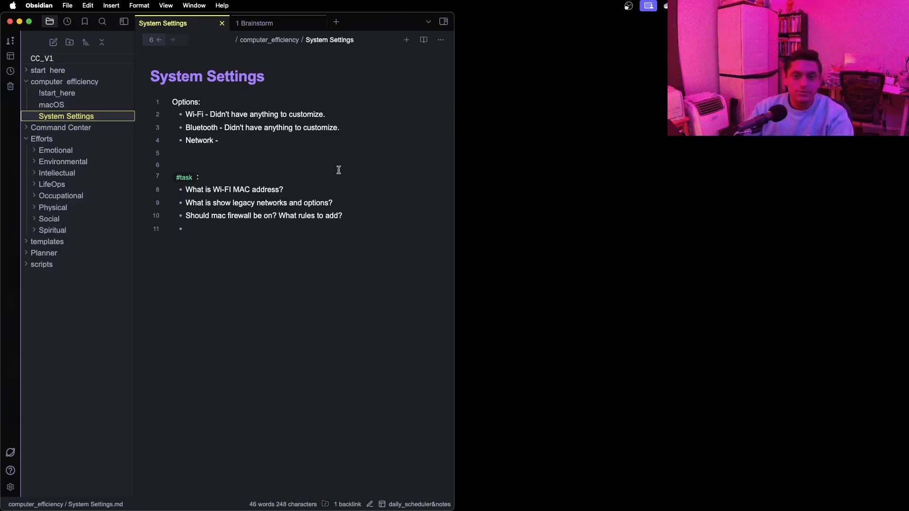
text(*)
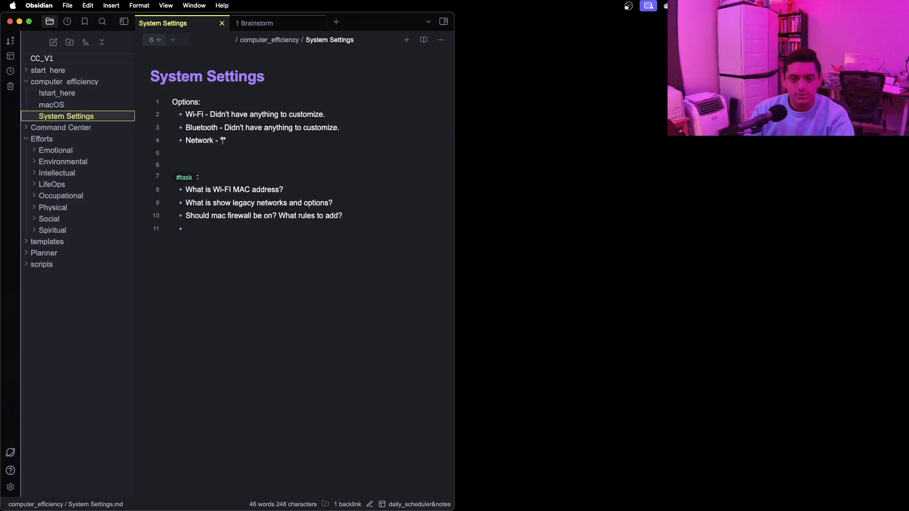
text(Come back to.)
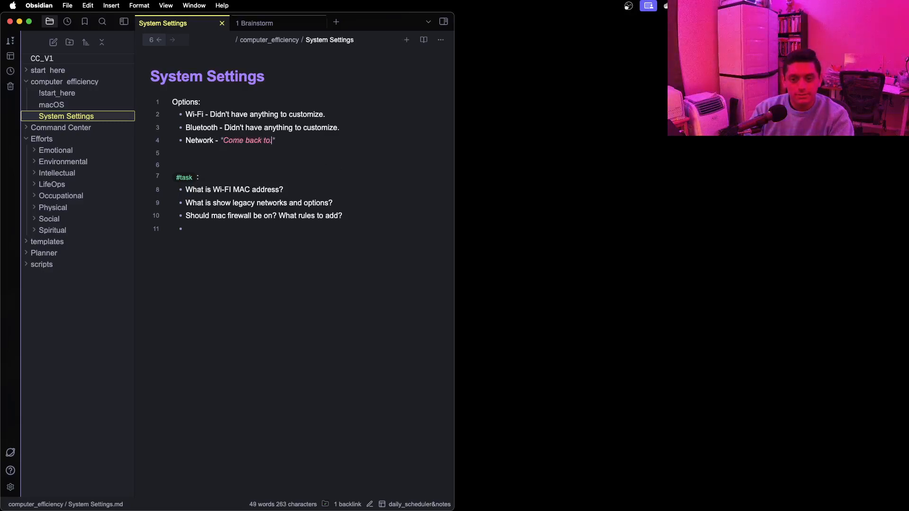
- Add #task questions on Thunderbolt bridge, virtual interfaces, and VPN configuration and use
click(381, 269)
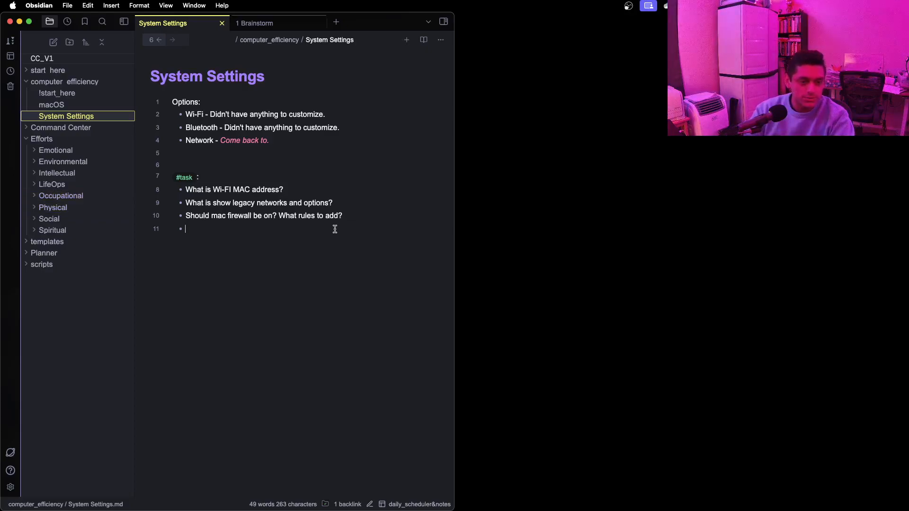
text(What)
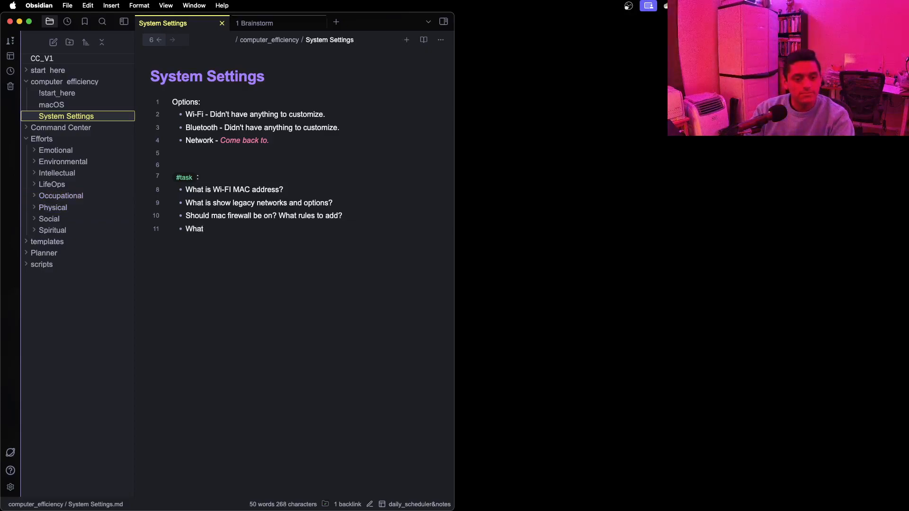
text( is thunder)
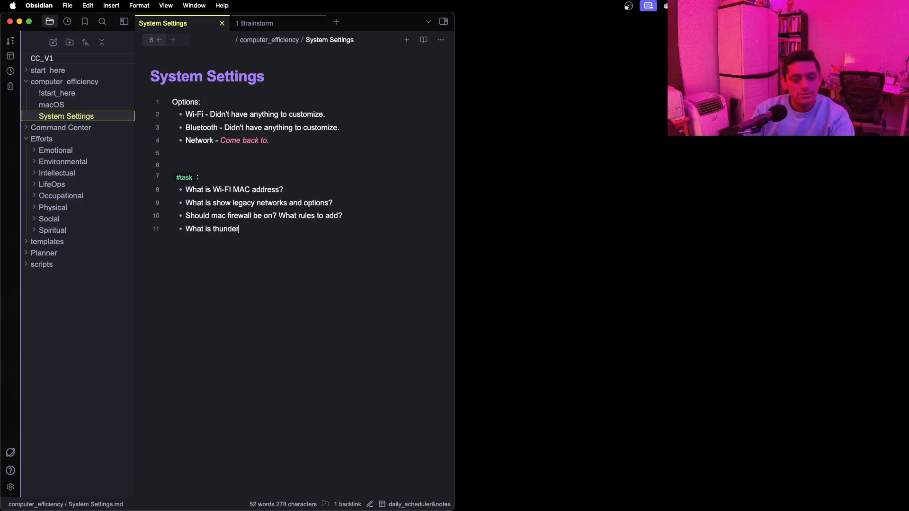
text(bold b)
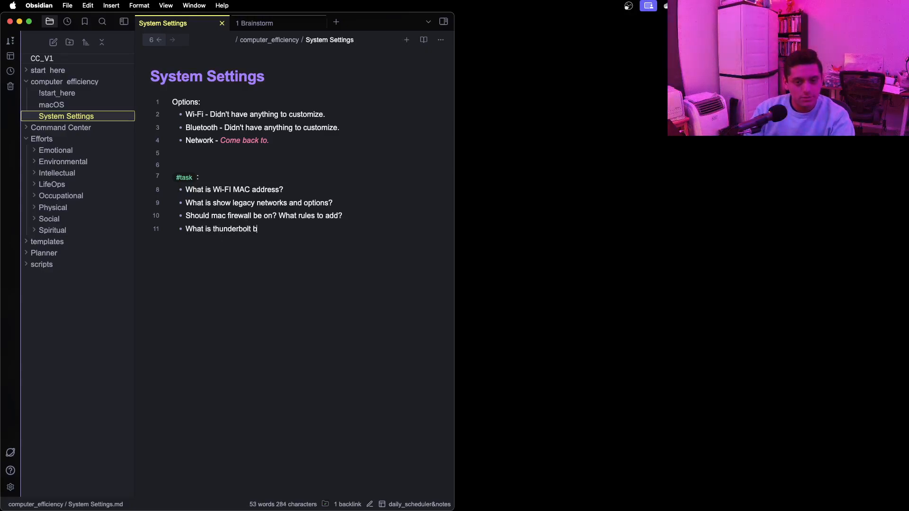
text(ridge?)
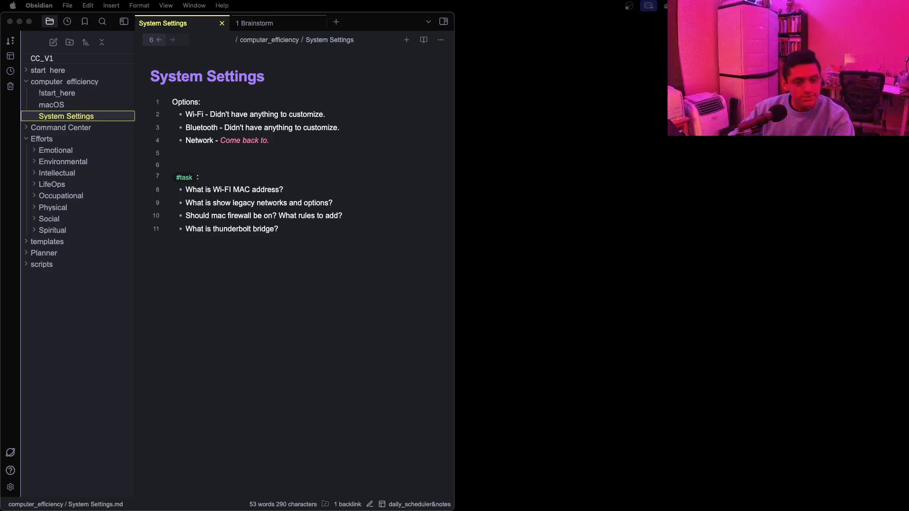
click(337, 250)
key(Return)
text(Wh)
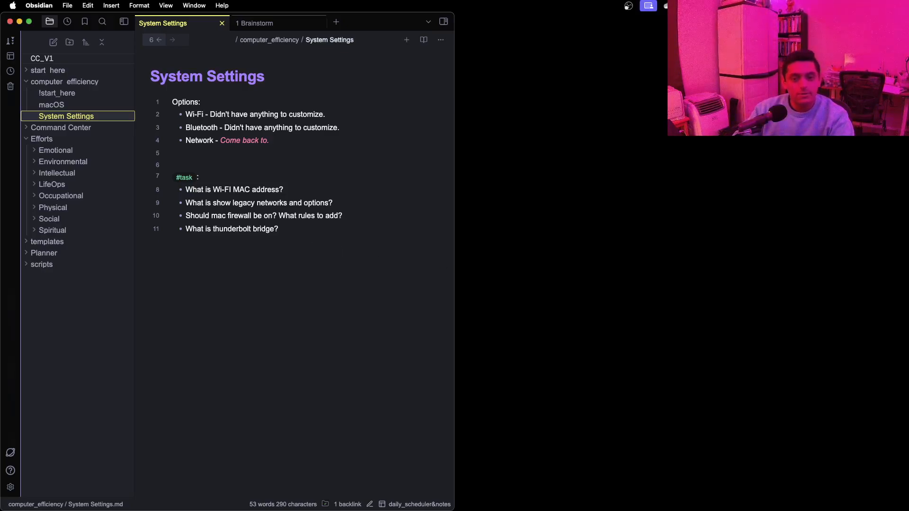
text(at are v)
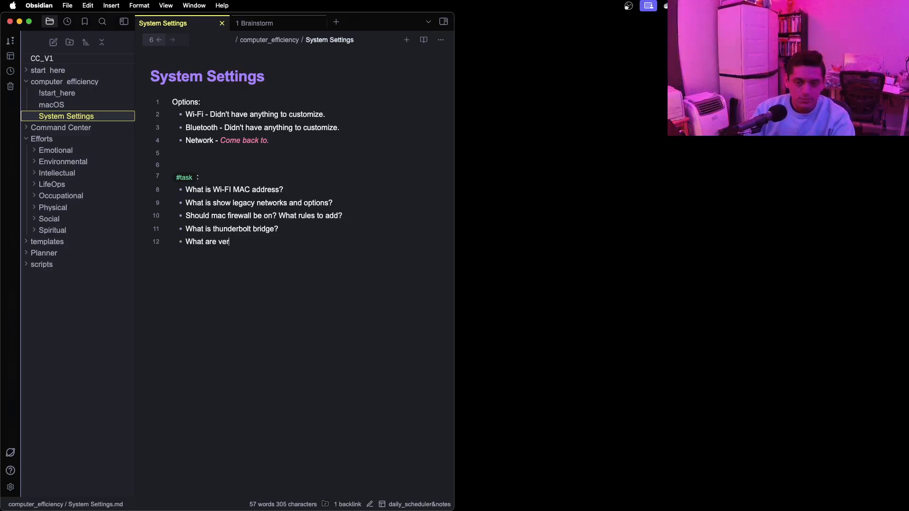
text(irtual interfac)
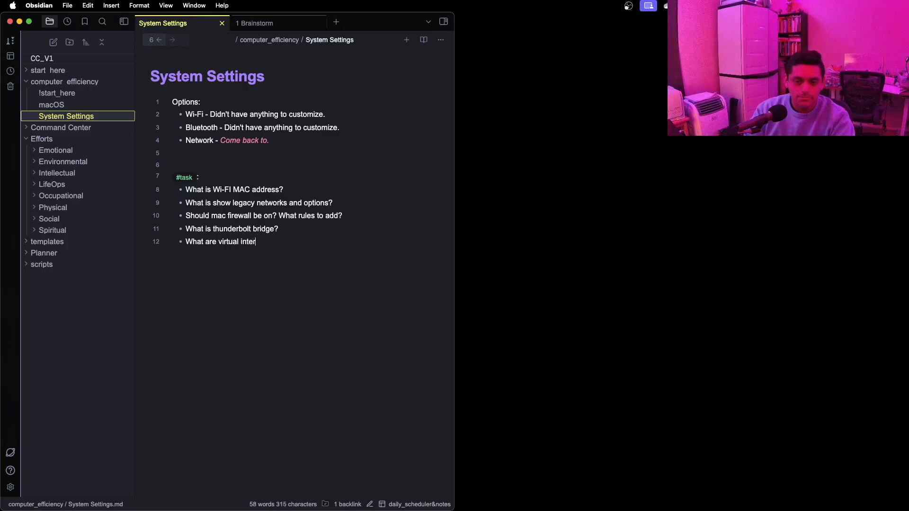
text(es?)
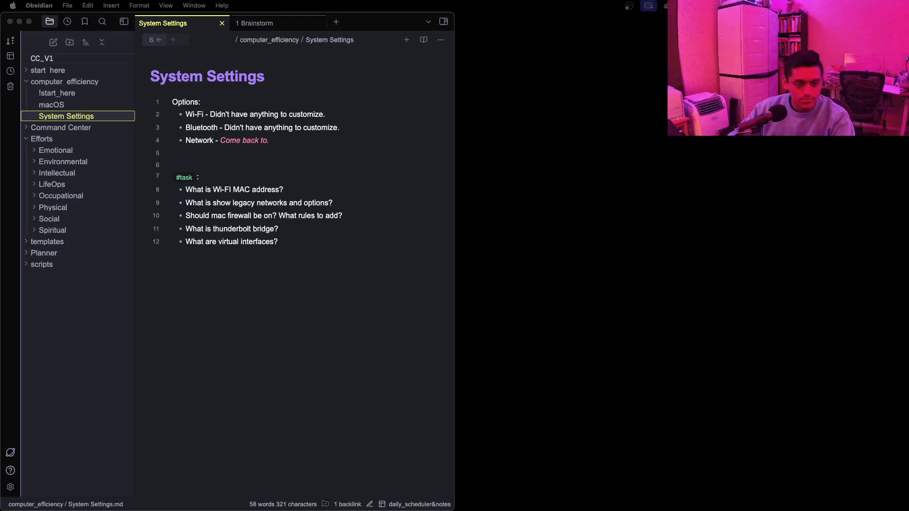
click(349, 252)
key(Return)
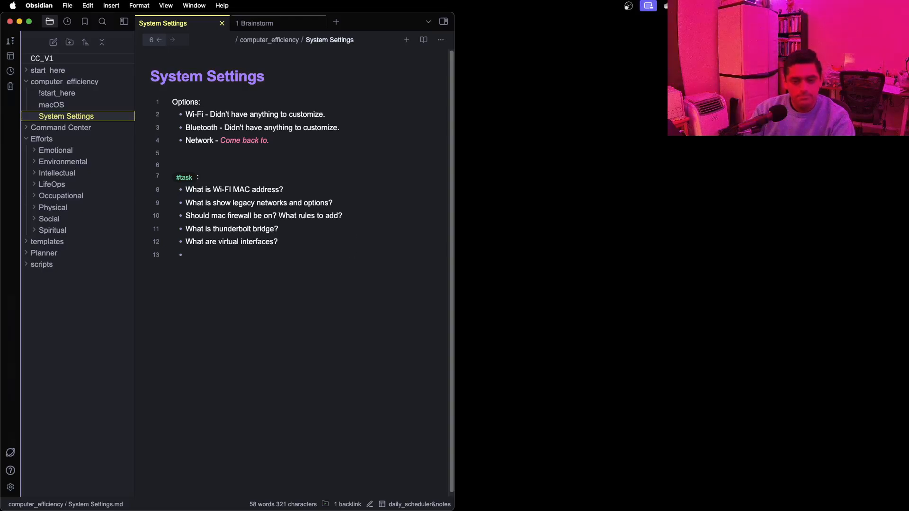
text(How to use VP)
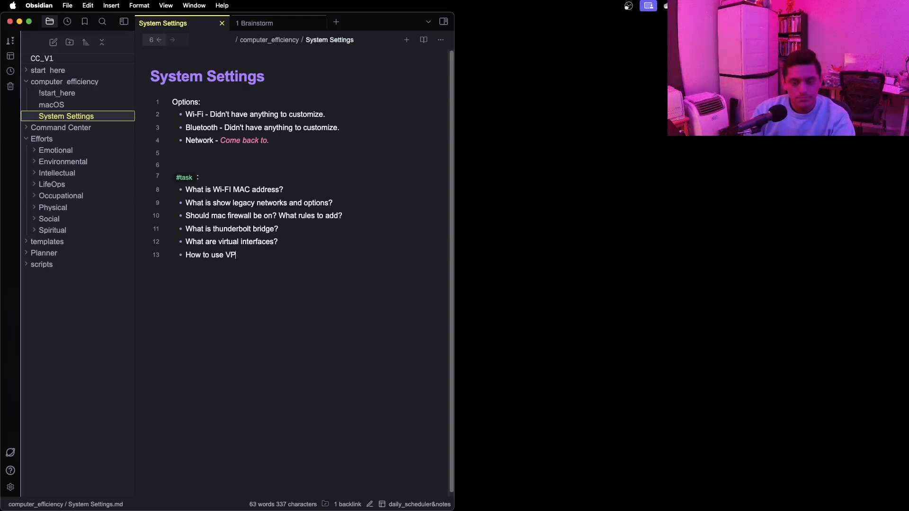
text(N config)
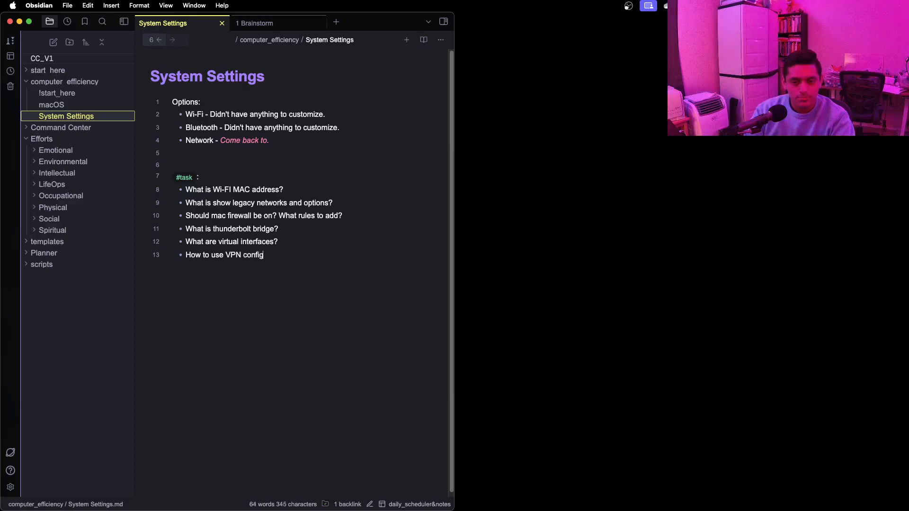
text(uration/? Wh)
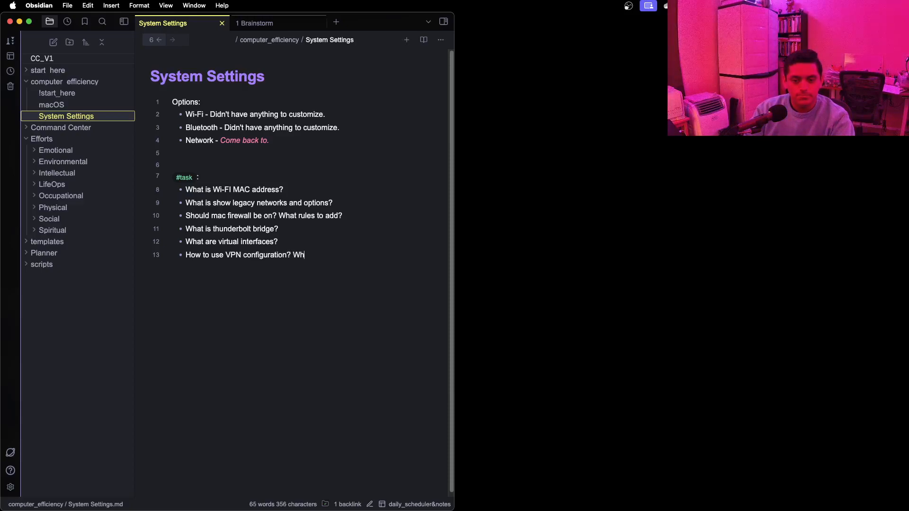
text(en to use VP)
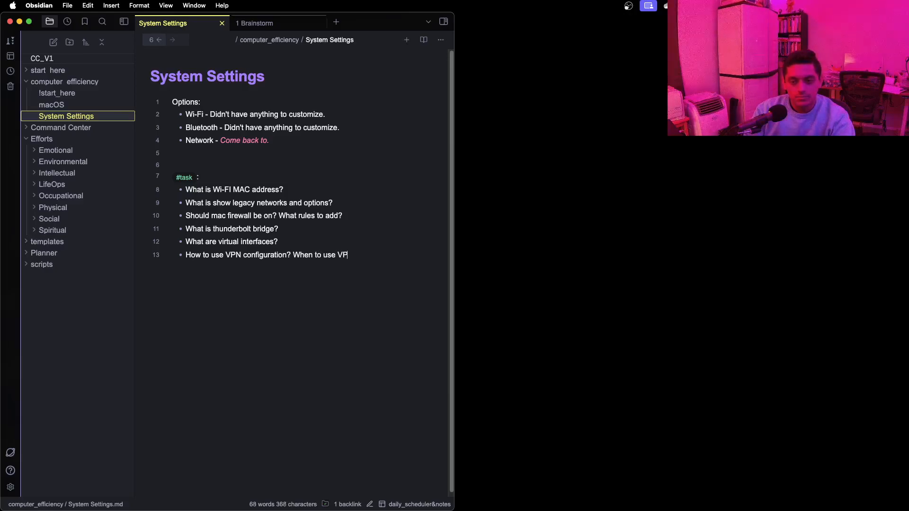
text(Ns?)
key(Return)
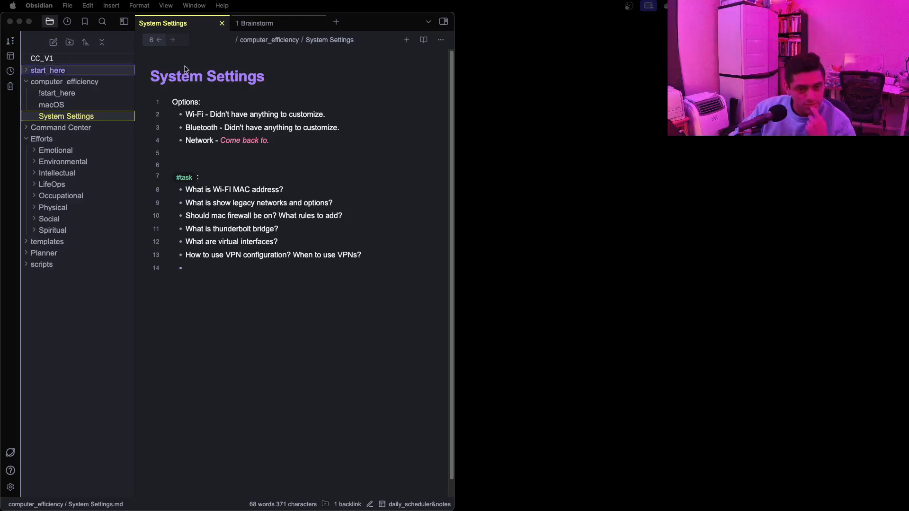
click(331, 139)
- Add a Notification Center option with the nested sub-bullet 'Show previews: Always'
key(Return)
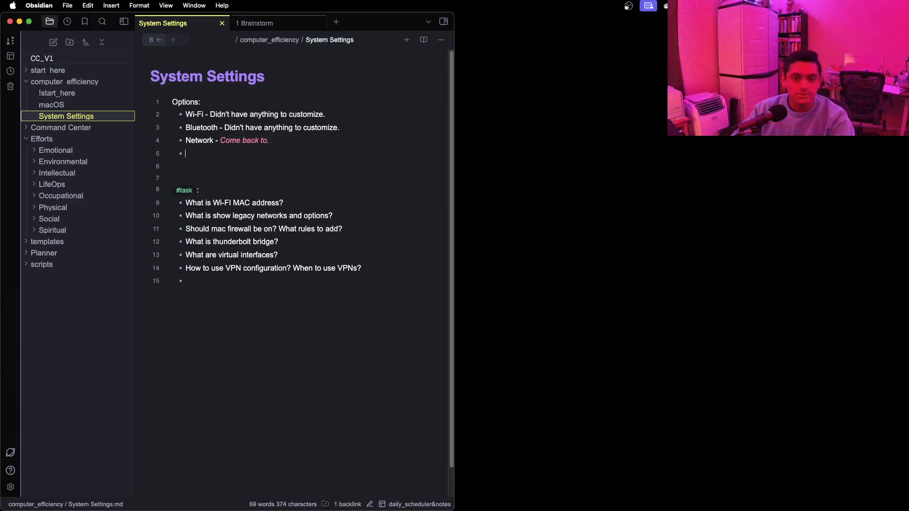
text(Ne)
text(t)
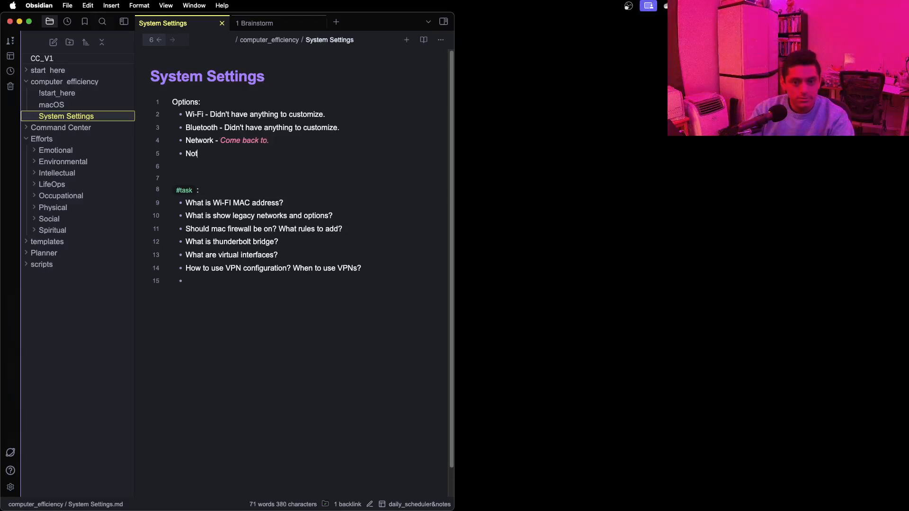
text(ification Ce)
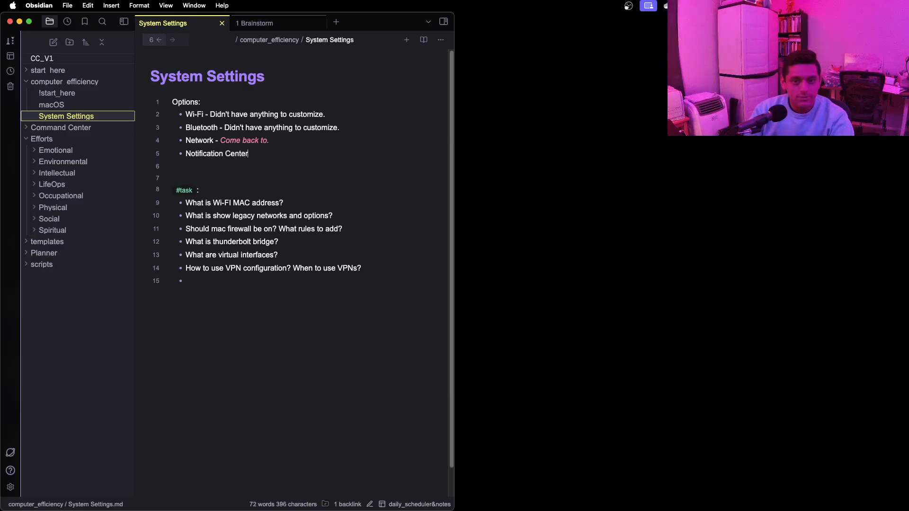
text(nter)
key(Return)
key(Tab)
text(Show)
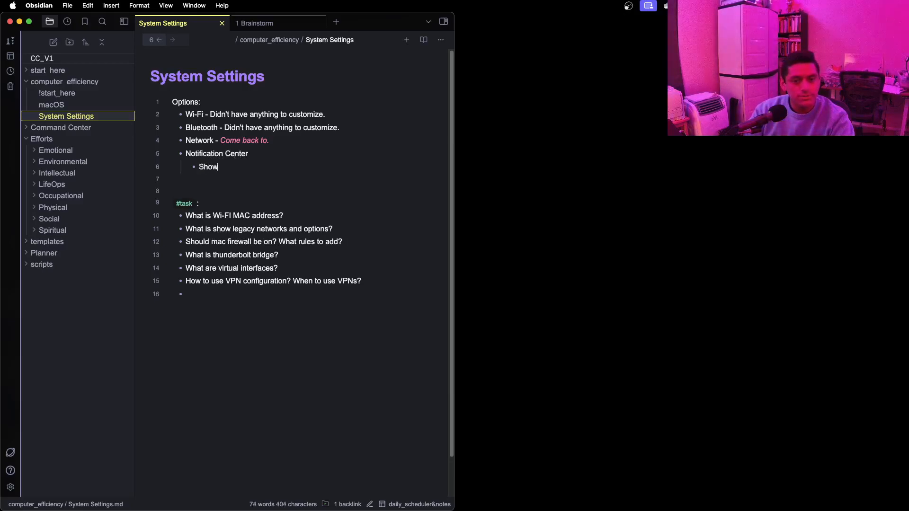
text( preview)
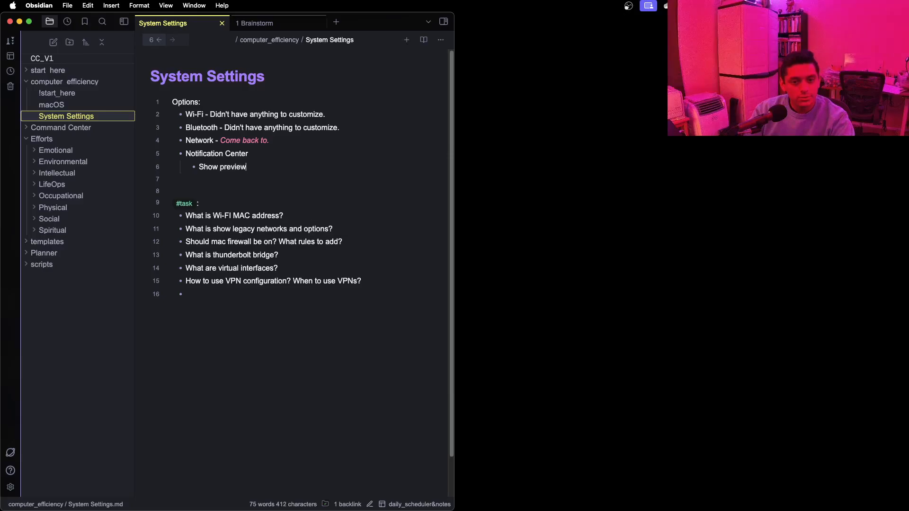
text(s - Alw)
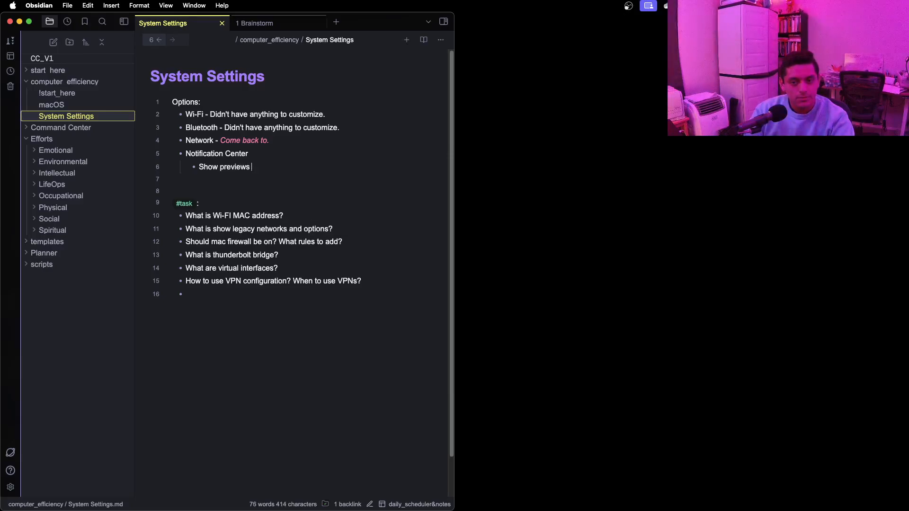
text(:)
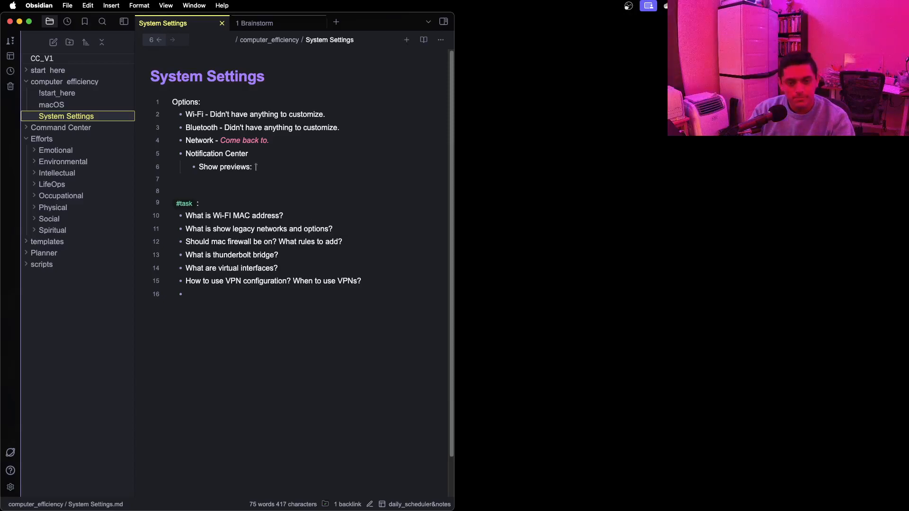
text( Always)
- List notifications when display is sleeping, screen locked, and mirroring/sharing as off, with a blank line above #task
key(Return)
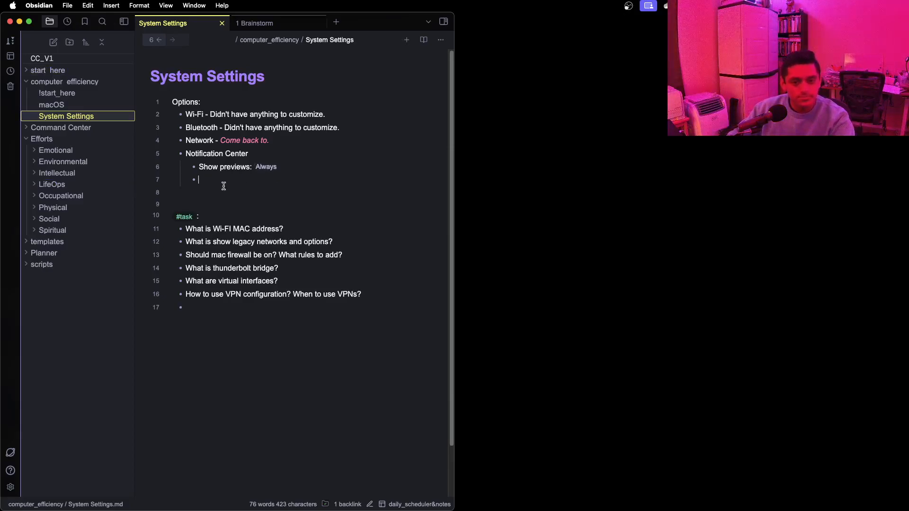
text(Allow)
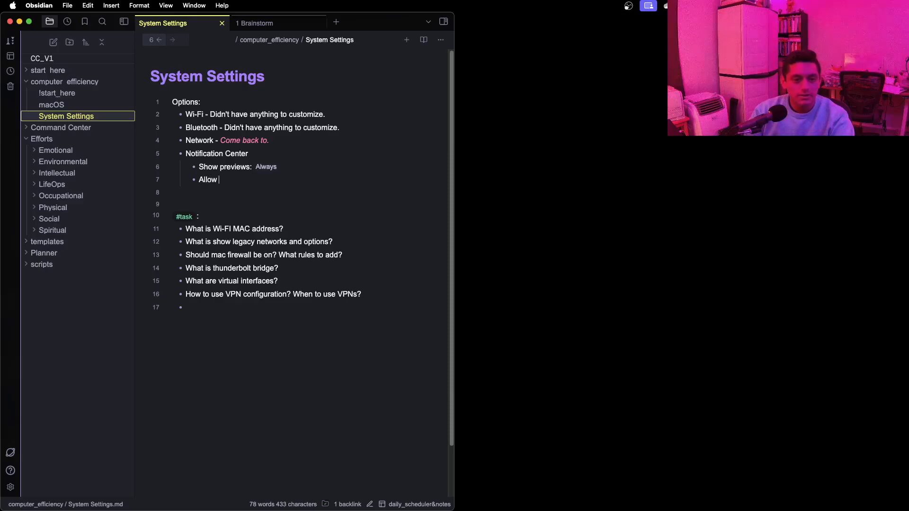
text( notifications when)
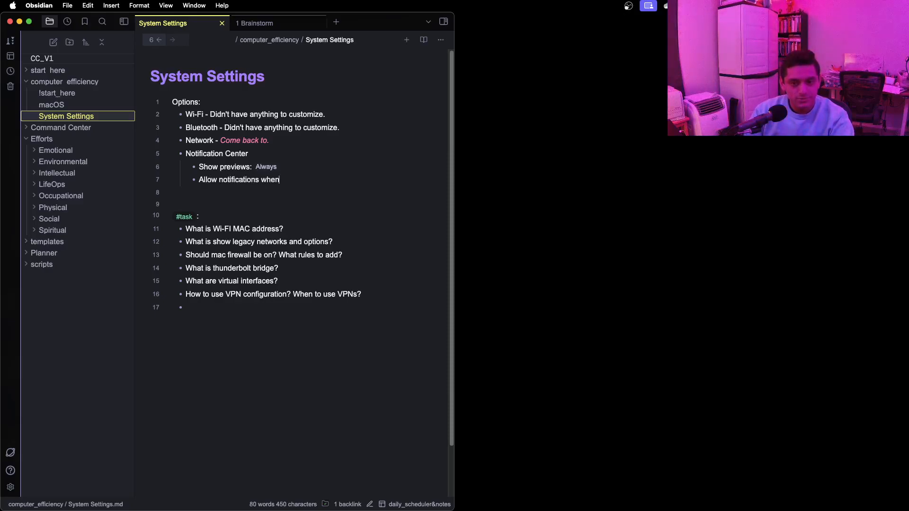
text( the display is sp)
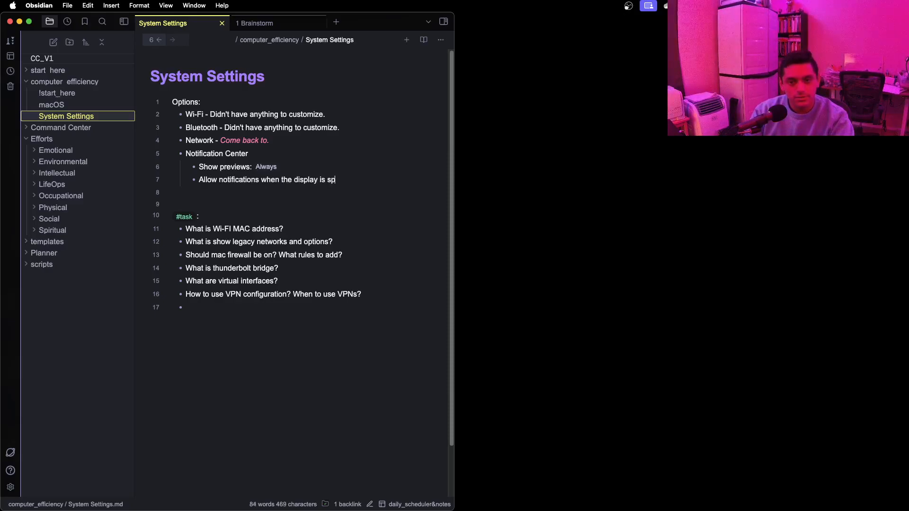
text(eeling)
key(BackSpace)
key(BackSpace)
key(BackSpace)
key(BackSpace)
key(BackSpace)
key(BackSpace)
key(BackSpace)
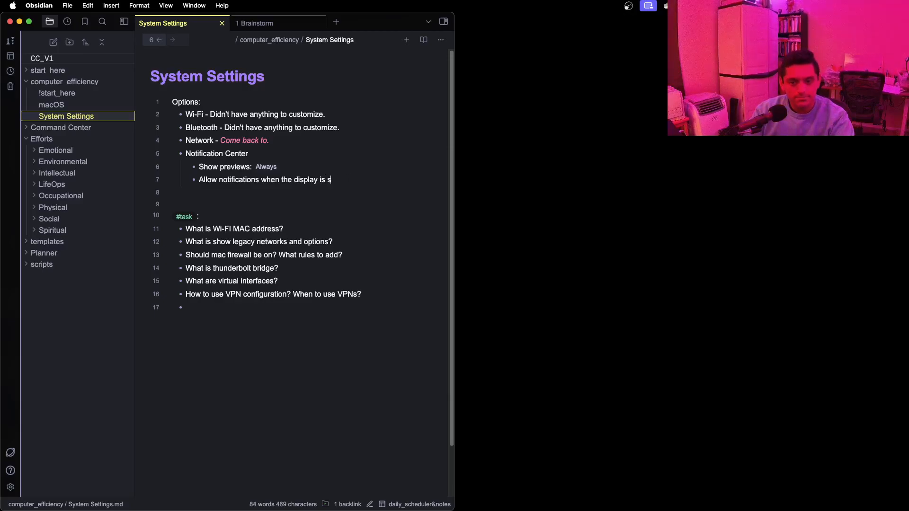
text(leeping)
key(Return)
text(Al)
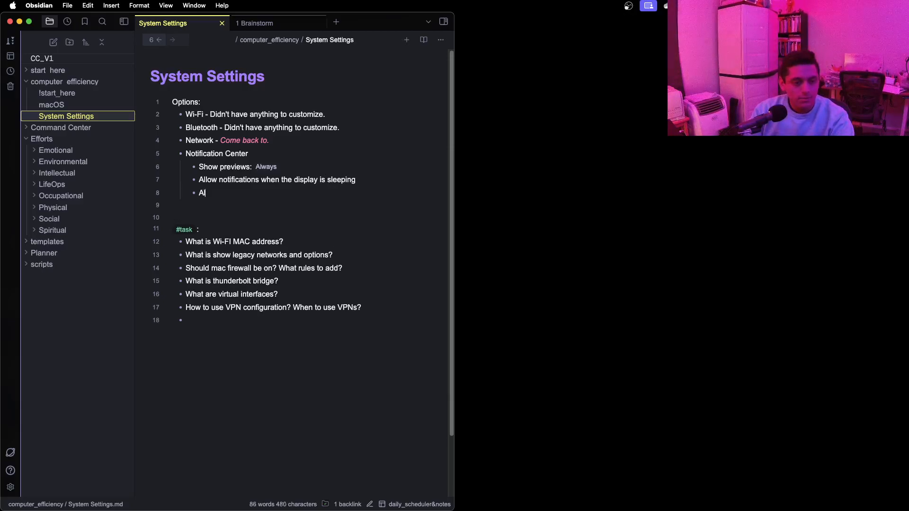
text(low notifications when the sce)
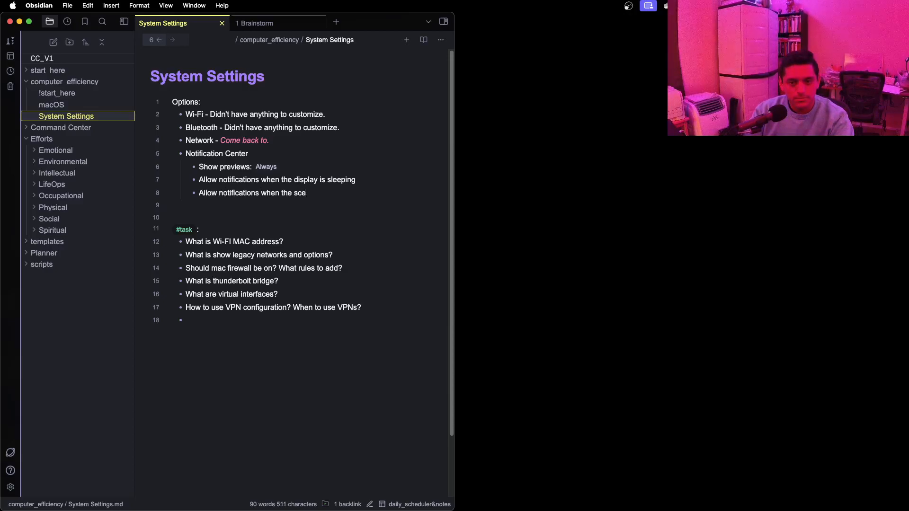
key(BackSpace)
text(reen is locked)
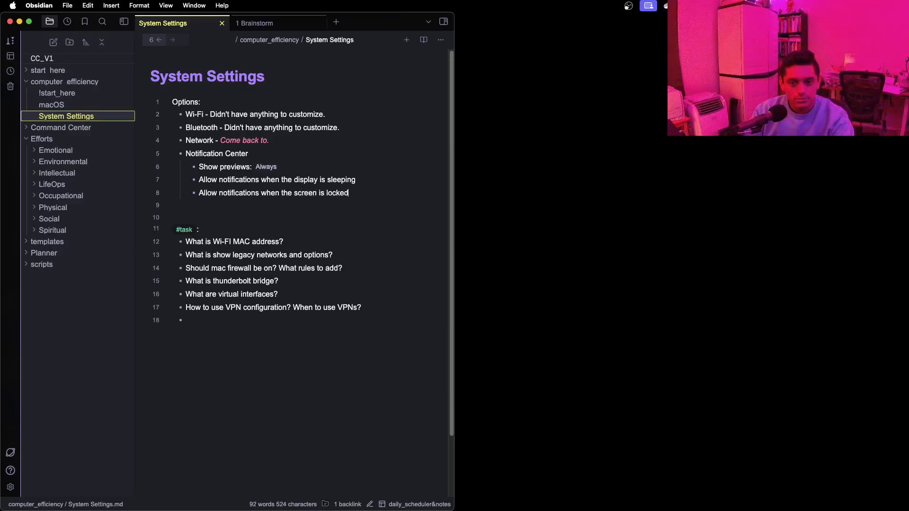
text(:)
key(Return)
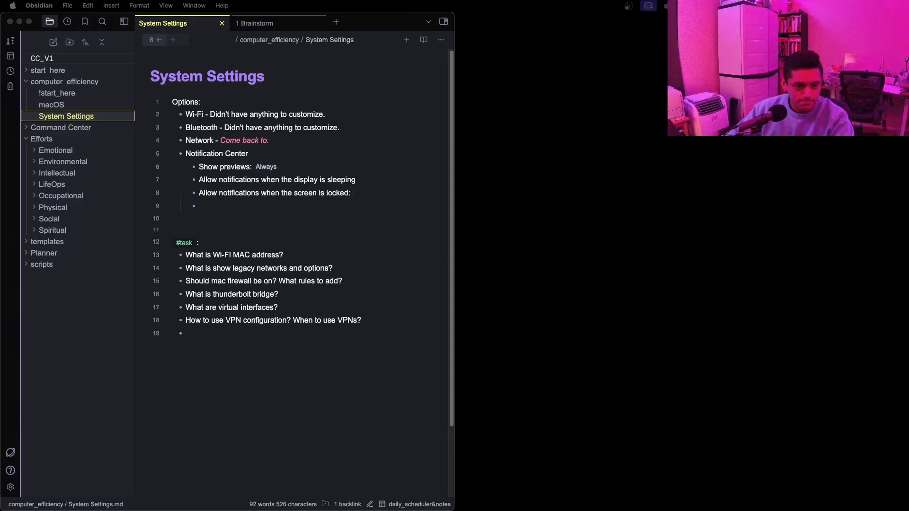
text(A)
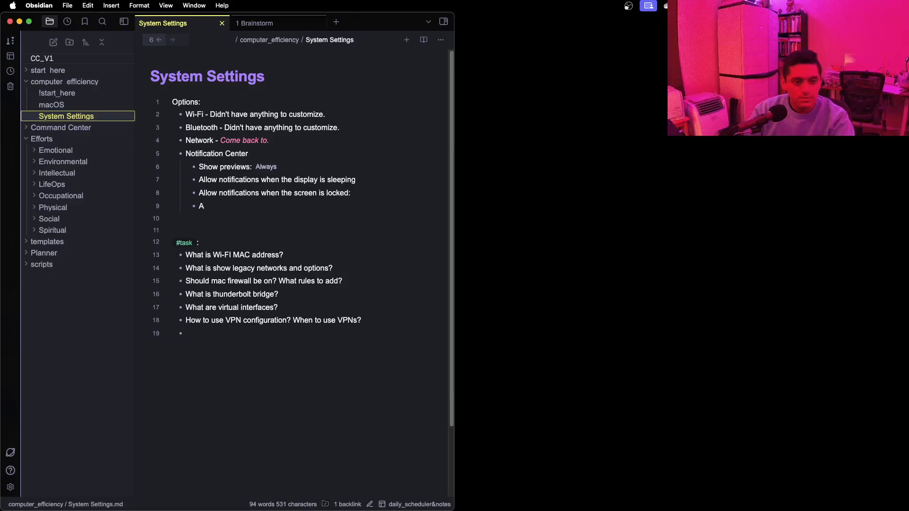
text(llow notifications when)
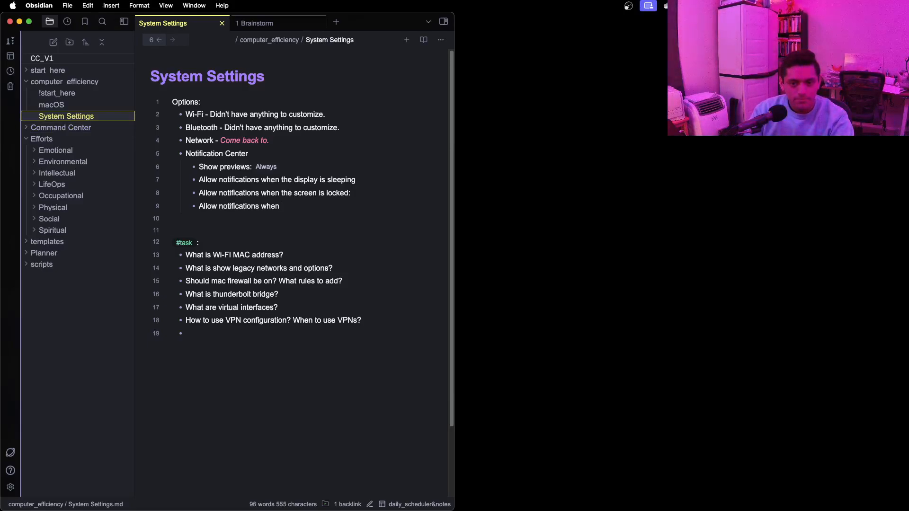
text( mirroring or shapr)
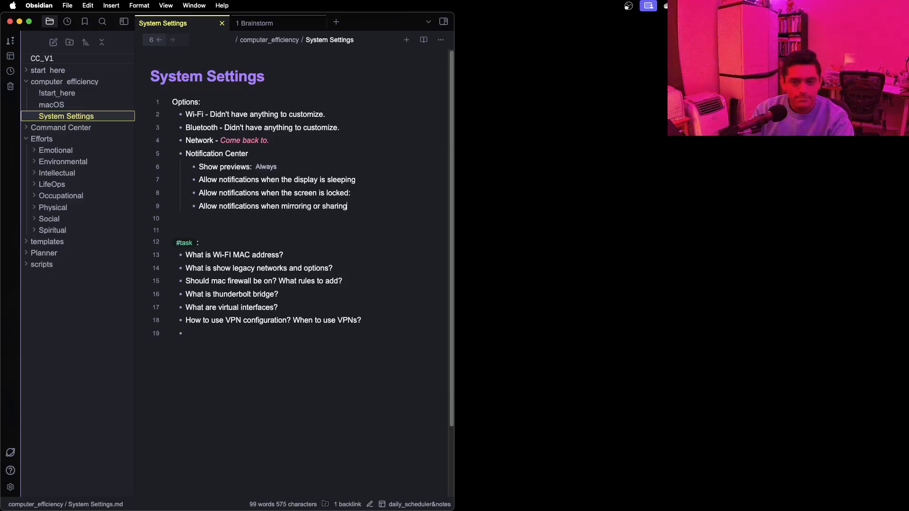
text(display:)
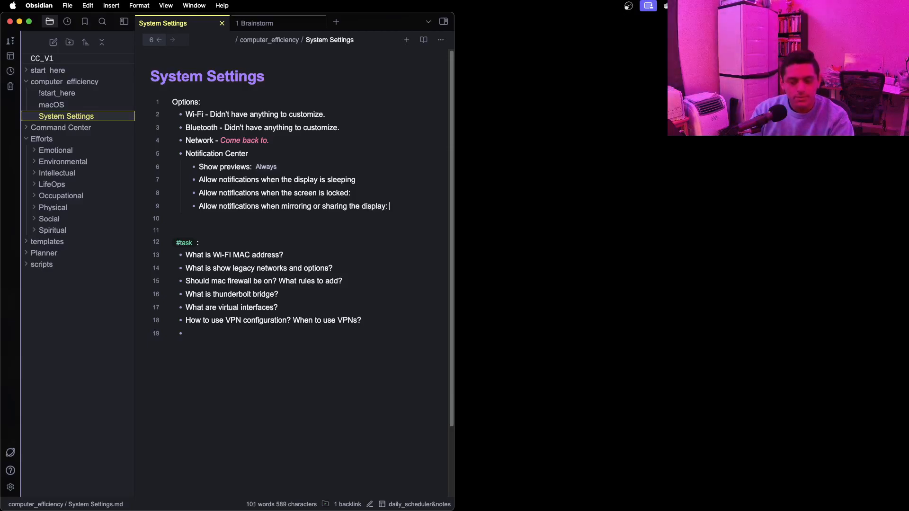
text(  off)
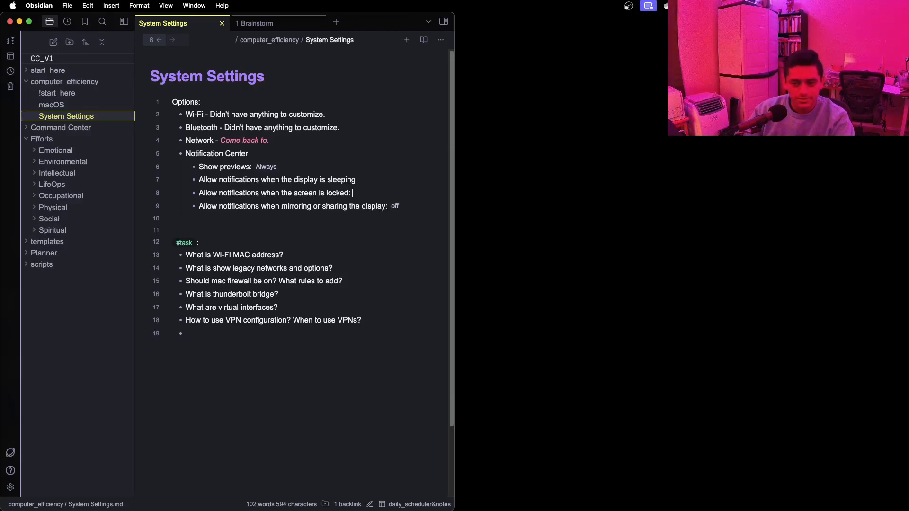
text(of)
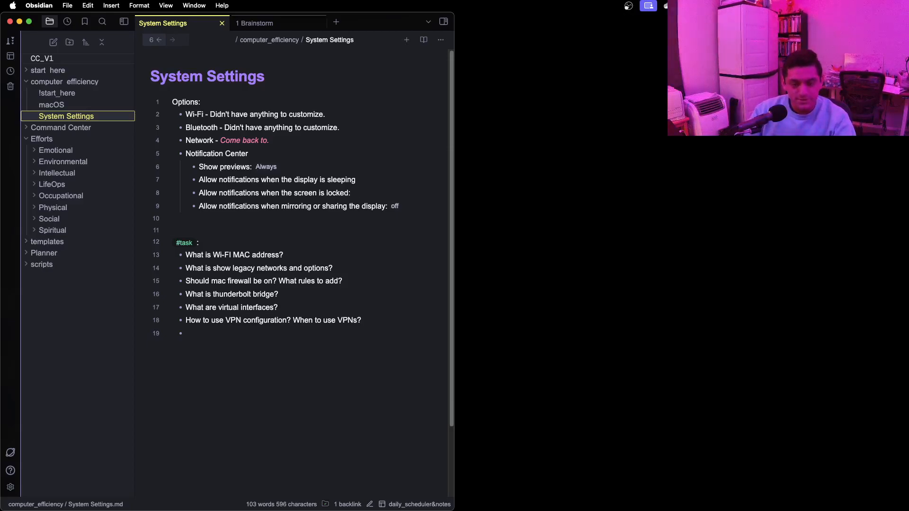
text(off)
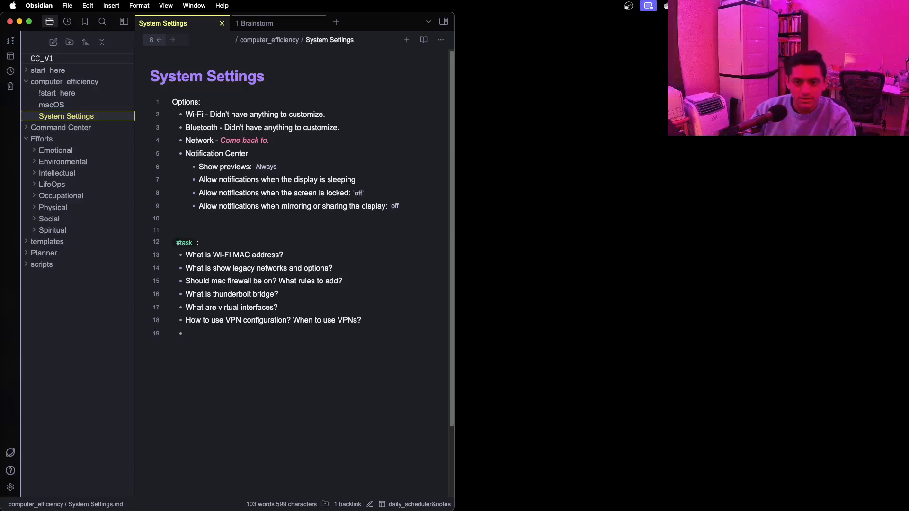
text(: )
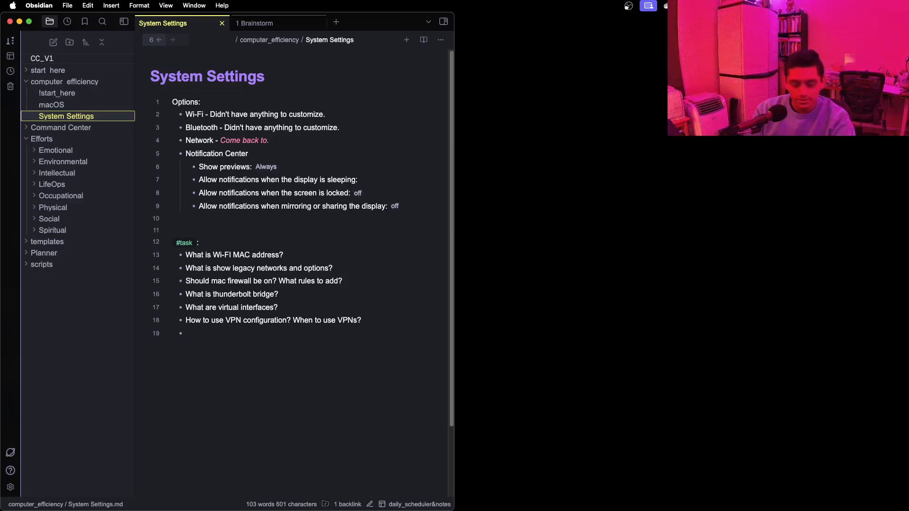
text(`off`)
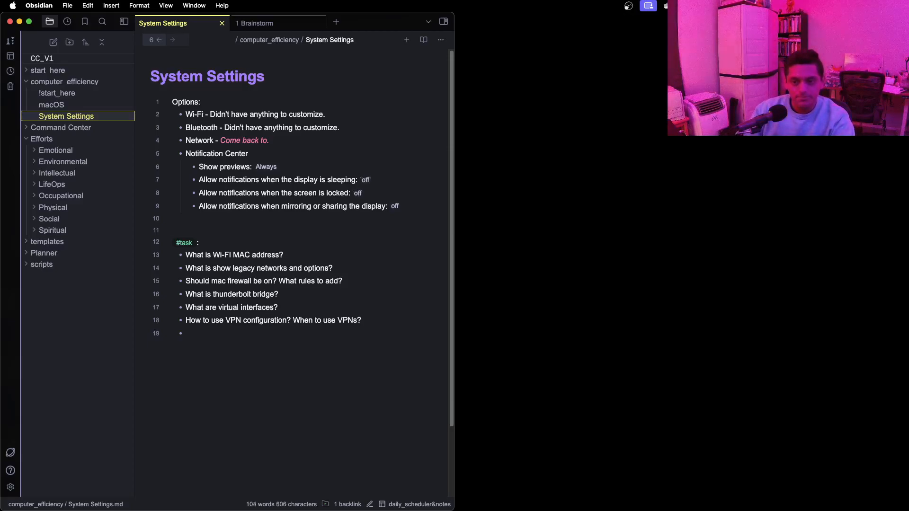
key(Down)
key(Down)
key(Return)
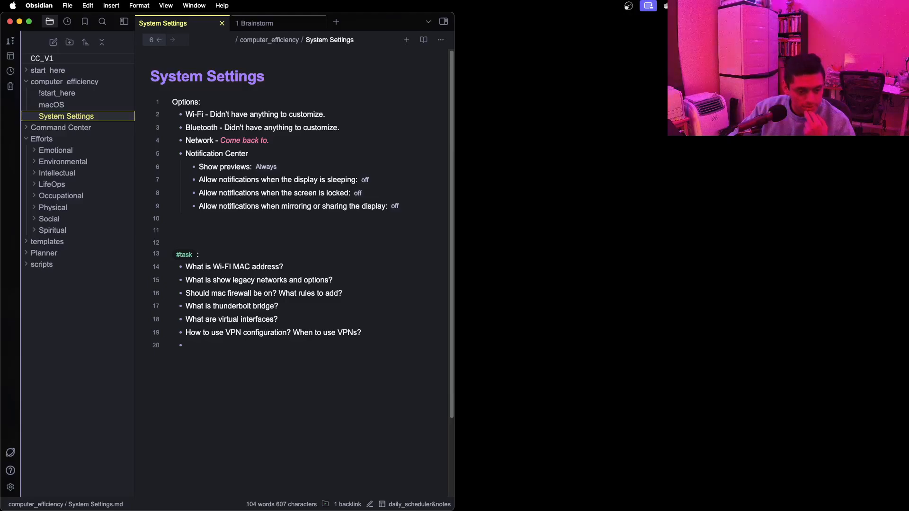
key(ctrl+Up)
- Google 'what is kerberos on mac' in Firefox and open the Reddit thread 'WHAT IS KERBEROS?!'
click(179, 205)
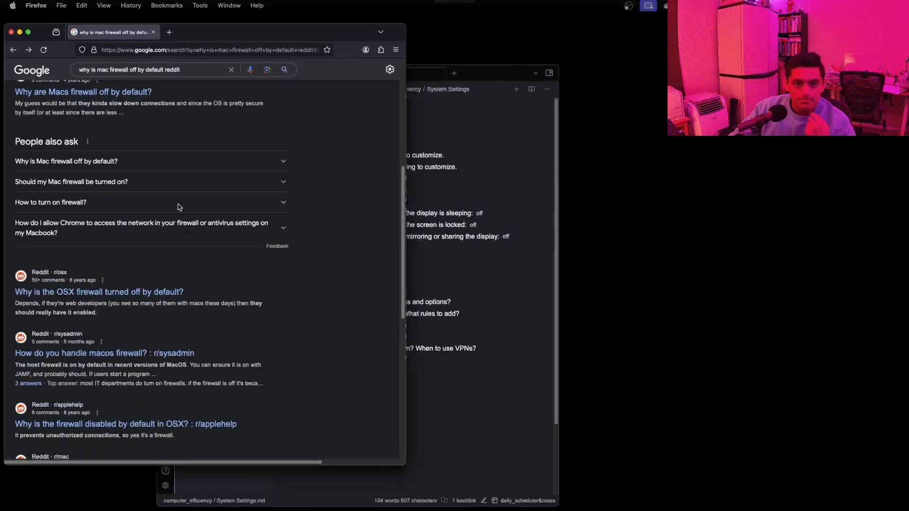
triple_click(184, 68)
text(w)
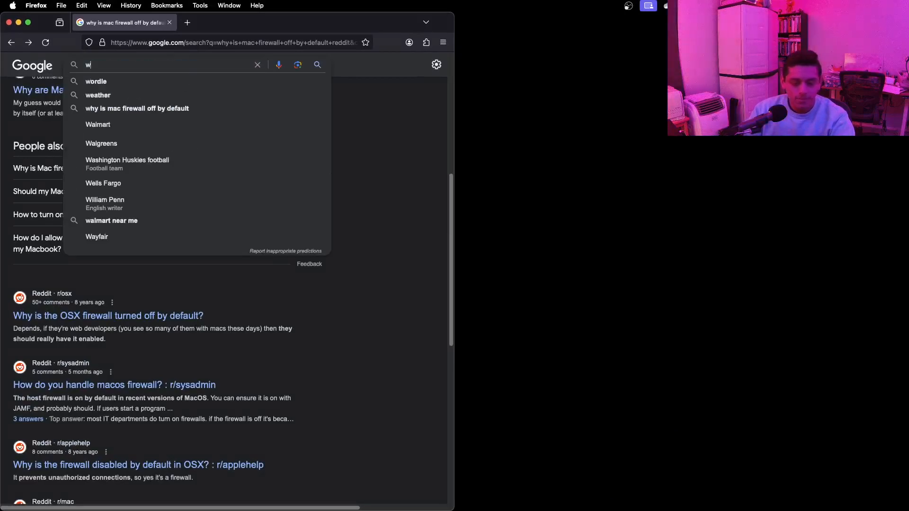
text(hat is ker)
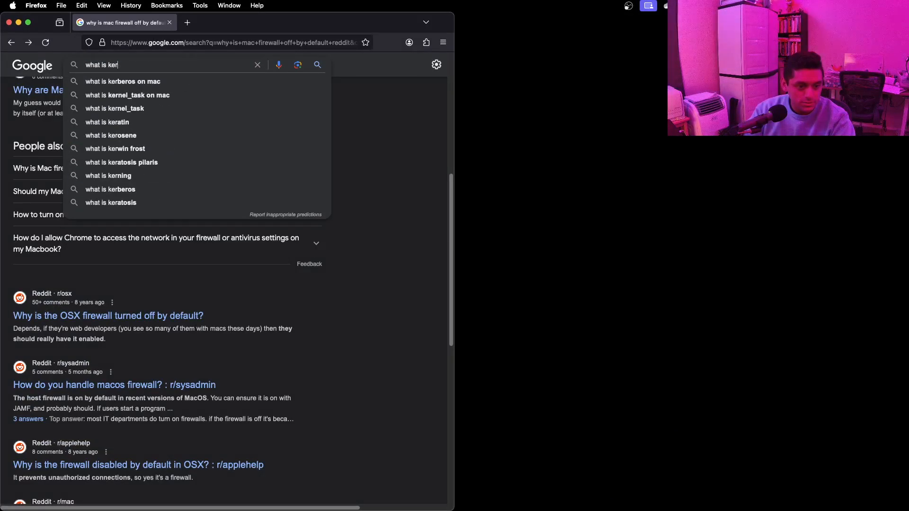
text(beros)
key(Down)
key(Return)
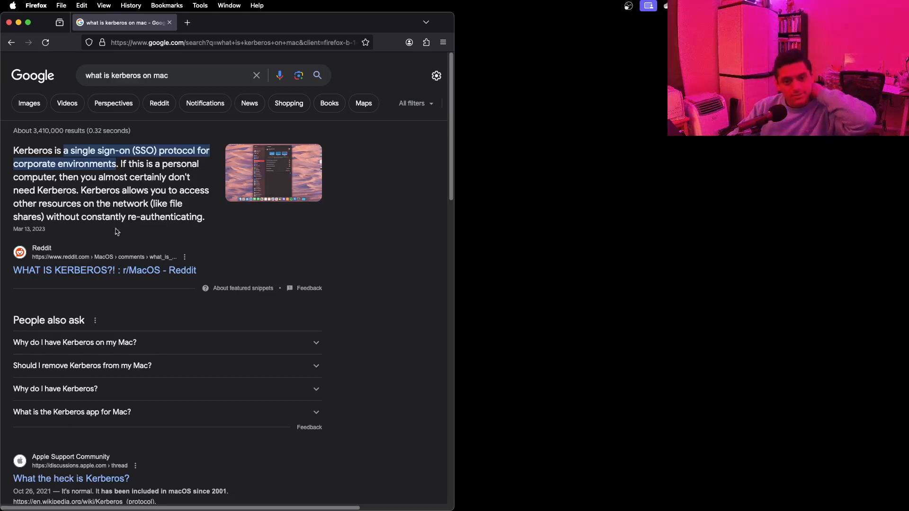
click(125, 269)
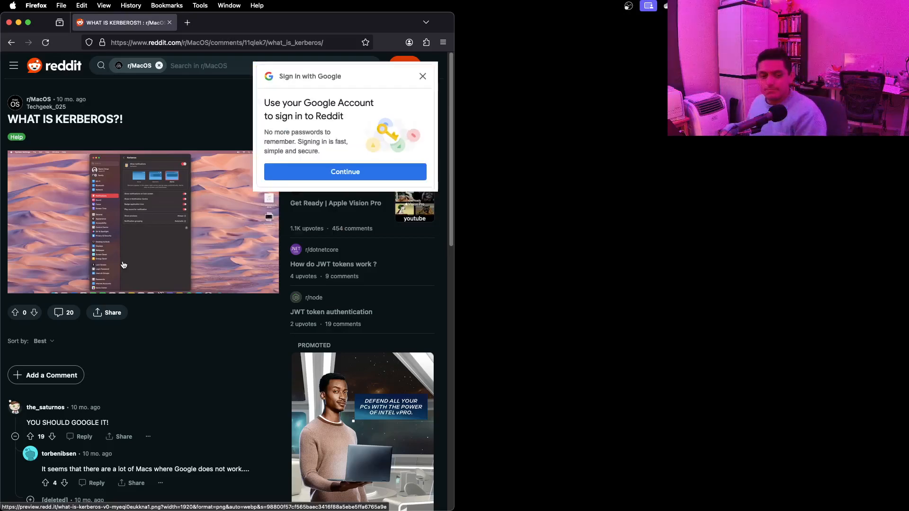
- Read through the Reddit thread and open MIT's Kerberos page in a new tab
scroll(201, 242, down, 4)
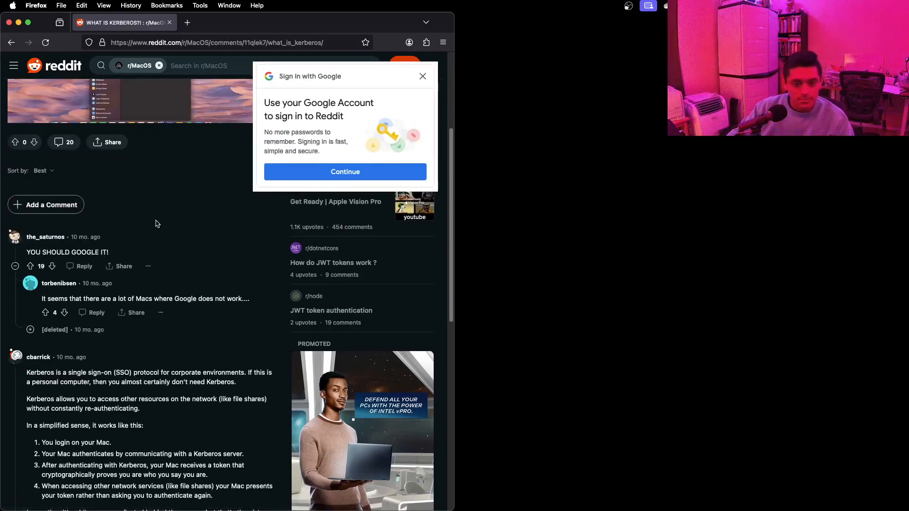
scroll(134, 221, down, 2)
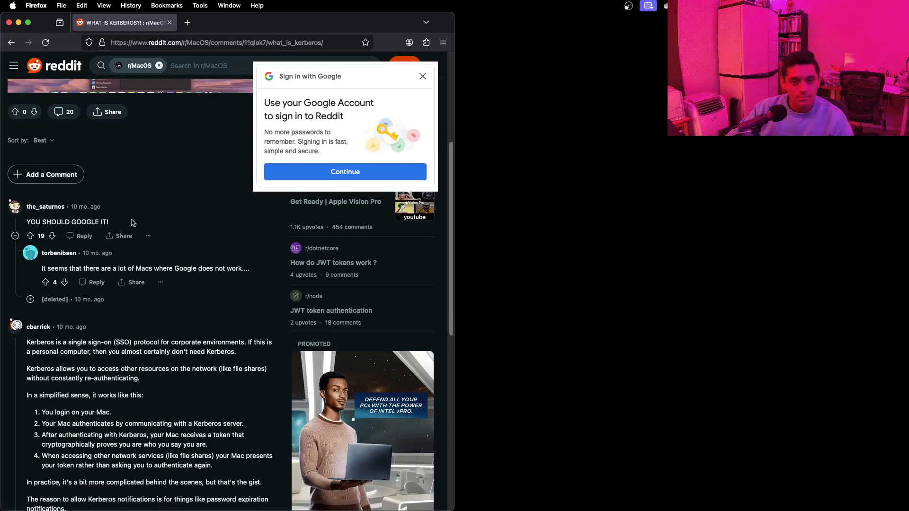
scroll(133, 223, down, 4)
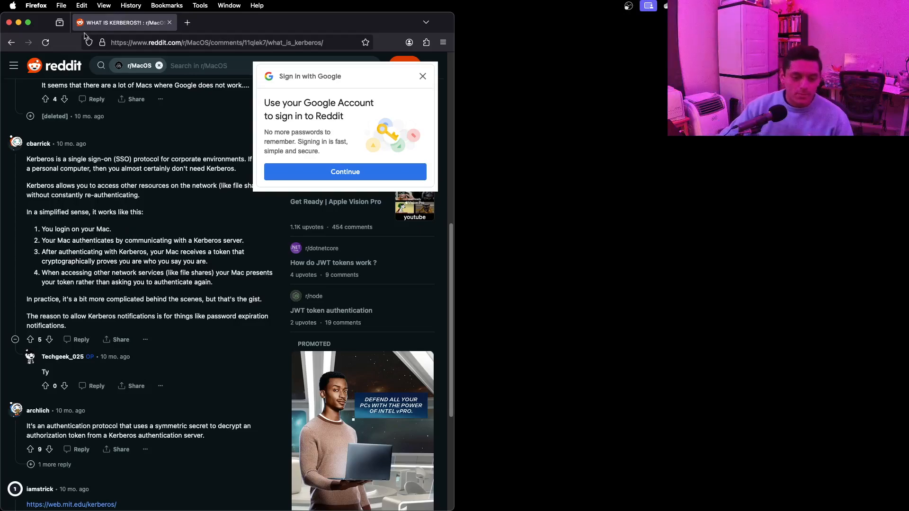
scroll(131, 231, down, 5)
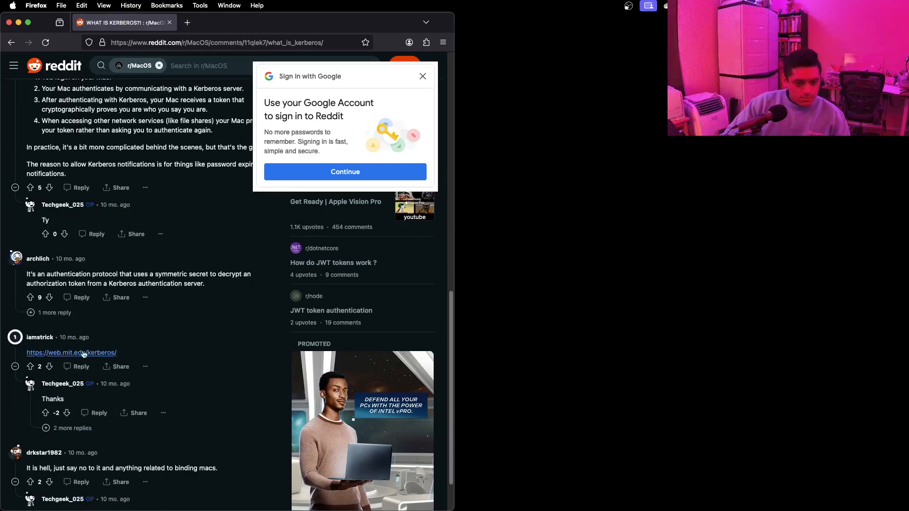
click(83, 354)
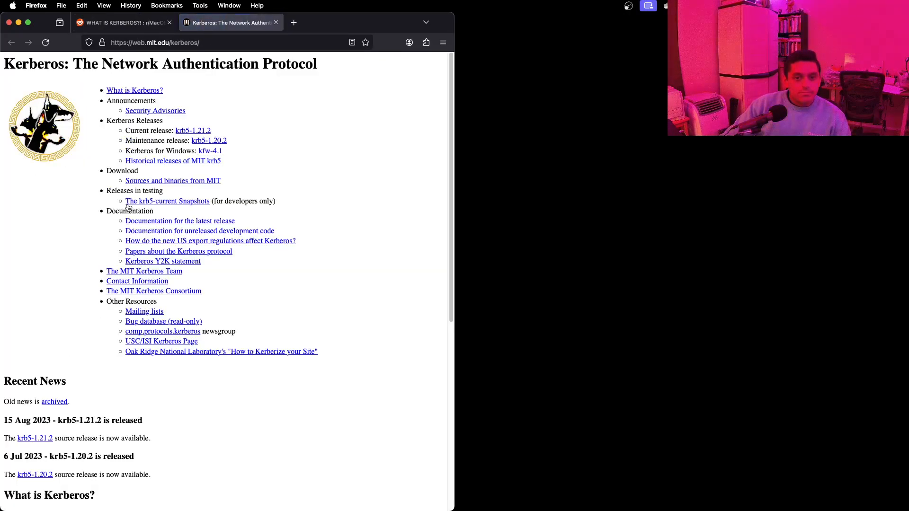
scroll(116, 202, down, 5)
scroll(114, 205, down, 5)
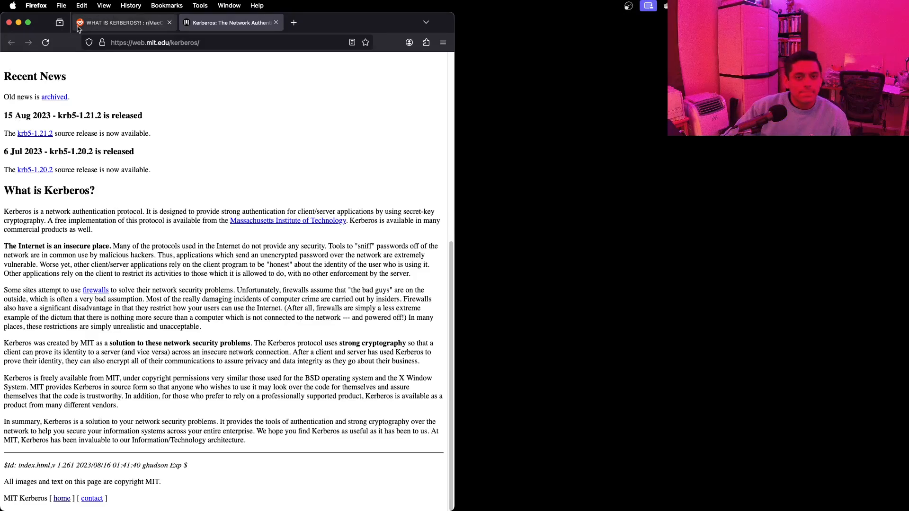
- Go back to the Reddit tab, then bring the Obsidian window forward
click(95, 23)
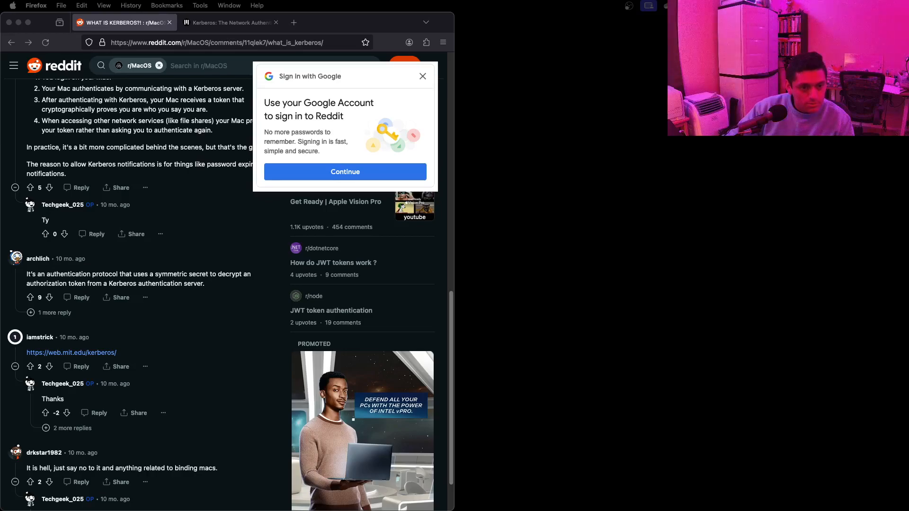
key(ctrl+Up)
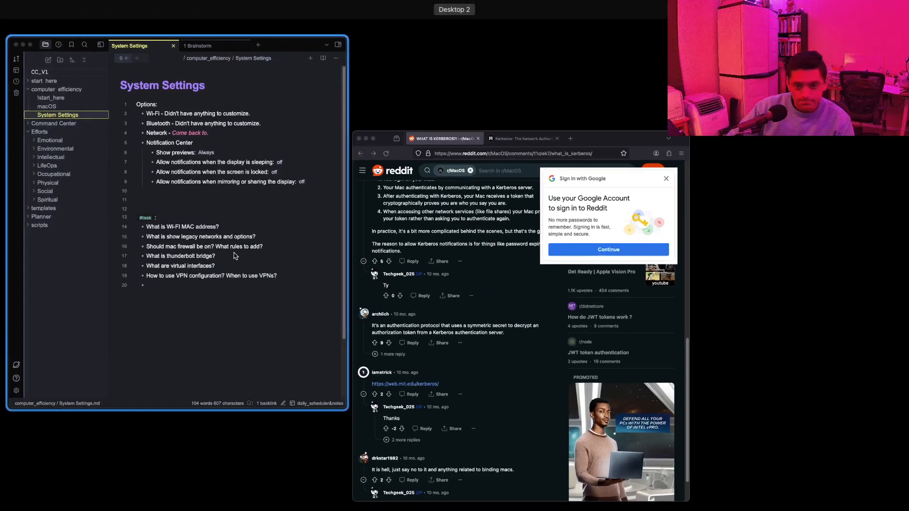
click(235, 256)
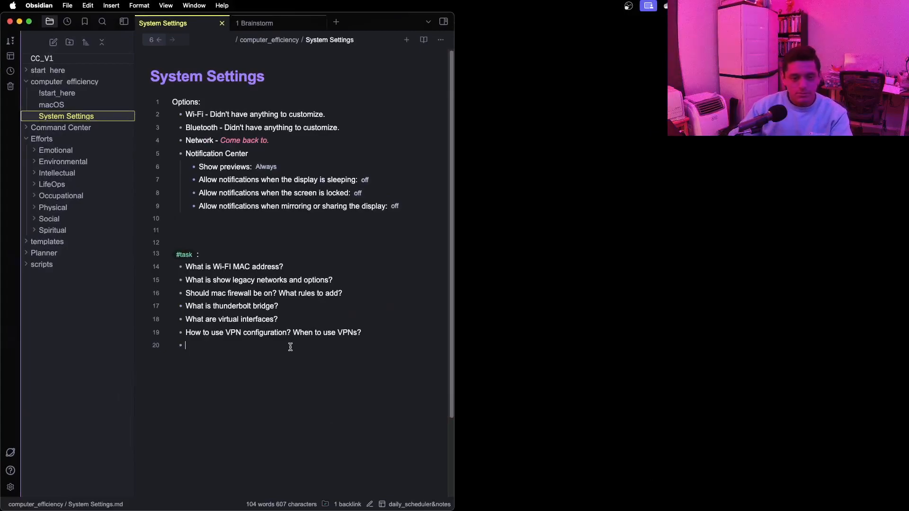
- Add 'What is kerberos on mac?' as the last #task question
text(What is ker)
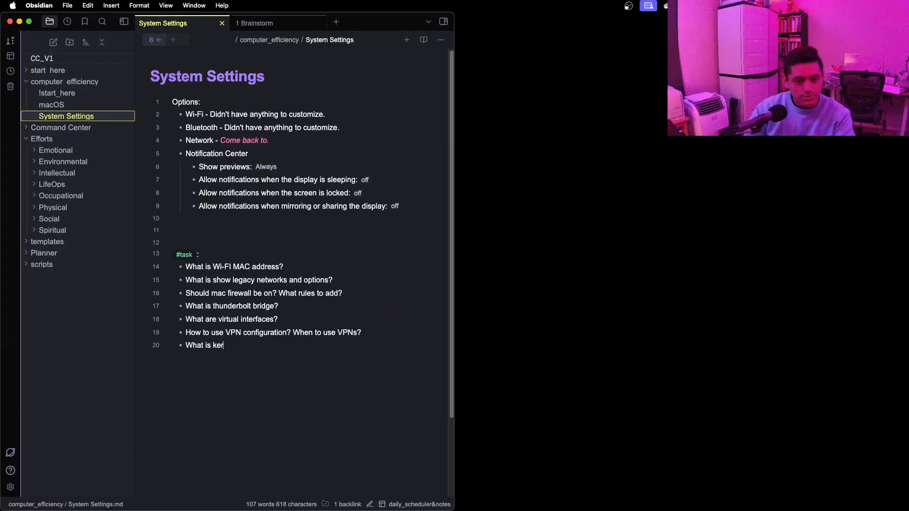
text(beros on mac?)
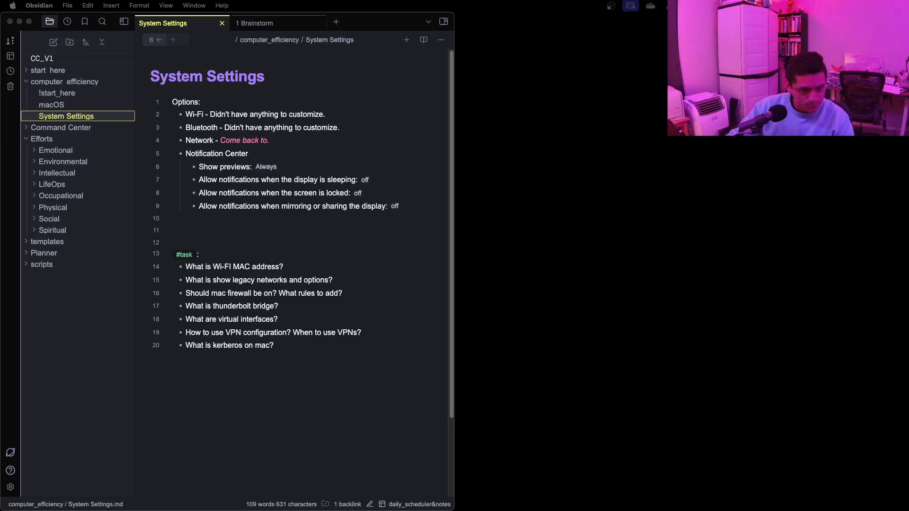
- Add a Sound option after Notification Center with an empty indented sub-bullet
click(308, 222)
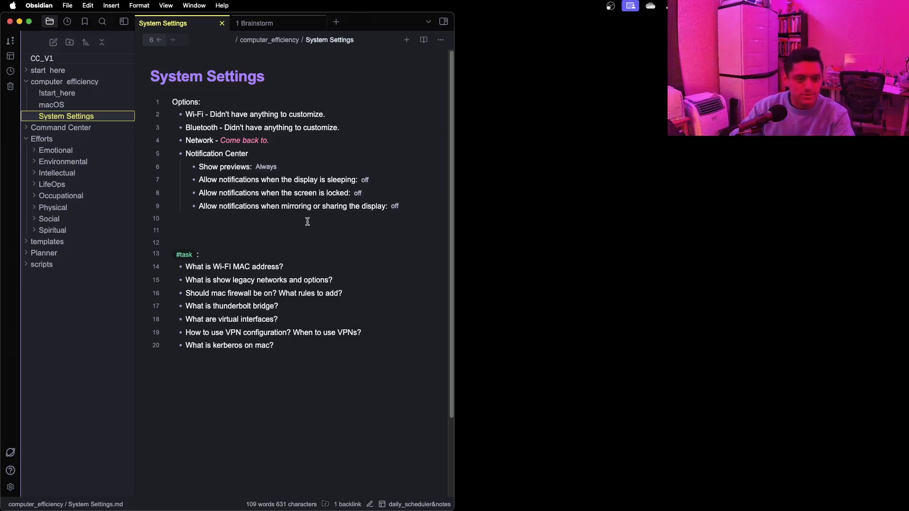
text(- Sound)
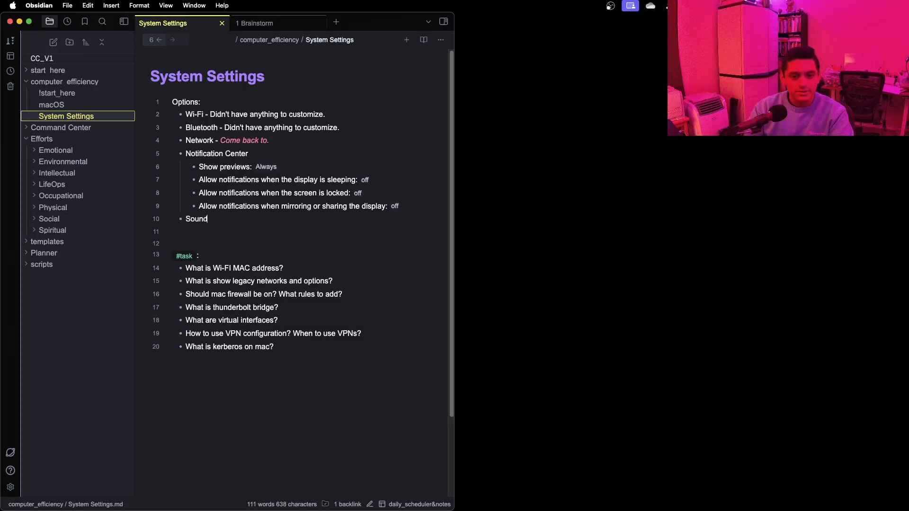
key(Return)
key(Tab)
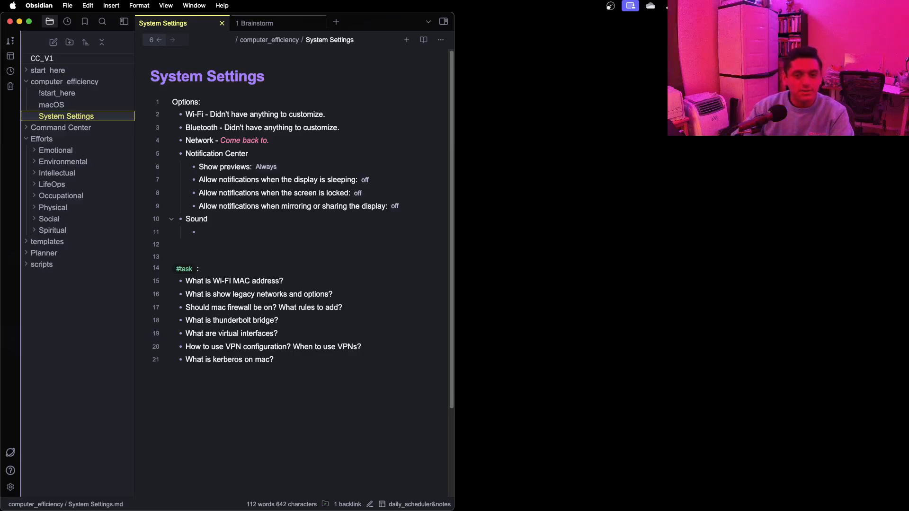
- Insert 'If it's default, it is not included.' as the first line above Options:
click(174, 102)
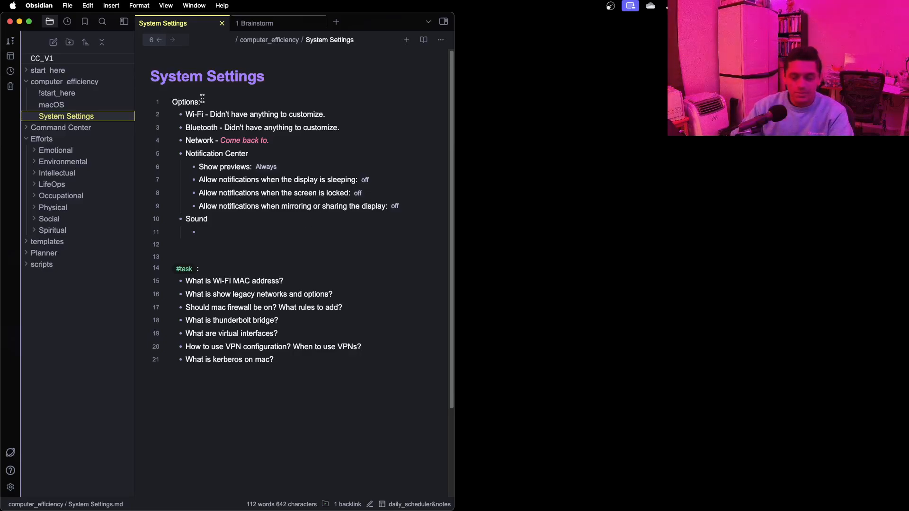
key(Return)
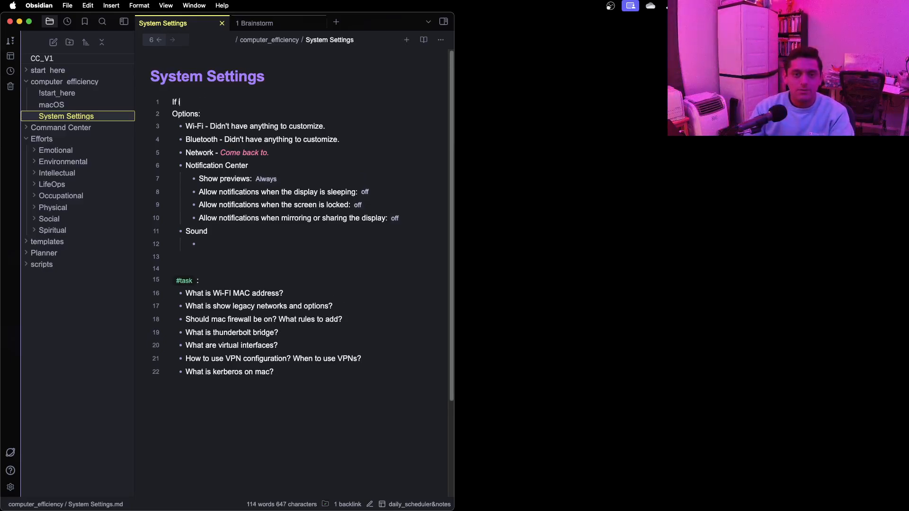
text(If it's defau)
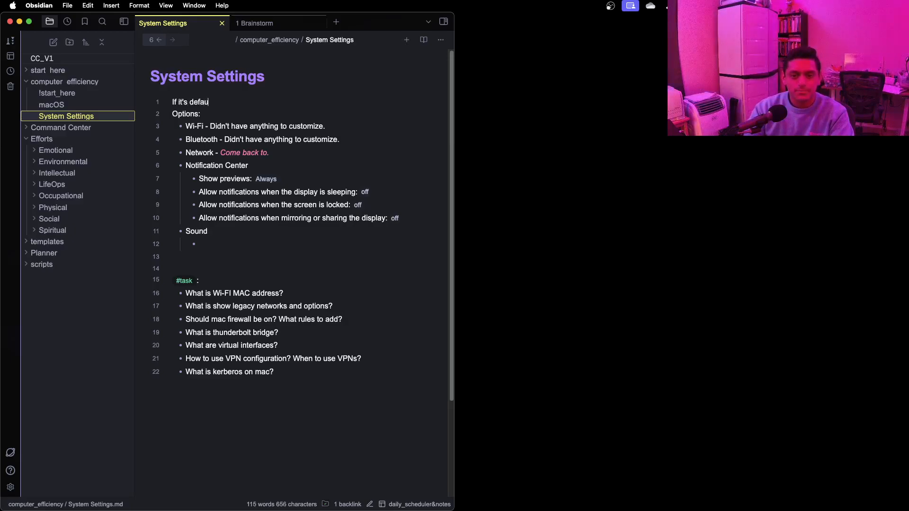
text(lt, )
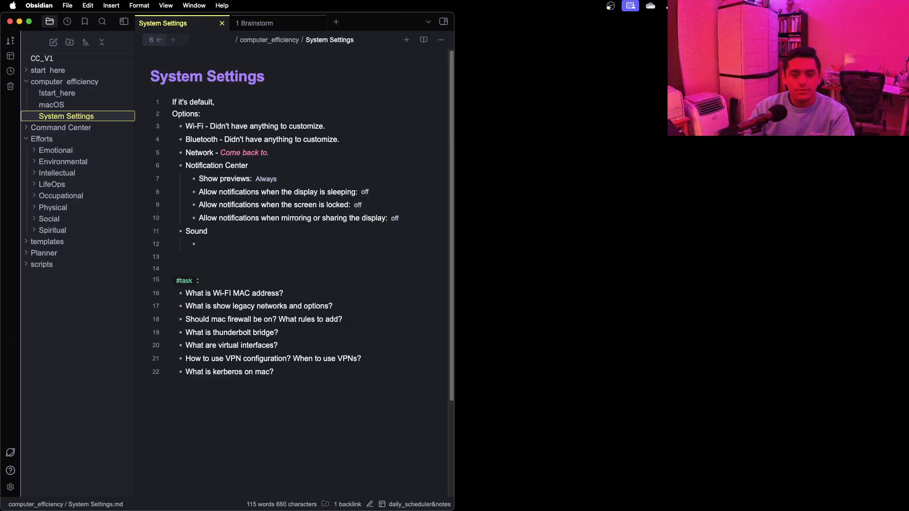
text(I)
key(BackSpace)
text(it )
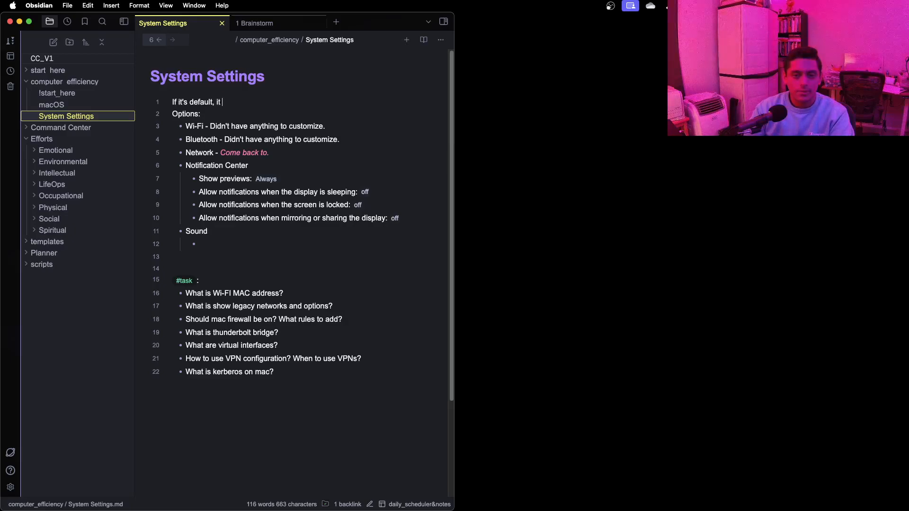
text(is not included.)
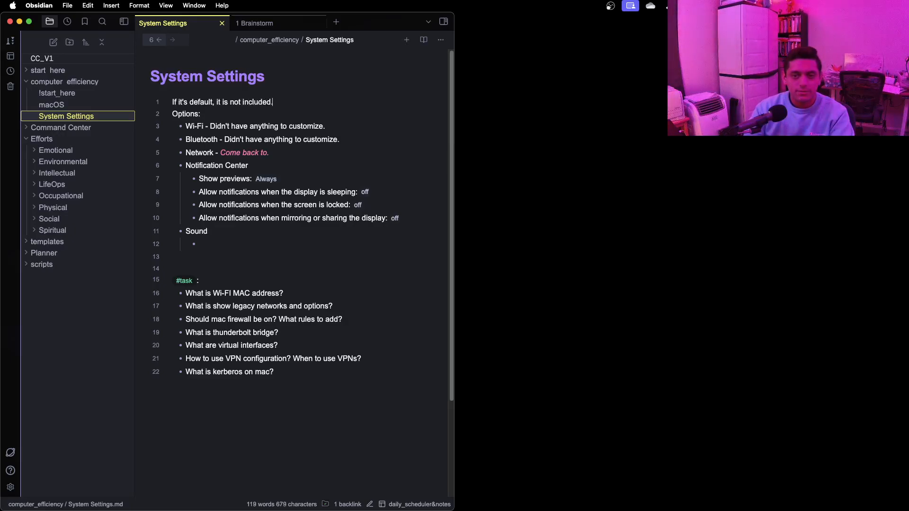
key(Return)
click(232, 251)
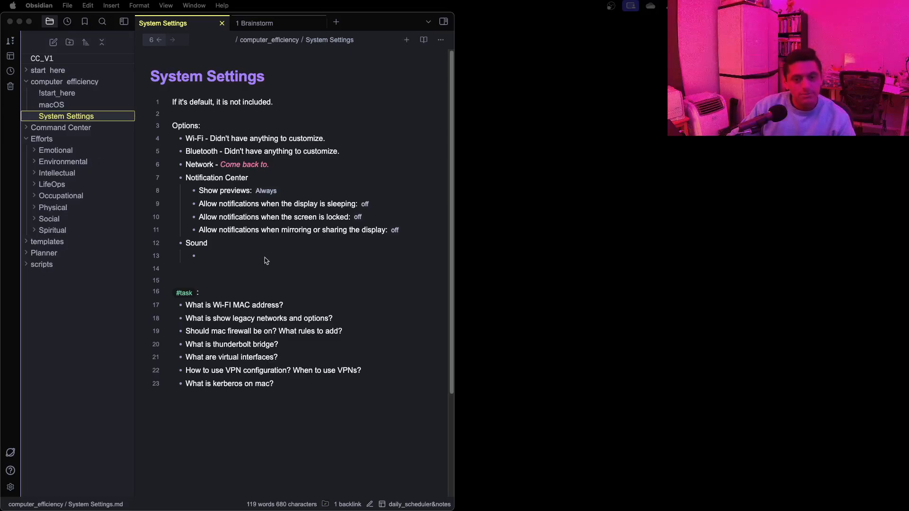
click(245, 258)
- Record 'Play sound on startup: `off`' under the Sound option
text(Pla)
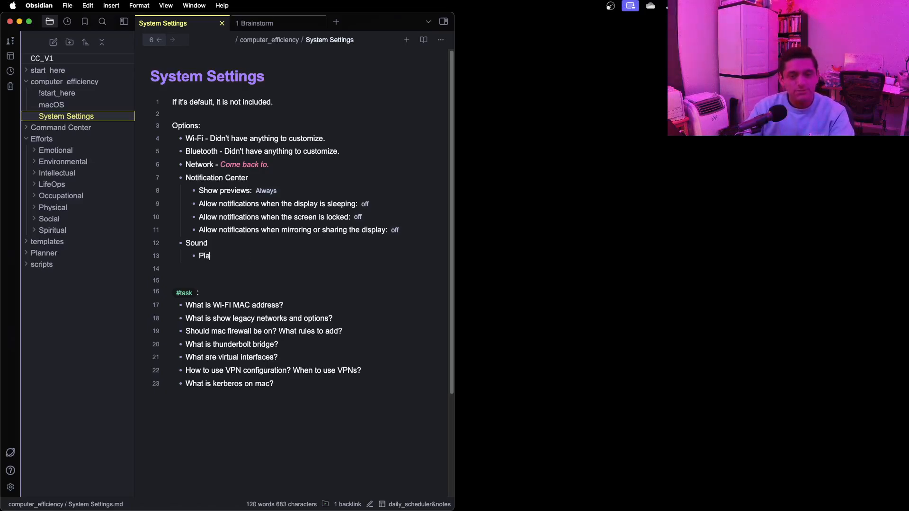
text(y sound on)
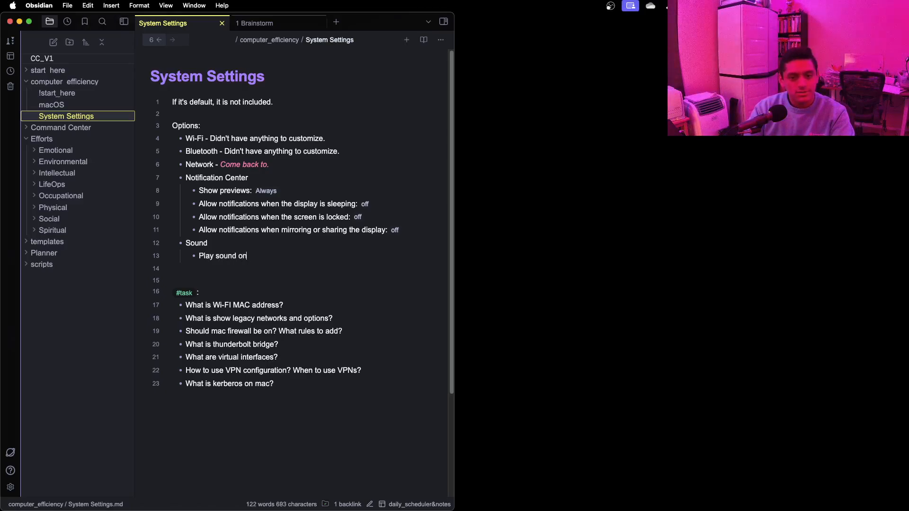
text( startup: )
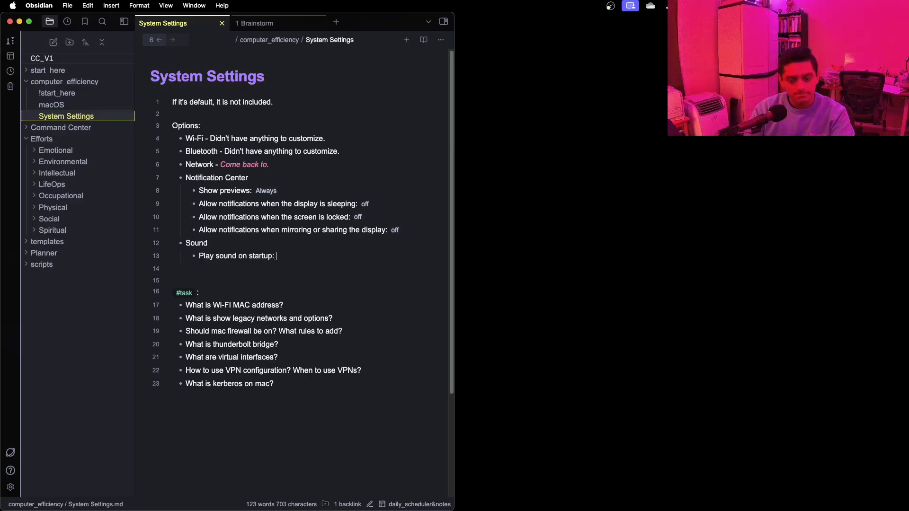
text(`off)
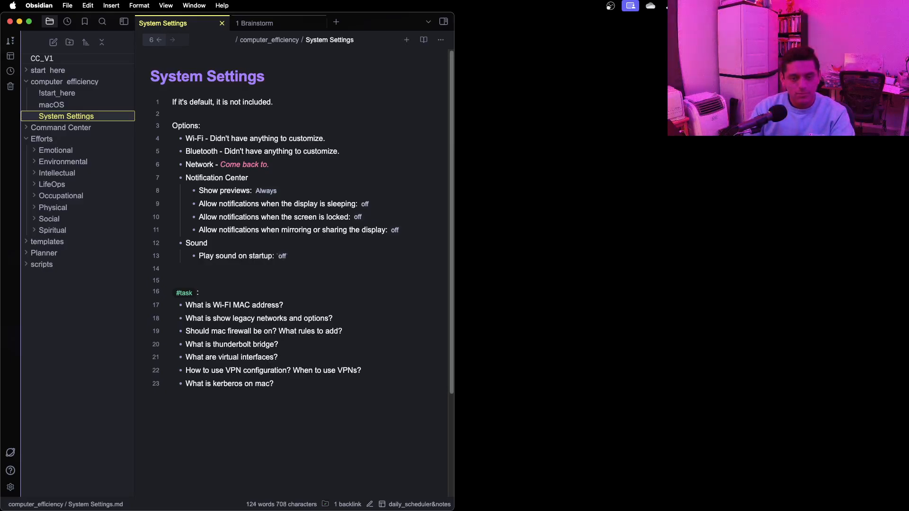
key(Down)
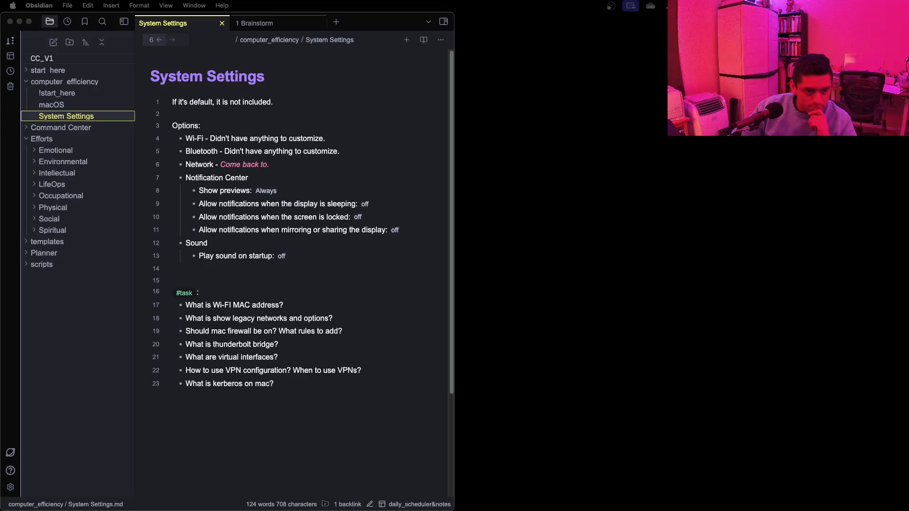
click(247, 161)
scroll(309, 263, down, 1)
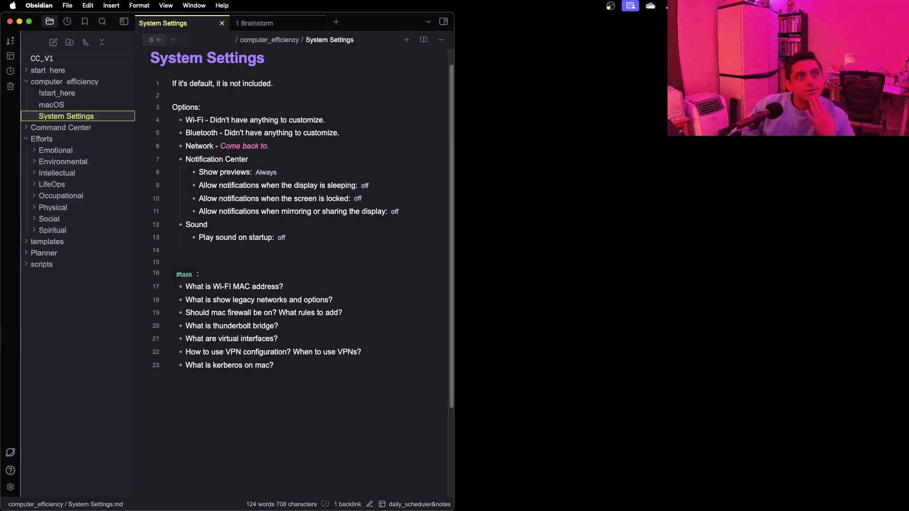
- Add a Focus option after Sound with an indented sub-bullet
click(250, 254)
text(- Foc)
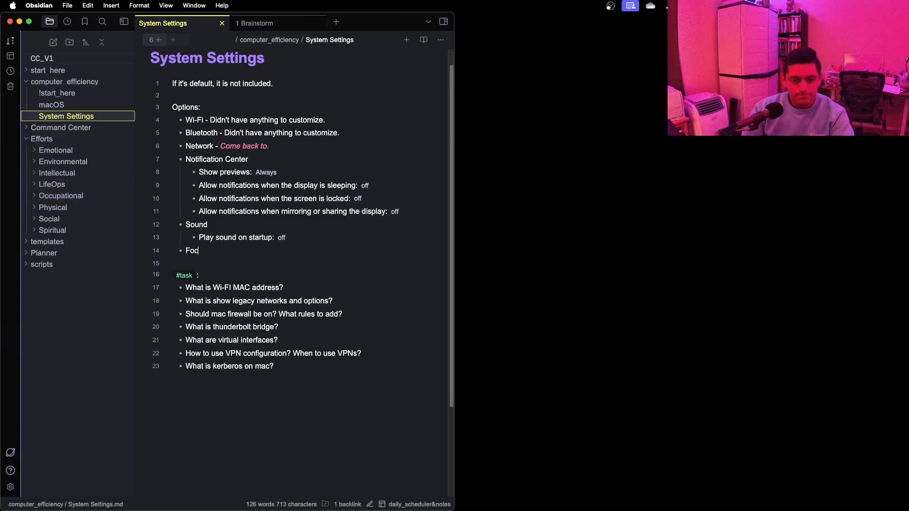
text(us)
key(Return)
key(Tab)
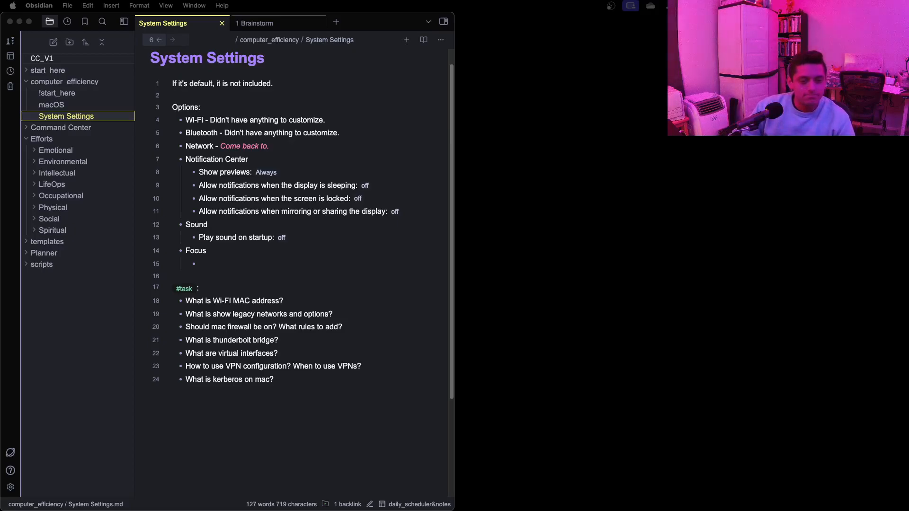
- Write 'Didn't make any changes.' under Focus, adapted from the Wi-Fi phrase, then start a new bullet
click(216, 260)
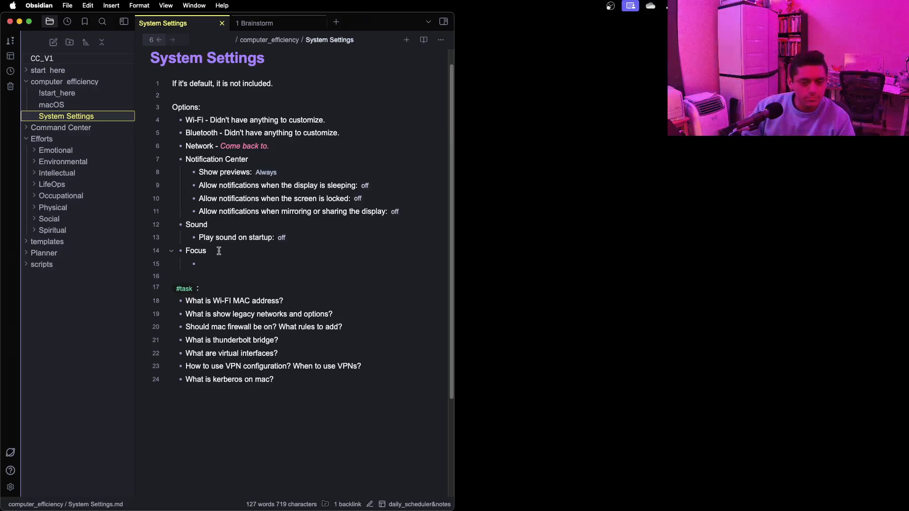
drag(230, 264, 147, 252)
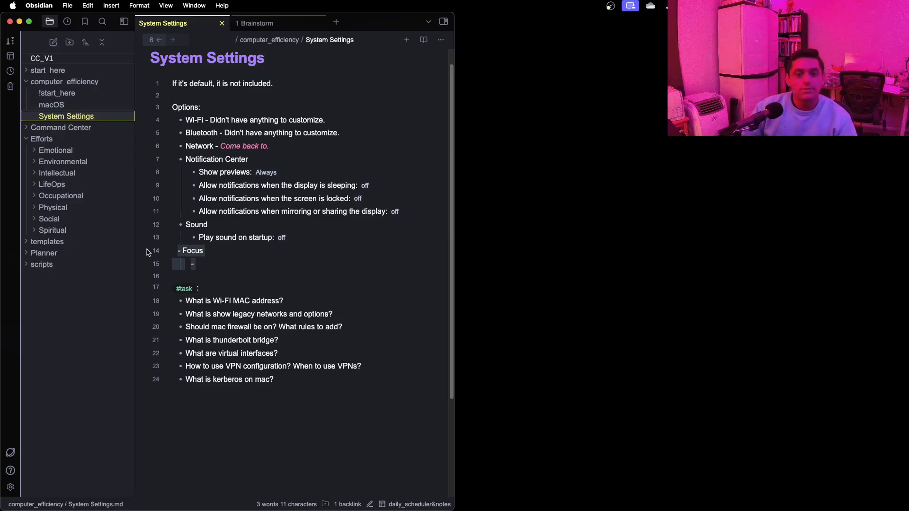
drag(327, 121, 211, 115)
key(super+c)
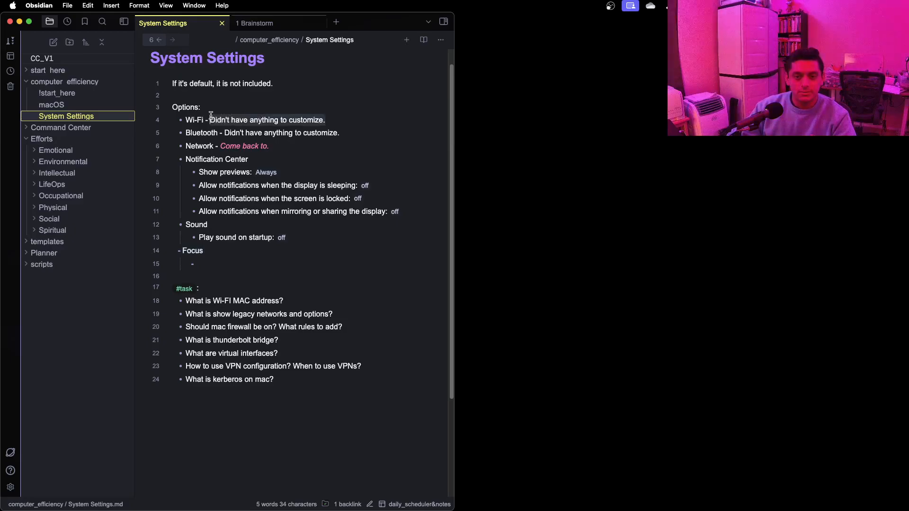
click(257, 260)
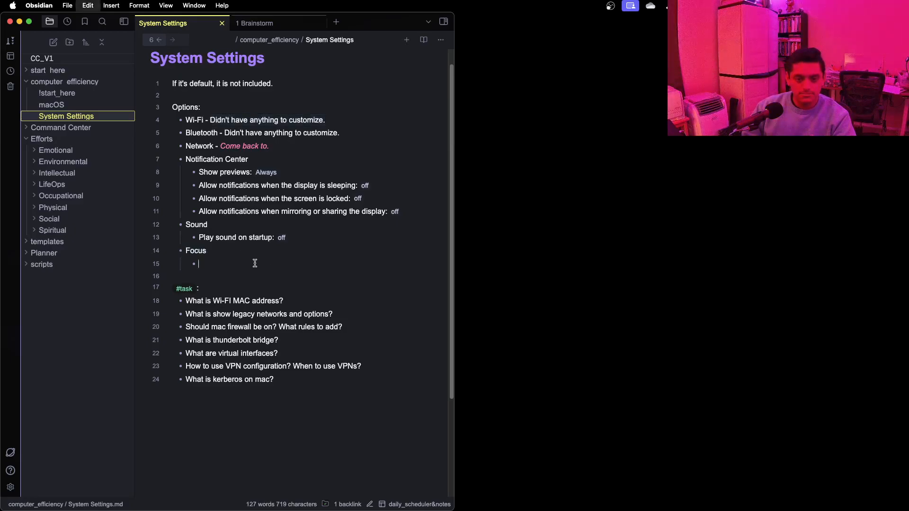
key(super+v)
double_click(294, 264)
key(BackSpace)
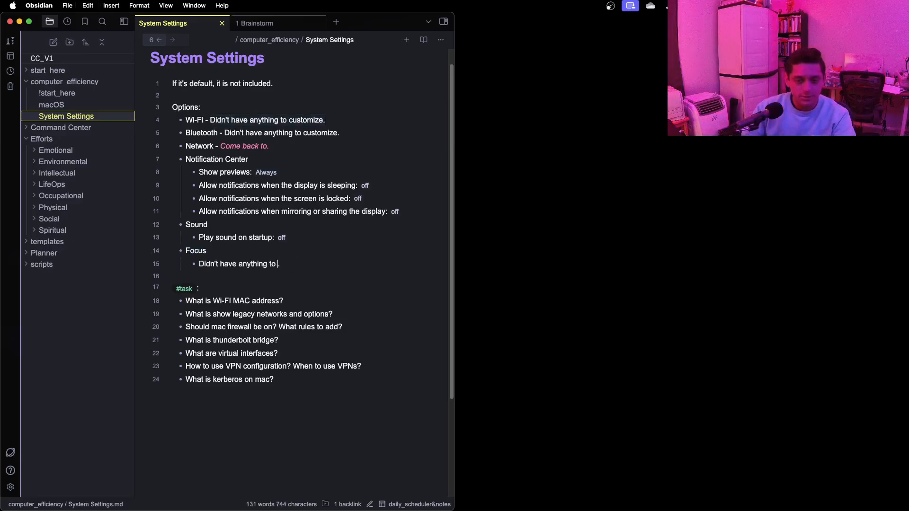
key(BackSpace)
key(BackSpace)
key(BackSpace)
key(BackSpace)
key(BackSpace)
key(BackSpace)
key(BackSpace)
key(BackSpace)
key(BackSpace)
key(BackSpace)
key(BackSpace)
key(BackSpace)
key(BackSpace)
key(BackSpace)
key(BackSpace)
key(BackSpace)
key(BackSpace)
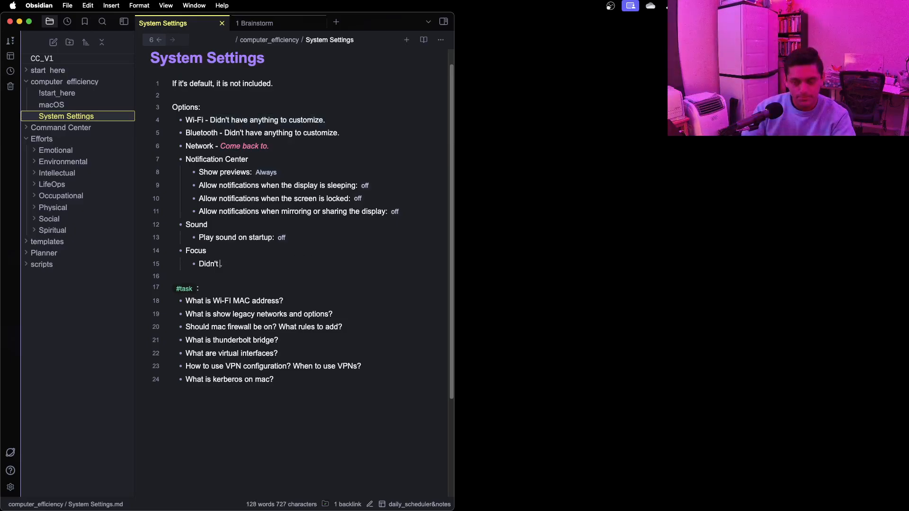
text(make naany changs)
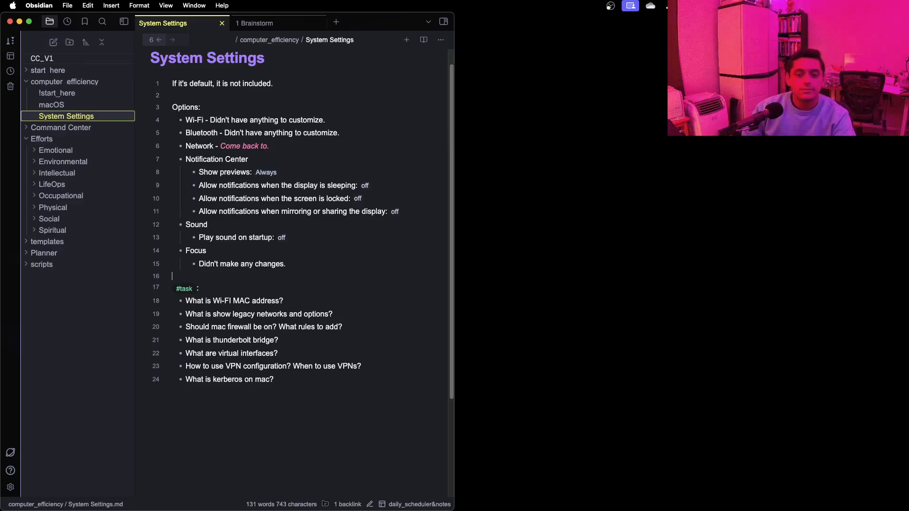
key(Return)
key(Up)
text(-)
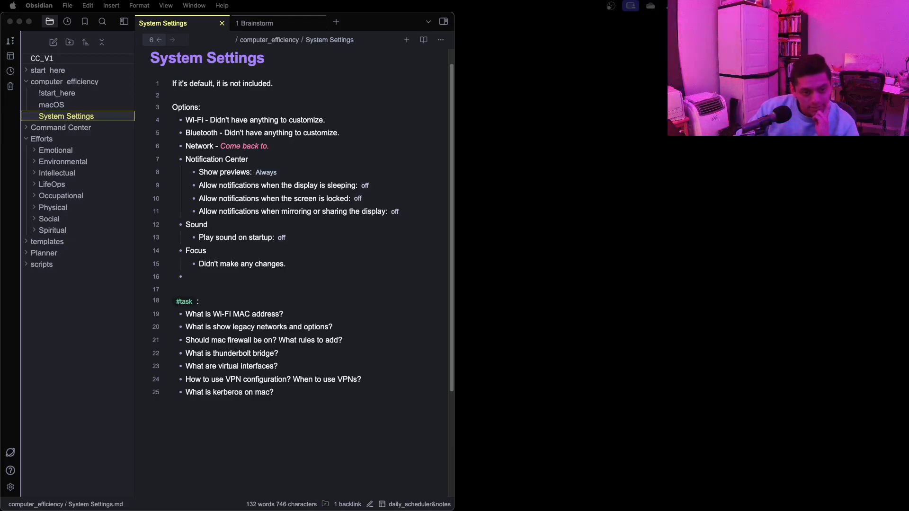
key(ctrl+Up)
- Search Google for 'downtime vs focus mac' in Firefox, skim results, and return to Obsidian
click(205, 55)
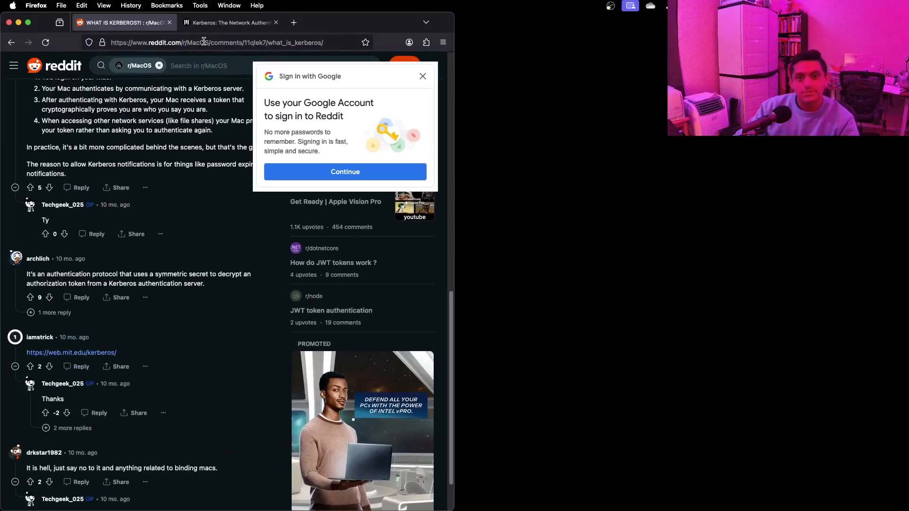
click(204, 40)
text(downtimv)
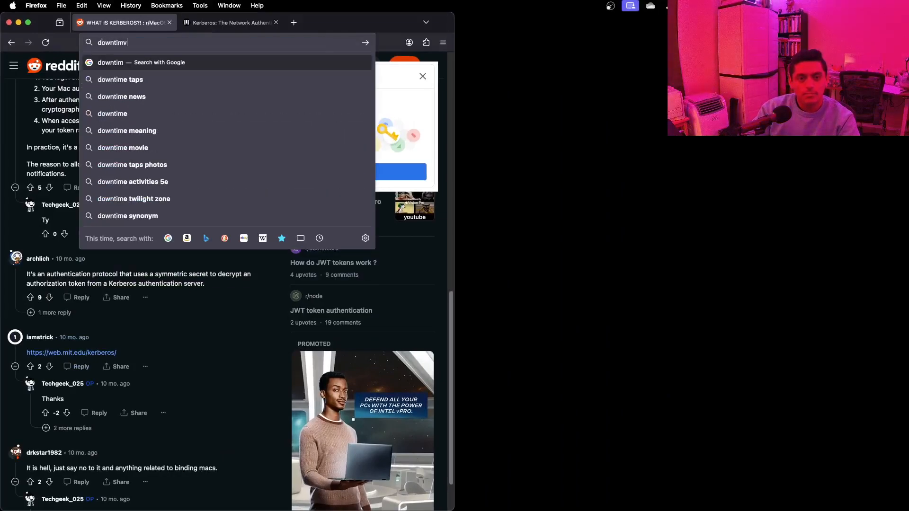
key(BackSpace)
text(e vs focus)
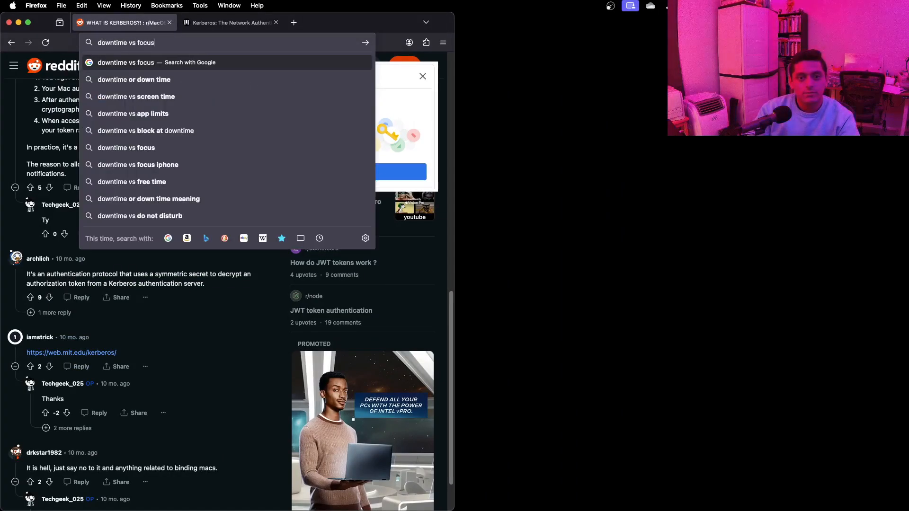
text( mac)
key(Return)
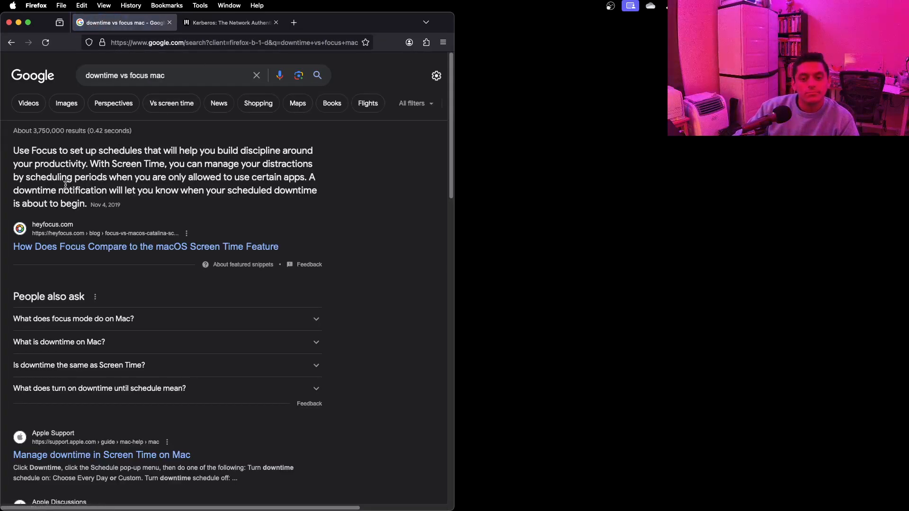
scroll(65, 186, down, 8)
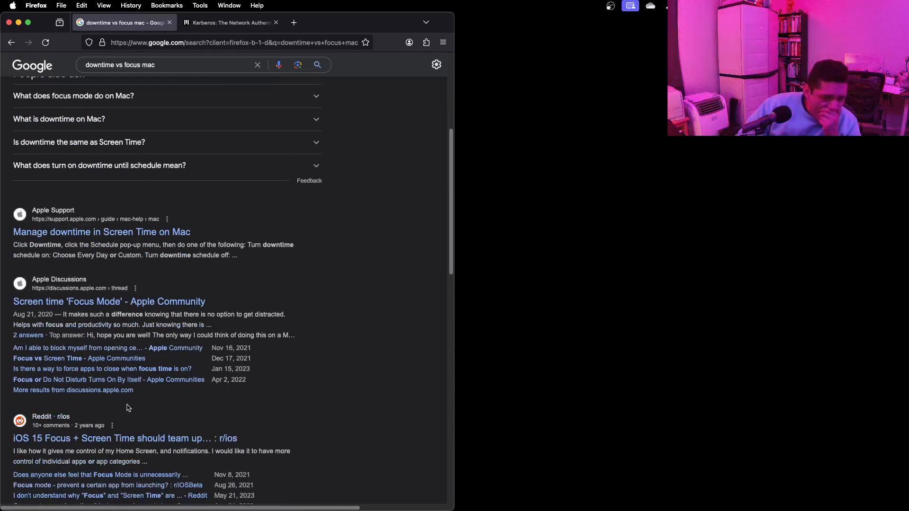
key(super+Tab)
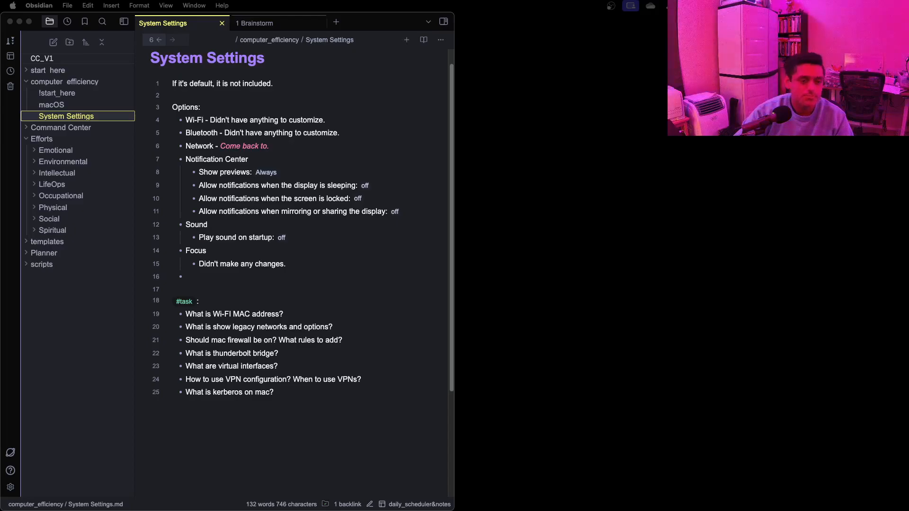
- Add a Downtime option after Focus, with the sub-note 'Didn't make any changes.' copied from Focus
click(280, 267)
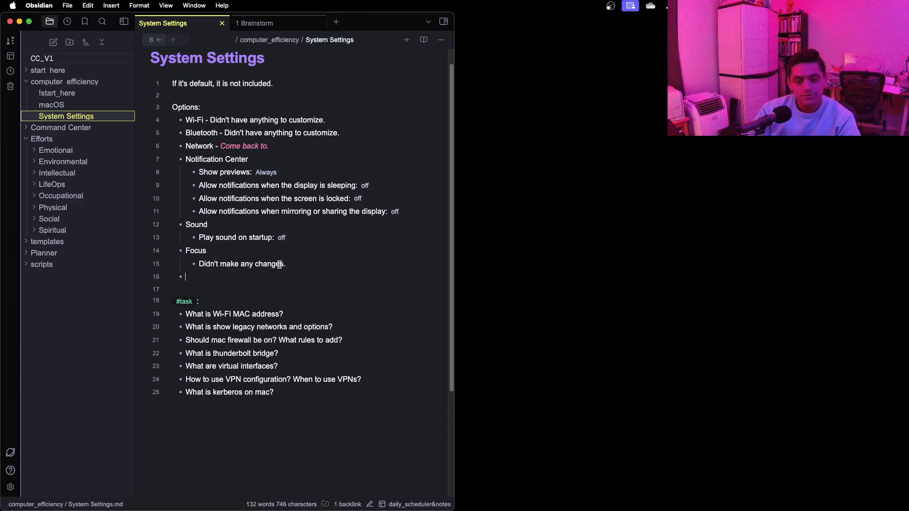
text(Down)
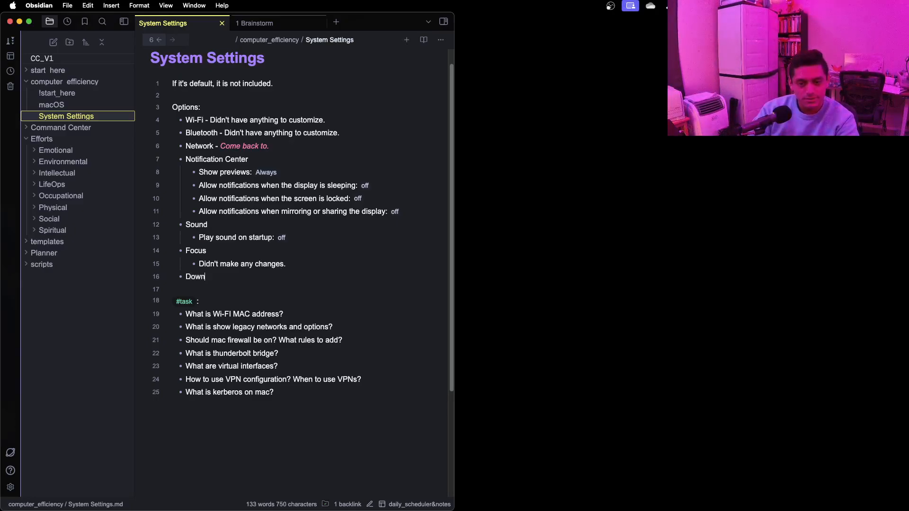
text(time)
key(Return)
text(Didn't have anything to customize.)
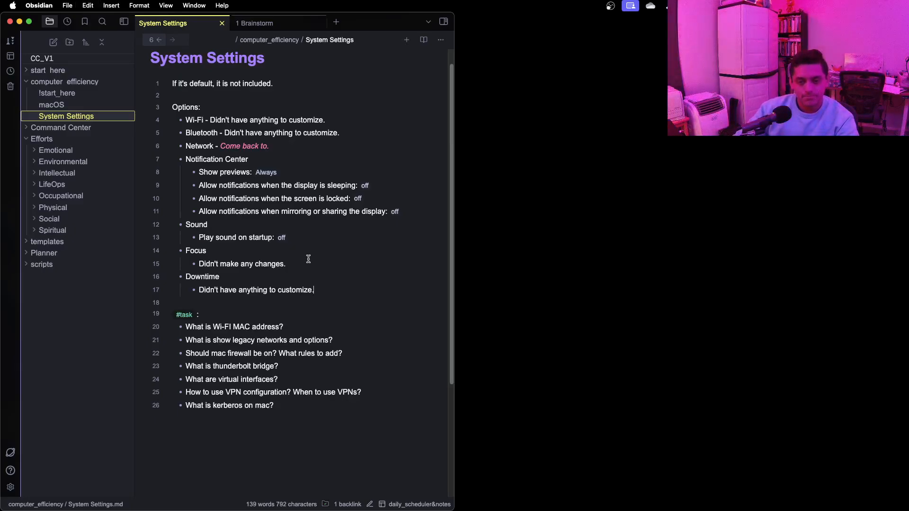
drag(293, 264, 200, 263)
key(cmd+c)
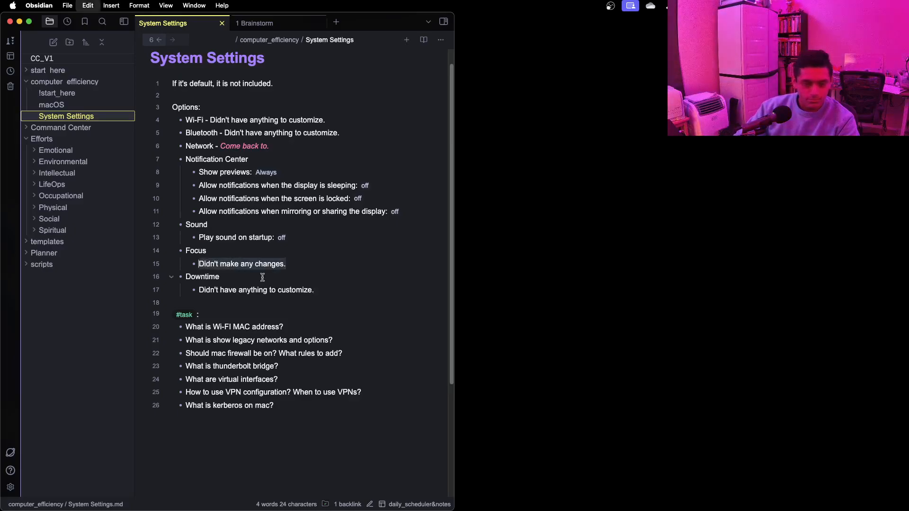
drag(323, 290, 200, 291)
key(cmd+v)
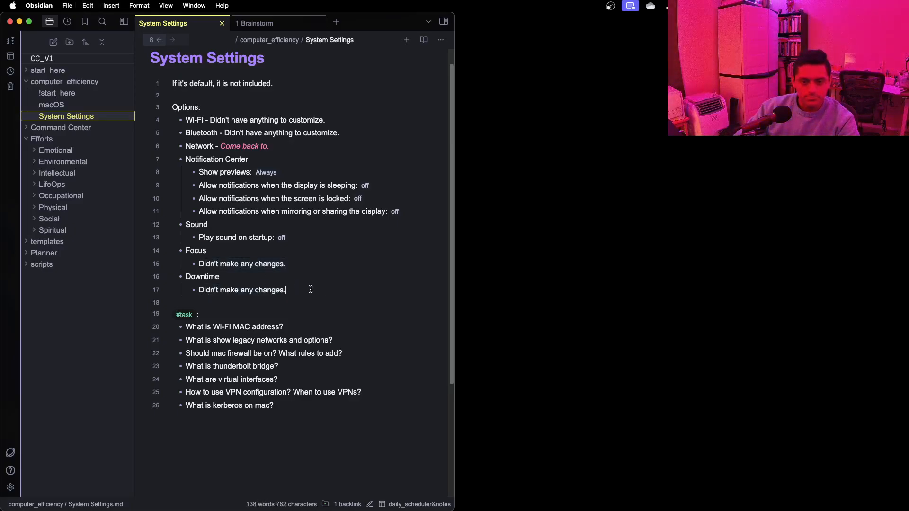
key(Return)
key(shift+Tab)
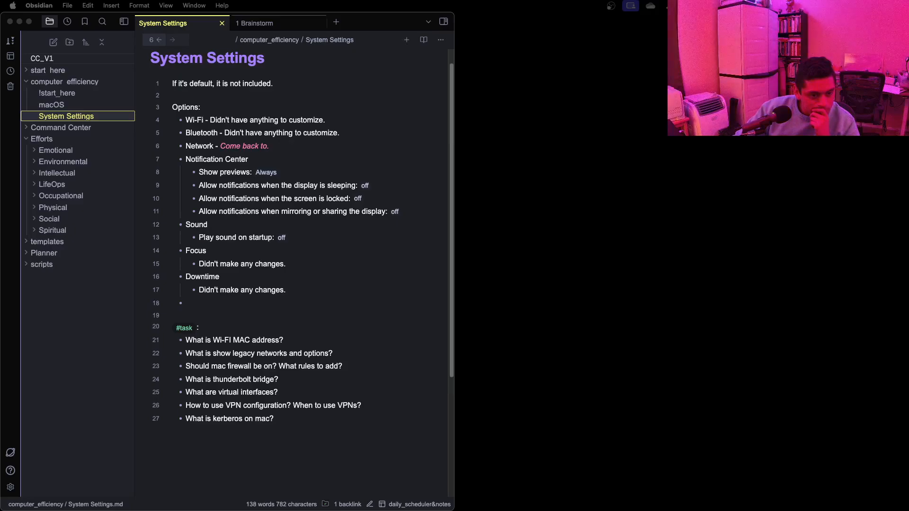
click(237, 315)
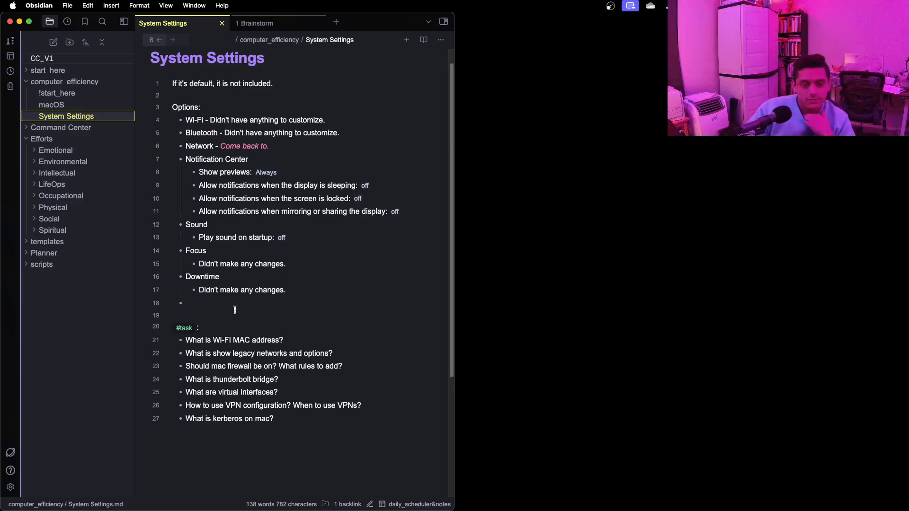
- Add a General bullet with sub-items About, Software Update and Storage
text(General)
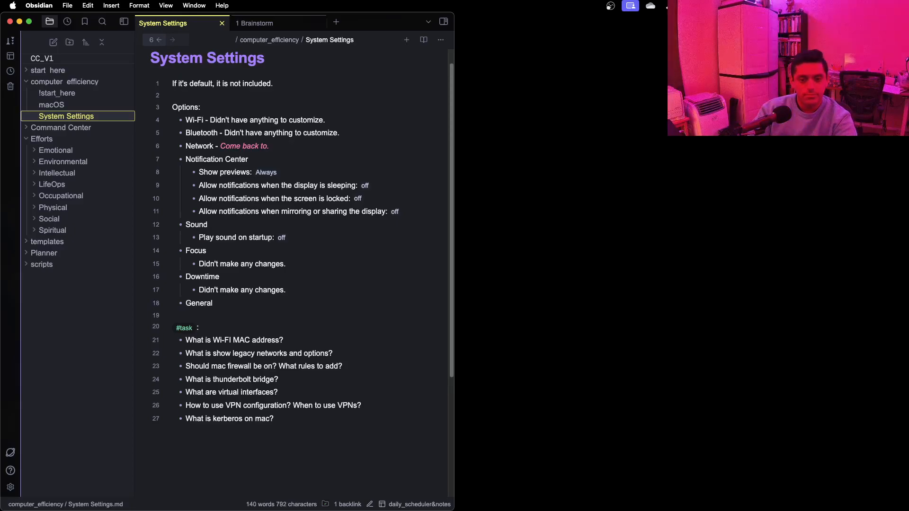
key(Return)
key(Tab)
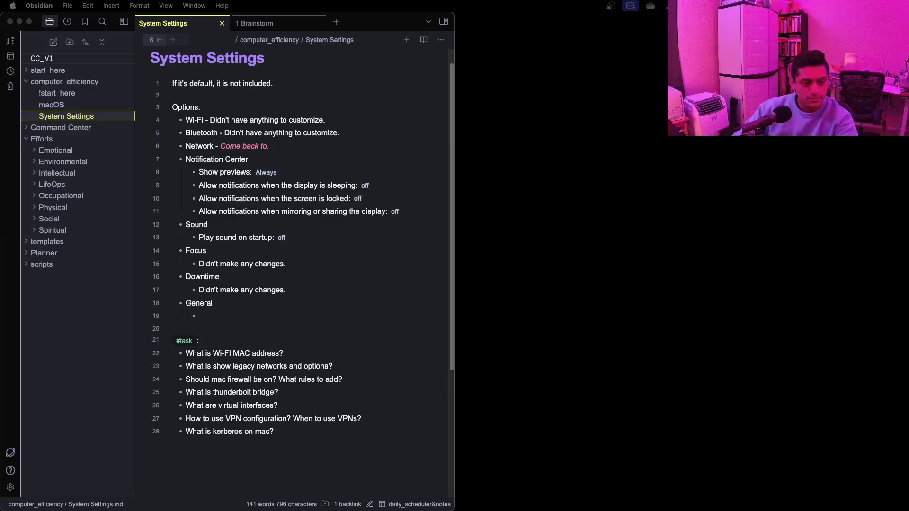
click(246, 308)
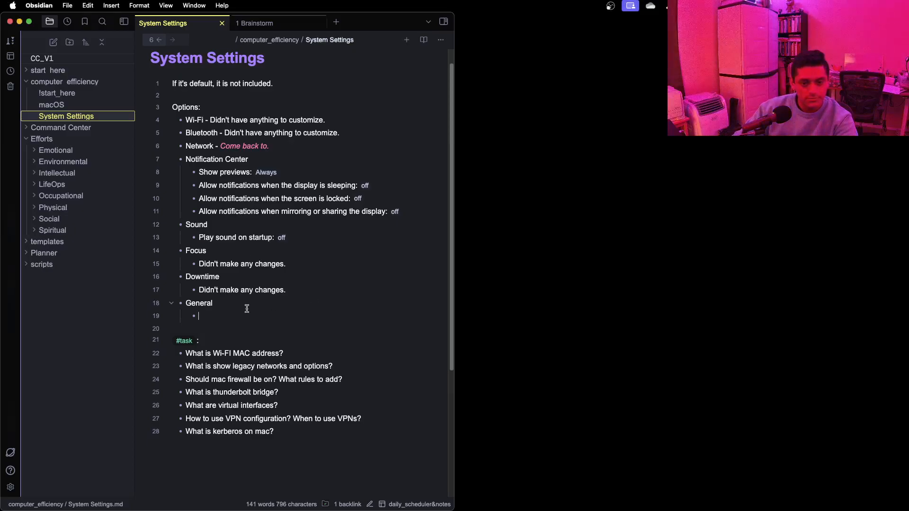
text(About)
key(Return)
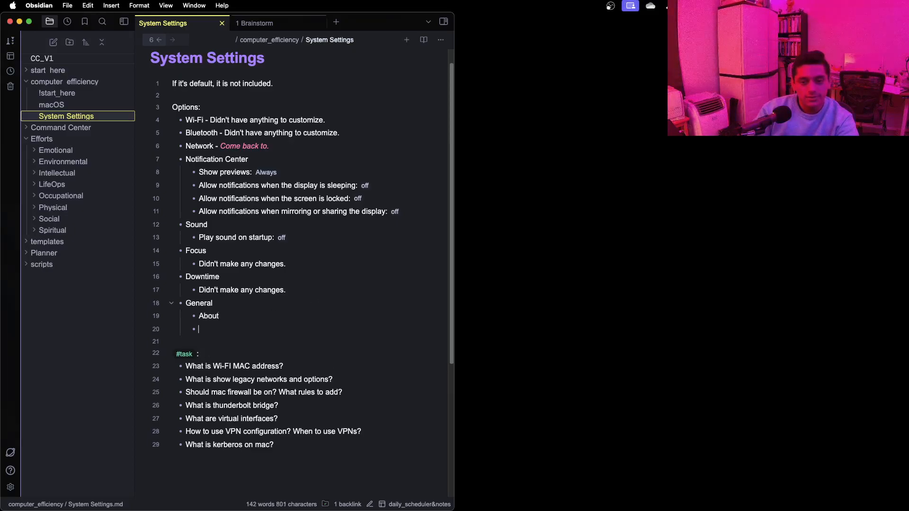
text(Software Update)
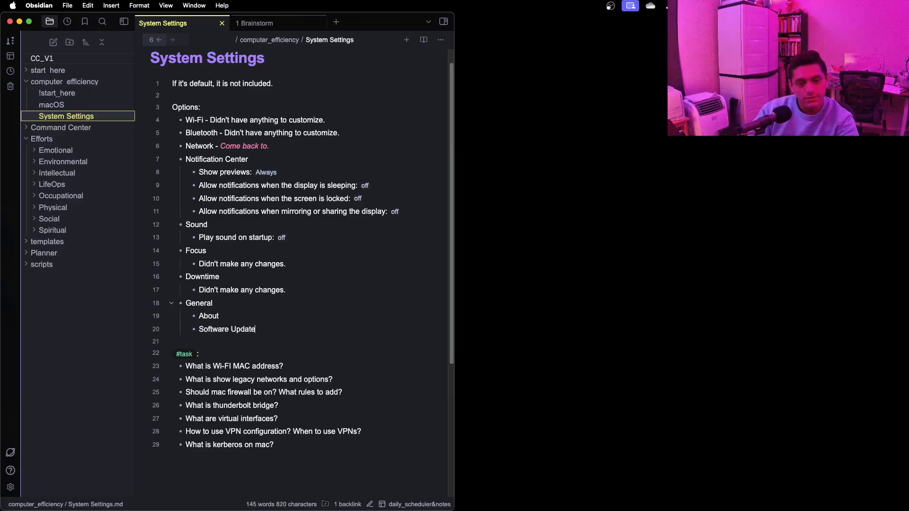
key(Return)
text(Stor)
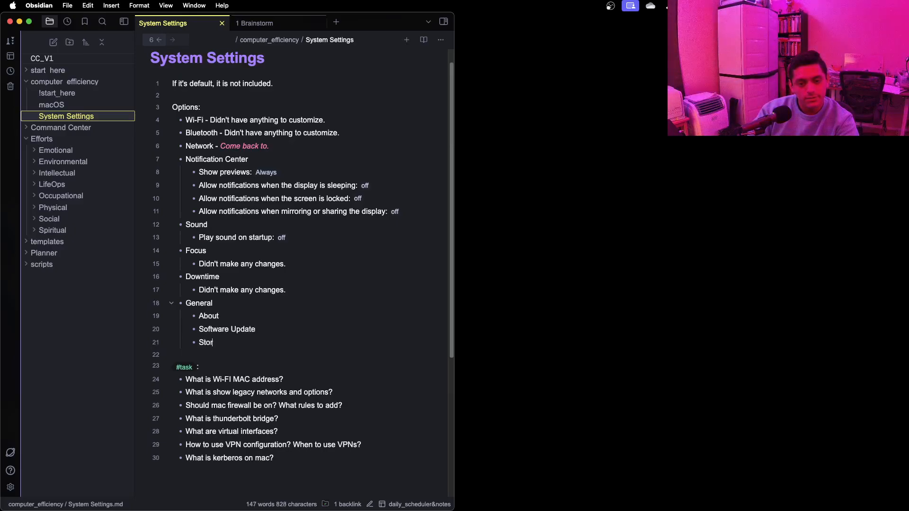
text(age)
key(Return)
- Add General sub-items Airdrop & Handoff, Login Items, Applecare & Warrenty and Language & Region
text(Airp)
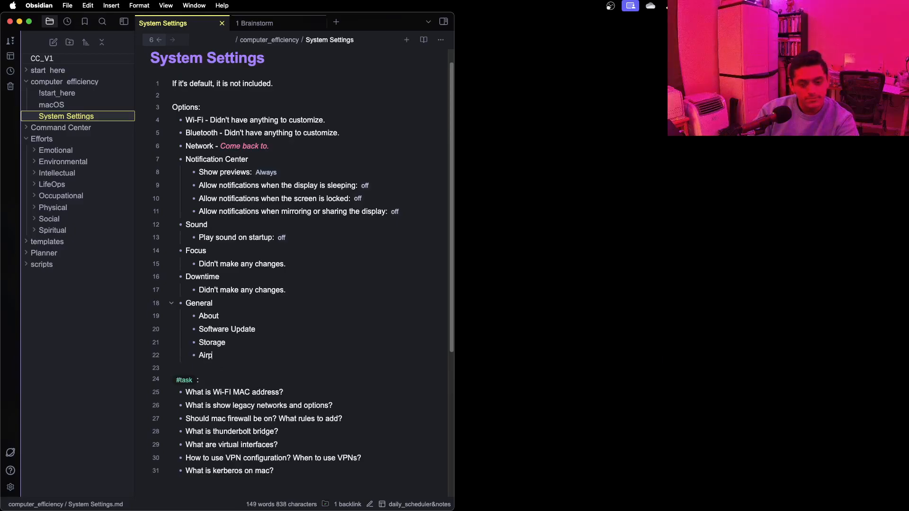
key(BackSpace)
text(drop)
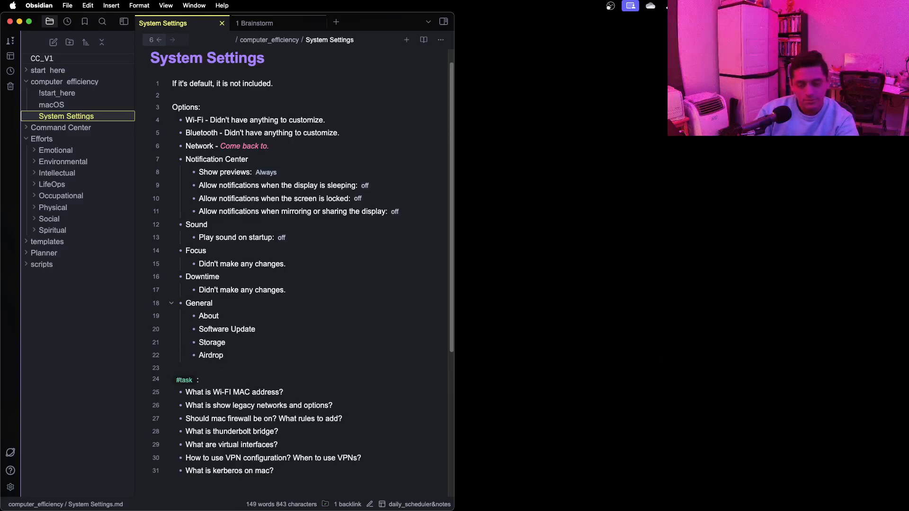
text( & Handoff)
key(Return)
text(L)
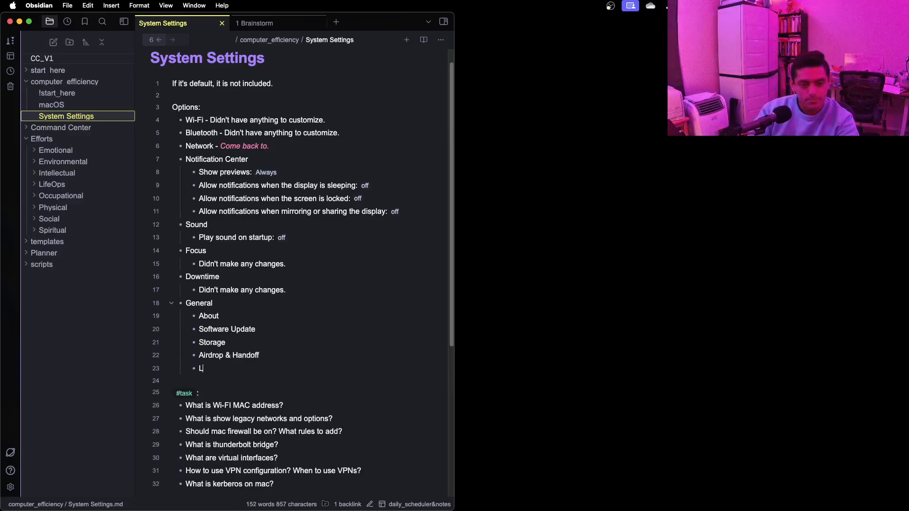
text(ogin Items)
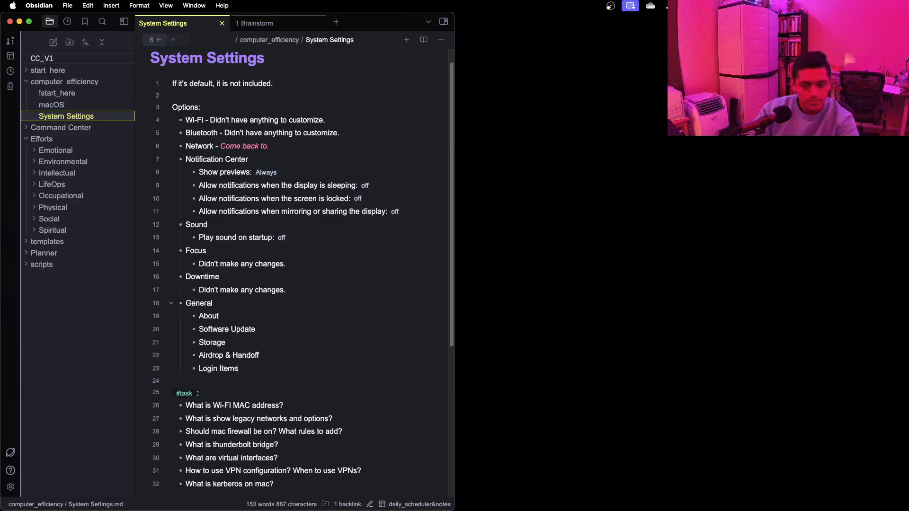
key(Return)
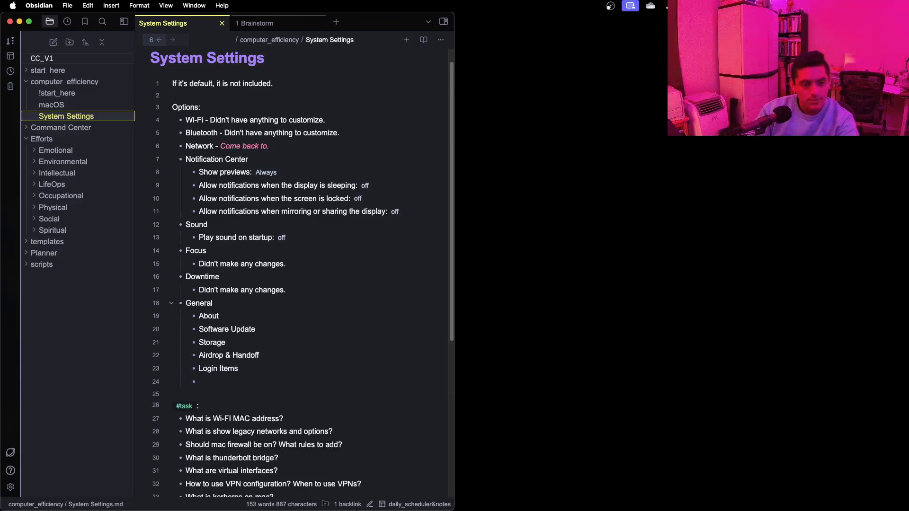
text(Applecare )
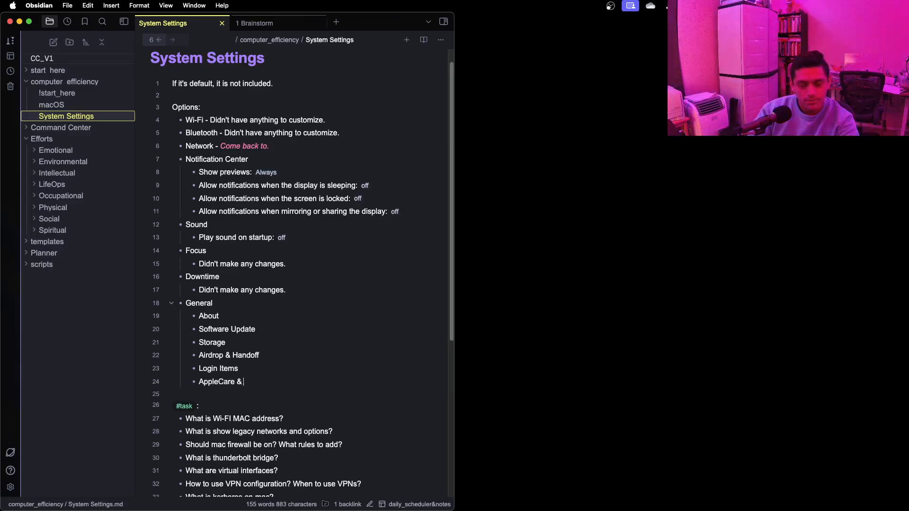
text(& Warre)
text(nt)
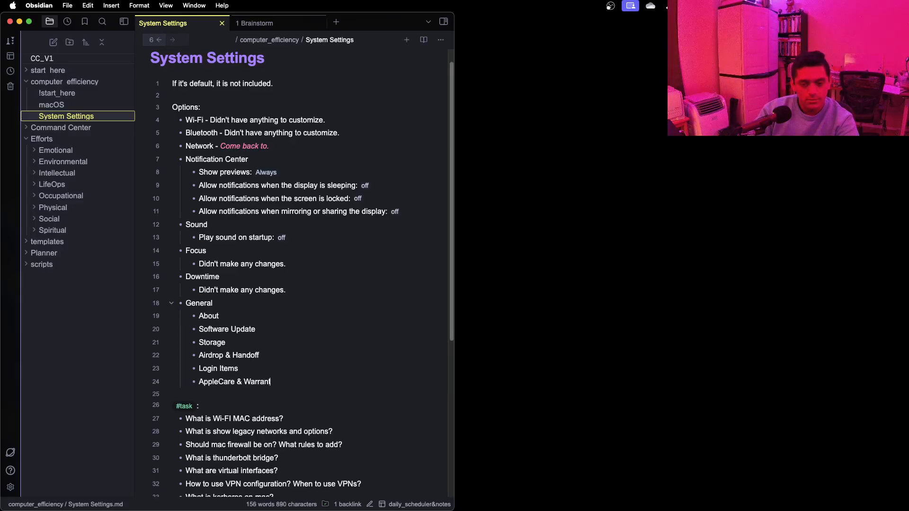
text(y)
key(Return)
text(L)
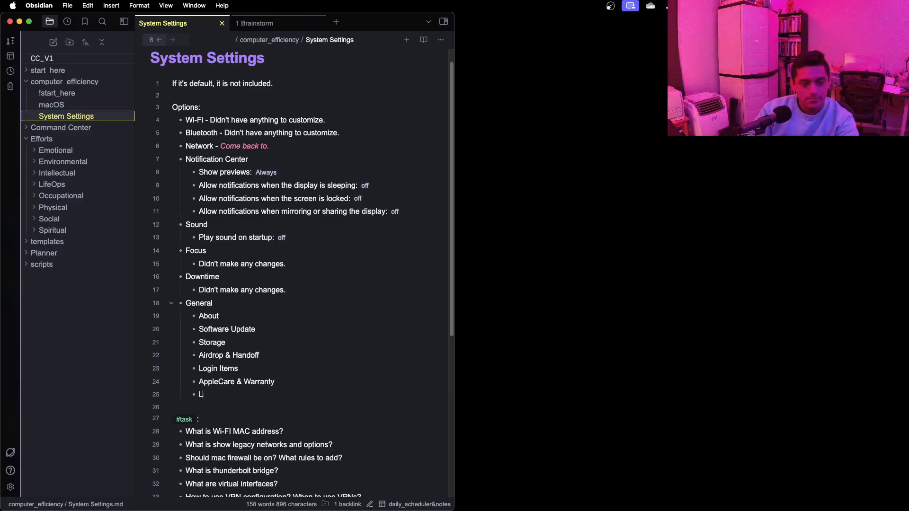
text(anguage & Re)
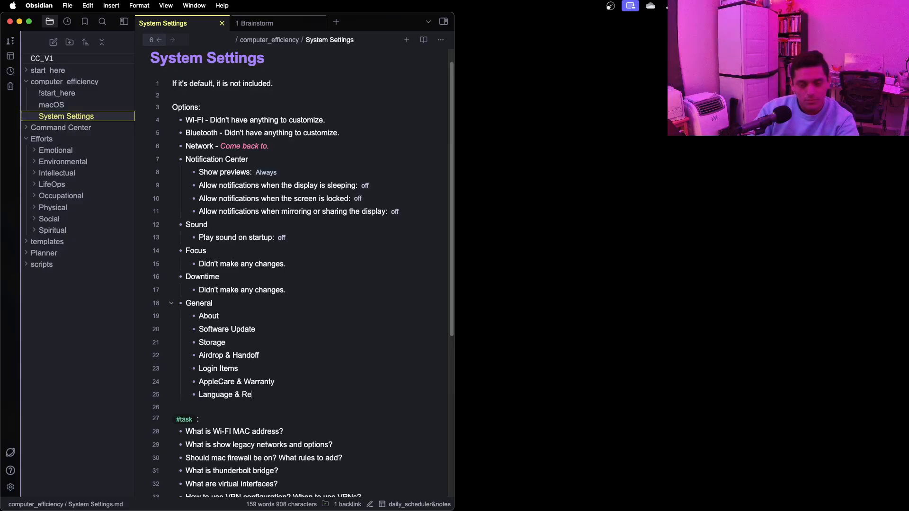
text(gion)
key(Return)
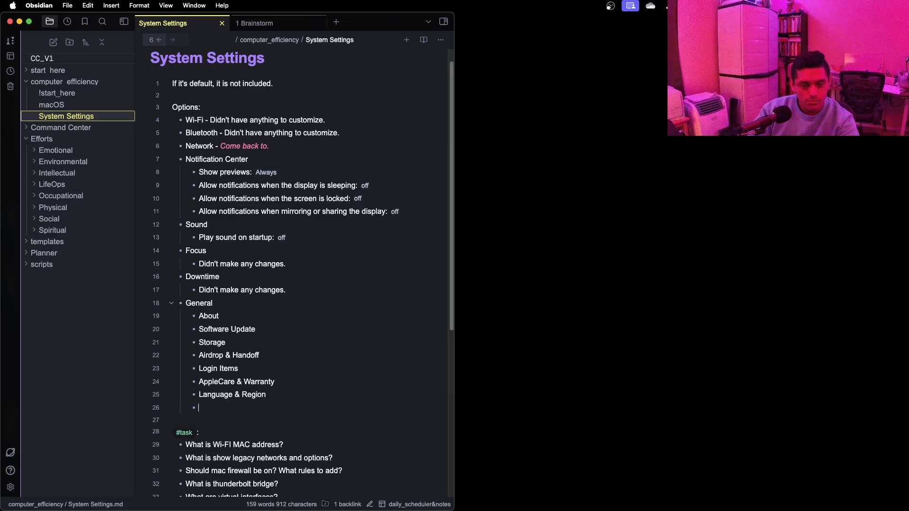
- Finish the list with Date & Time, Sharing, Time Machine, Transfer or Reset and Startup Disk
text(Date & Time)
key(Return)
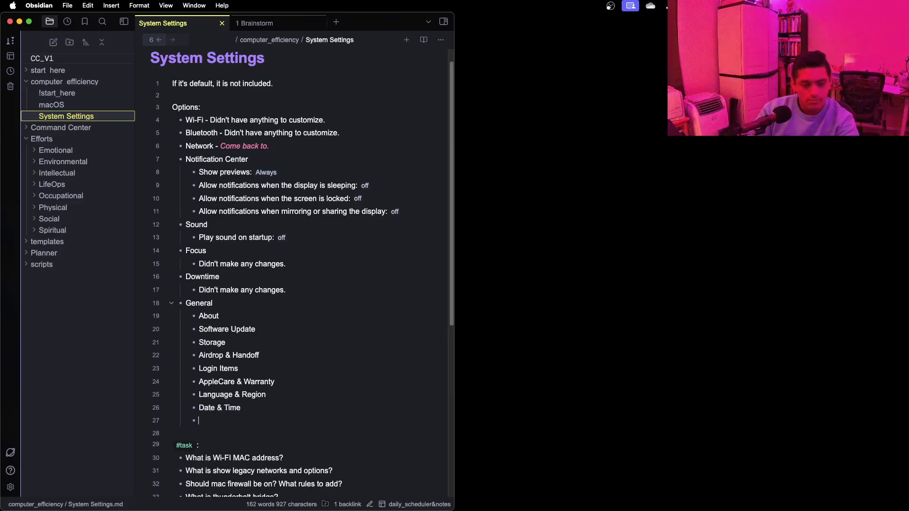
text(Sharing)
key(Return)
text(Time)
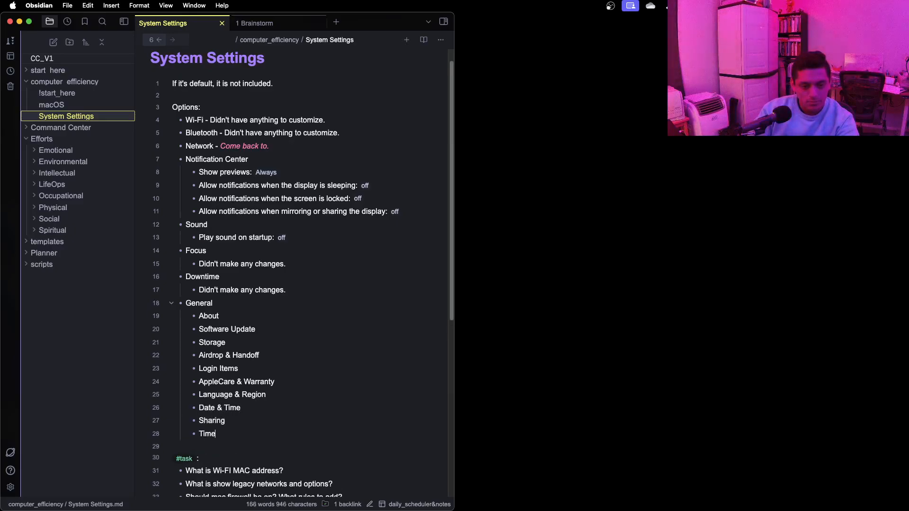
text( Machine)
key(Return)
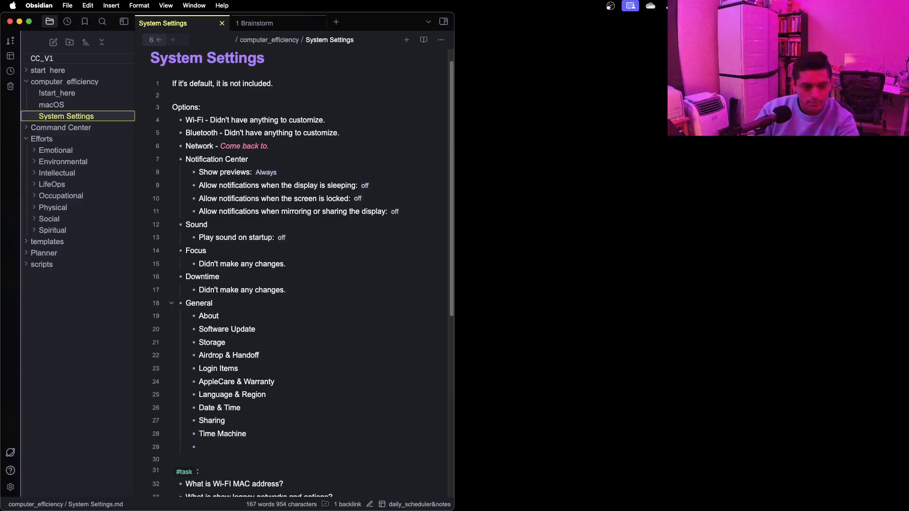
text(Transfer)
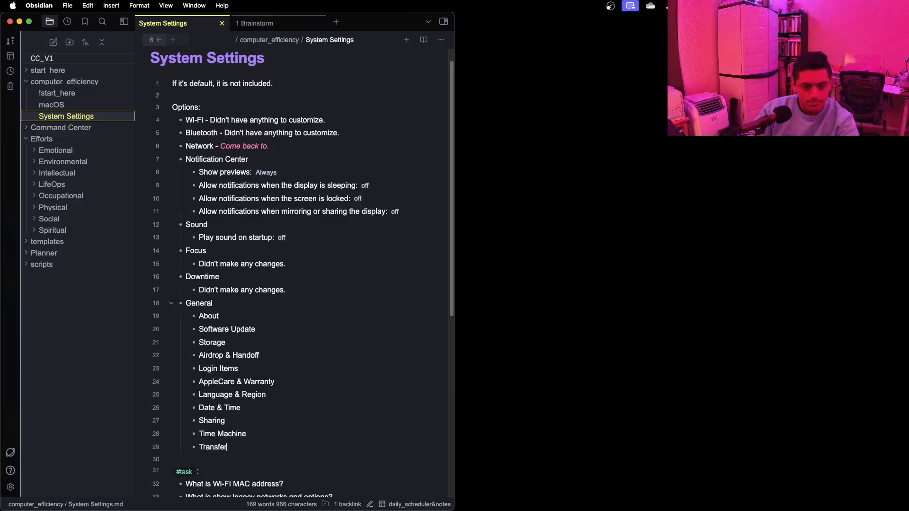
text( or Rese)
text(t)
key(Return)
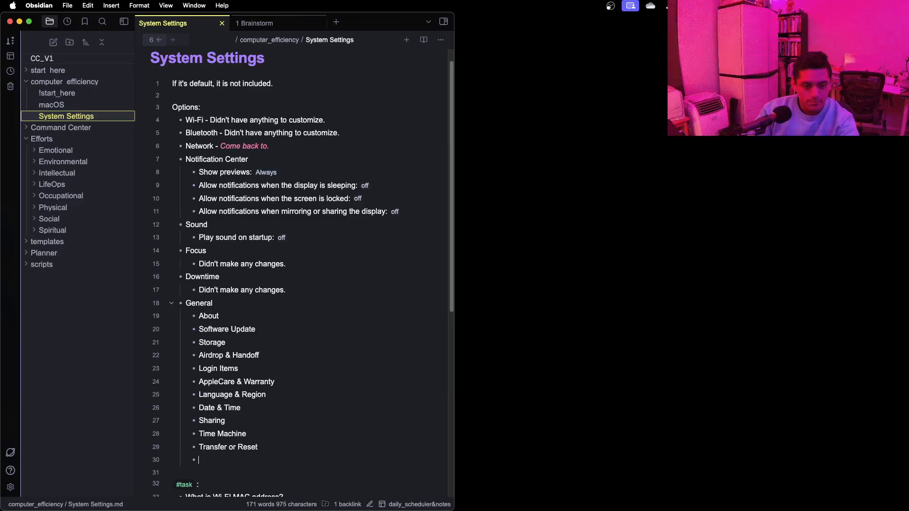
text(Startup)
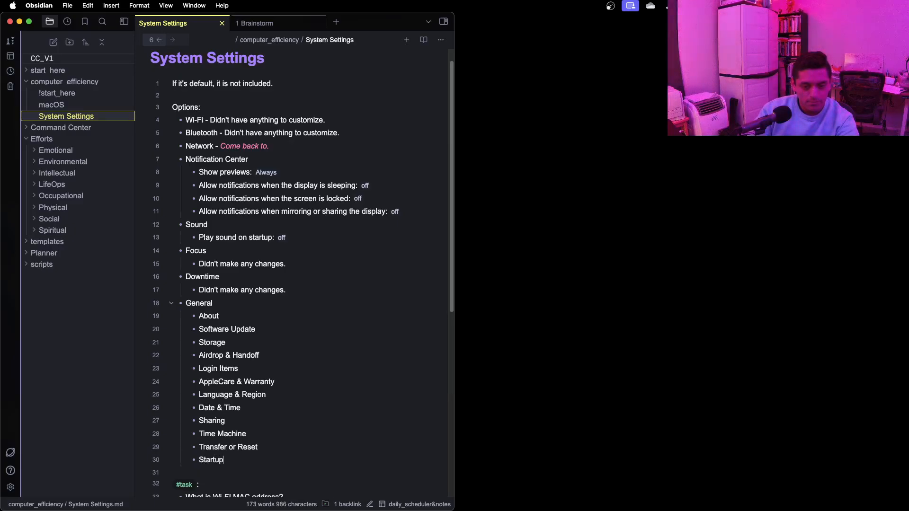
text( Disk)
key(Return)
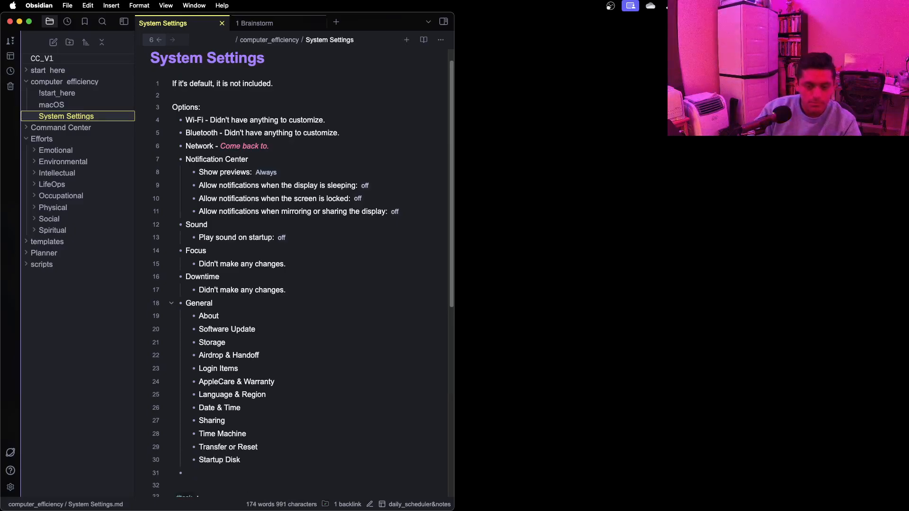
key(Return)
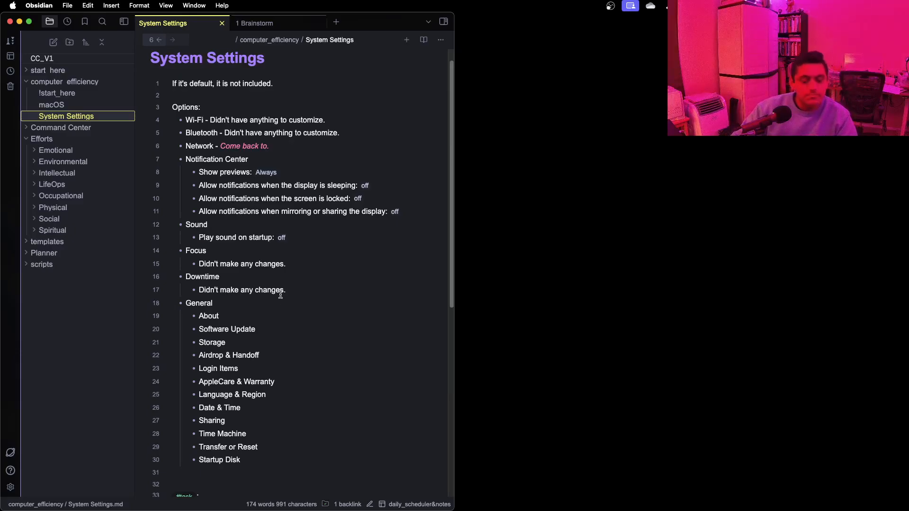
click(267, 317)
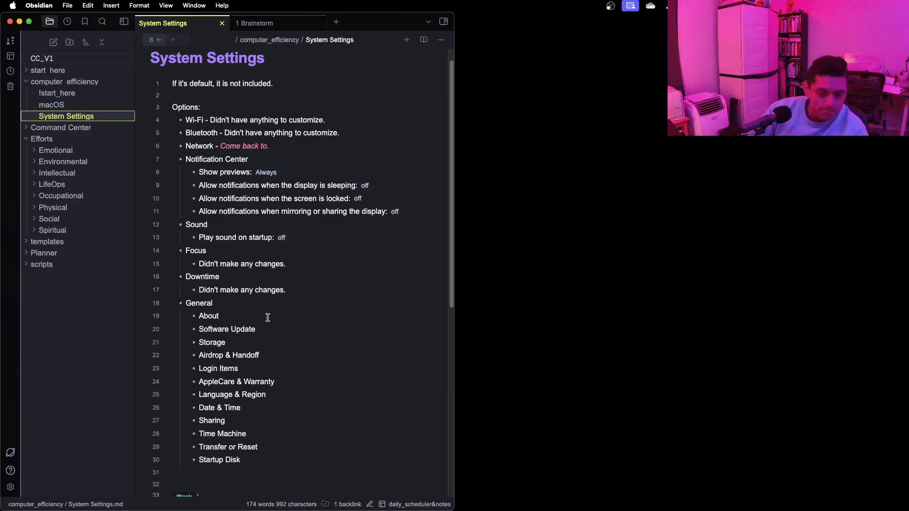
- Add empty nested sub-bullets under About and under Software Update
key(Return)
key(Tab)
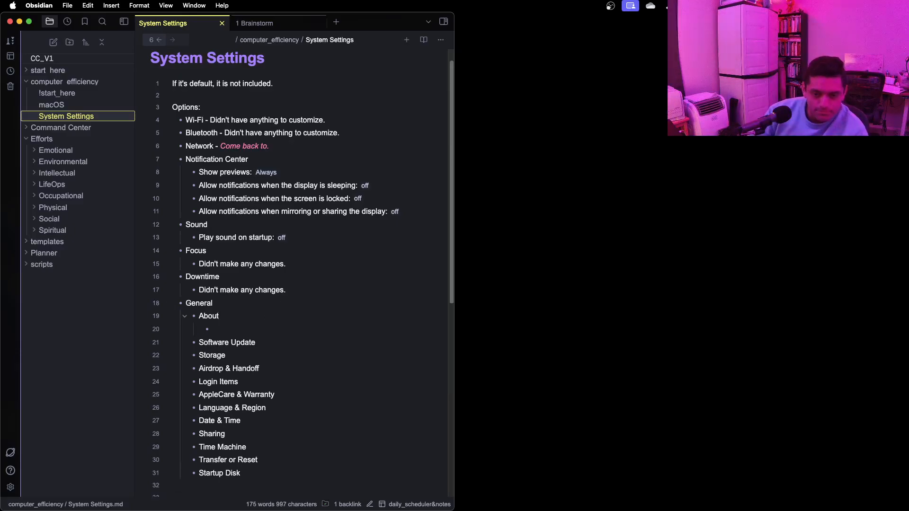
click(267, 343)
key(Return)
key(Tab)
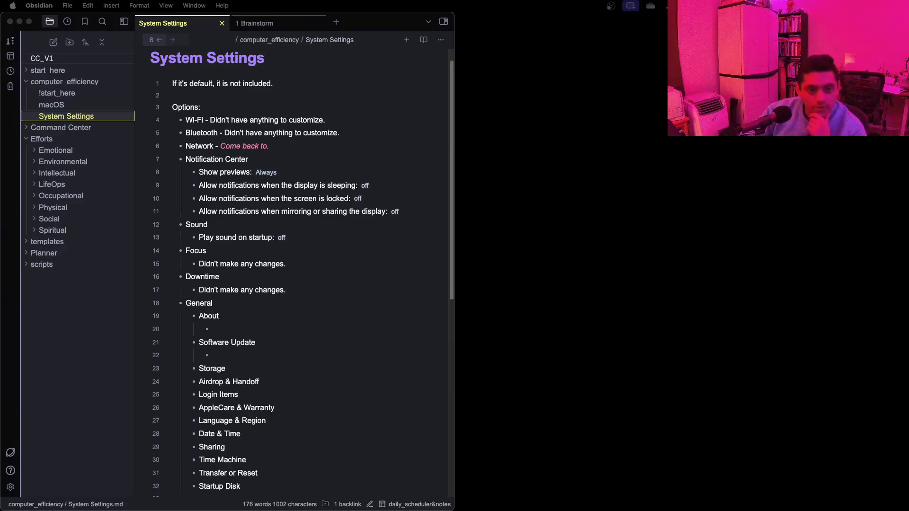
- Describe About as 'System information such as name, chip, memory, serial number, coverage, displays, and storage'
click(290, 319)
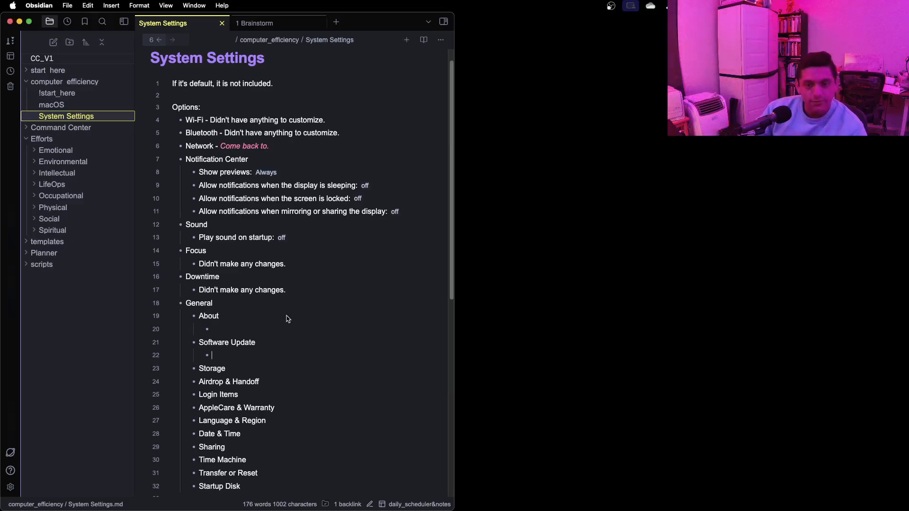
text(- )
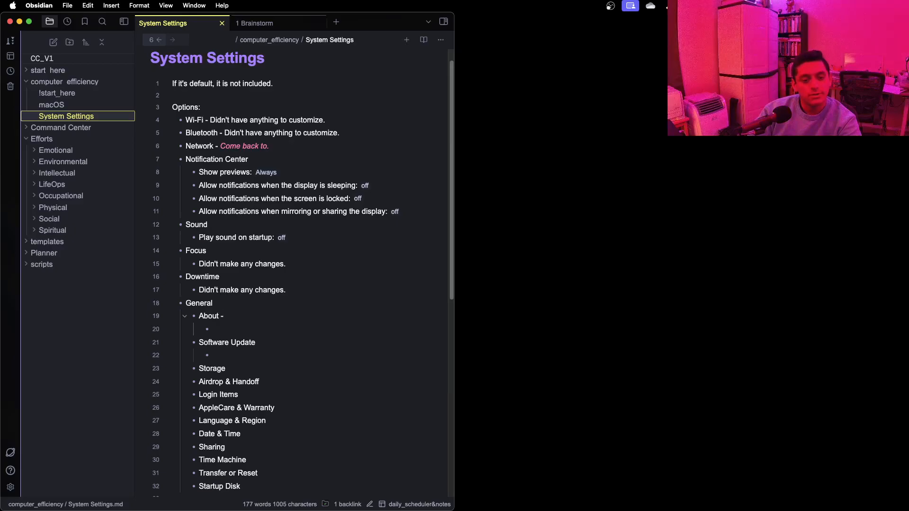
text(System )
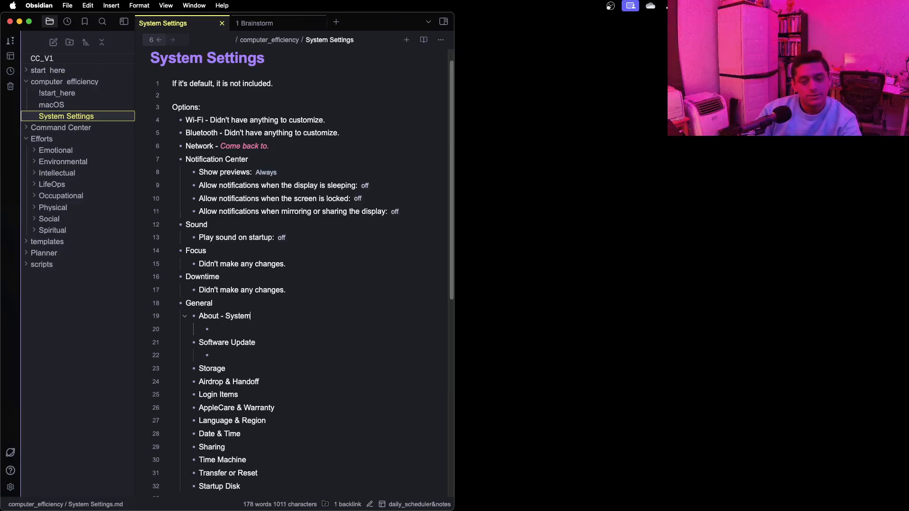
text(informat)
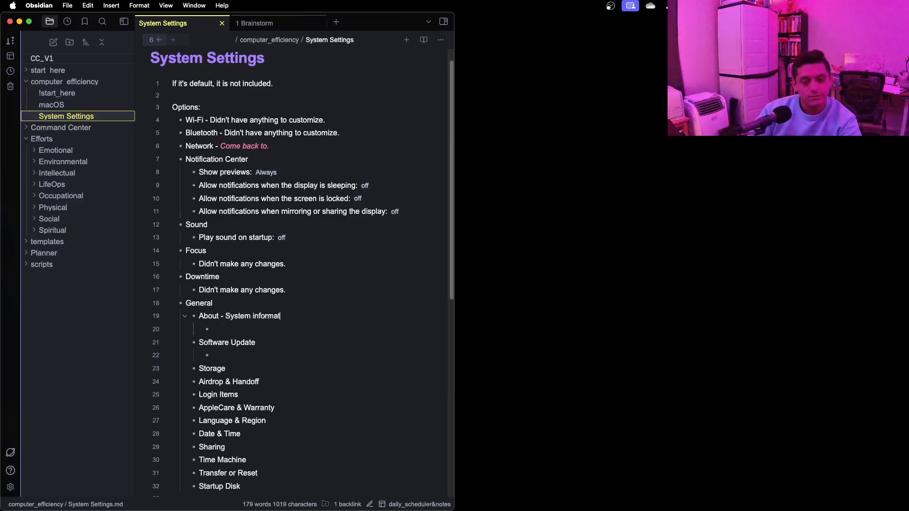
text(ion such as )
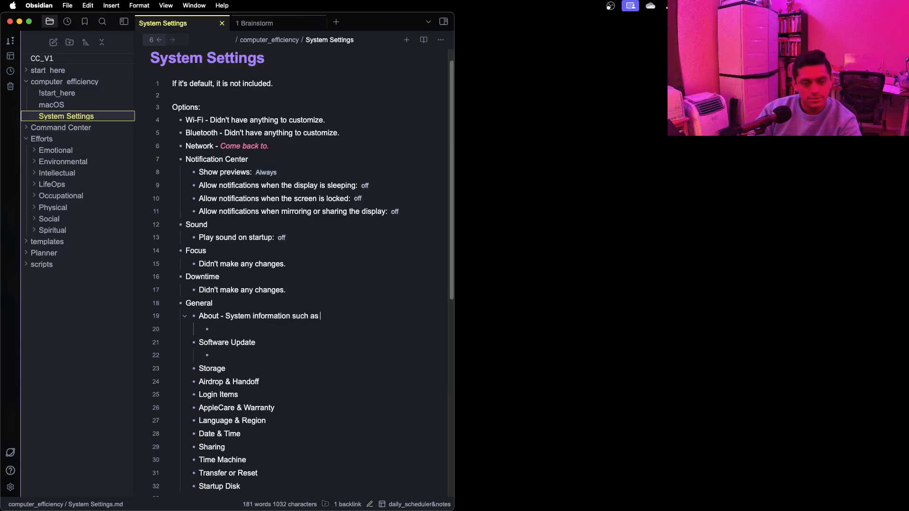
text(name, chip,)
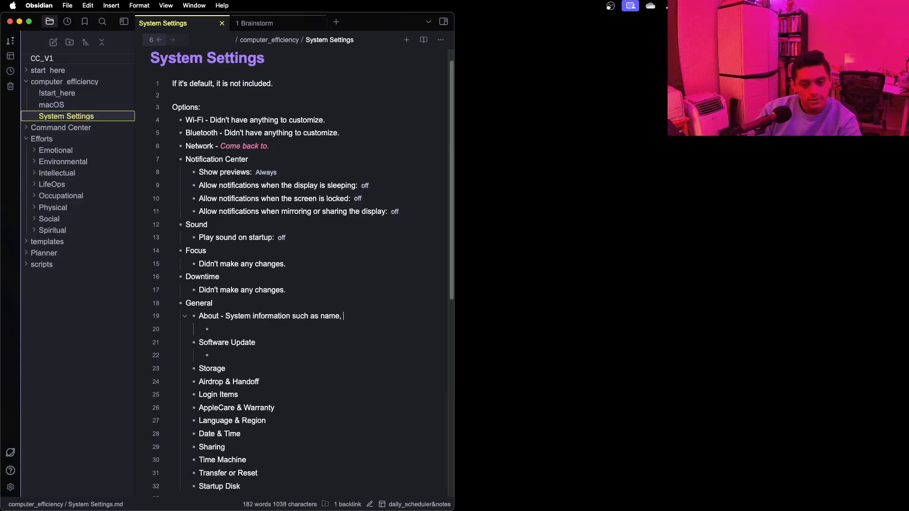
text(memed)
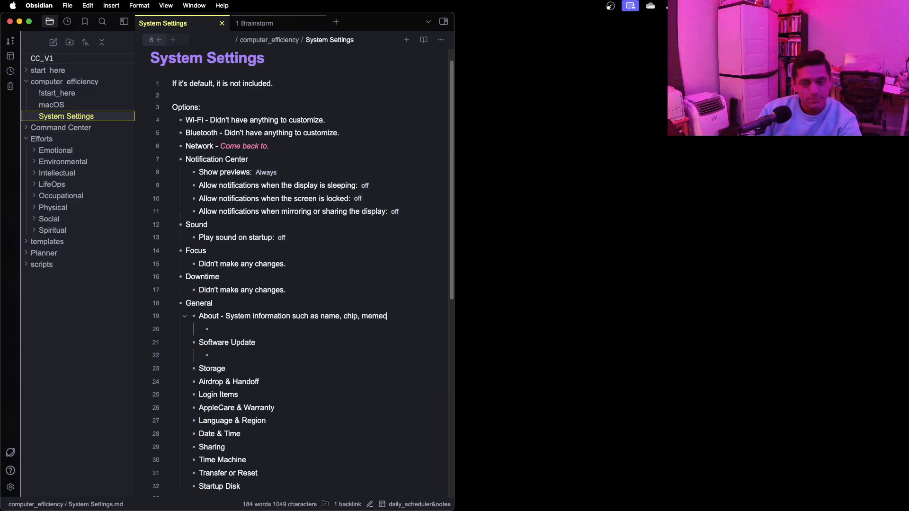
key(BackSpace)
key(BackSpace)
text(ory)
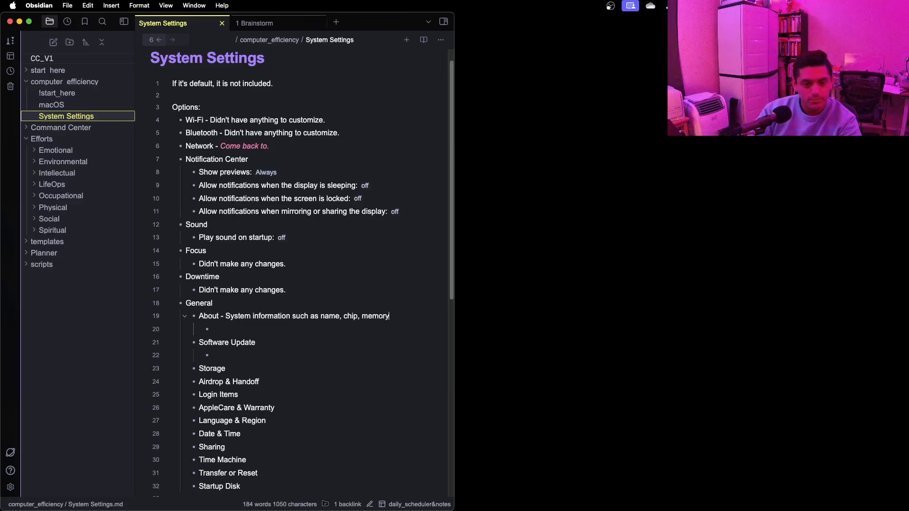
text(, serial num)
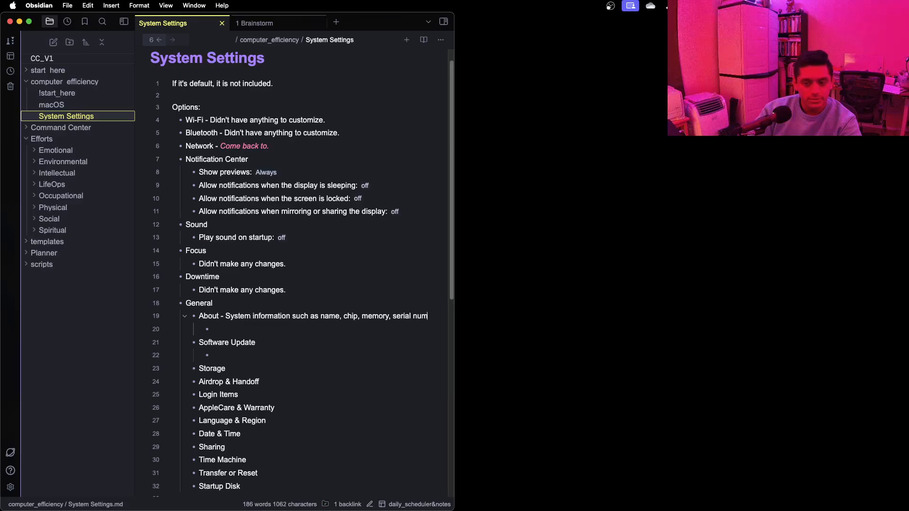
text(ber, coverage, )
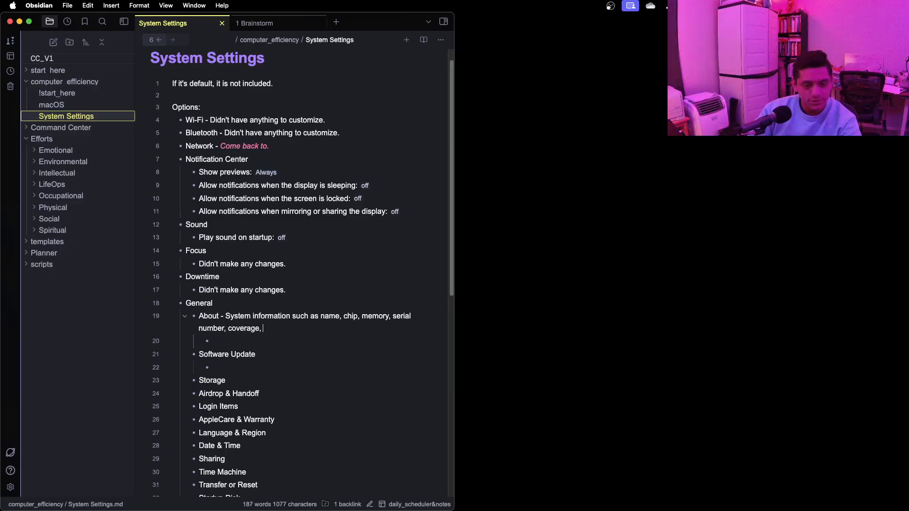
text(displays)
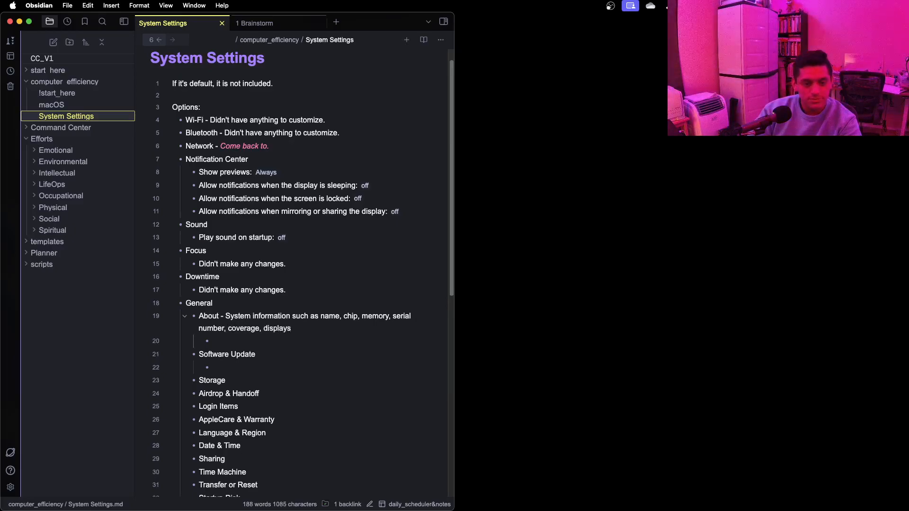
text(, and)
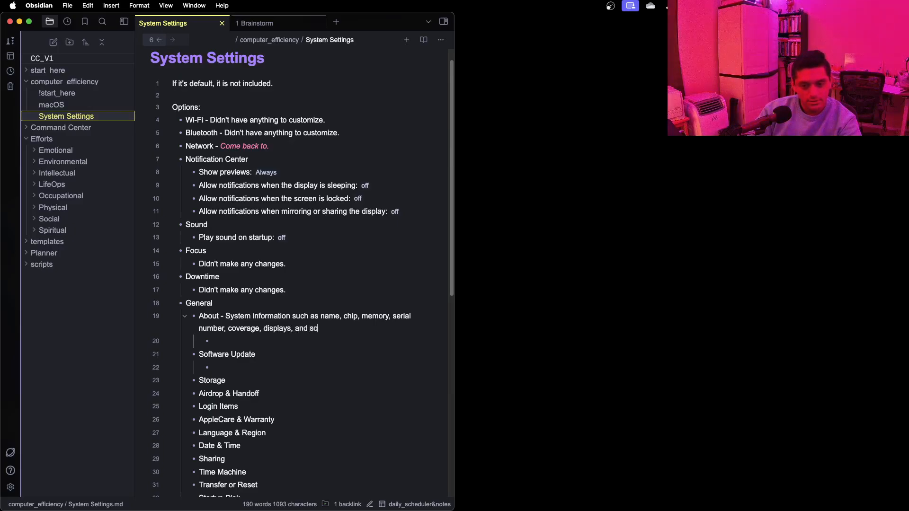
text( storage)
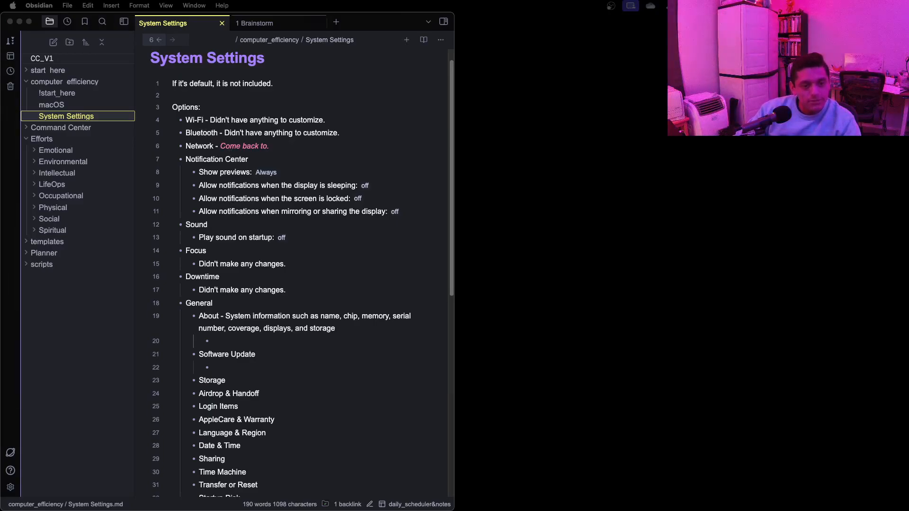
click(307, 171)
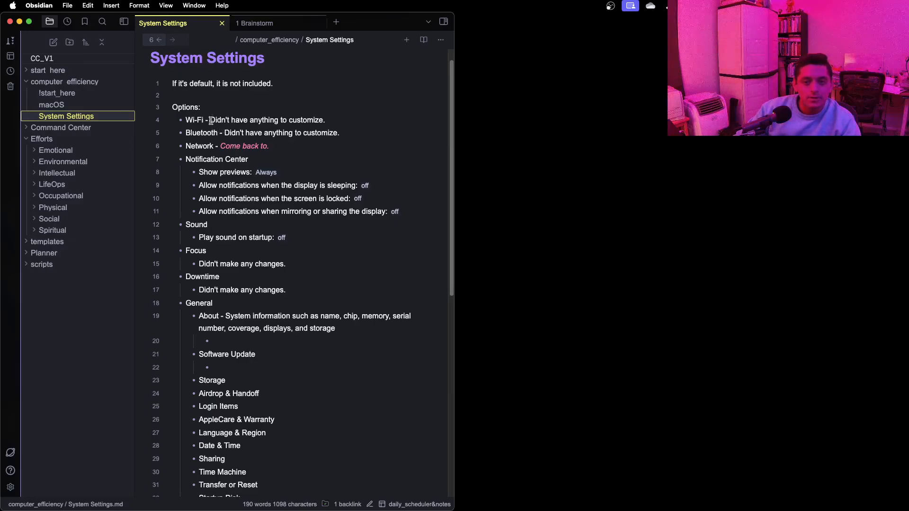
drag(211, 122, 346, 121)
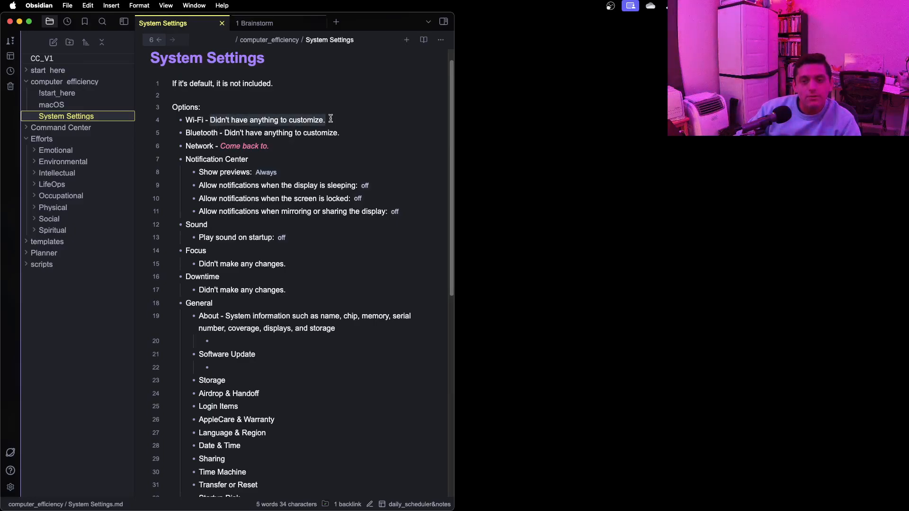
double_click(206, 136)
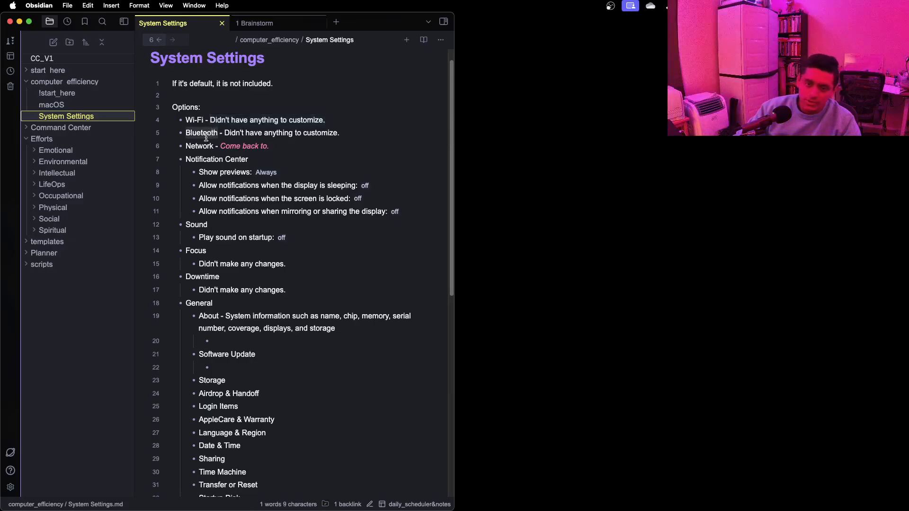
double_click(201, 149)
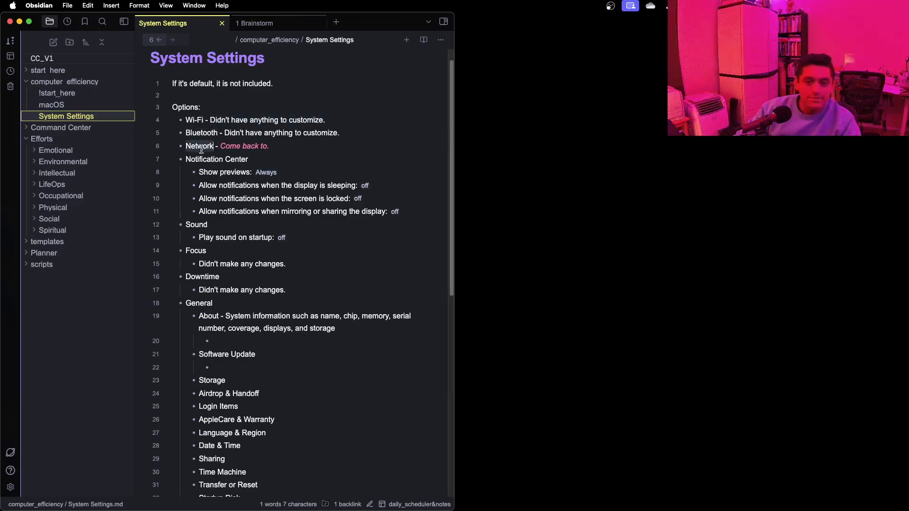
click(191, 160)
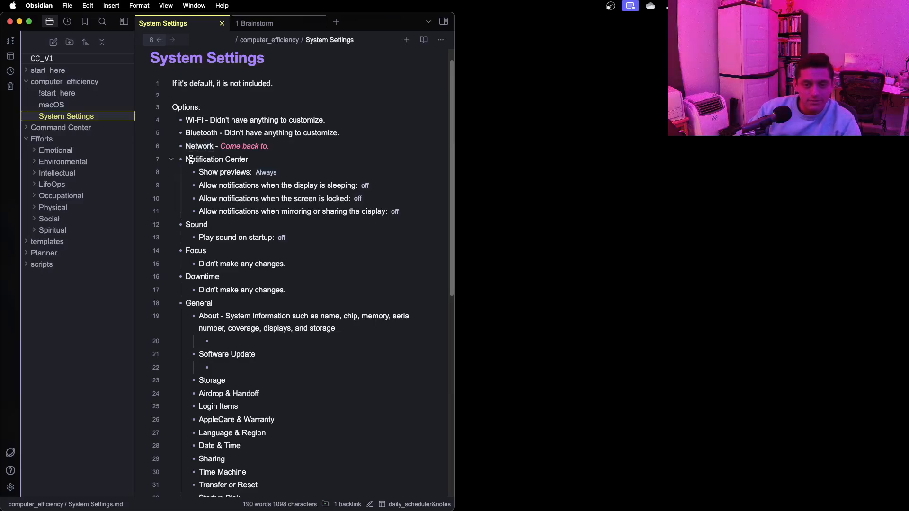
drag(189, 160, 261, 160)
scroll(262, 204, down, 2)
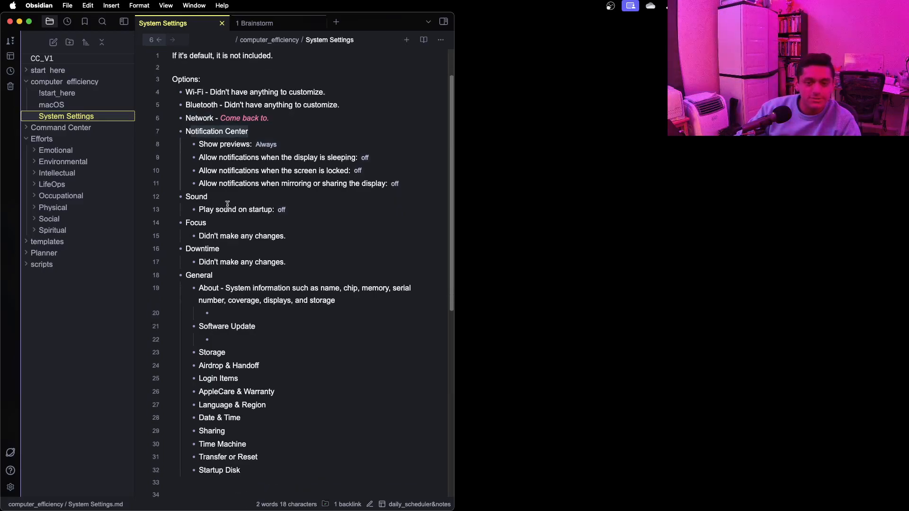
double_click(197, 197)
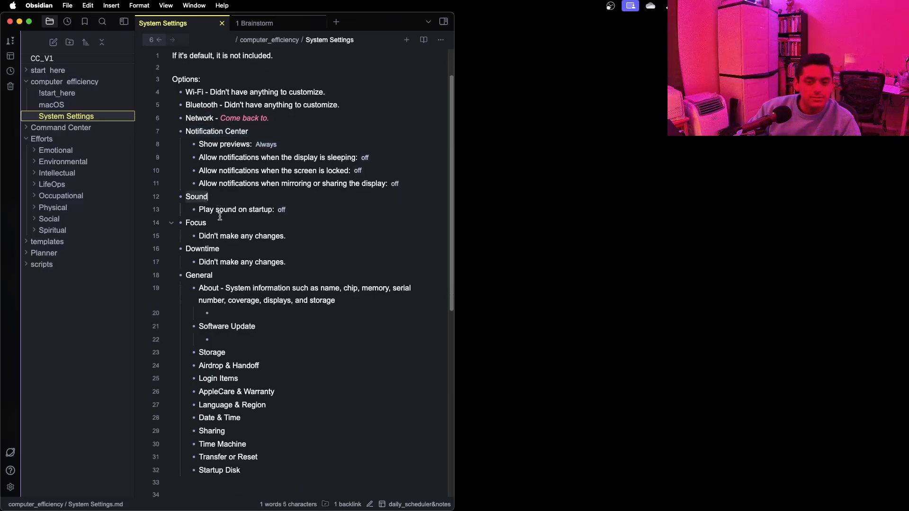
click(199, 223)
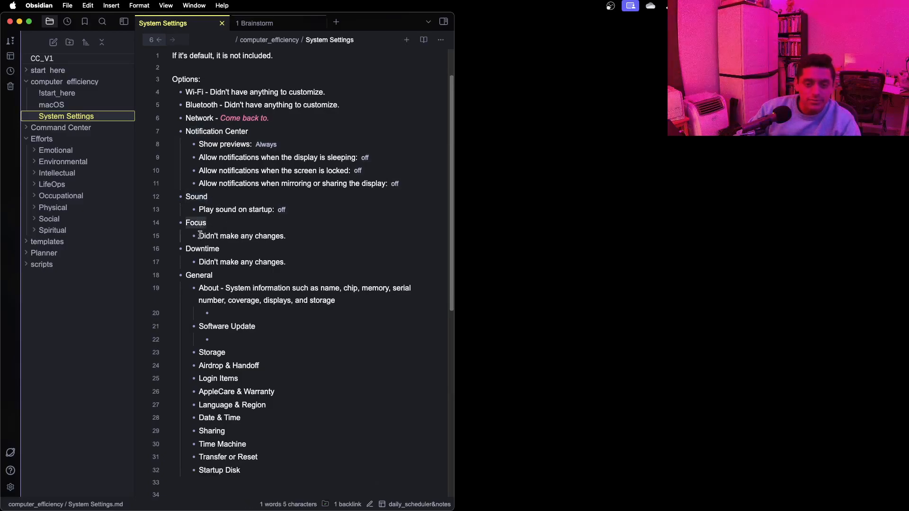
scroll(199, 223, down, 1)
double_click(204, 229)
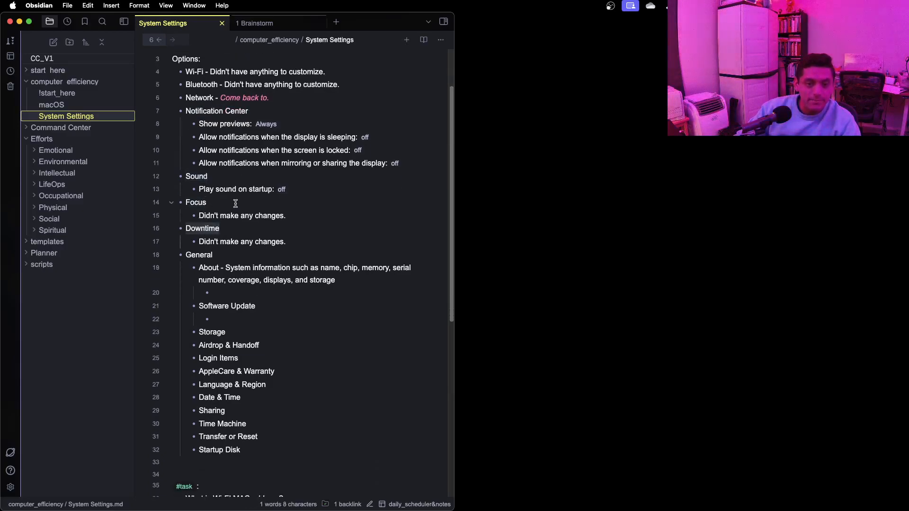
click(207, 260)
double_click(207, 259)
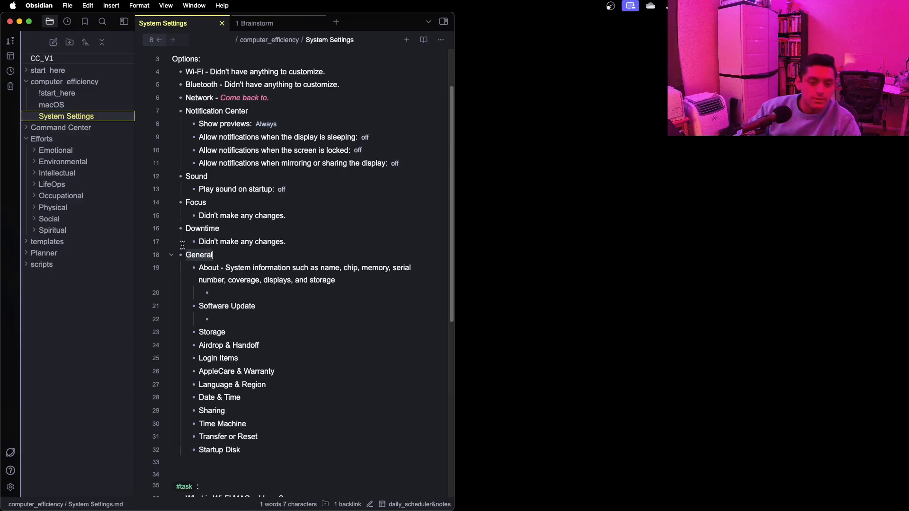
scroll(226, 322, down, 5)
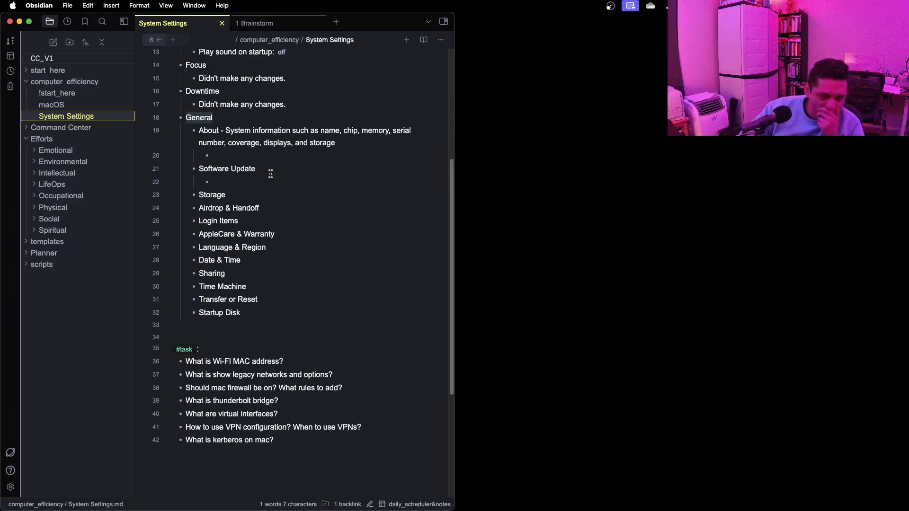
click(261, 156)
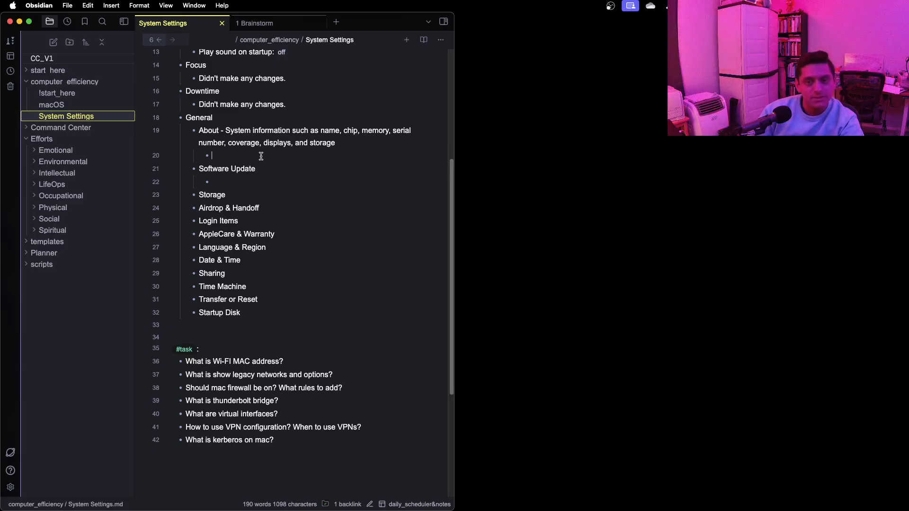
- Add a Storage sub-bullet under About: 'Information on how much memory each area (applications, files, photos, etc) takes up.'
text(Storage)
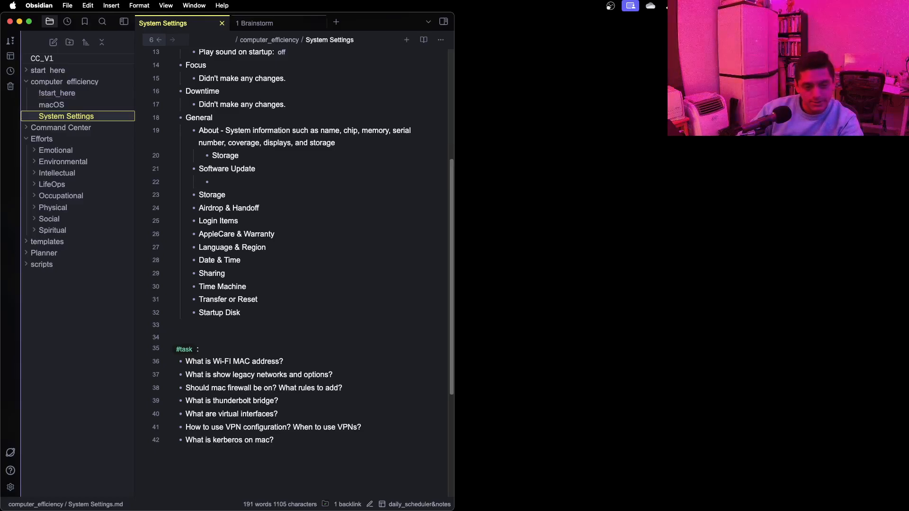
click(268, 157)
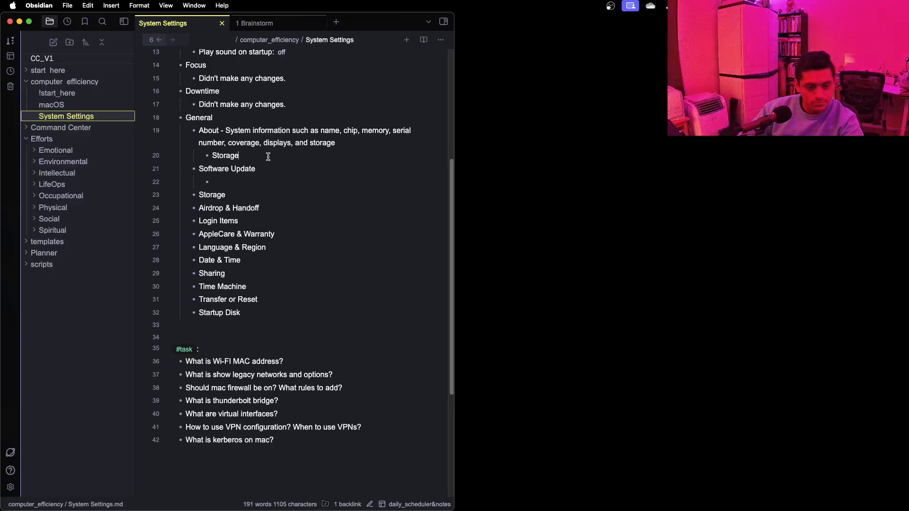
text(-)
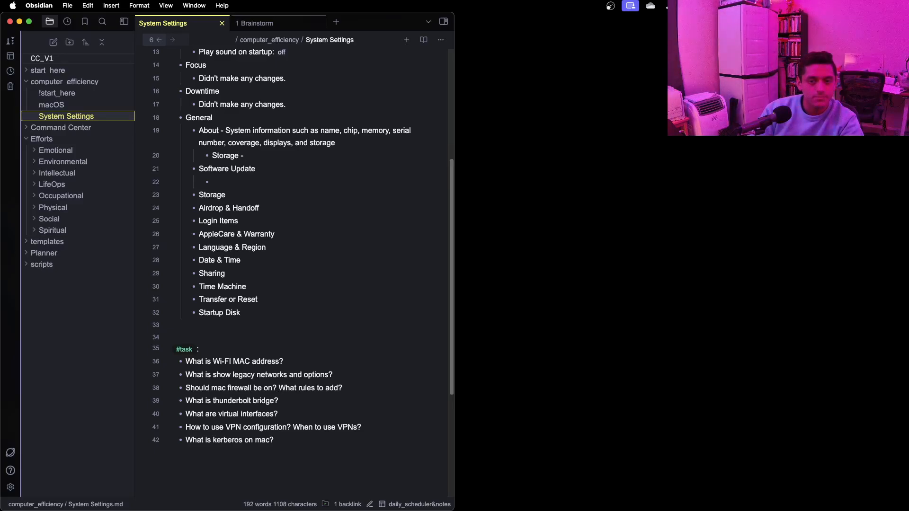
text( Ind)
text(formation o n)
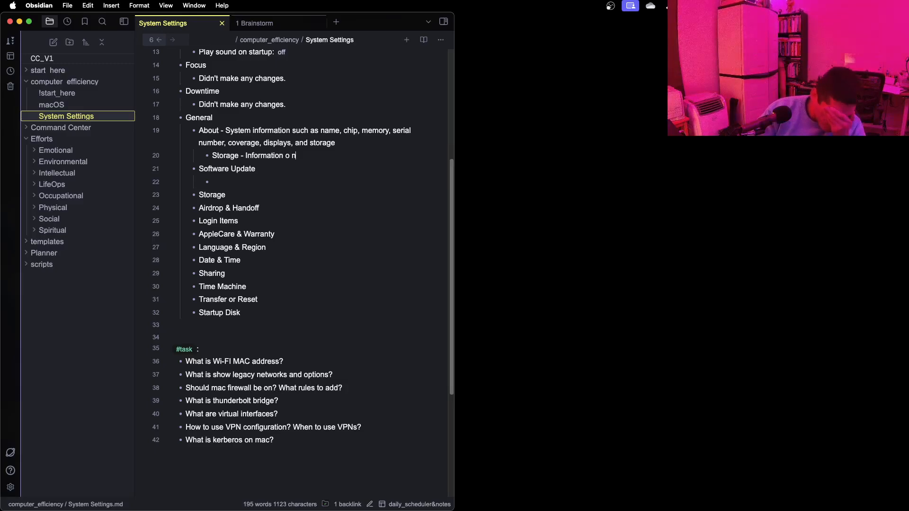
key(BackSpace)
key(BackSpace)
text(n what)
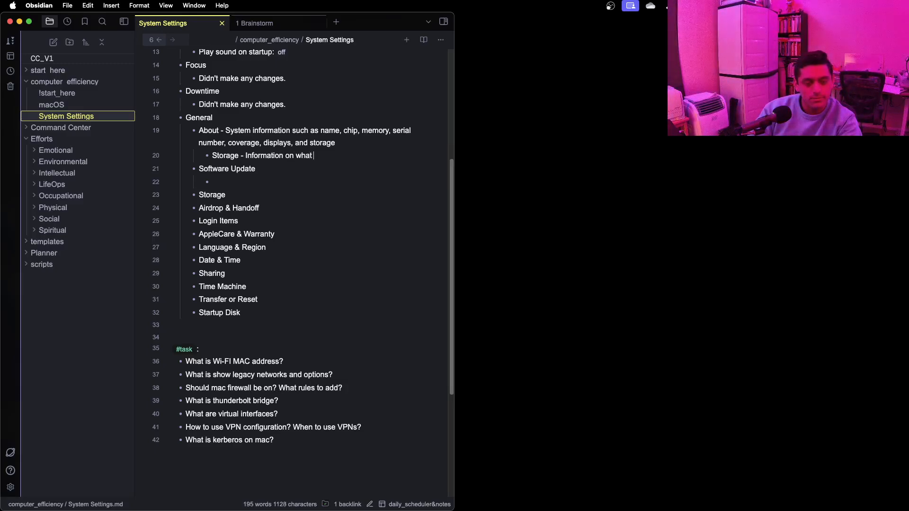
text( application)
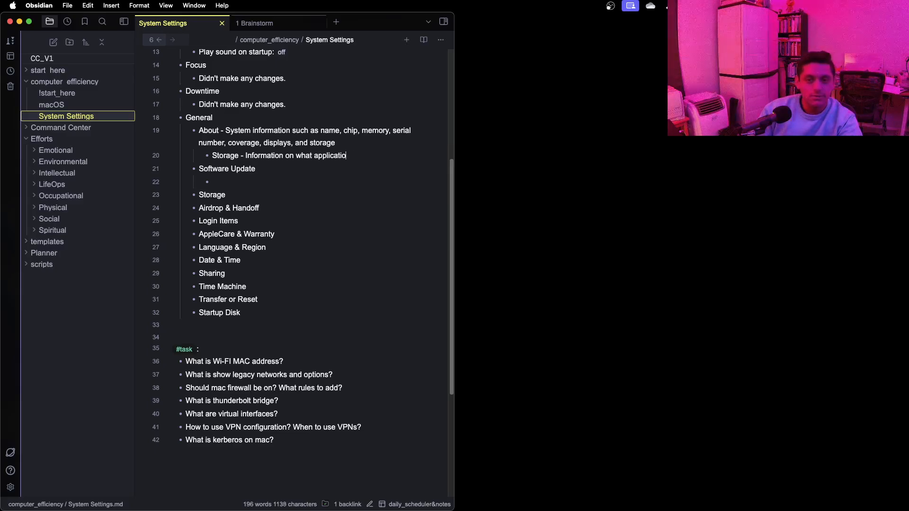
key(BackSpace)
key(BackSpace)
key(BackSpace)
key(BackSpace)
key(BackSpace)
key(BackSpace)
key(BackSpace)
key(BackSpace)
key(BackSpace)
key(BackSpace)
key(BackSpace)
key(BackSpace)
key(BackSpace)
key(BackSpace)
text(how)
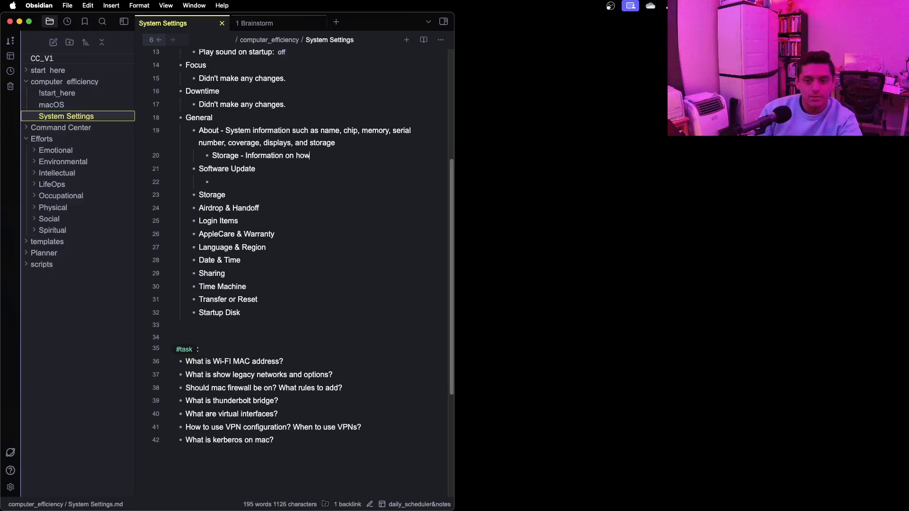
text( much memory each )
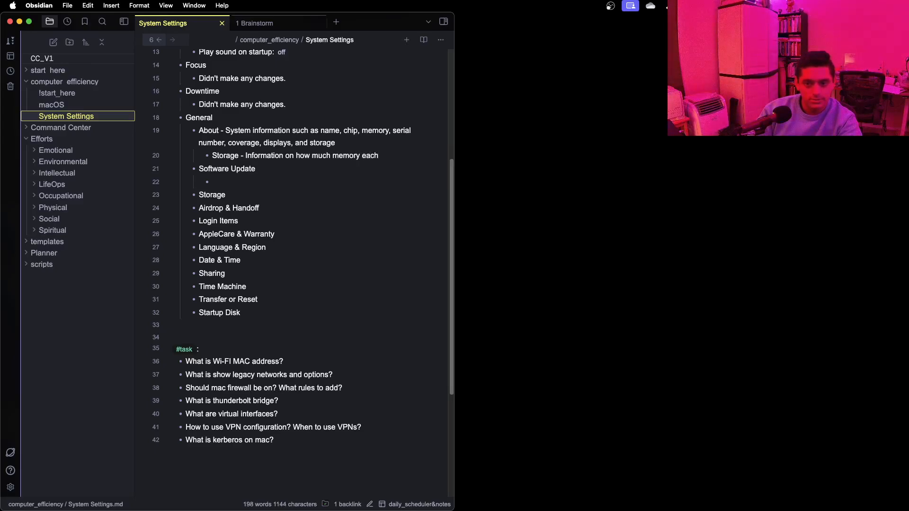
text(area)
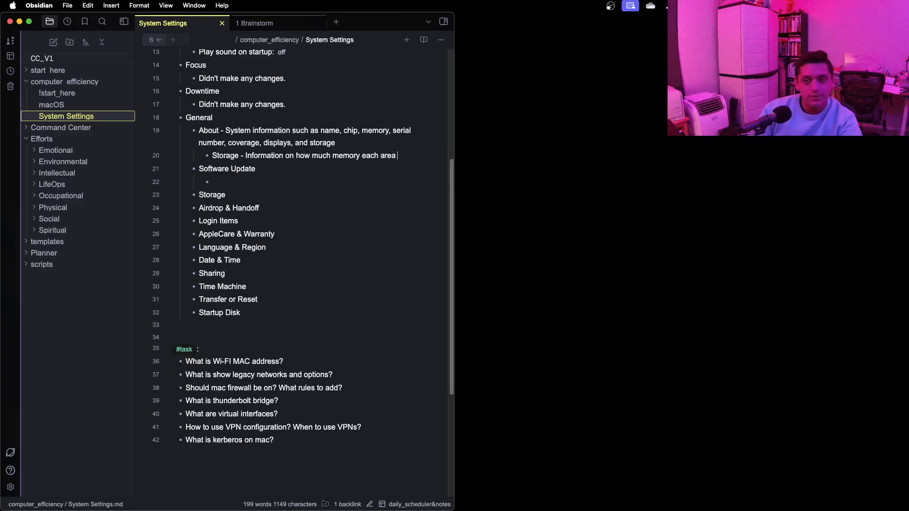
text( (applications)
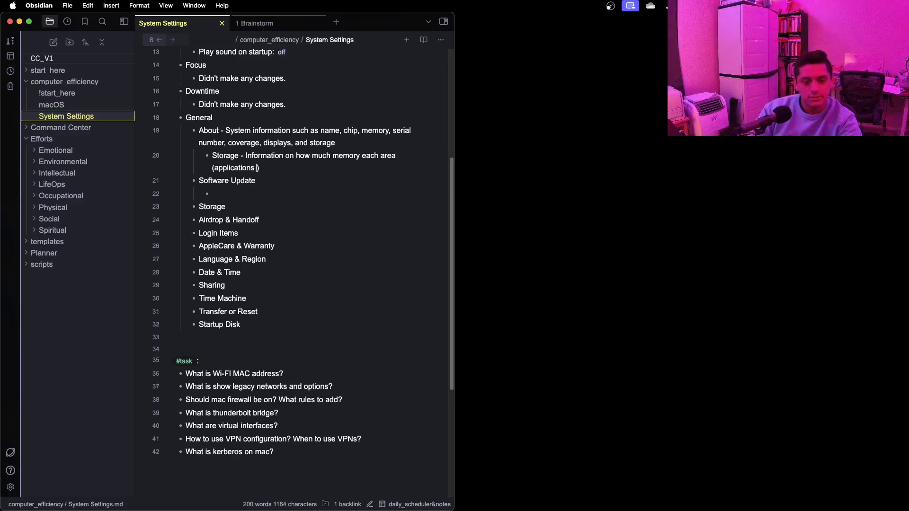
text(, files)
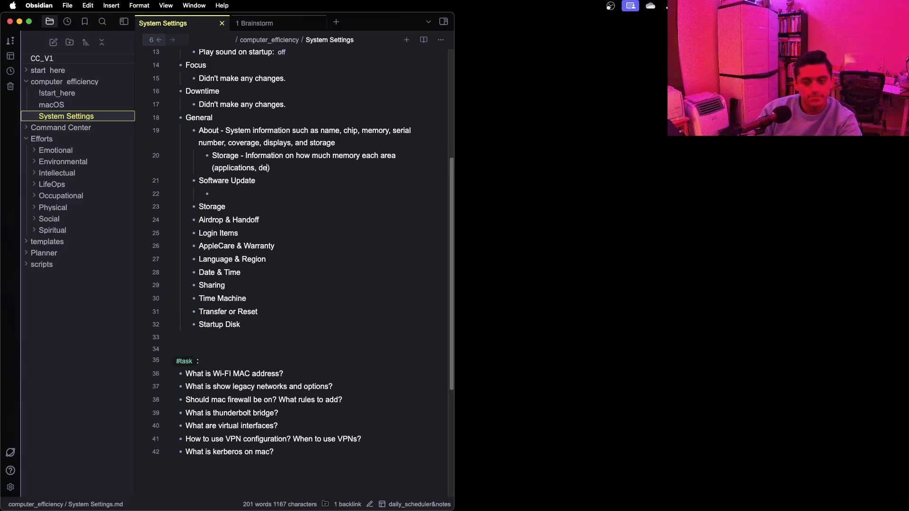
text(, ph)
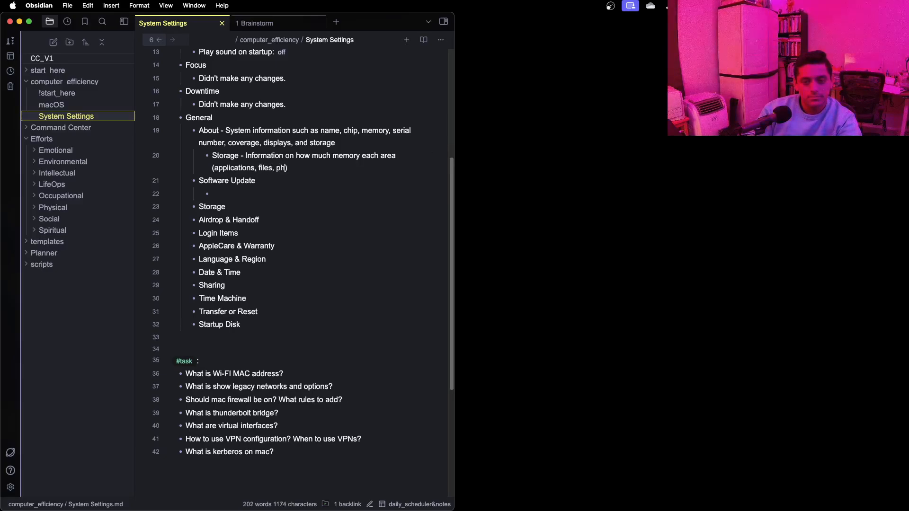
text(otos, etc)
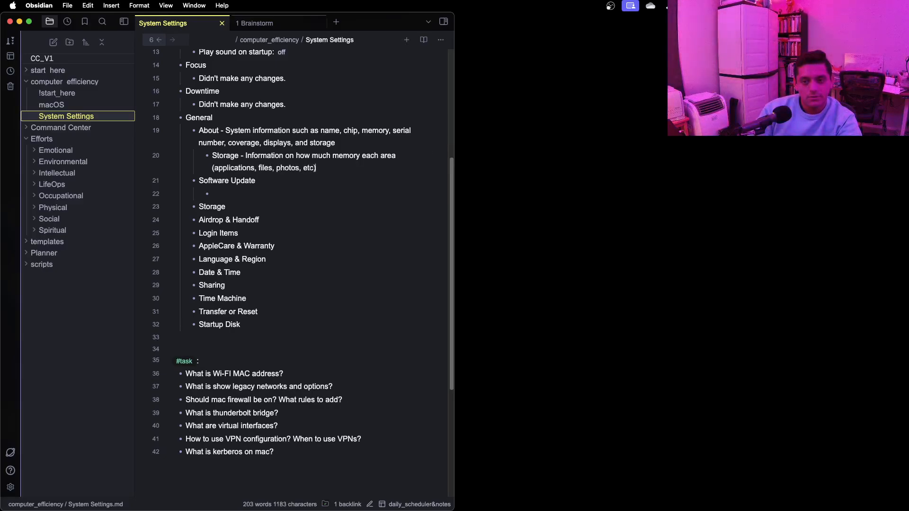
text() takes )
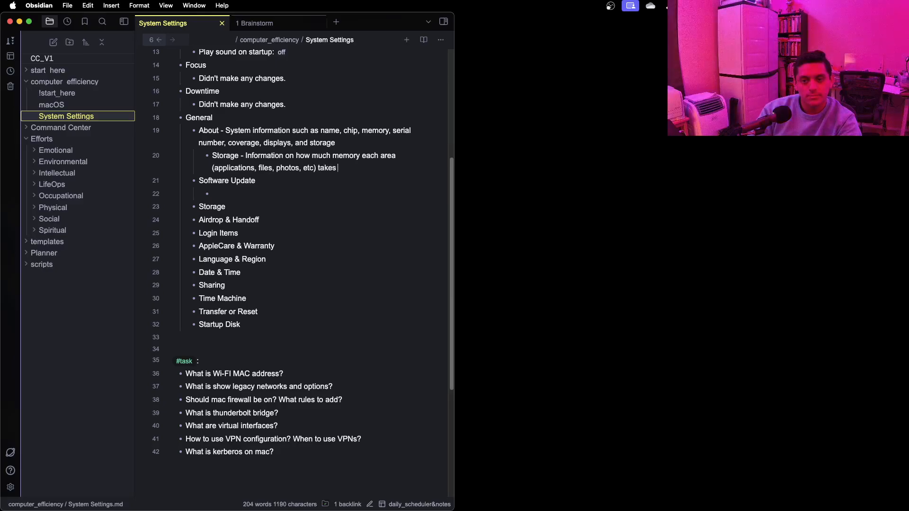
text(up.)
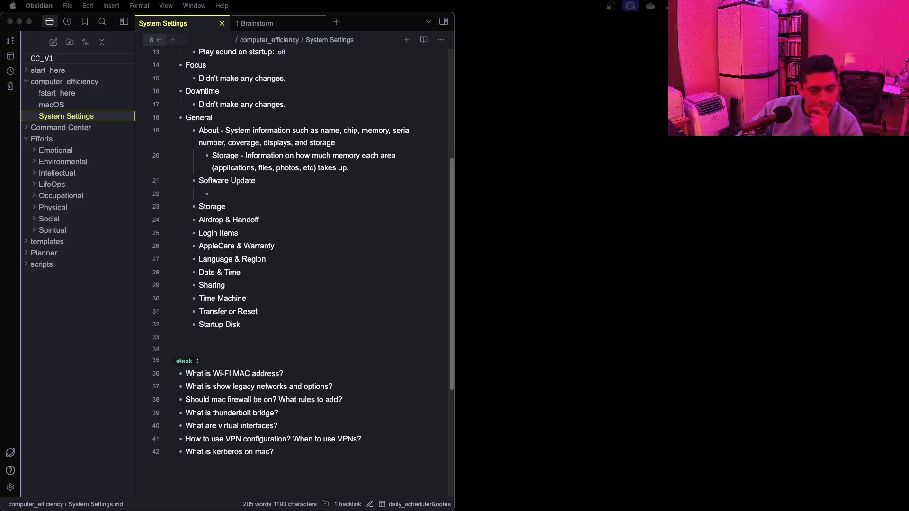
- Add a new nested sub-bullet below the Software Update entry in the note
click(360, 167)
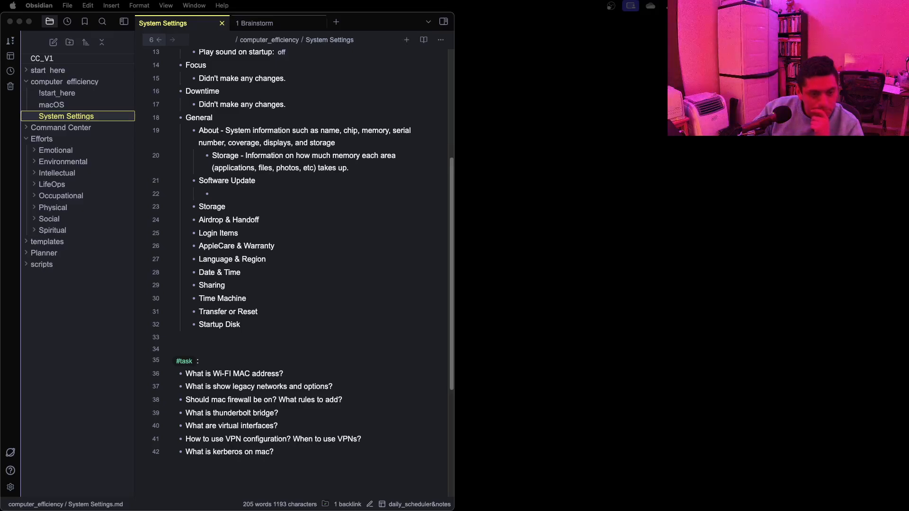
click(316, 195)
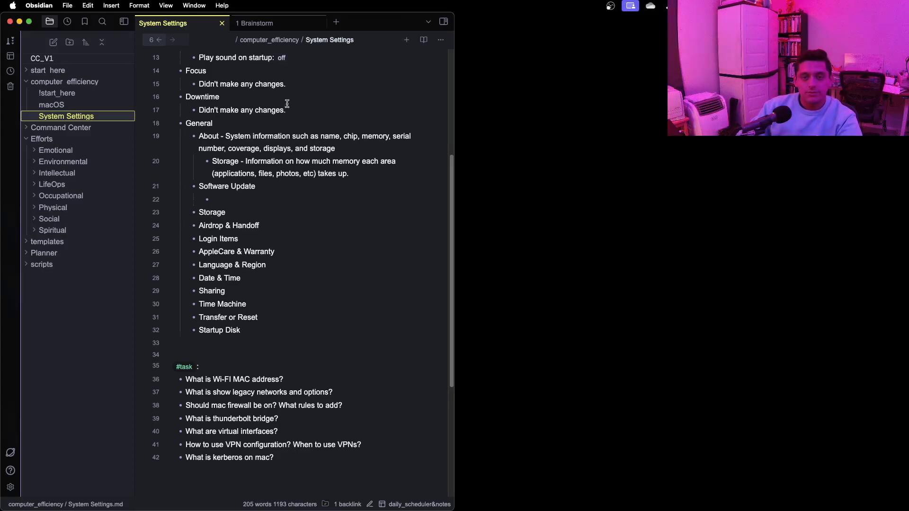
scroll(281, 102, up, 1)
drag(294, 115, 204, 117)
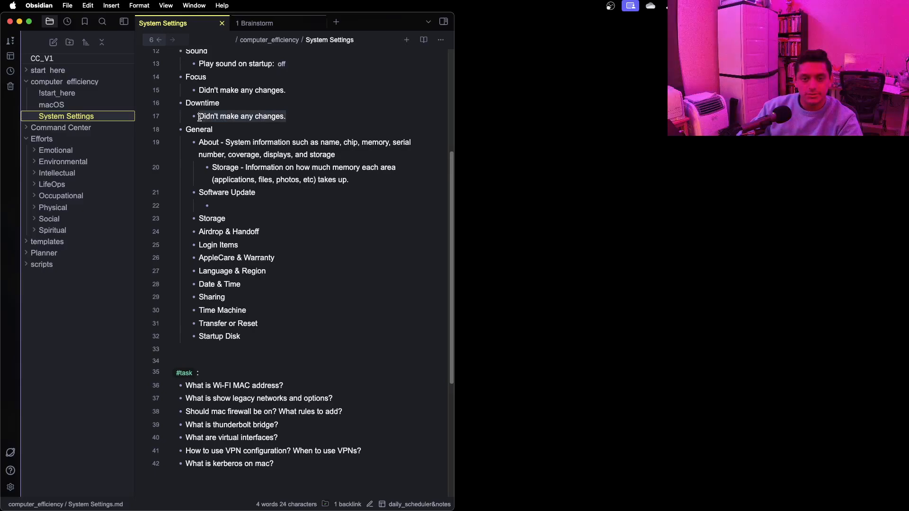
click(244, 207)
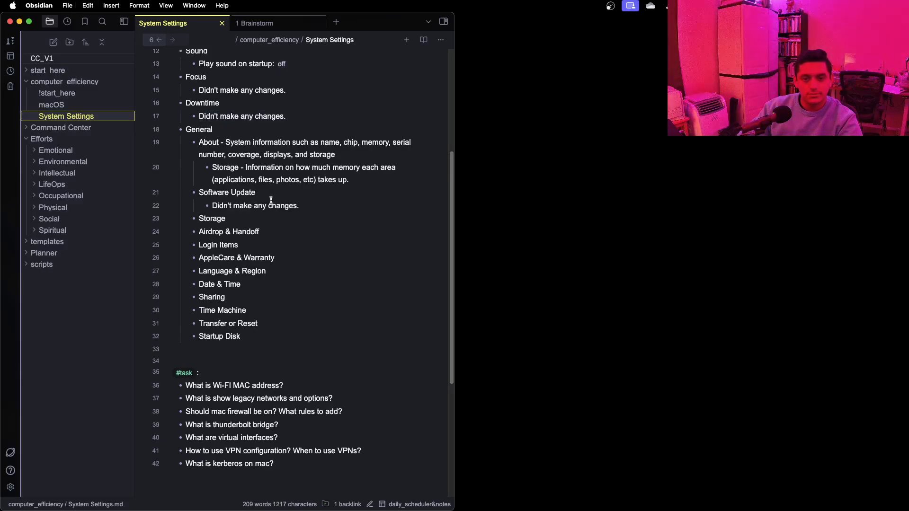
key(Return)
key(Tab)
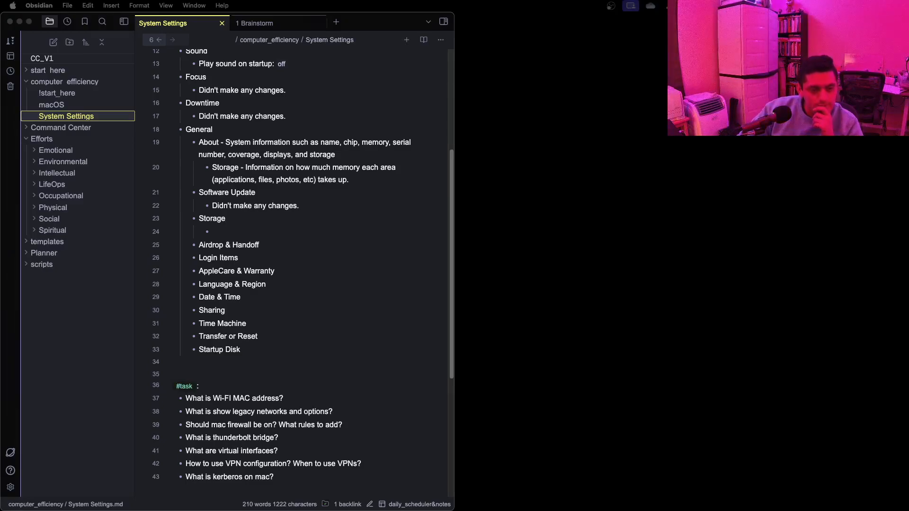
click(348, 155)
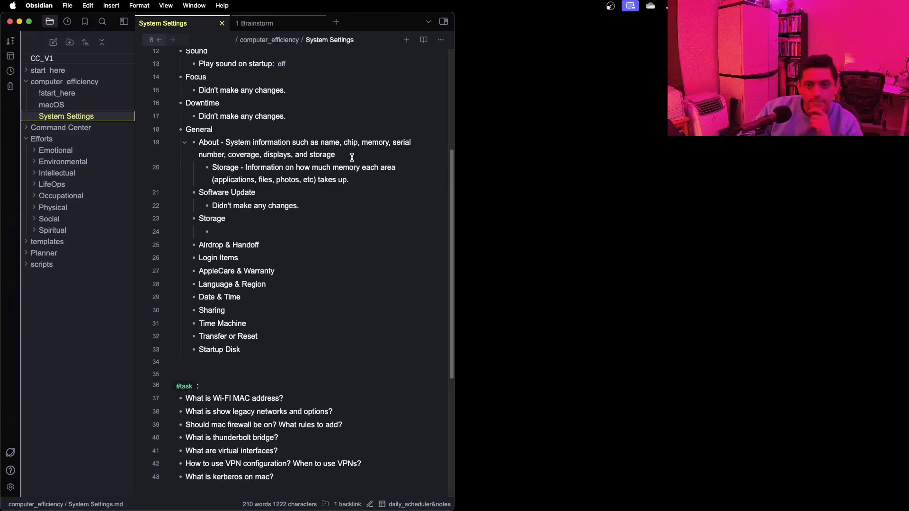
- Move the memory-usage description from under About onto the Storage item itself
drag(371, 177, 213, 172)
key(super+c)
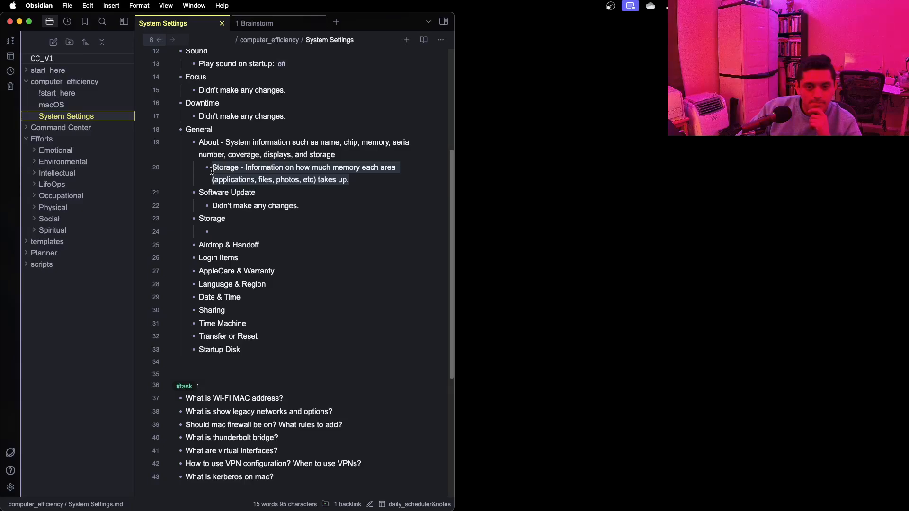
key(BackSpace)
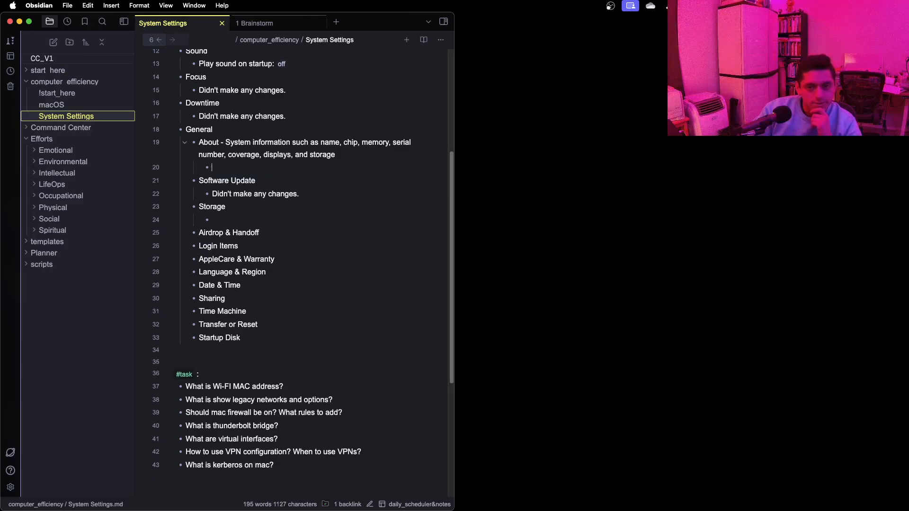
key(super+z)
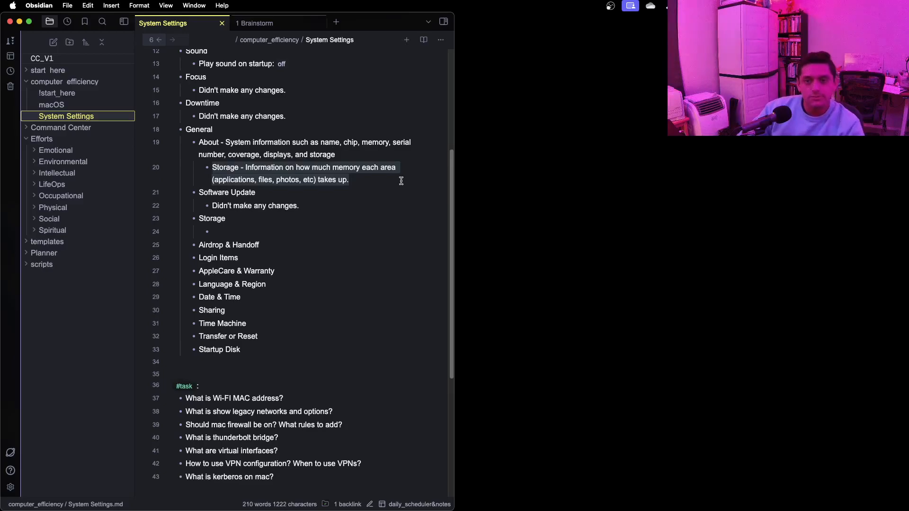
drag(368, 182, 240, 169)
key(BackSpace)
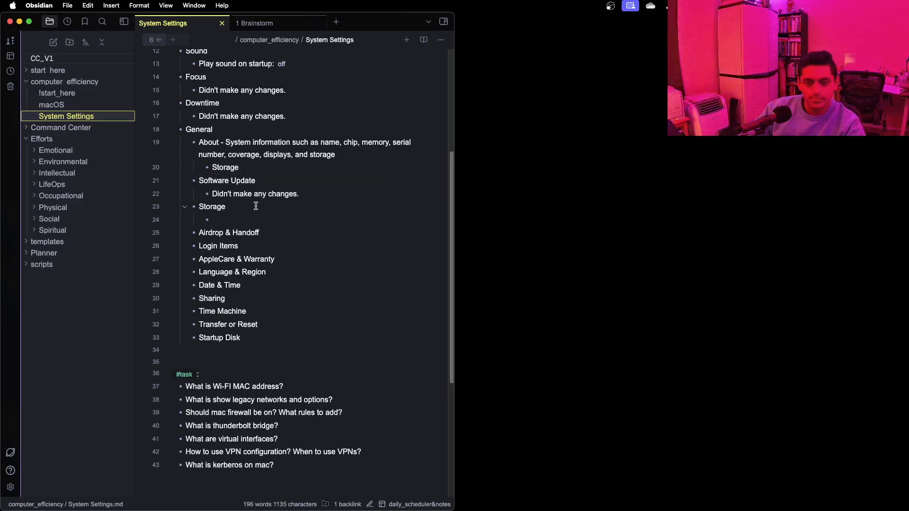
key(super+v)
- Delete the empty bullet under Storage and the leftover Storage sub-bullet under About
click(237, 229)
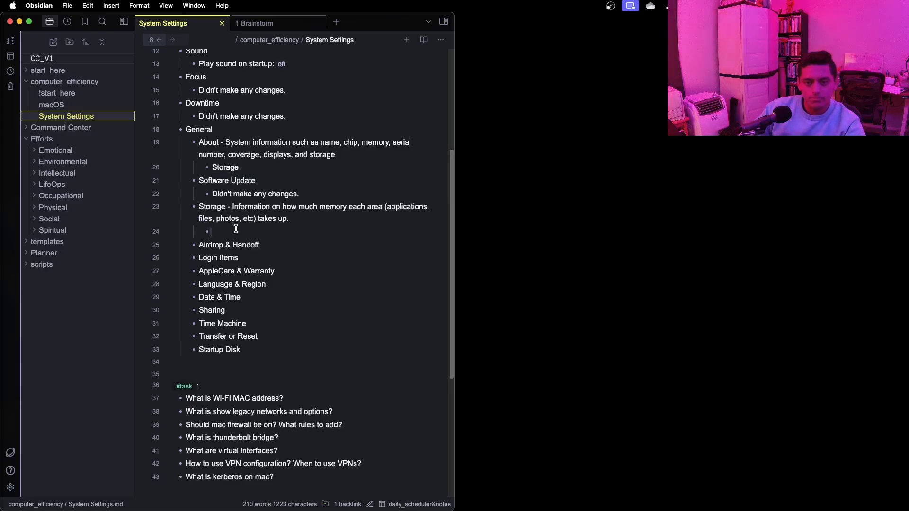
triple_click(236, 230)
key(BackSpace)
key(BackSpace)
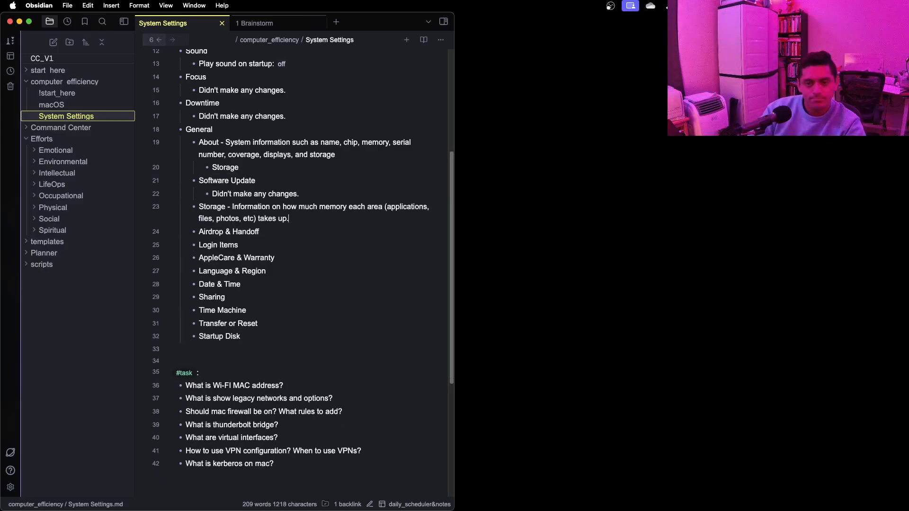
triple_click(253, 169)
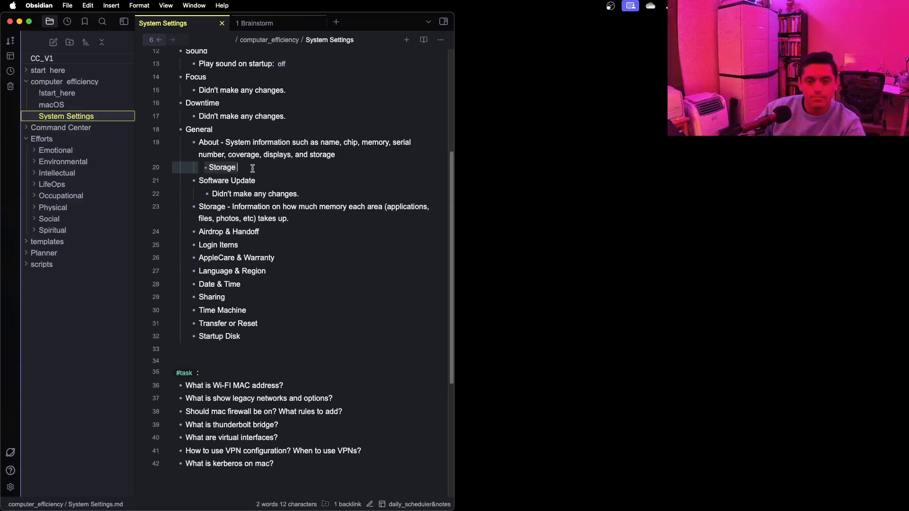
key(BackSpace)
key(BackSpace)
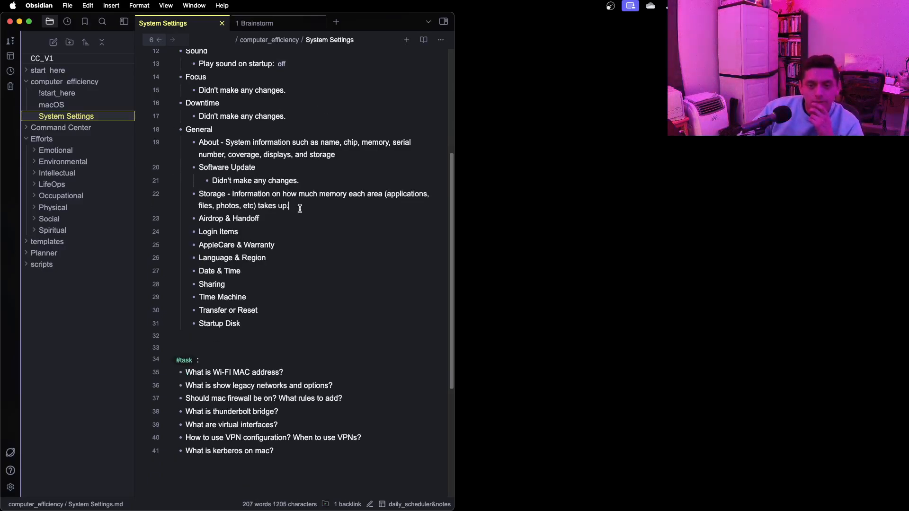
scroll(291, 207, up, 2)
scroll(294, 206, down, 3)
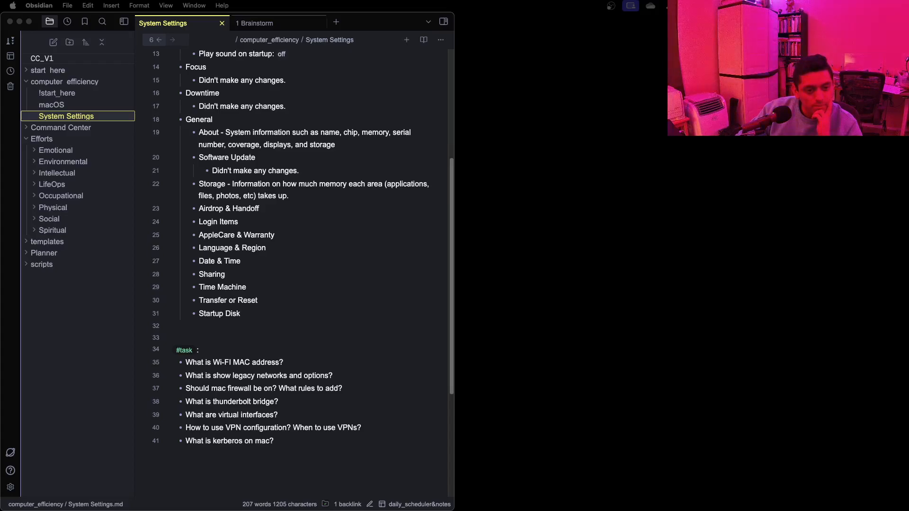
key(ctrl+Left)
- Search the web in Firefox for 'what is handoff mac'
click(201, 40)
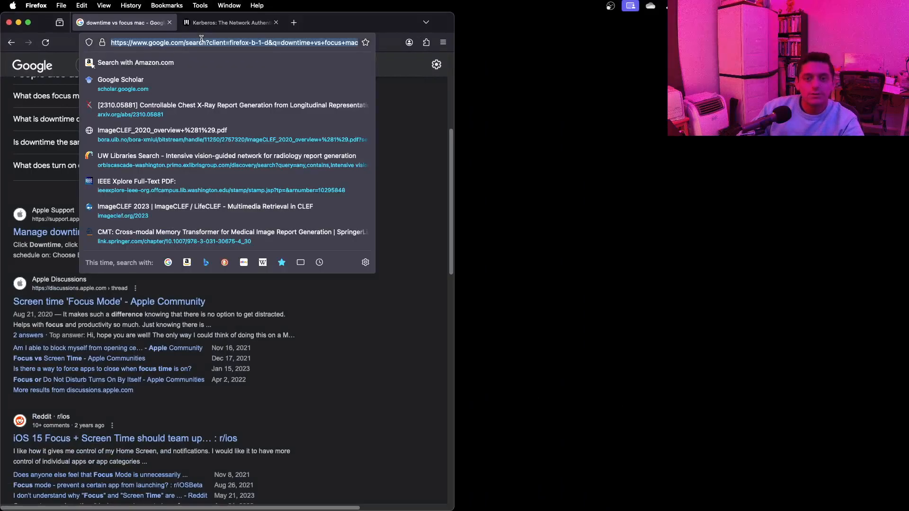
text(what is hand)
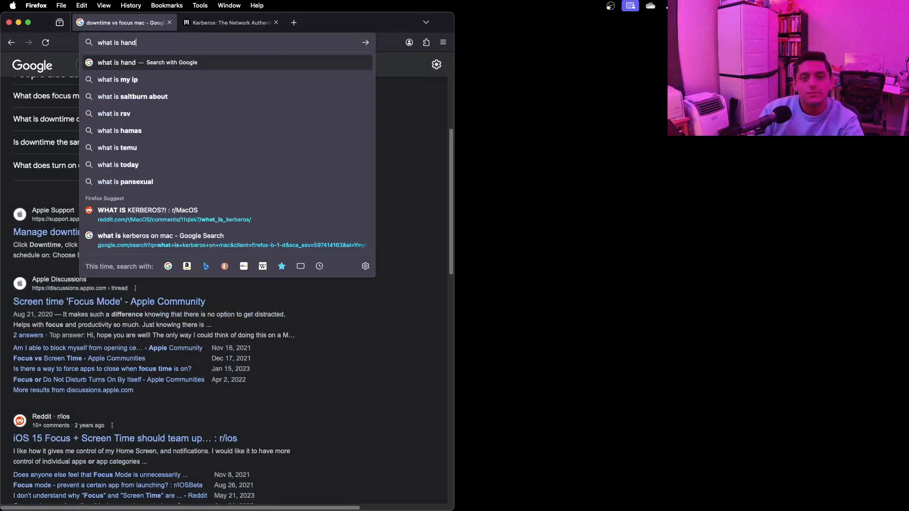
text(off mac)
key(Return)
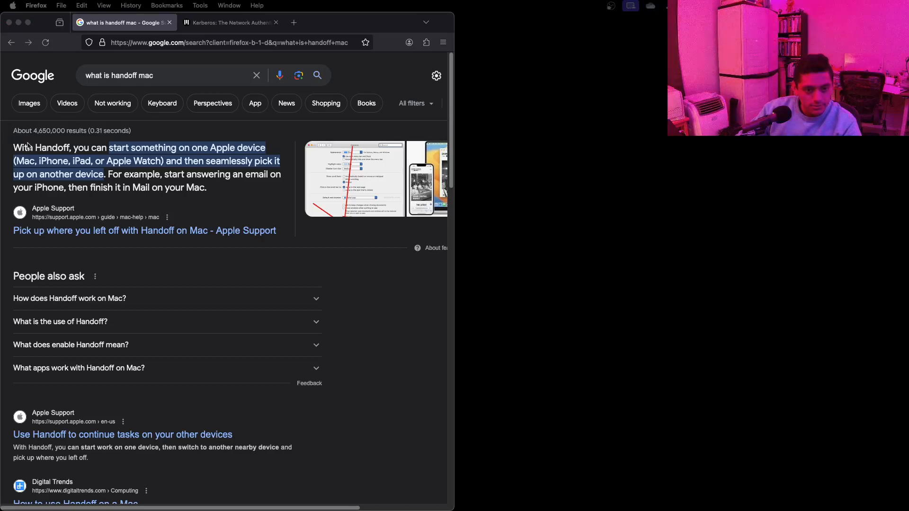
- Back in the Obsidian note, start a nested bullet under Airdrop & Handoff
key(ctrl+Up)
click(188, 183)
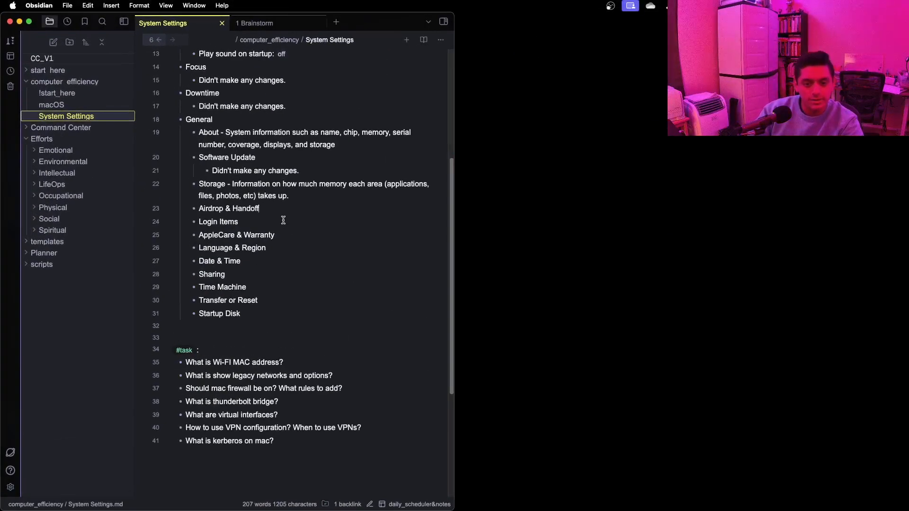
key(Return)
key(Tab)
- Note 'Allow Handoff between this Mac and your iCloud devices' as `off` under Airdrop & Handoff
text(A)
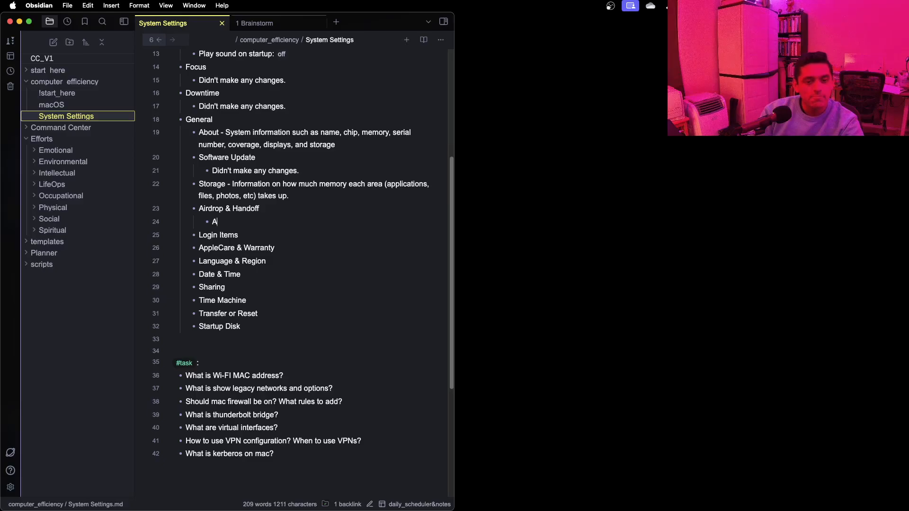
text(llow Han)
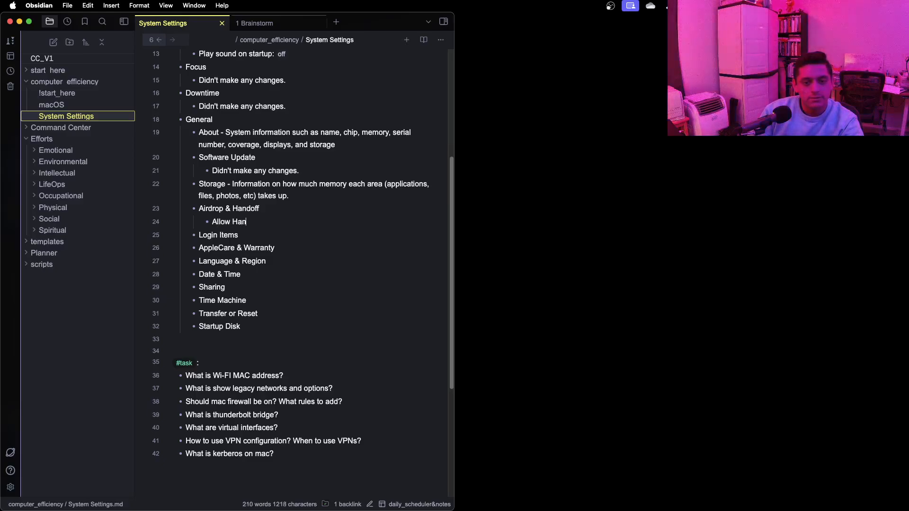
text(doff betwe)
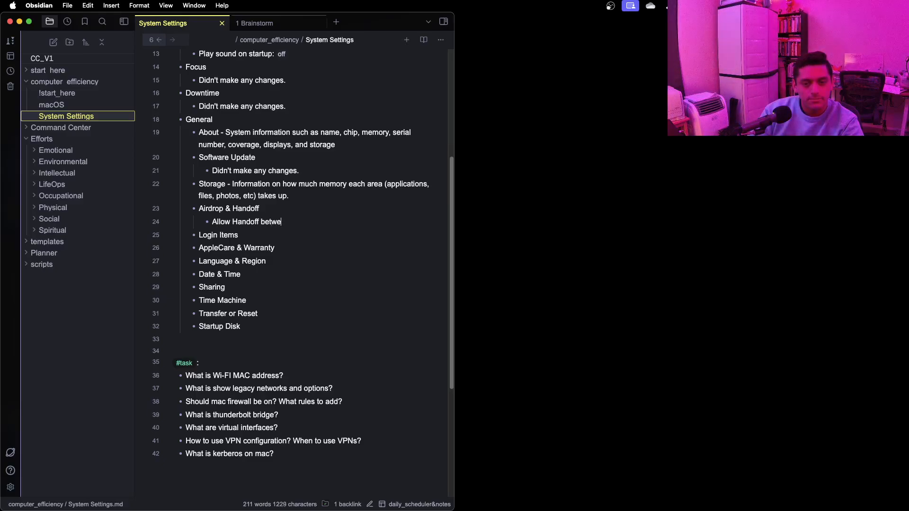
text(en this Mac and)
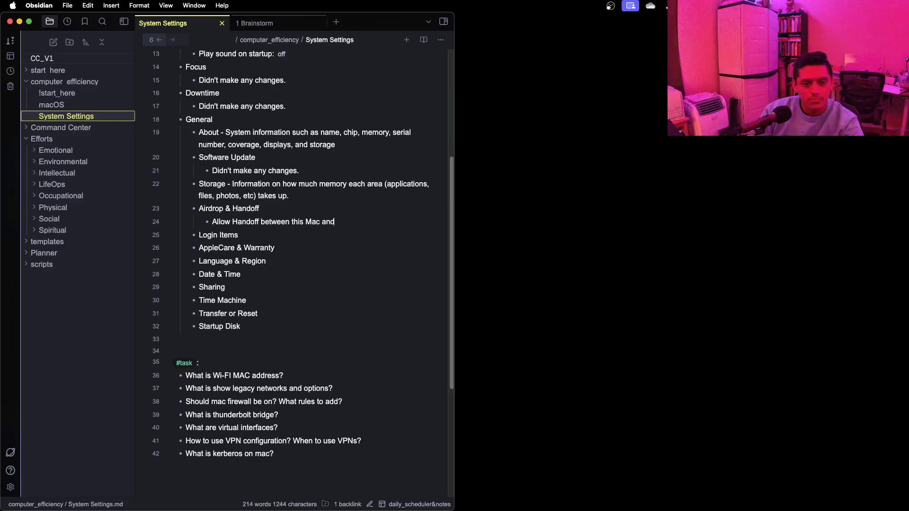
text( your iC)
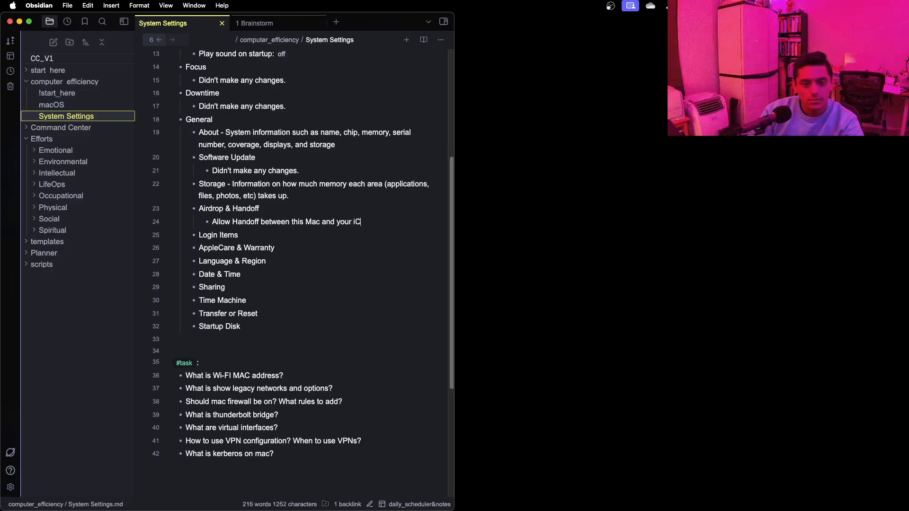
text(loud devices )
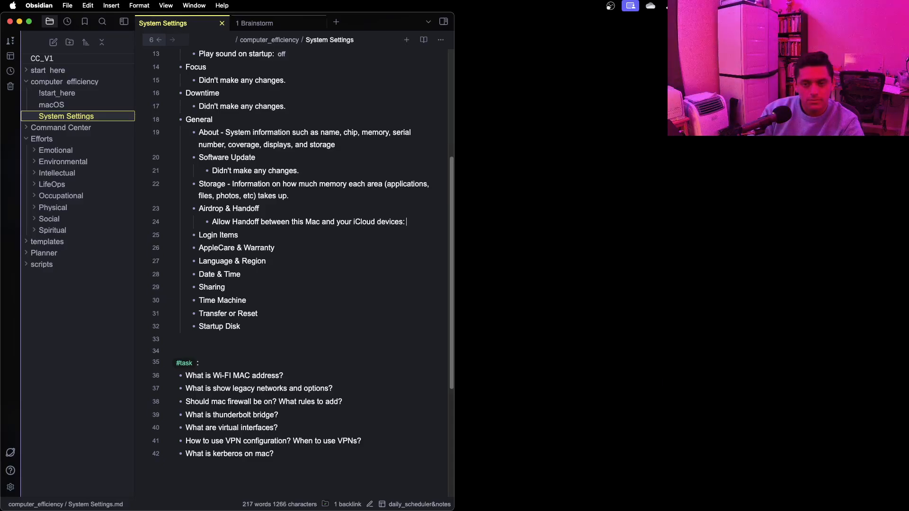
text(`)
text(off)
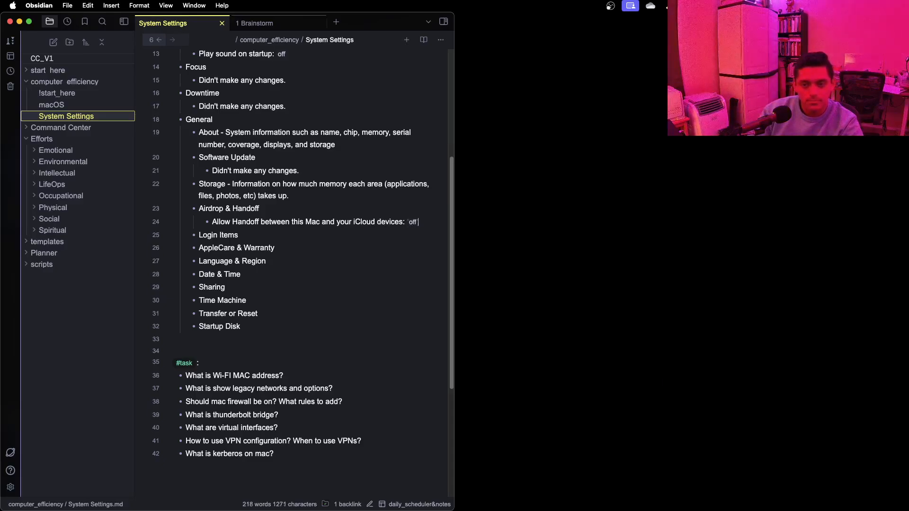
key(Right)
key(Return)
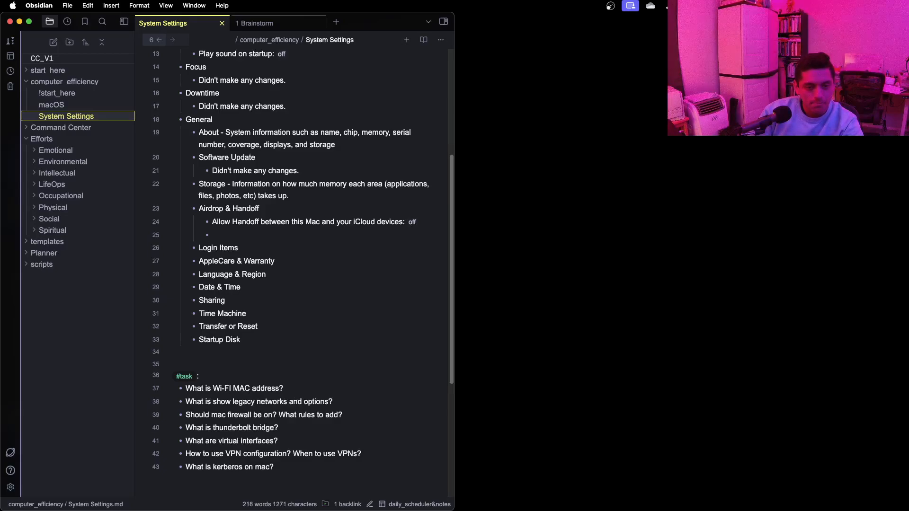
- Add an 'AirPlay Receiver:' sub-bullet and begin the Login Items description 'Apps that open at'
text(Ap)
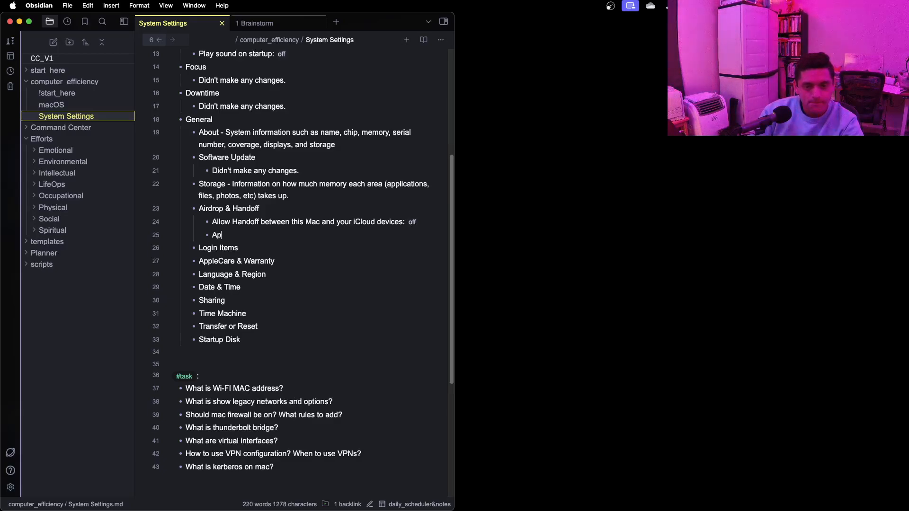
key(BackSpace)
text(irp)
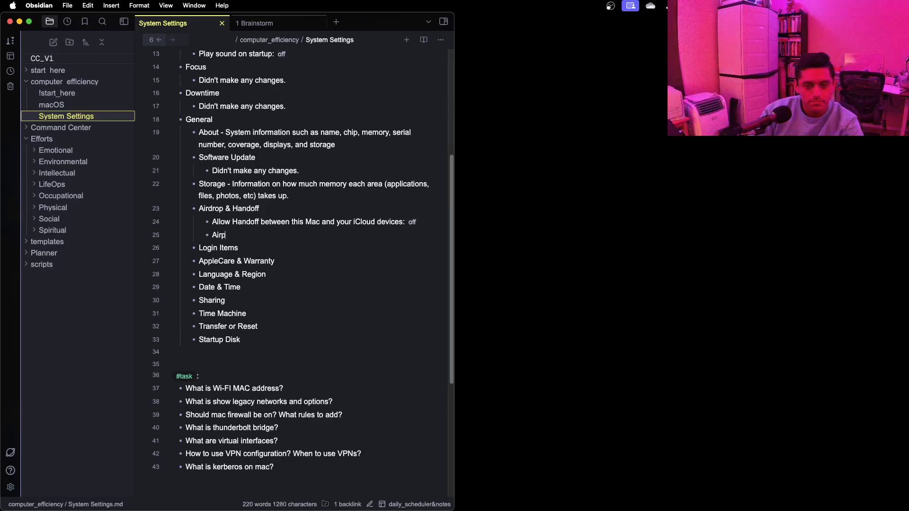
key(BackSpace)
text(Play Rec)
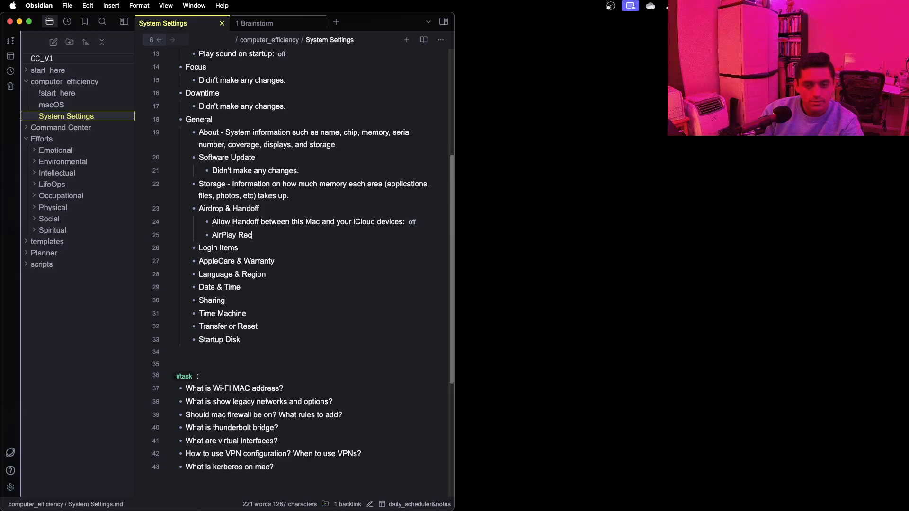
text(eiver)
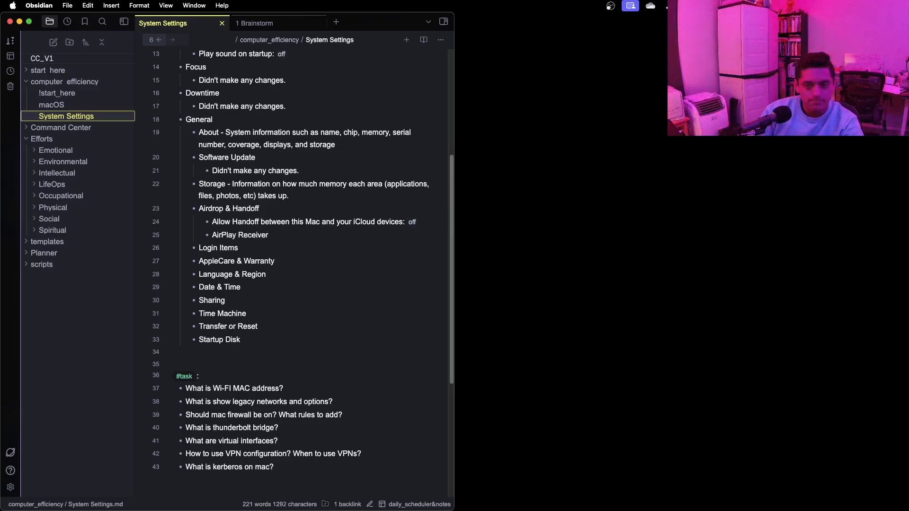
text(: off)
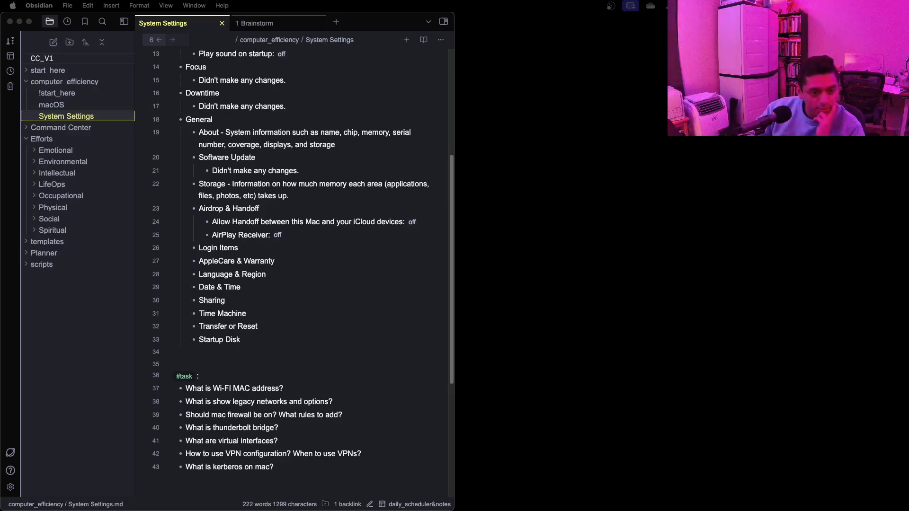
click(276, 248)
text(- )
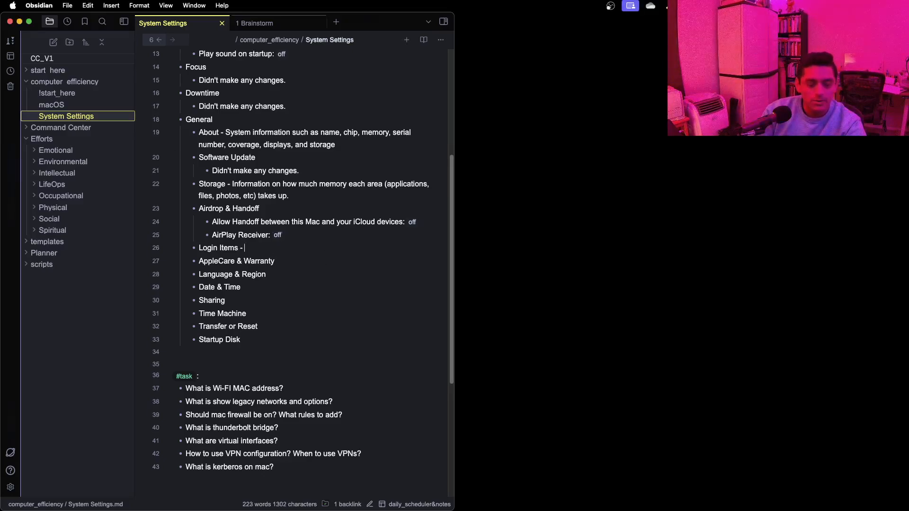
text(Apps that open at login)
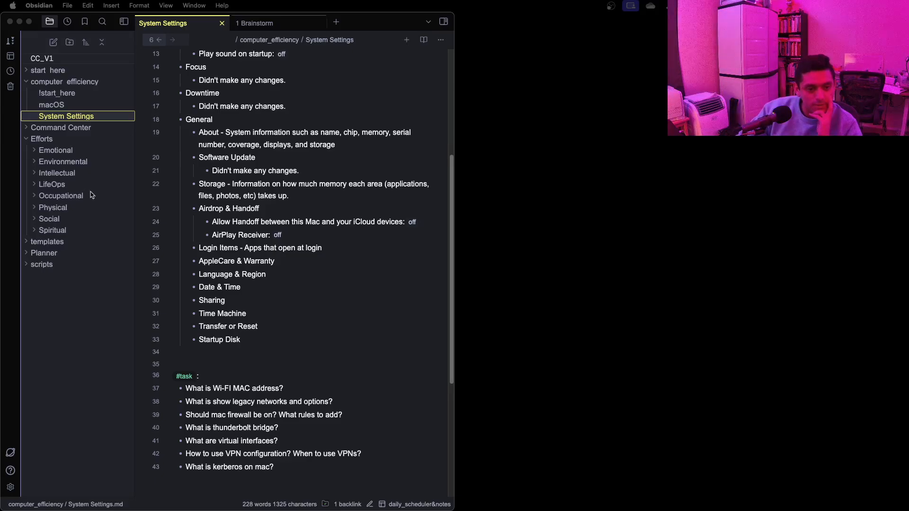
- Finish the Login Items description with 'and apps that are allowed to run in the background.'
click(325, 315)
click(331, 251)
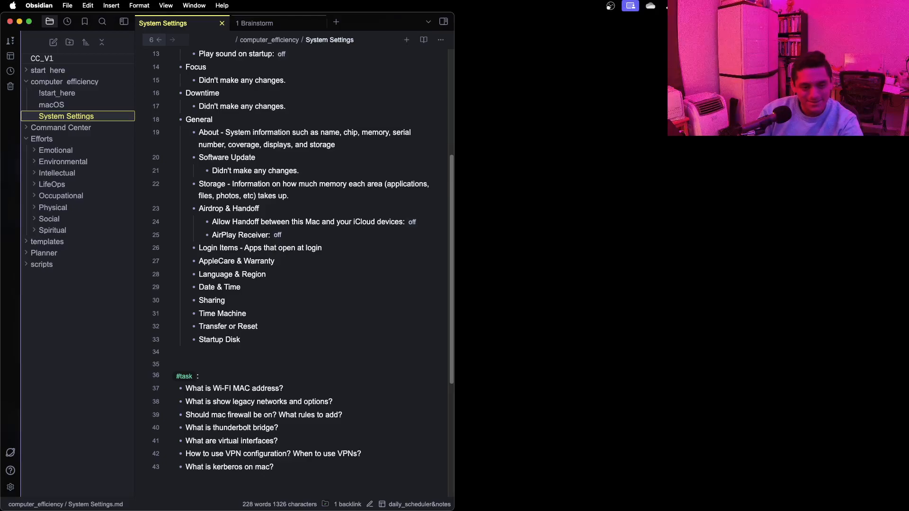
text(and apps that are allowed)
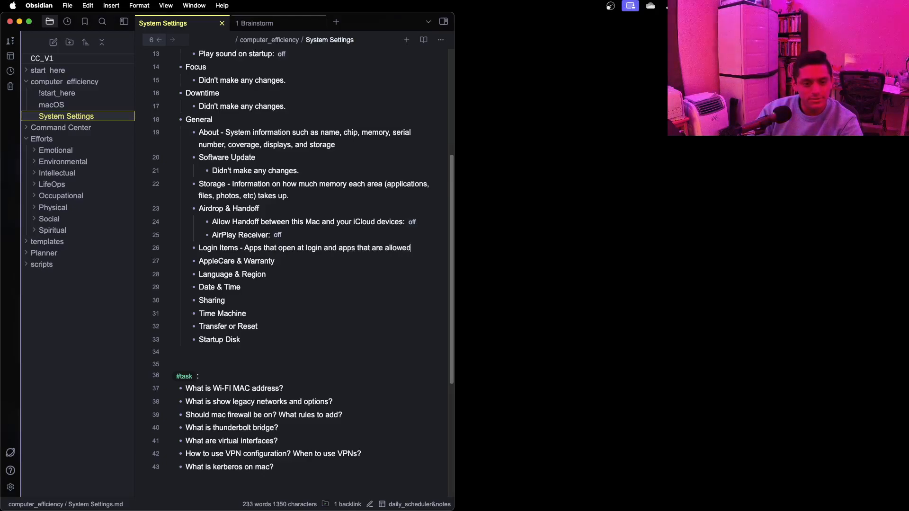
text( to ru)
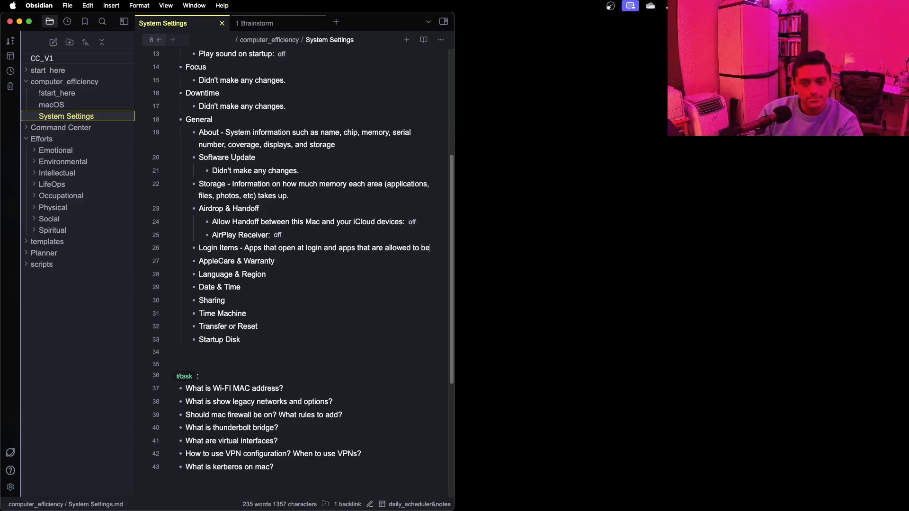
text(n in the back)
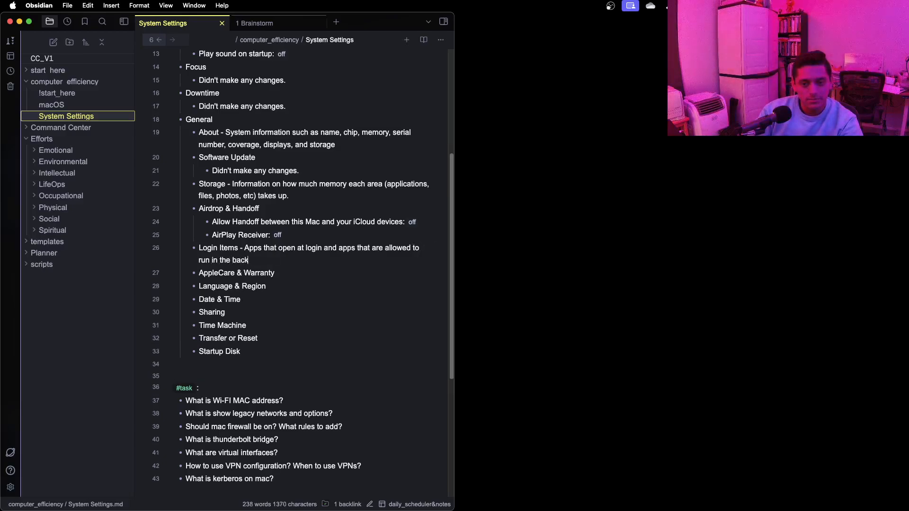
text(ground.)
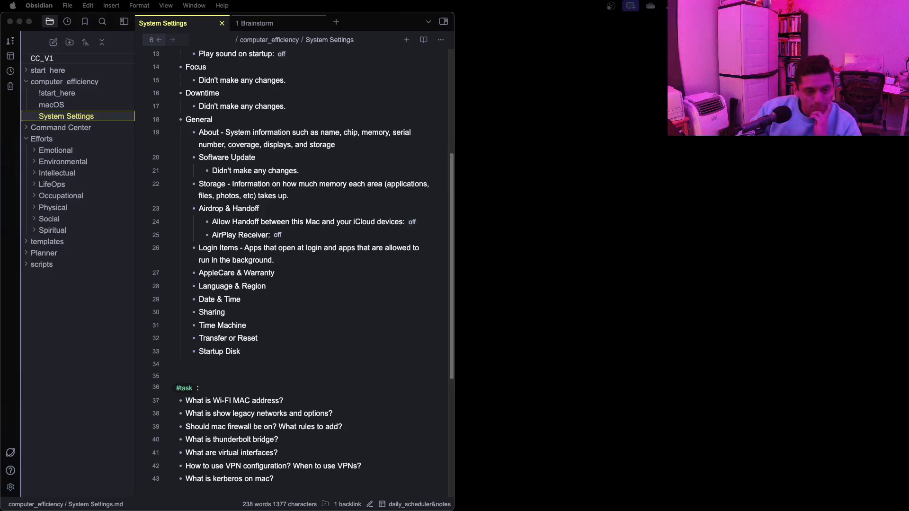
scroll(294, 284, down, 5)
- Append the task 'check login apps and background apps every 2 months.' after the Kerberos question
click(296, 334)
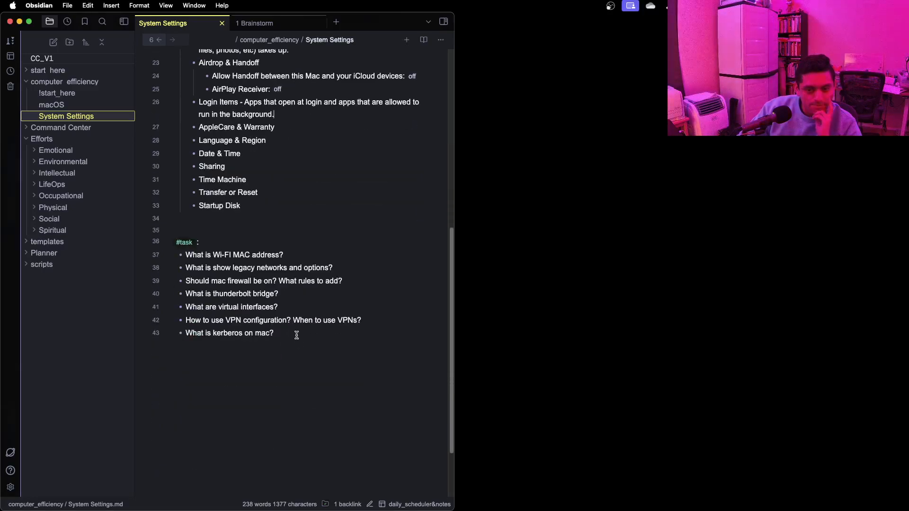
key(Return)
text(che)
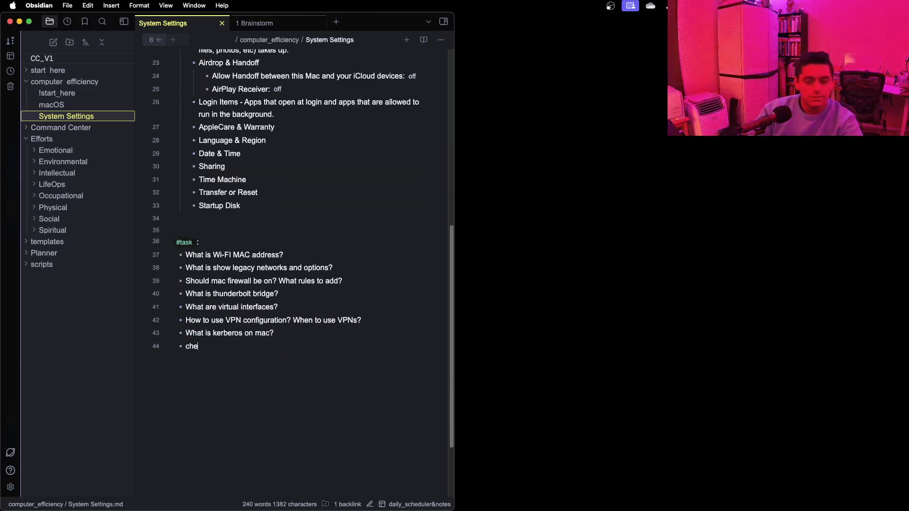
text(ck up)
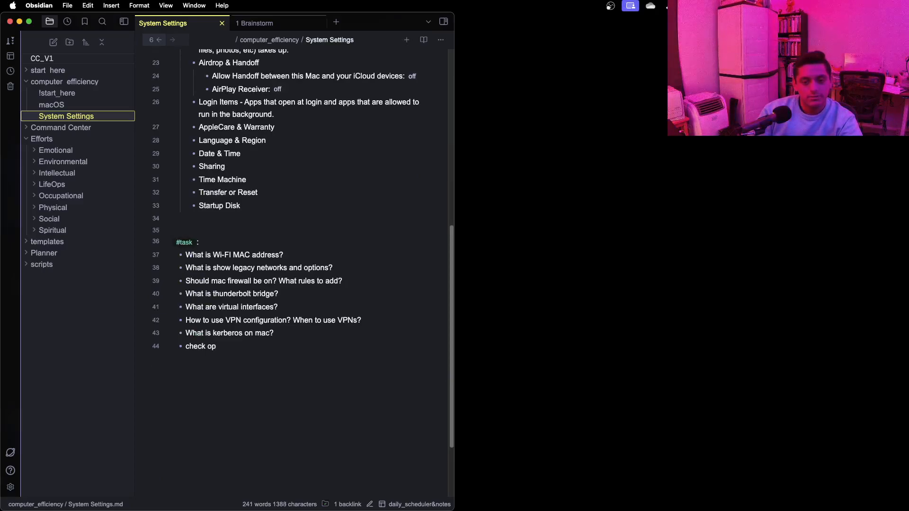
key(BackSpace)
key(BackSpace)
text(login op)
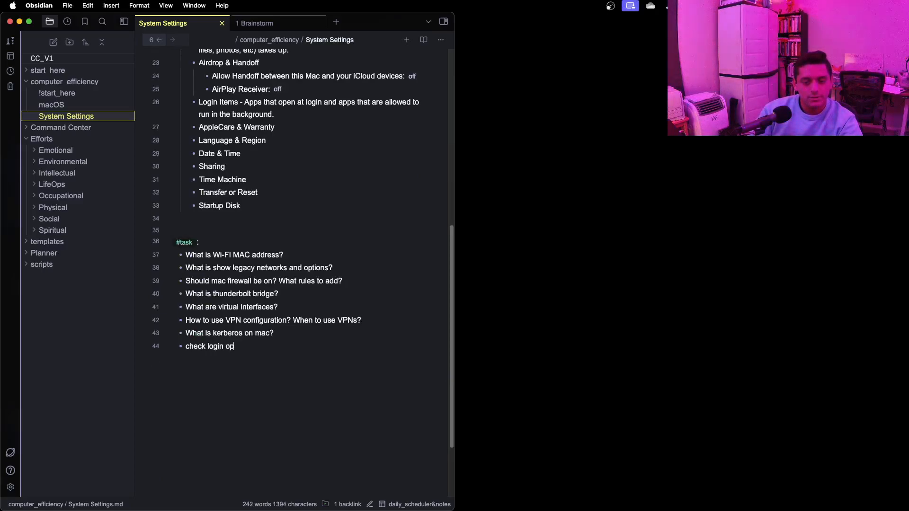
text(en)
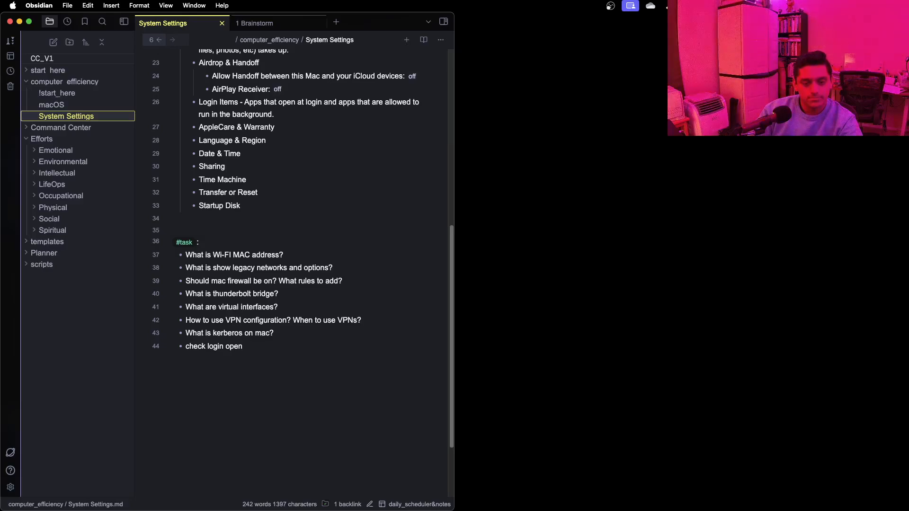
key(BackSpace)
key(BackSpace)
key(BackSpace)
key(BackSpace)
key(BackSpace)
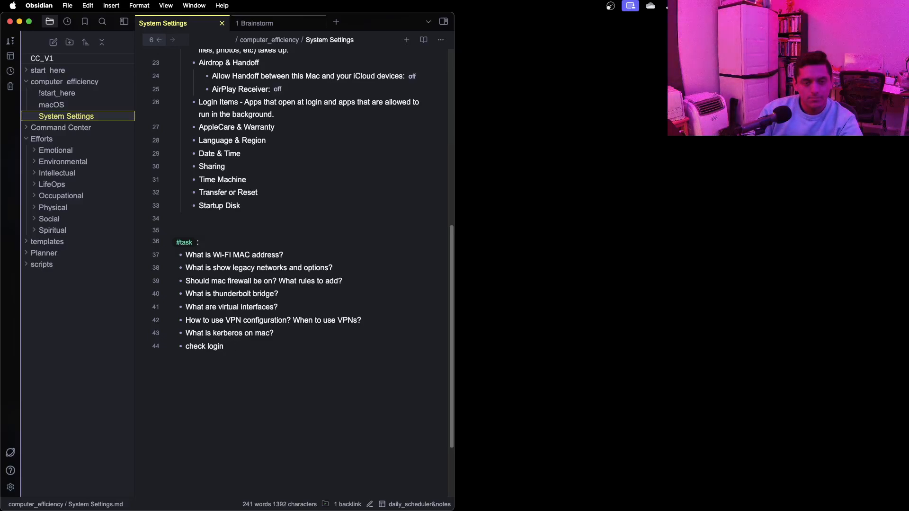
text(apps a)
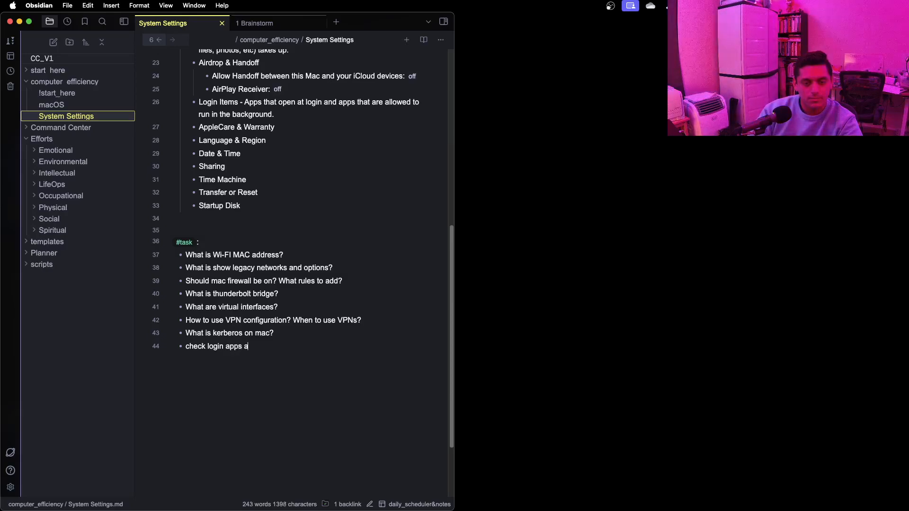
text(nd background)
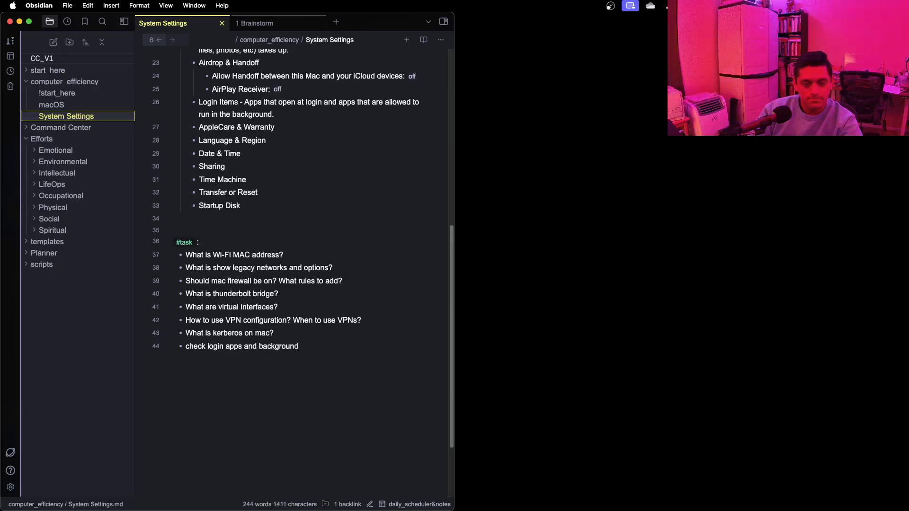
text( apps every)
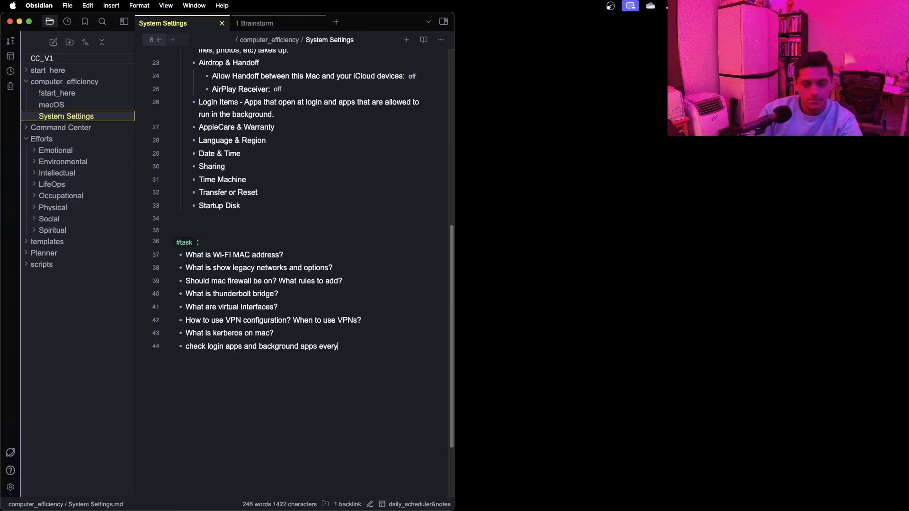
text( 2 months.)
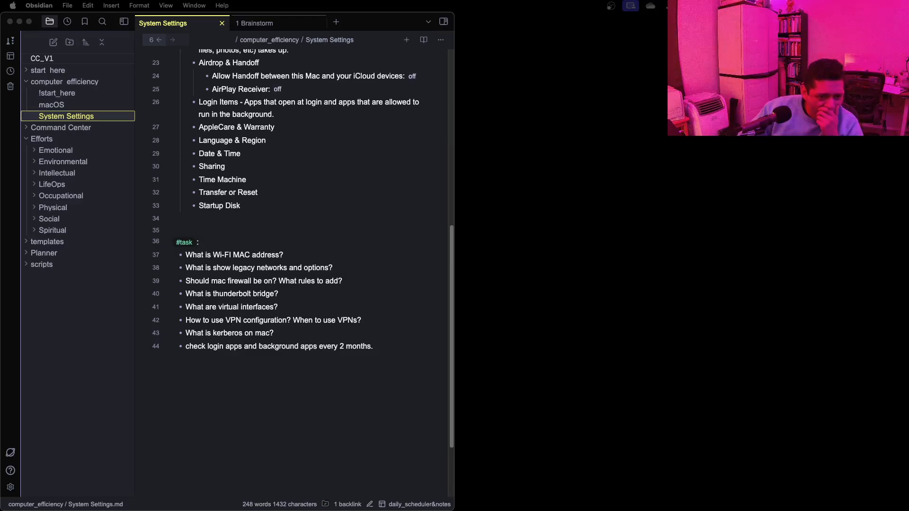
scroll(286, 225, up, 5)
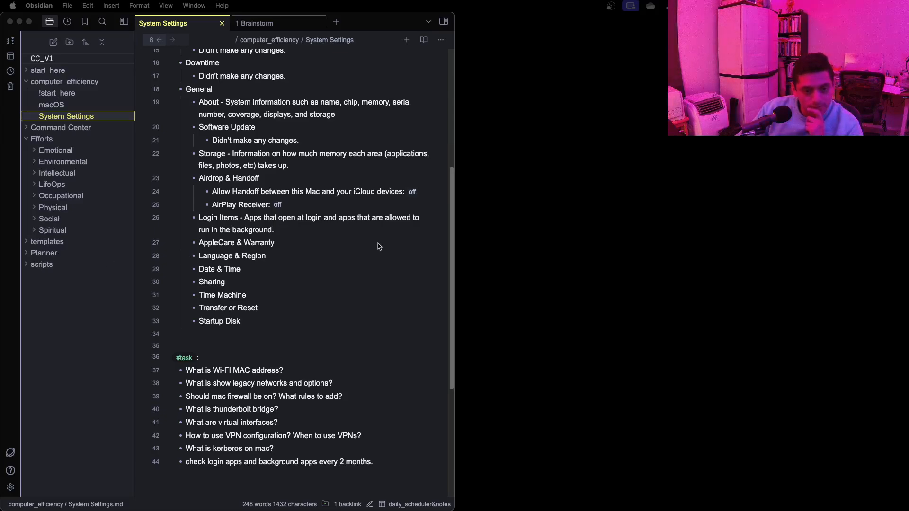
- Add an indented sub-bullet 'First day of week: `Monday`' under Language & Region
click(287, 258)
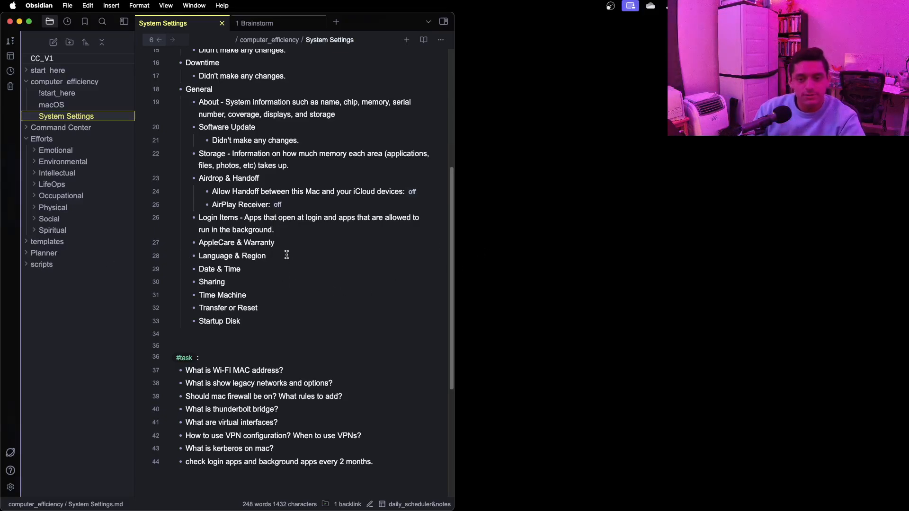
key(Return)
key(Tab)
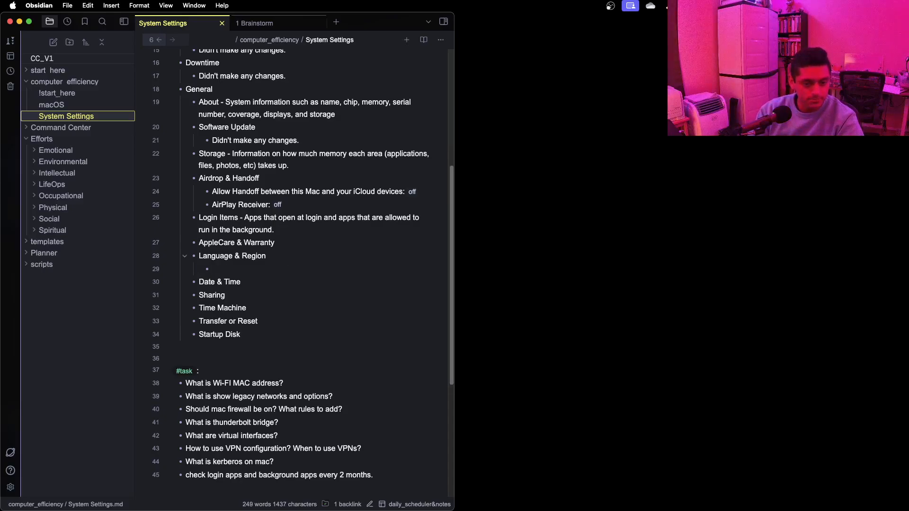
text(First day of )
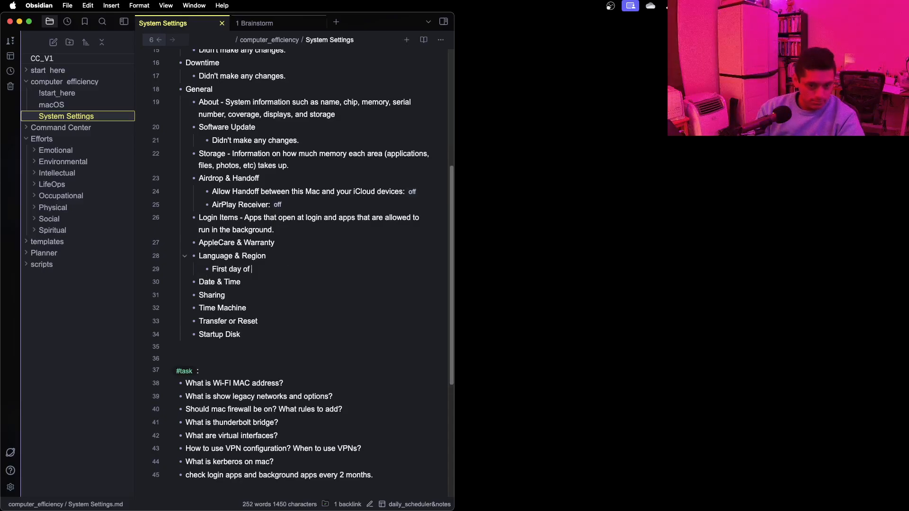
text(week: )
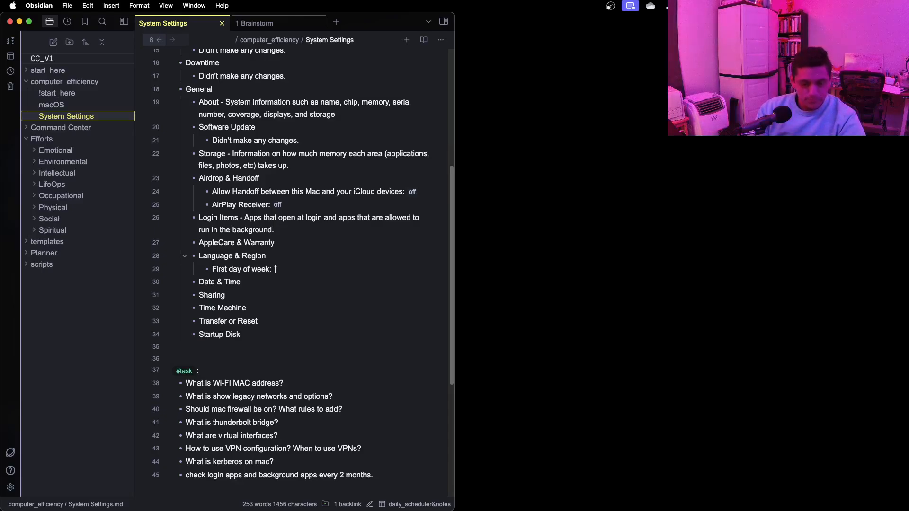
text(`Monday)
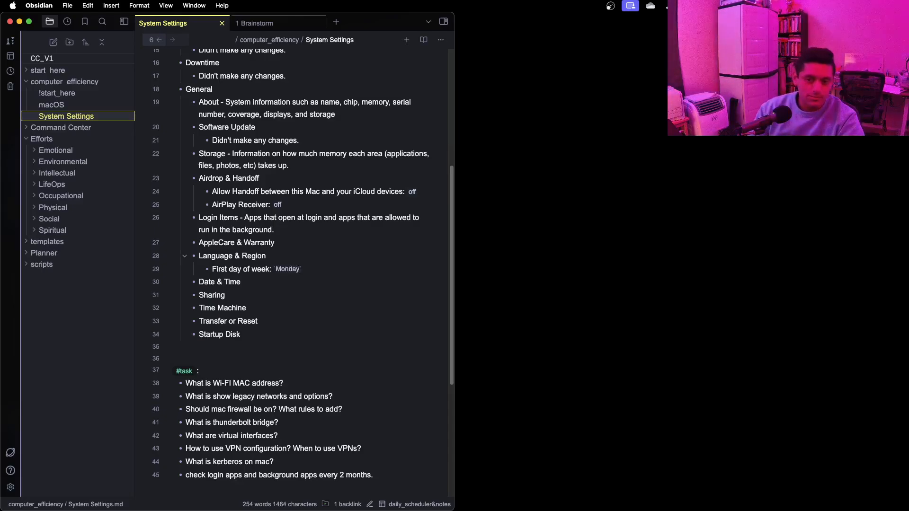
click(317, 260)
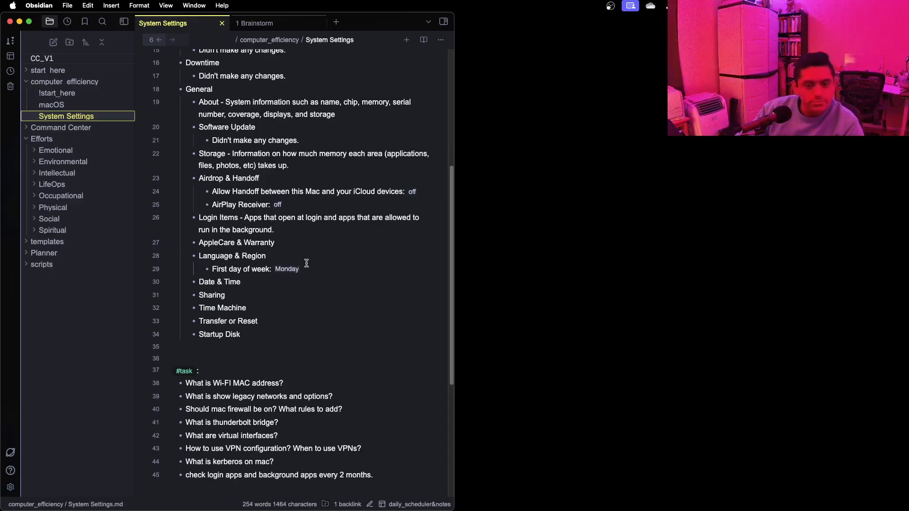
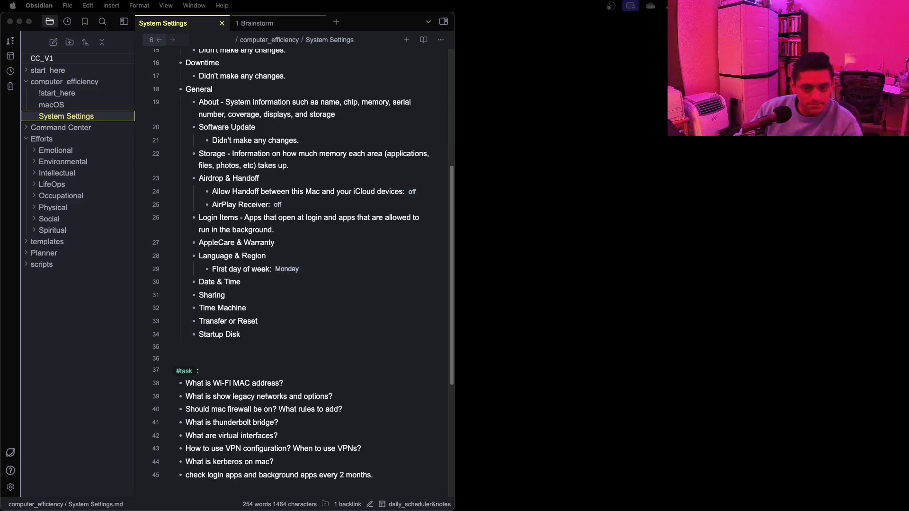
- Copy the 'Didn't make any changes.' line and paste it as an indented sub-bullet under Date & Time
click(277, 269)
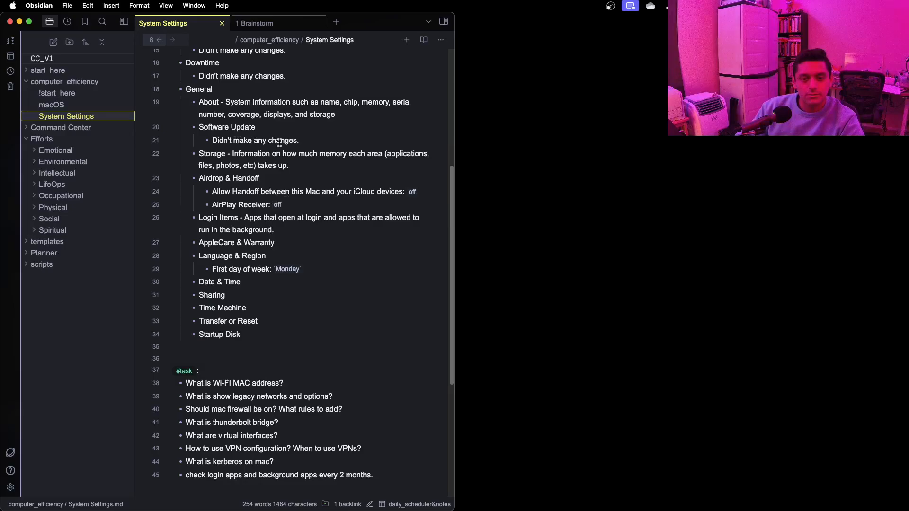
click(312, 142)
key(super+shift+Left)
key(super+shift+Left)
key(super+c)
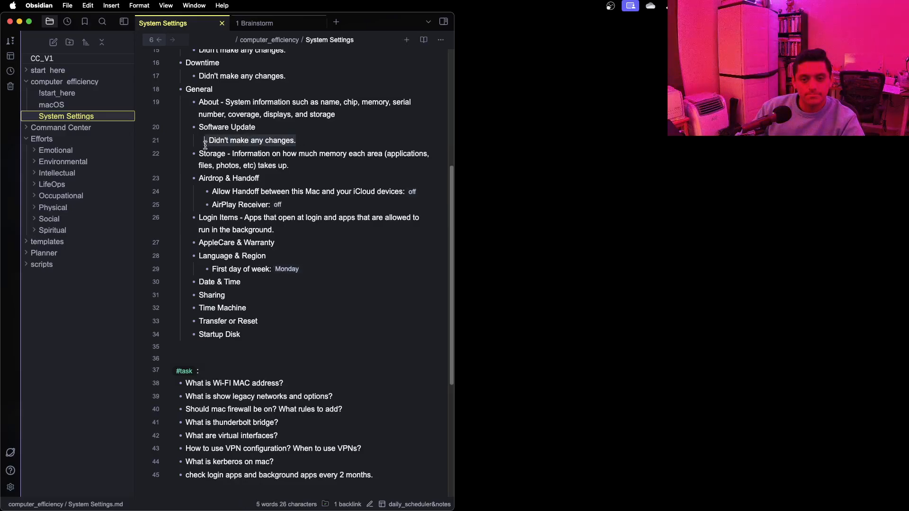
click(256, 281)
key(Return)
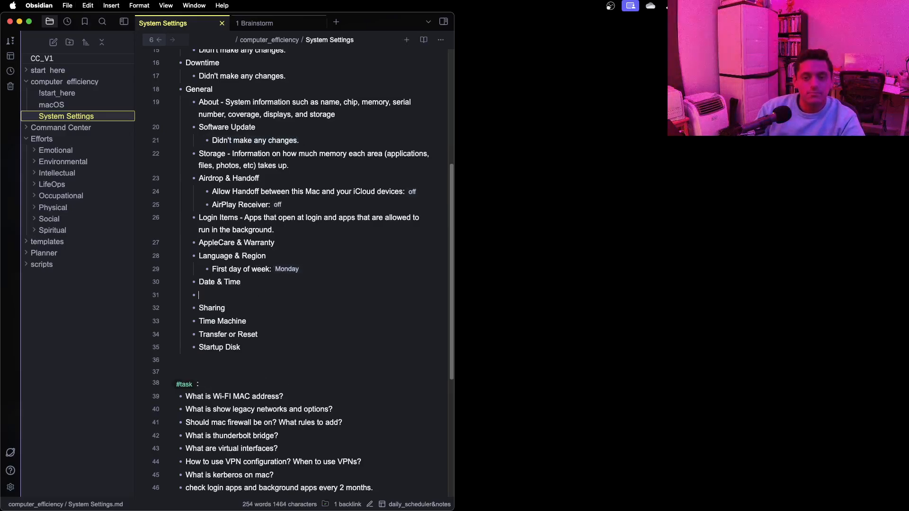
key(super+v)
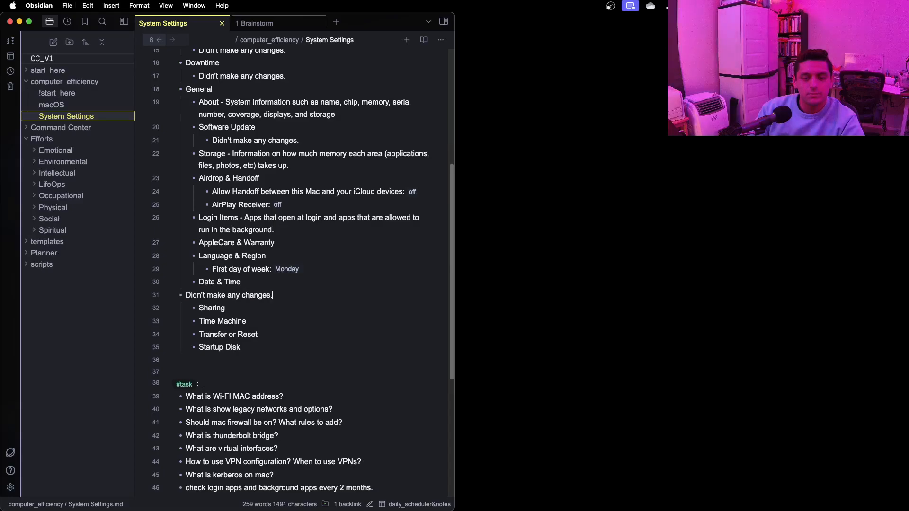
key(Tab)
key(Tab)
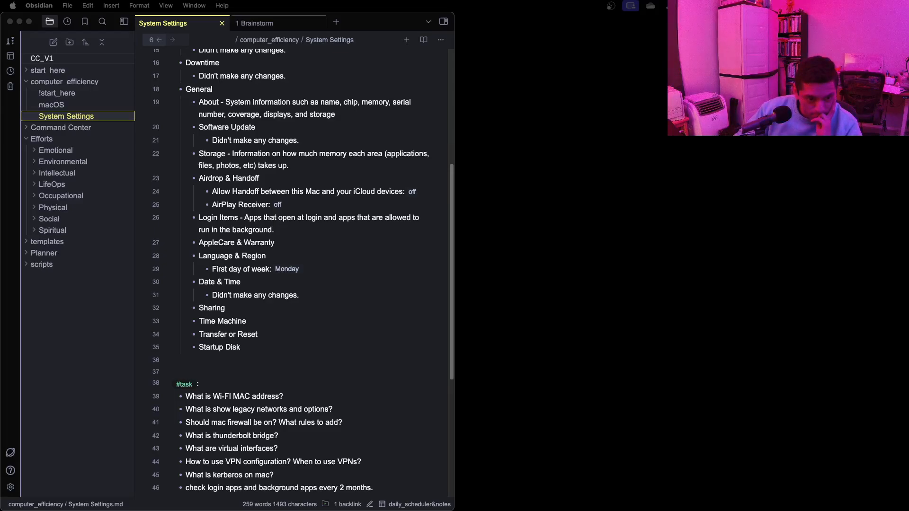
scroll(278, 362, down, 5)
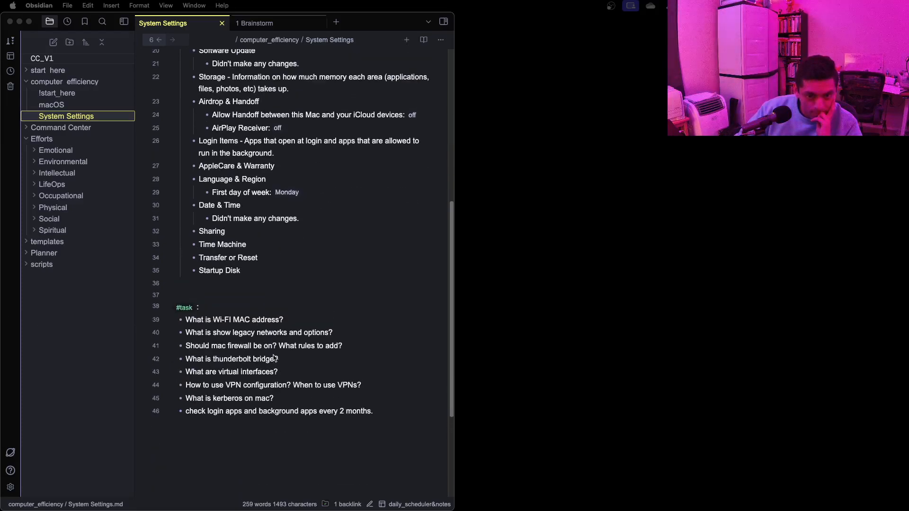
- Start a new task asking what the Sharing tab can do, e.g. remote login or remote application scripting
click(381, 410)
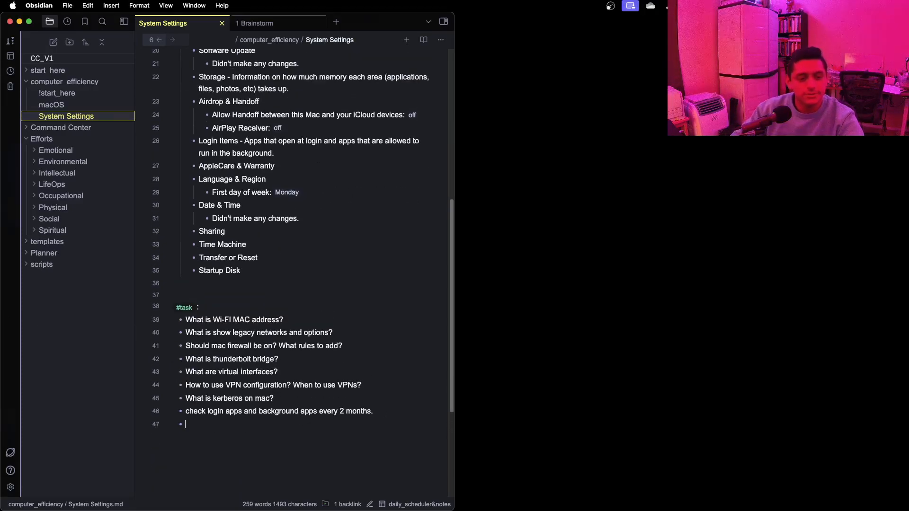
key(Return)
key(Tab)
key(BackSpace)
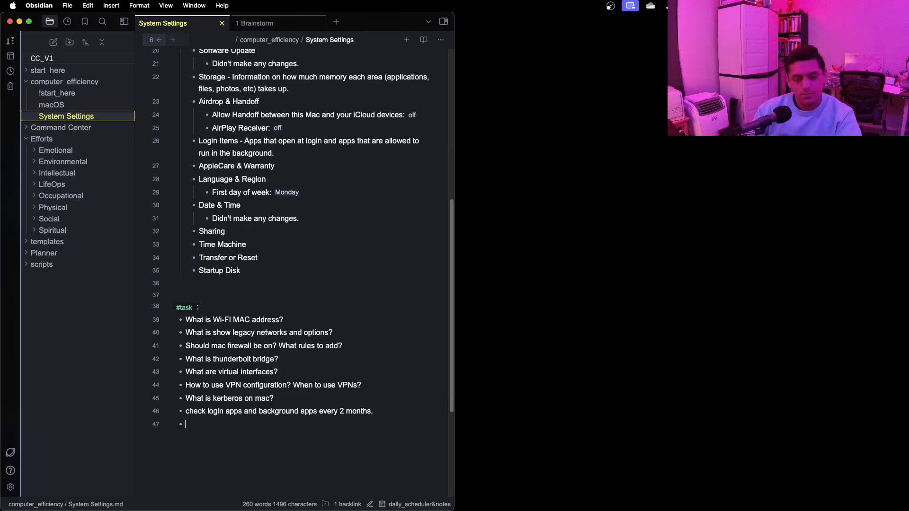
text(what )
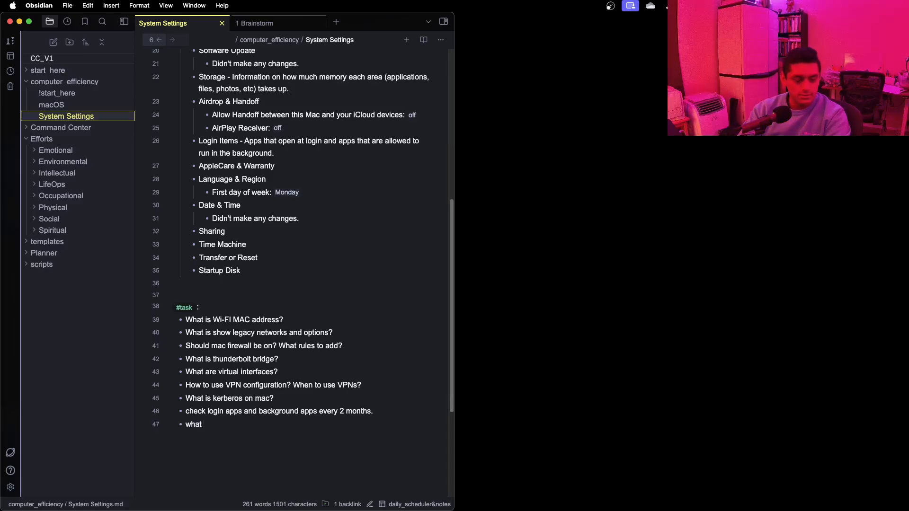
text(can be don)
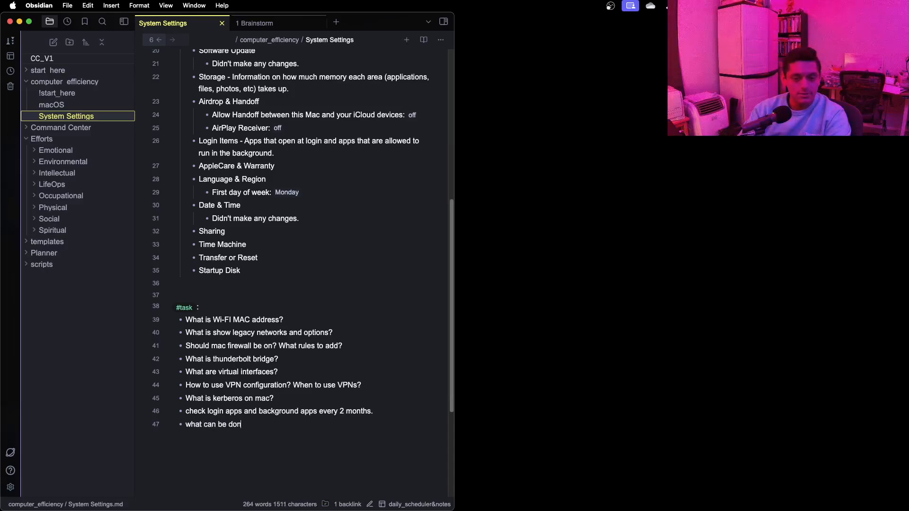
text(e with the sharing )
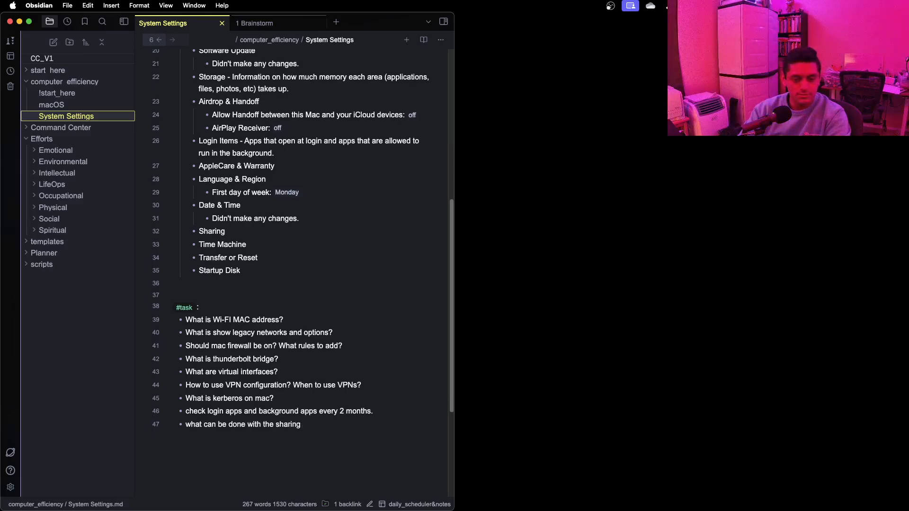
text(tab in g)
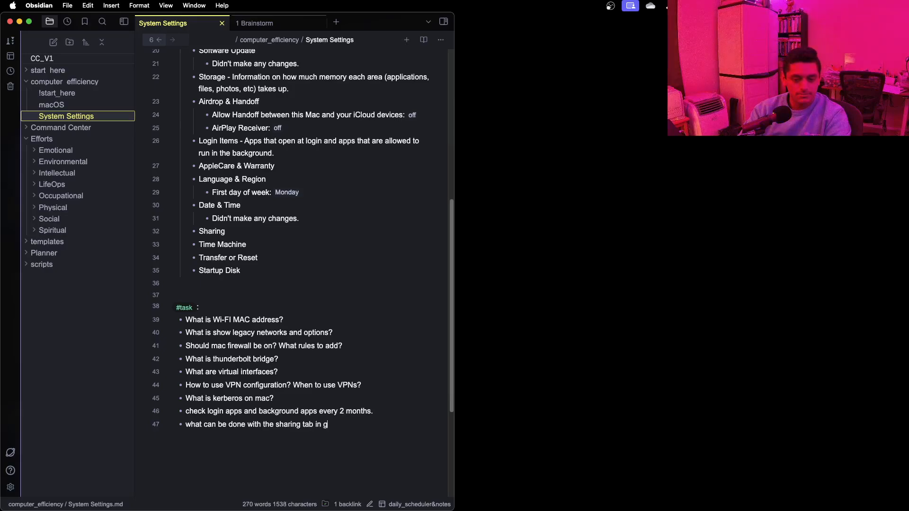
text(eneral? )
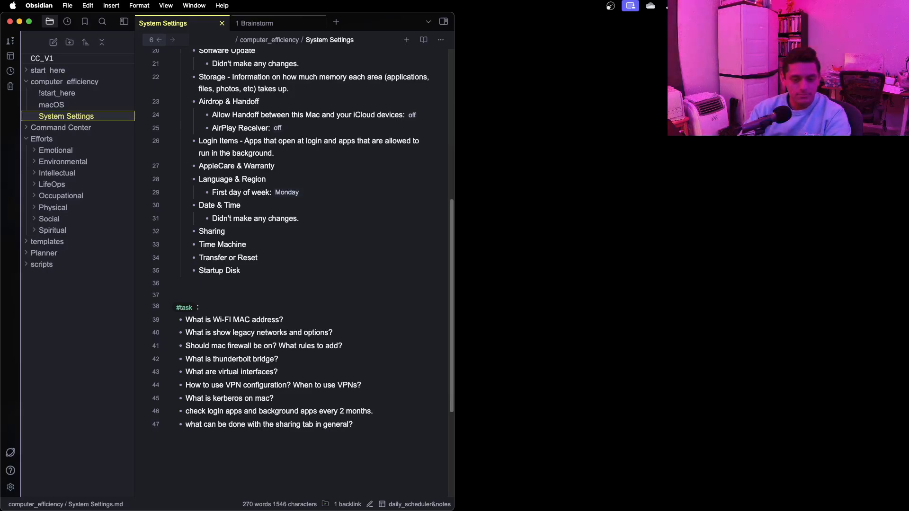
text(E.g. )
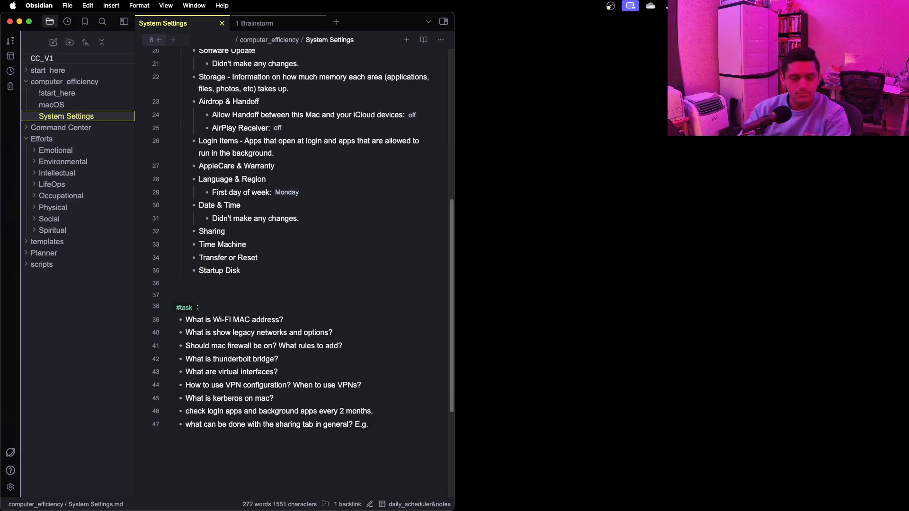
text(remote )
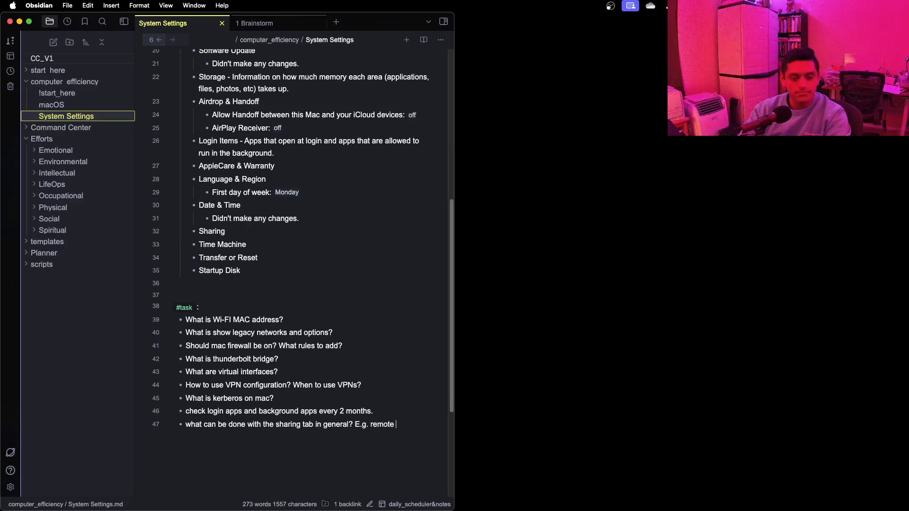
text(login )
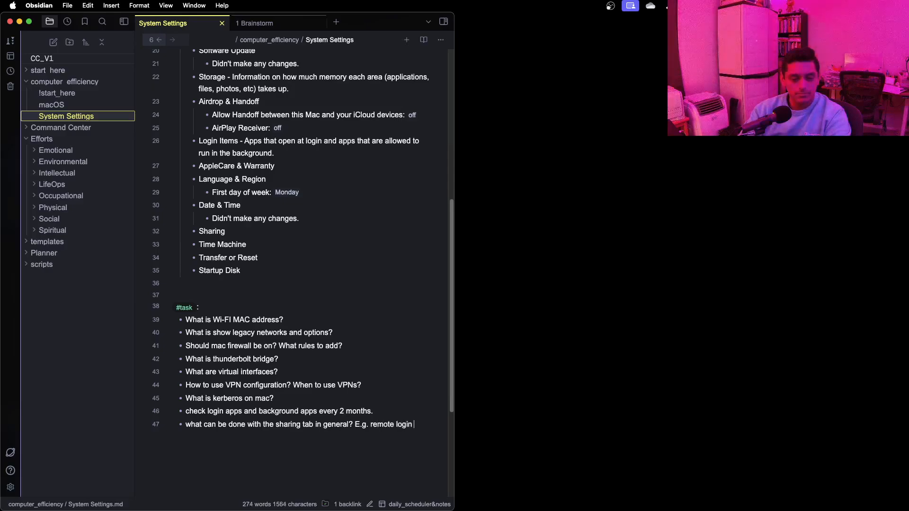
text(or remote )
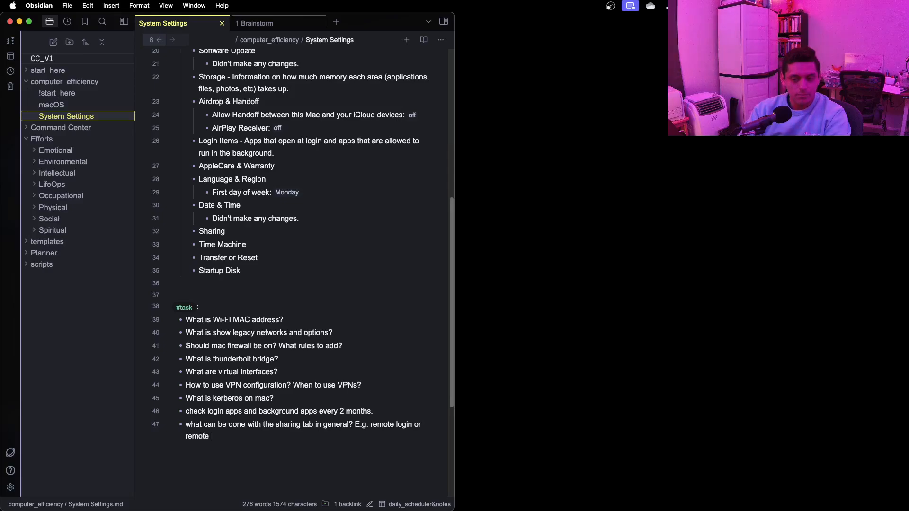
text(application sc)
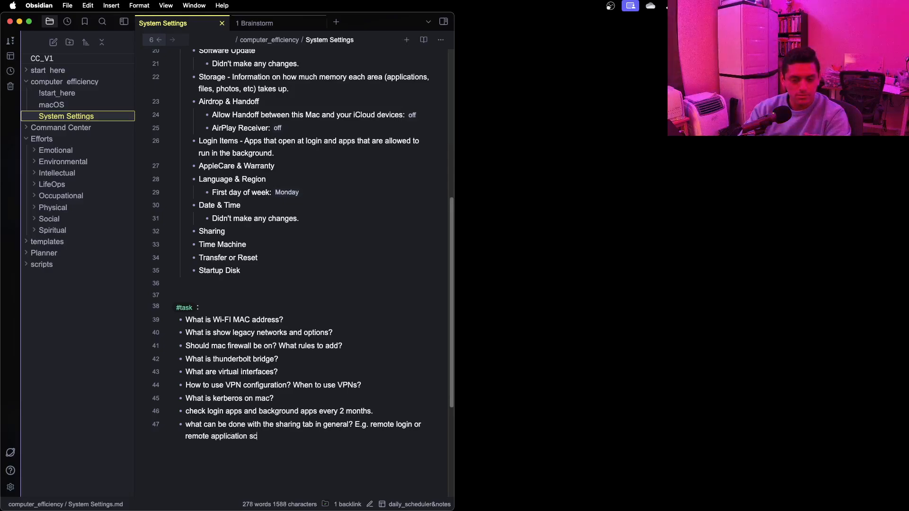
text(ripting)
key(BackSpace)
key(BackSpace)
key(BackSpace)
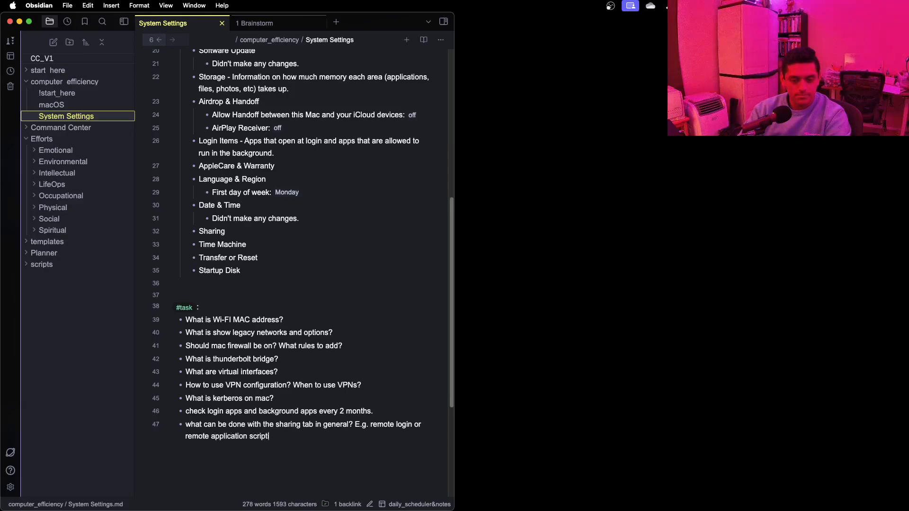
text(ing?)
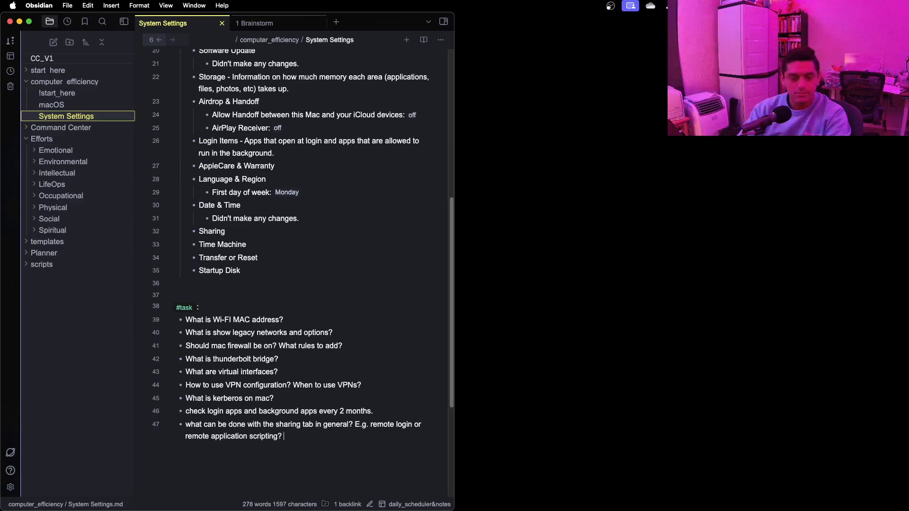
text( What is d)
- Extend the task with 'content and media sharing?' and 'What is internet sharing?'
key(BackSpace)
text(content and)
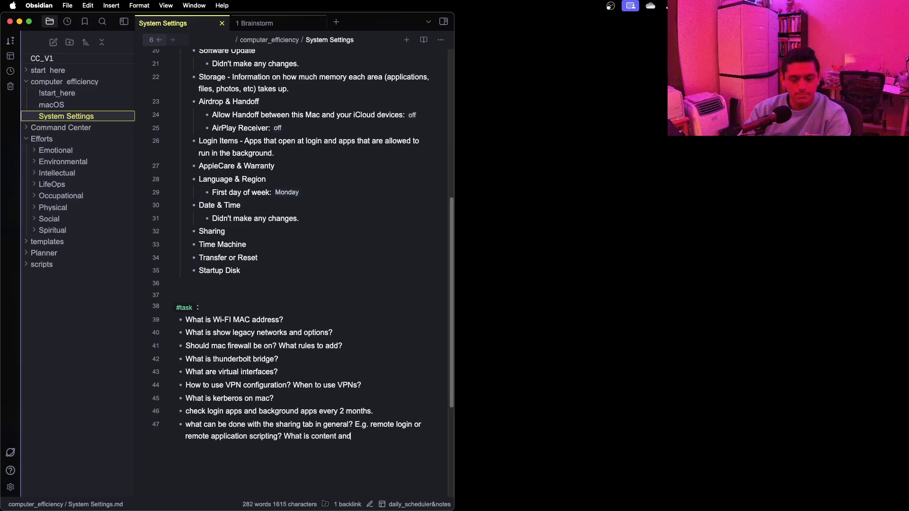
text( media sharin)
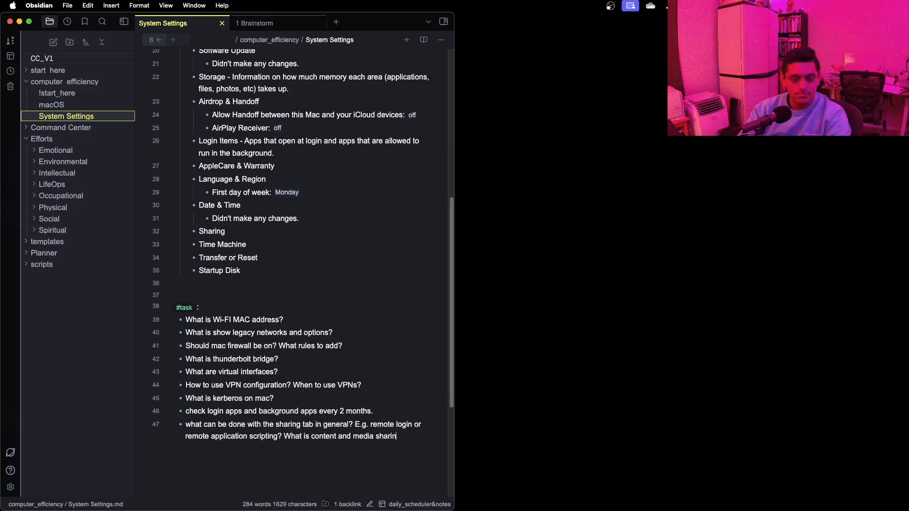
text(g? What)
key(BackSpace)
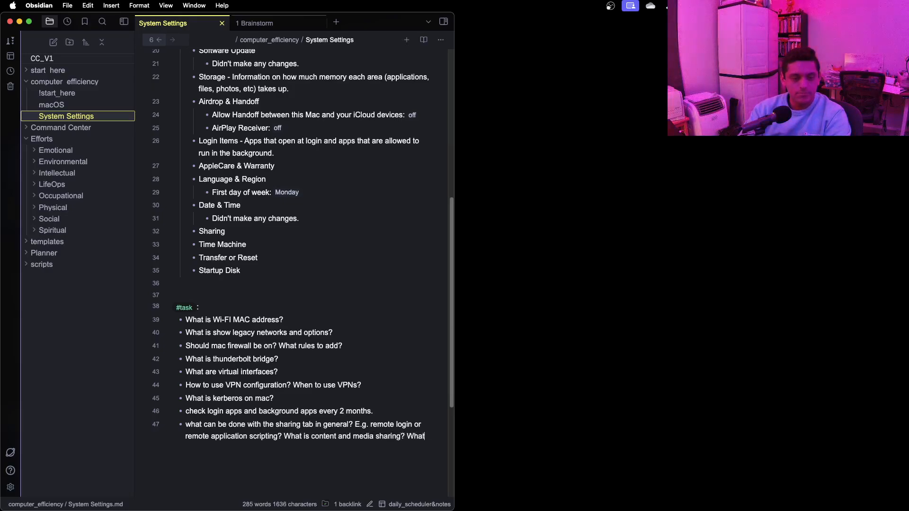
key(BackSpace)
key(BackSpace)
key(BackSpace)
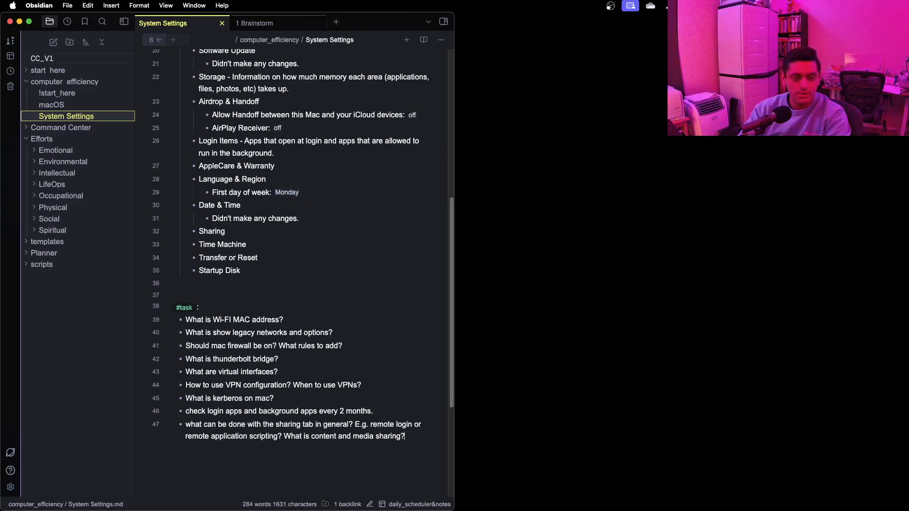
text(What is inte)
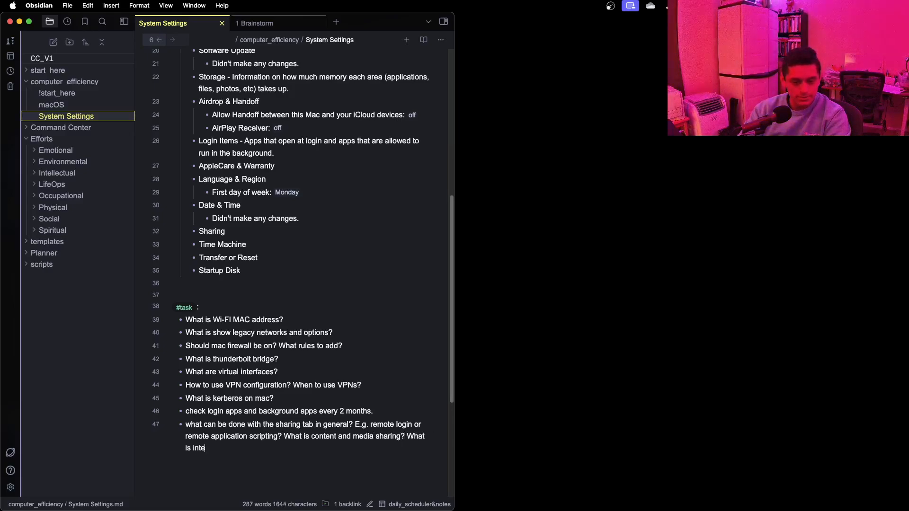
text(rnet sharing?)
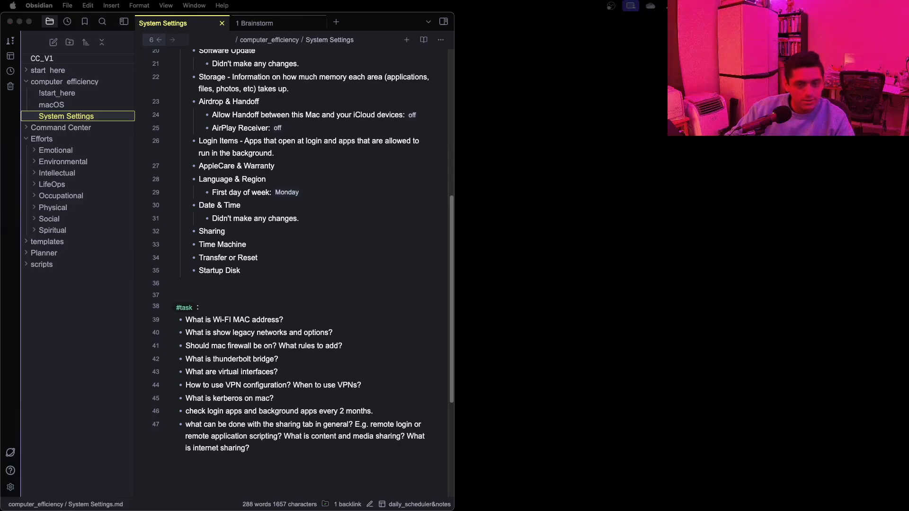
scroll(195, 260, up, 1)
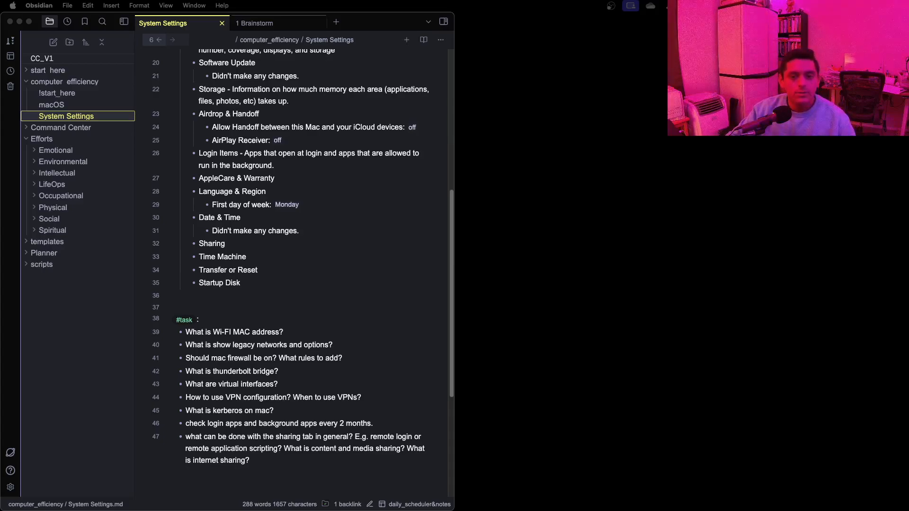
- Paste 'Didn't make any changes.' as an indented sub-bullet under Sharing
click(261, 250)
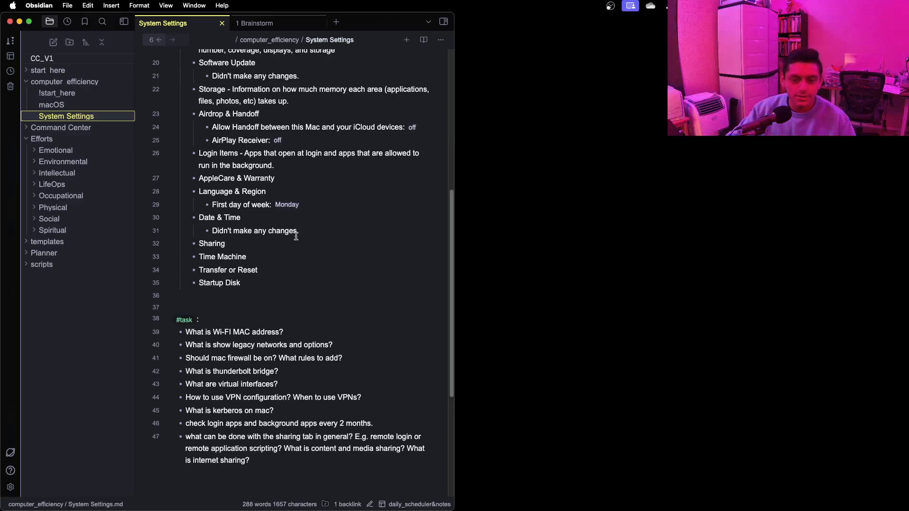
drag(297, 232, 204, 232)
key(cmd+c)
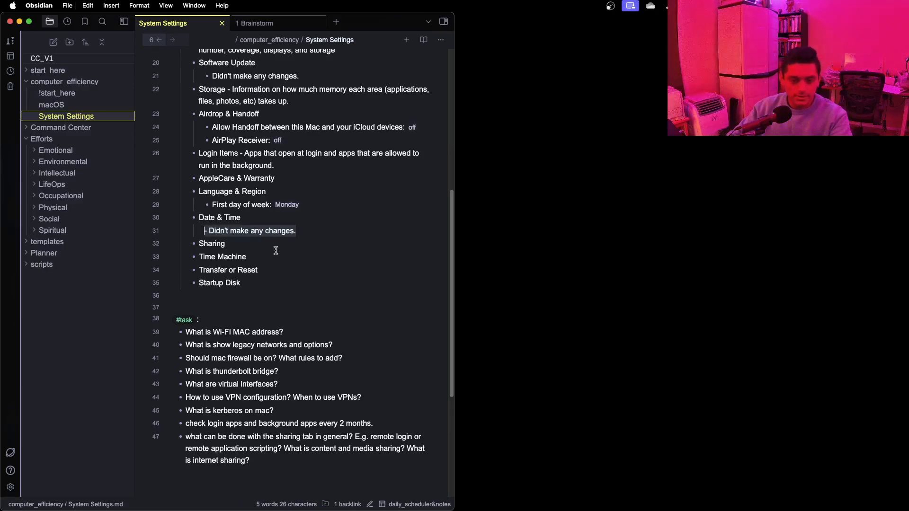
click(259, 240)
key(Return)
key(Tab)
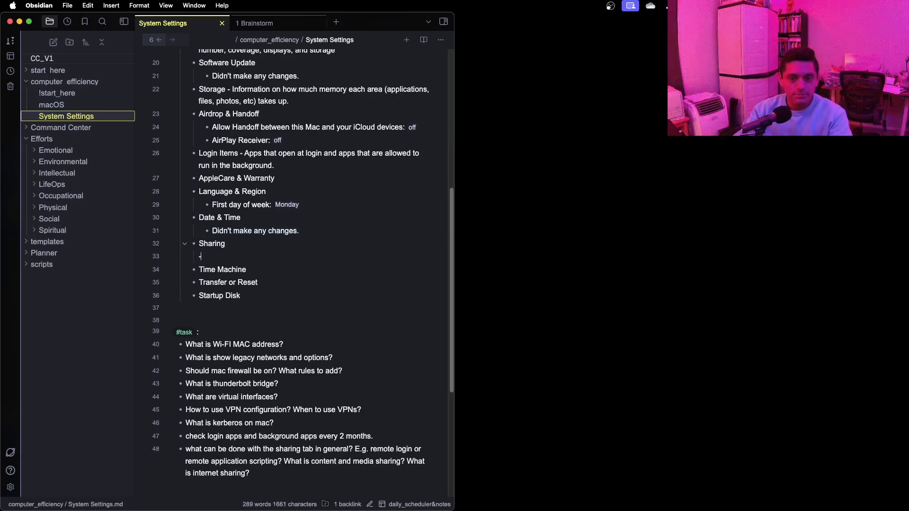
key(cmd+v)
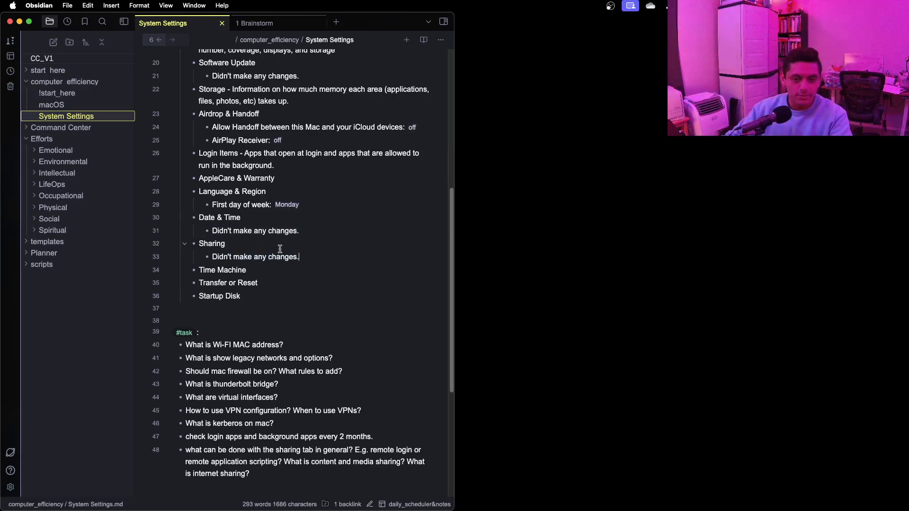
- Create an empty indented sub-bullet under Time Machine
click(274, 268)
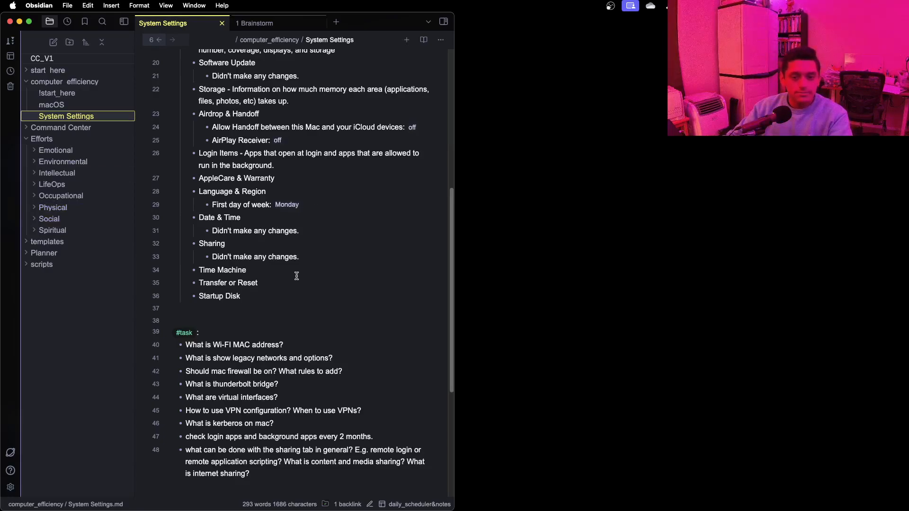
key(Return)
key(Tab)
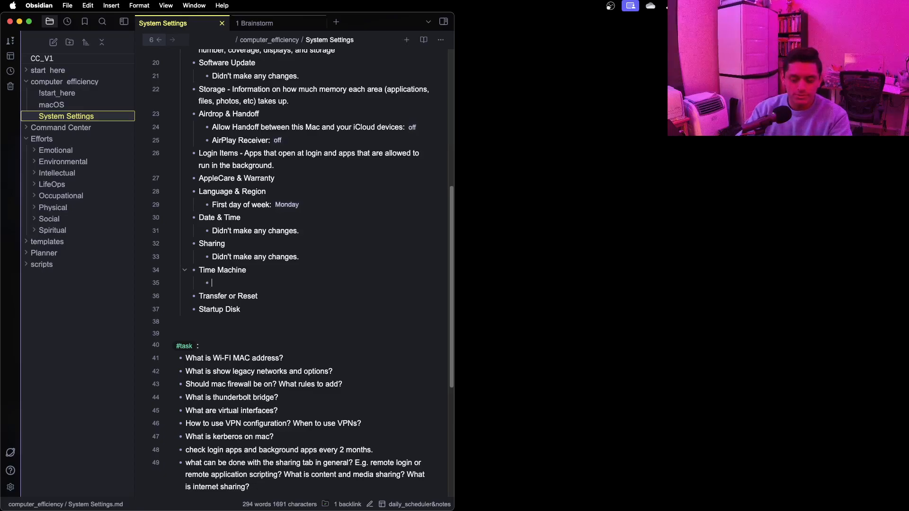
- Write an italic 'Come back to' reminder under Time Machine
text(*Come back to)
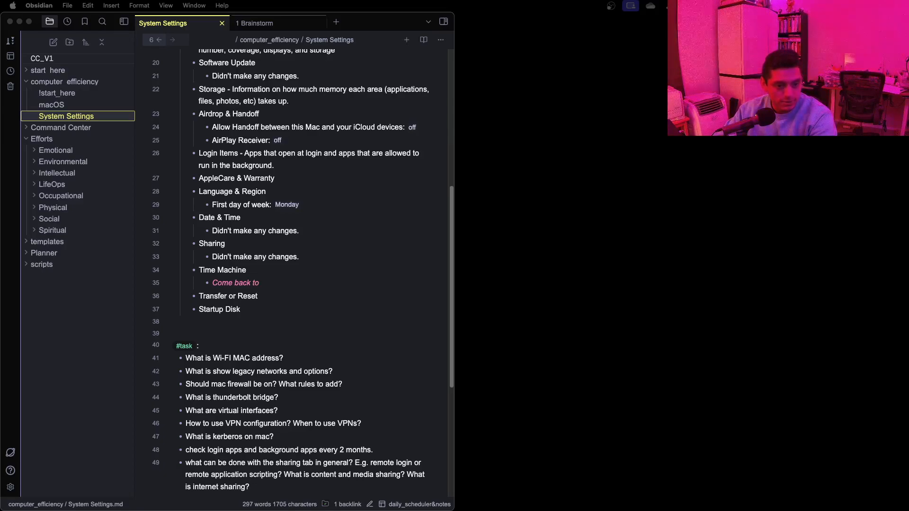
click(313, 290)
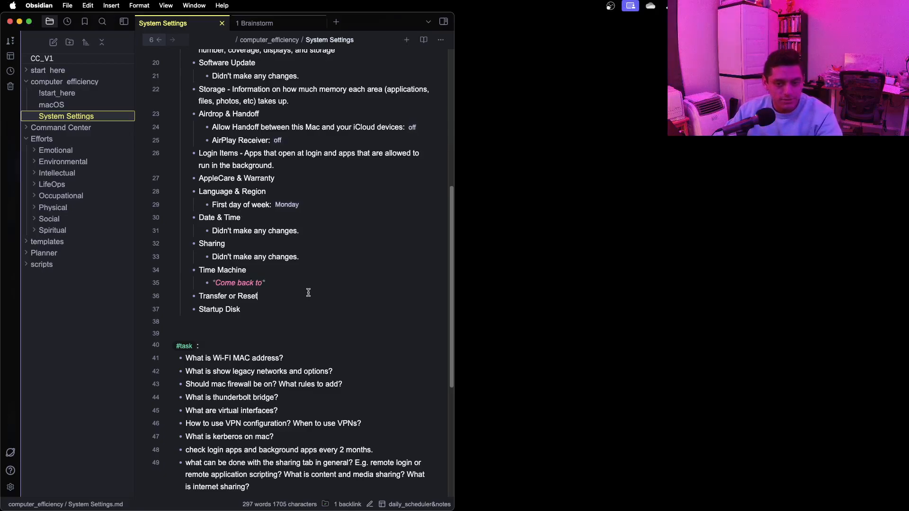
click(308, 293)
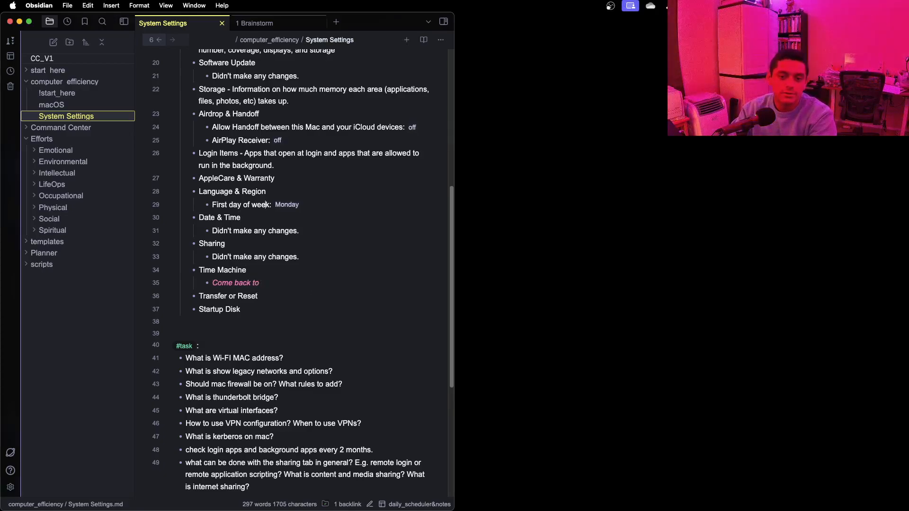
- Replace Sharing's 'Didn't make any changes.' sub-bullet with the italic 'Come back to' reminder
click(266, 191)
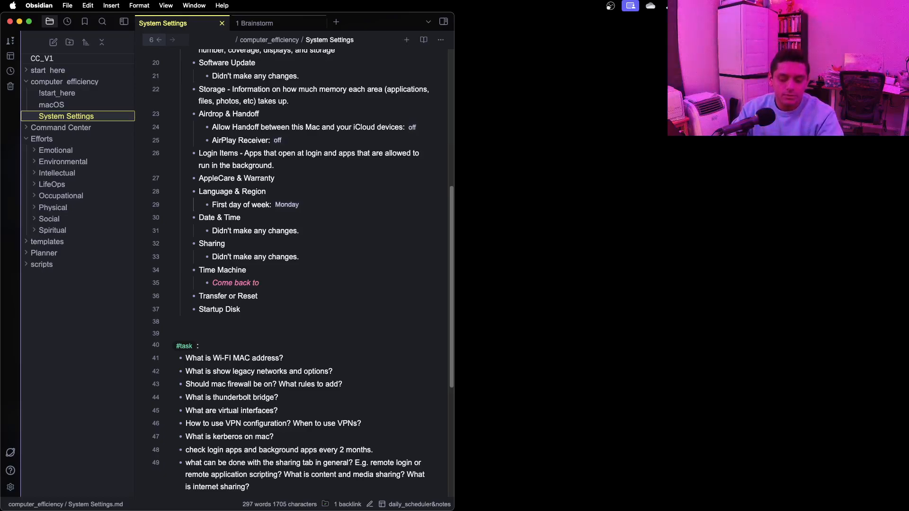
text(- Se)
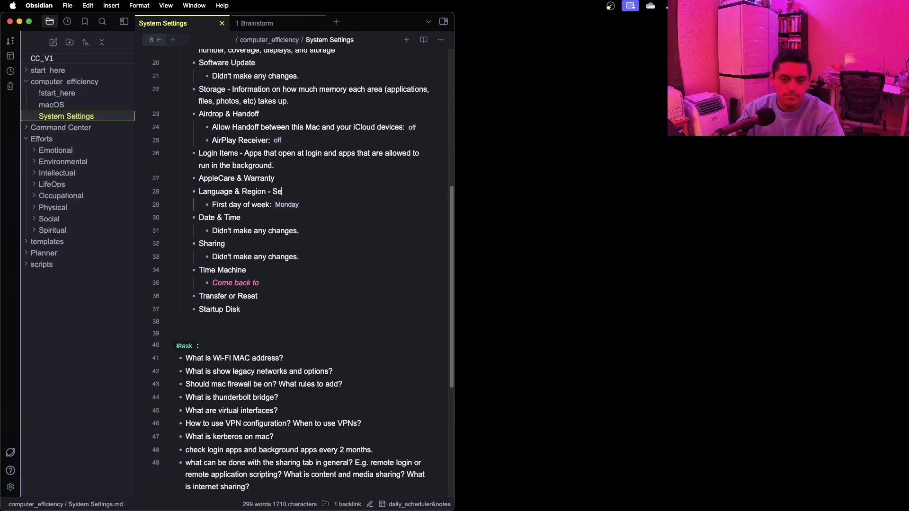
key(BackSpace)
key(BackSpace)
key(BackSpace)
key(BackSpace)
key(BackSpace)
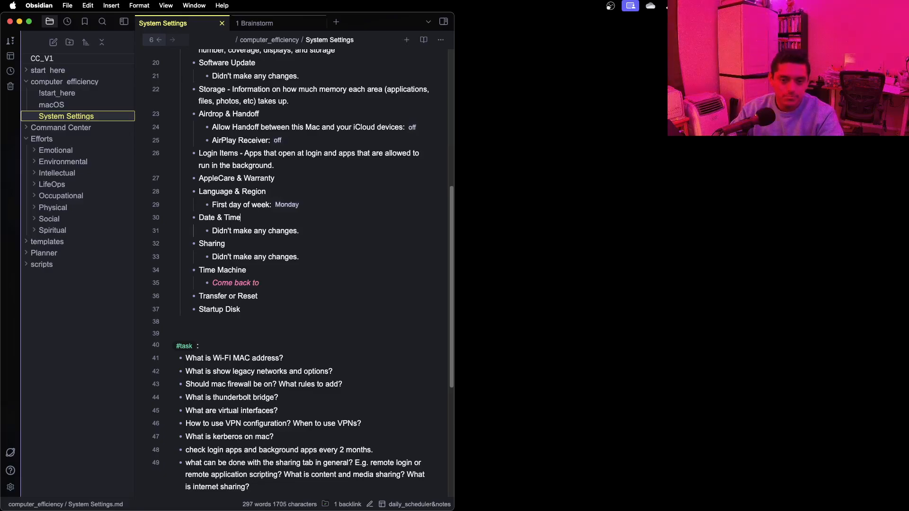
click(225, 244)
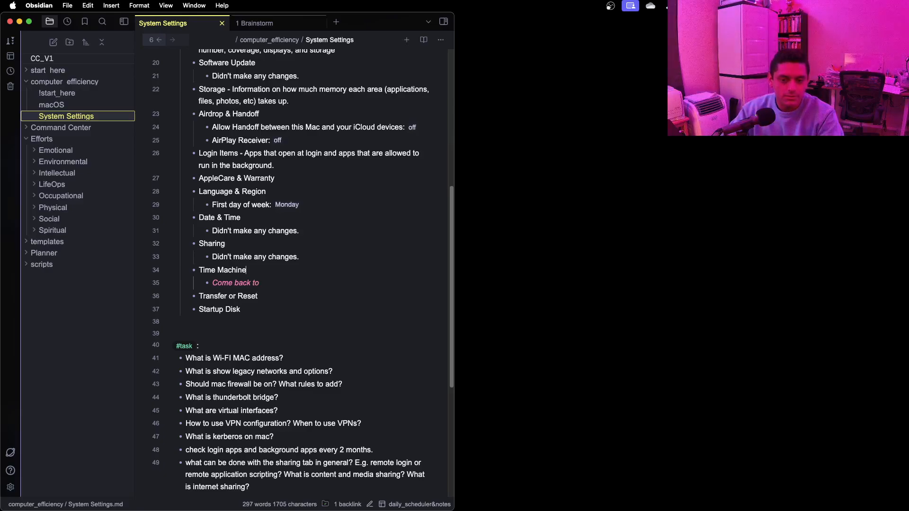
click(285, 283)
drag(286, 283, 212, 280)
key(super+c)
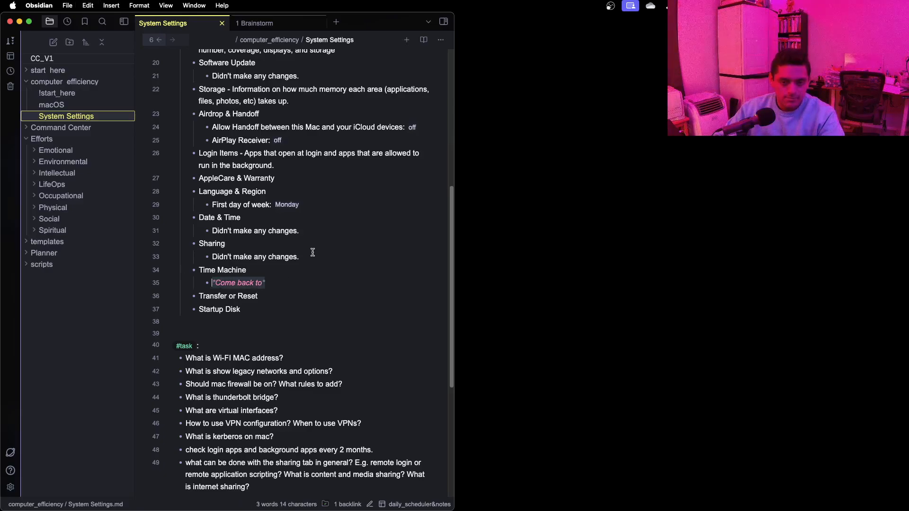
drag(299, 257, 214, 254)
key(super+v)
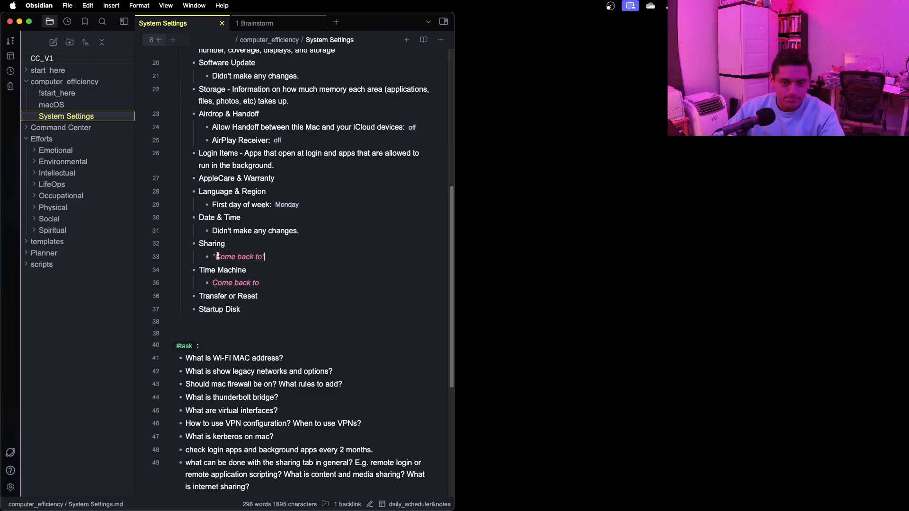
click(286, 295)
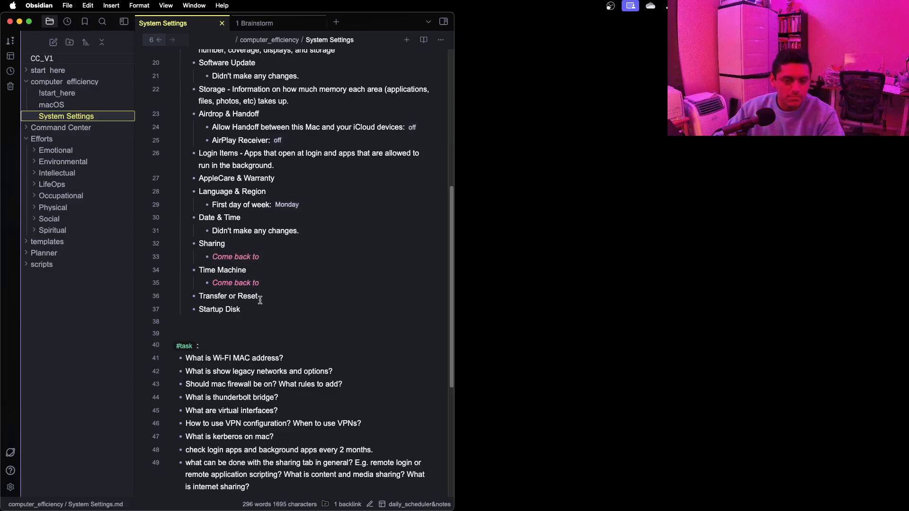
- Describe Transfer or Reset as 'Transfering mac information and factory reset.'
text(- )
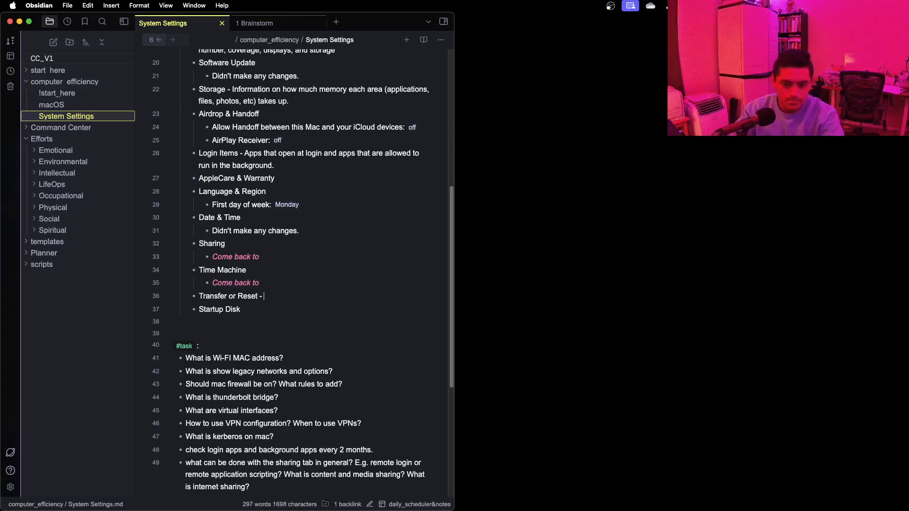
text(Transfer)
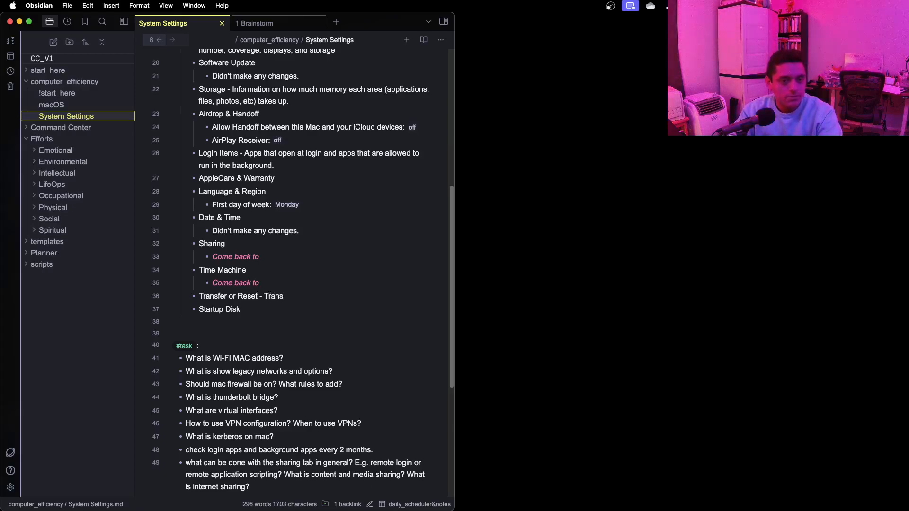
text(ing mac)
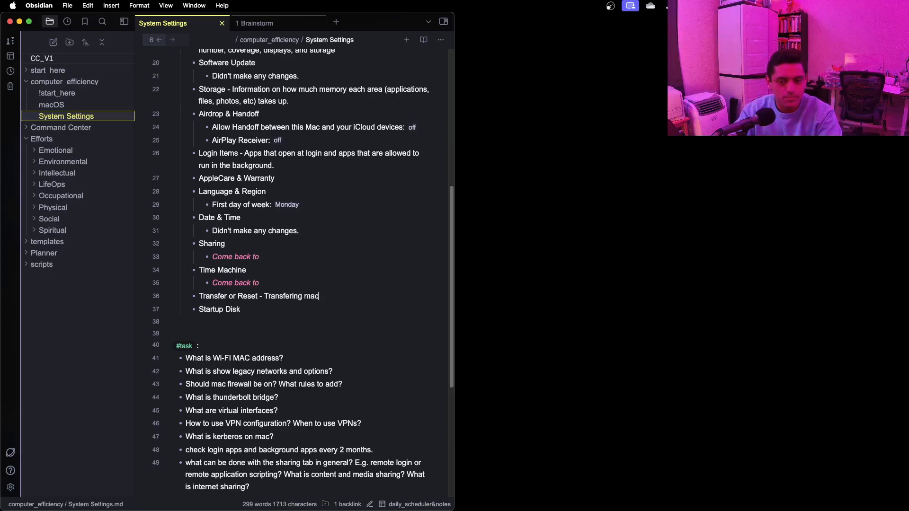
text( information )
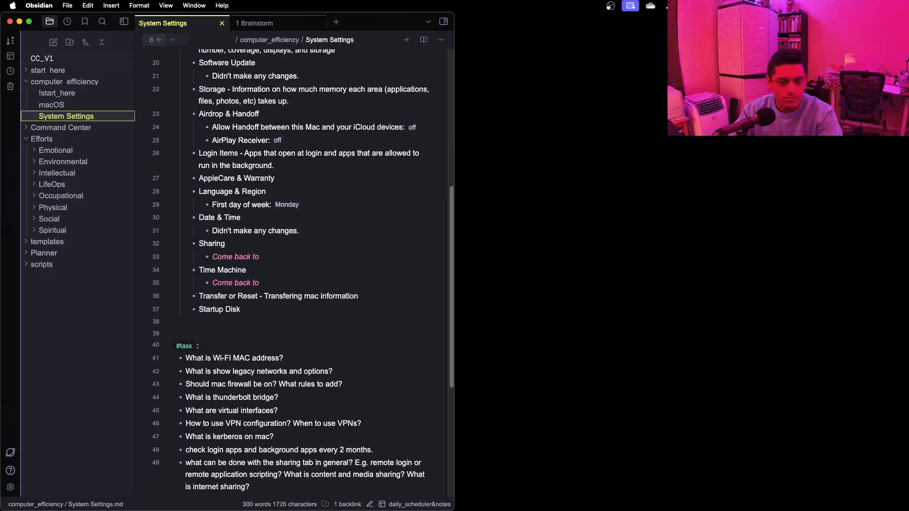
text(and e)
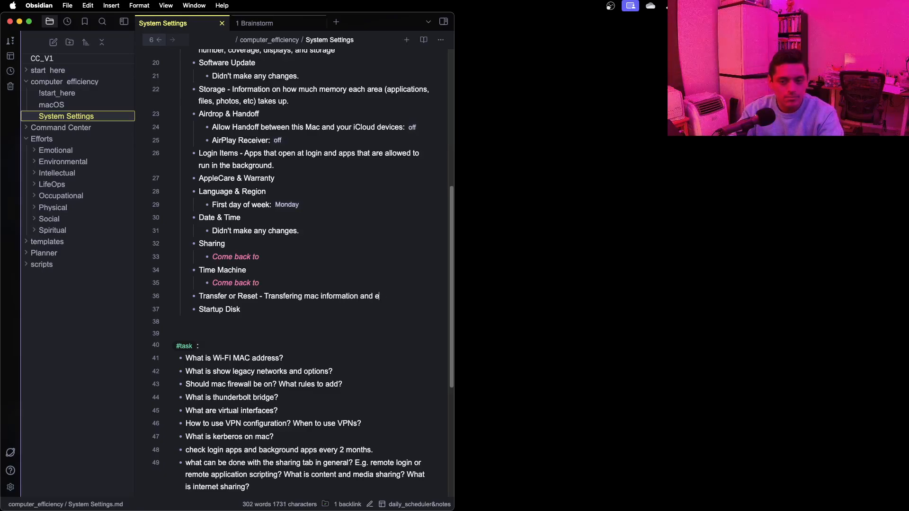
text(rase a)
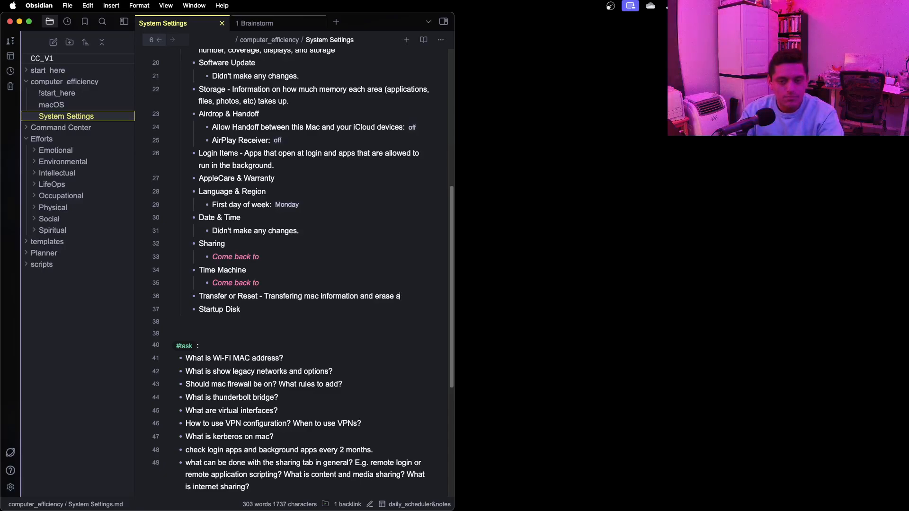
text(ll c)
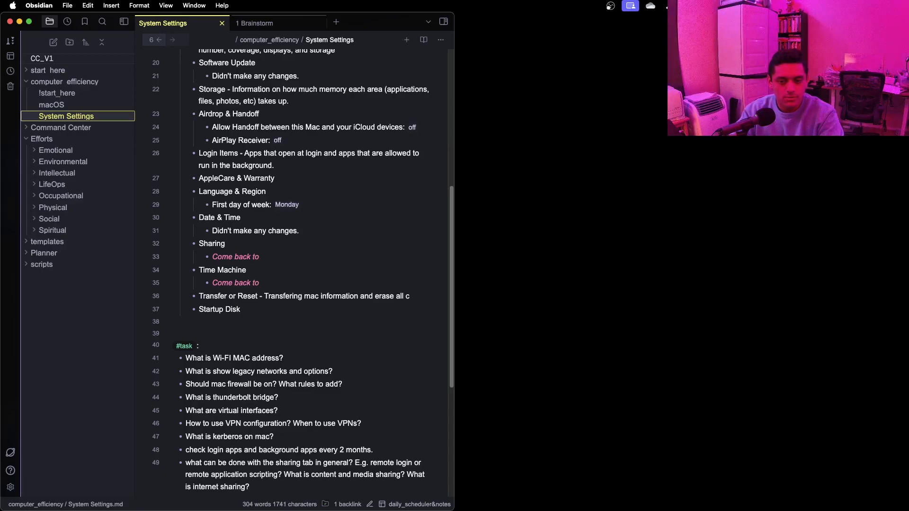
key(BackSpace)
key(BackSpace)
key(BackSpace)
key(BackSpace)
key(BackSpace)
key(BackSpace)
key(BackSpace)
key(BackSpace)
key(BackSpace)
key(BackSpace)
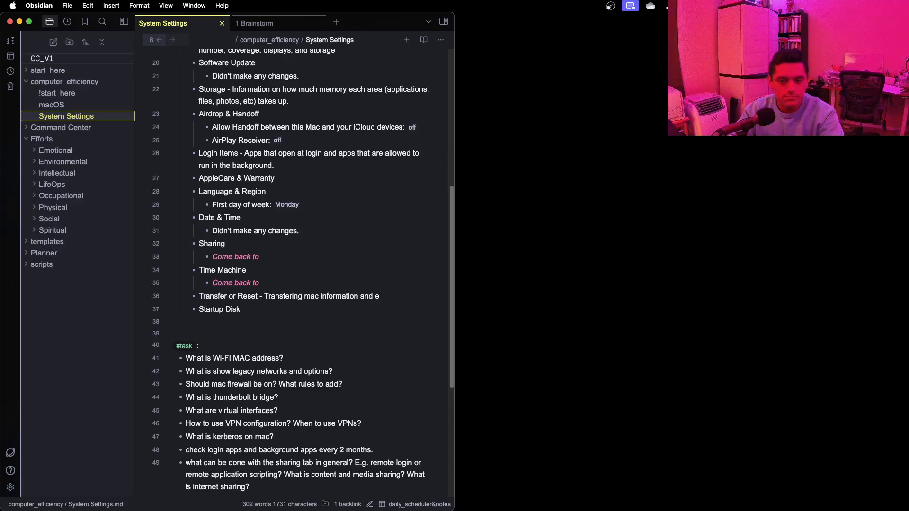
key(BackSpace)
text(factory reset.)
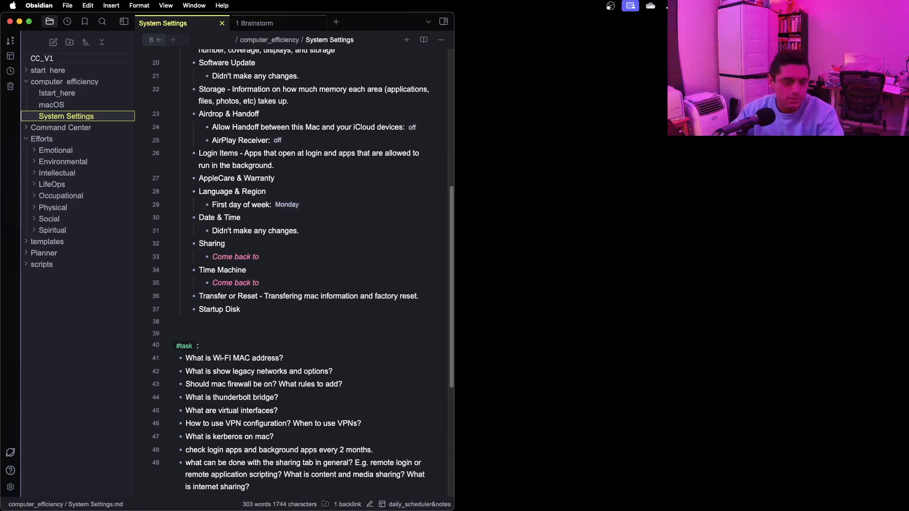
- Describe Startup Disk as 'Drive used to startup computer.'
key(Down)
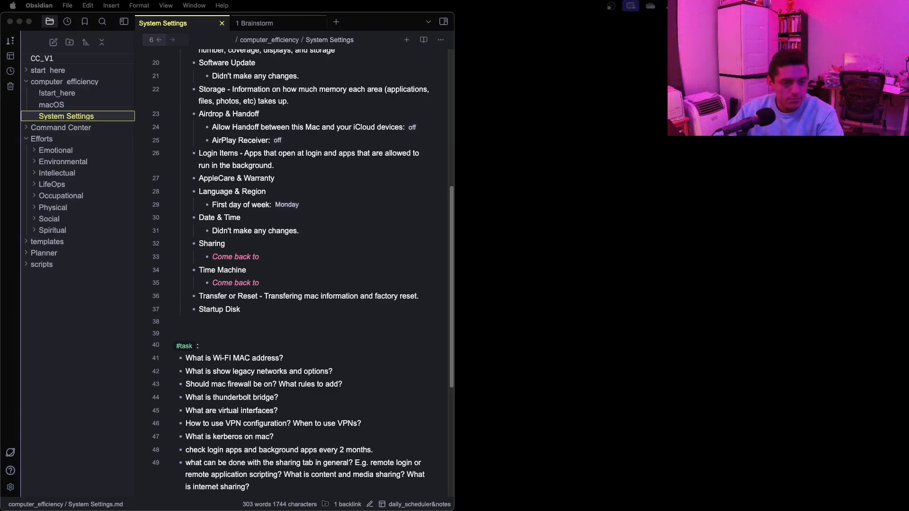
click(264, 298)
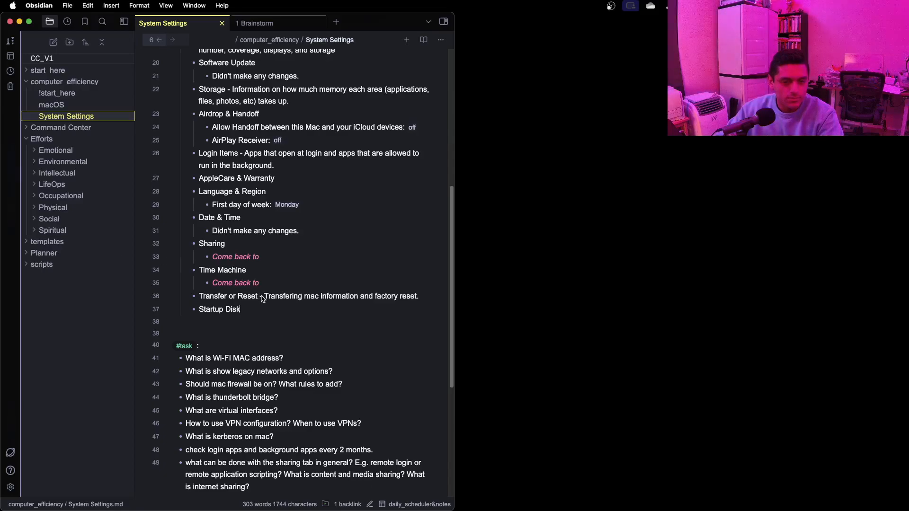
text(-)
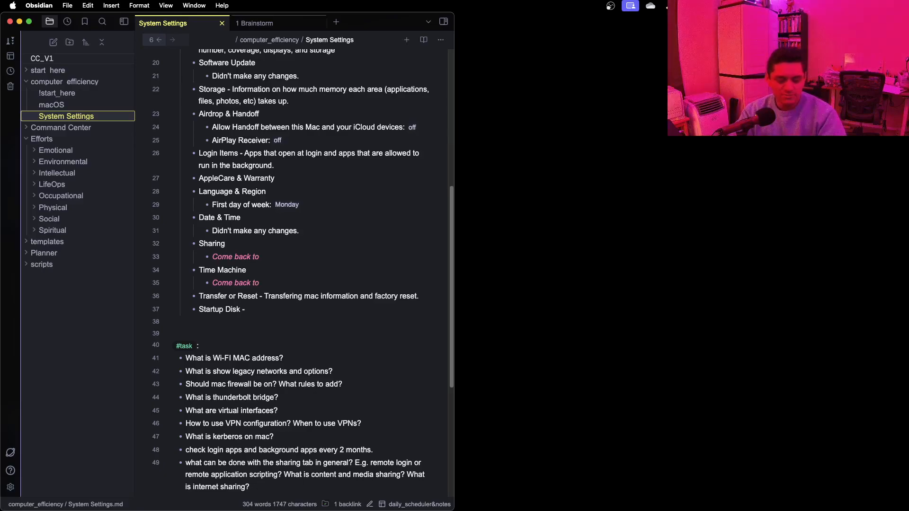
text(Dr)
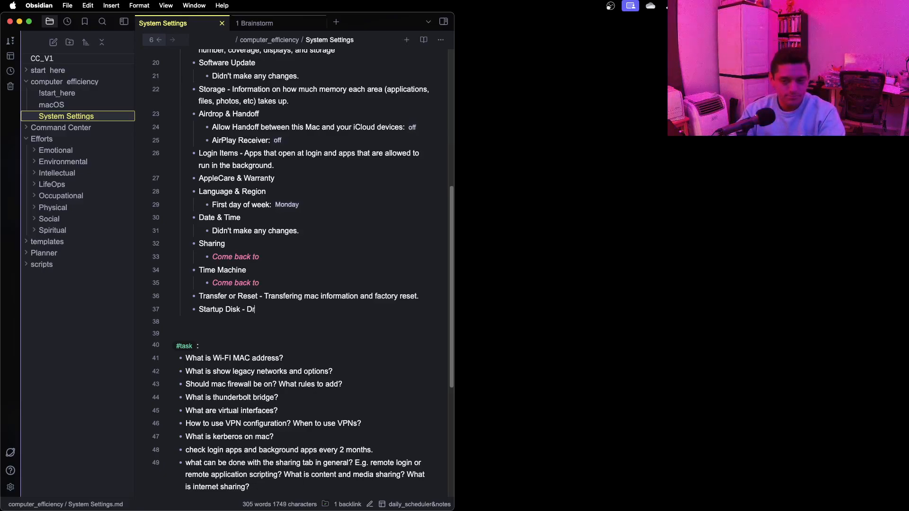
text(ive used )
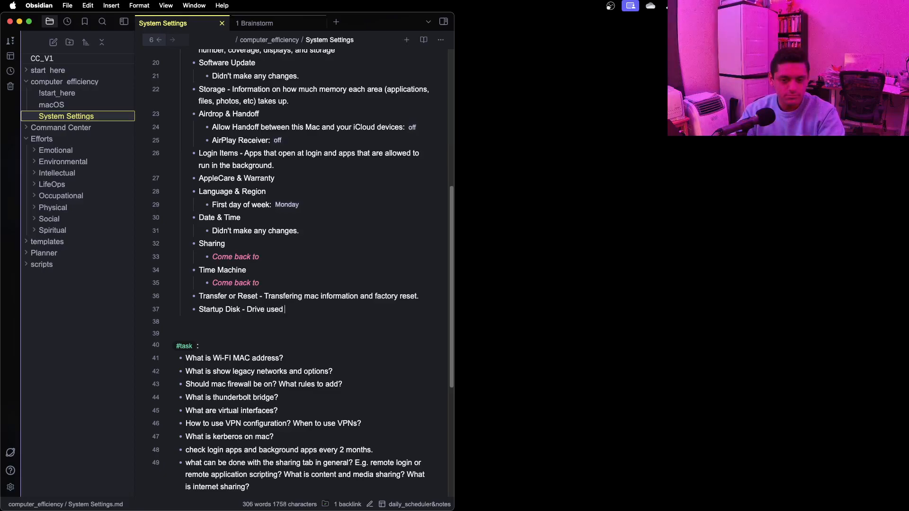
text(to startup compu)
key(BackSpace)
key(BackSpace)
text(up comput)
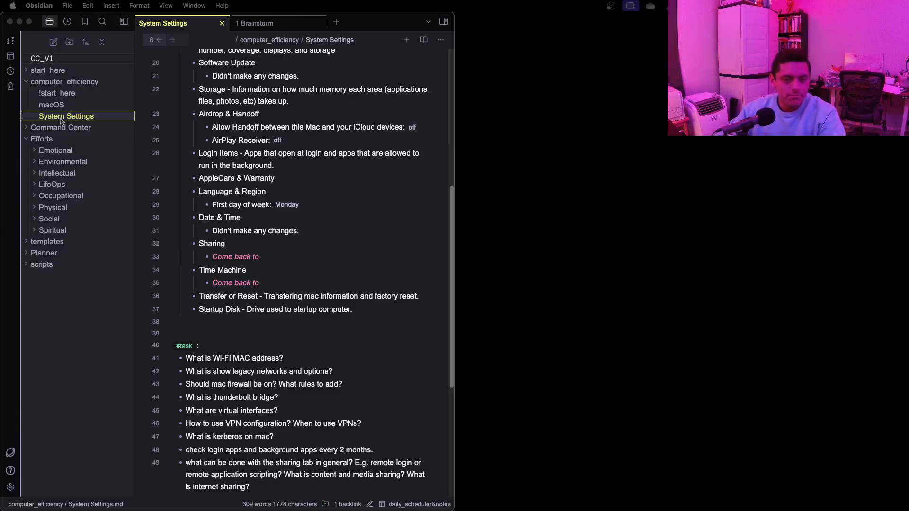
click(301, 230)
drag(302, 230, 211, 230)
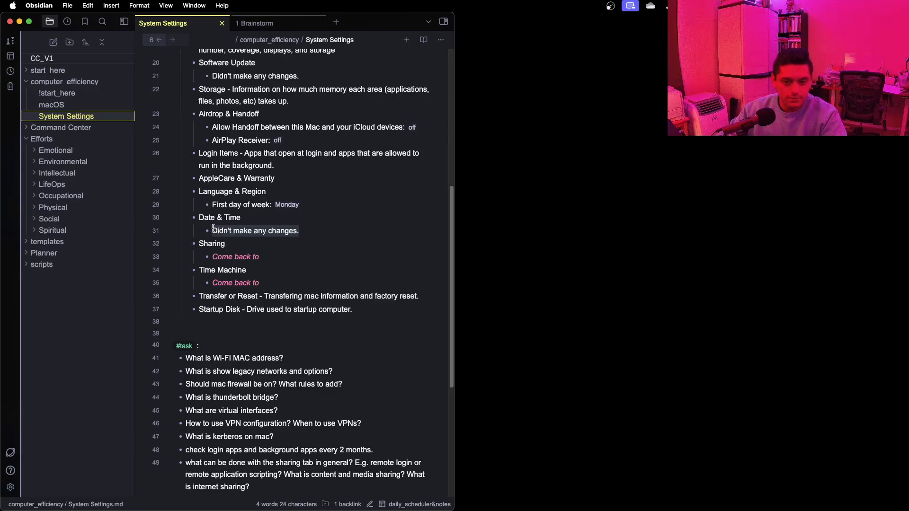
key(super+c)
click(428, 297)
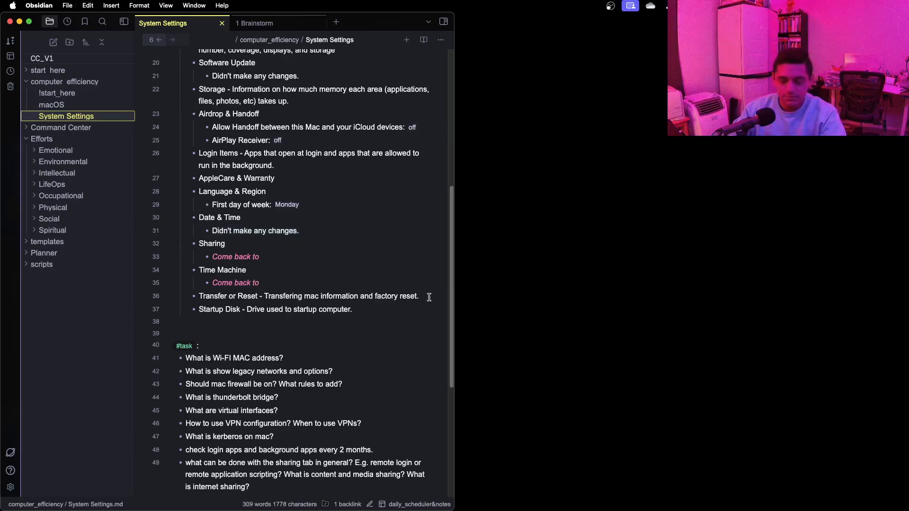
key(Return)
key(Tab)
key(super+v)
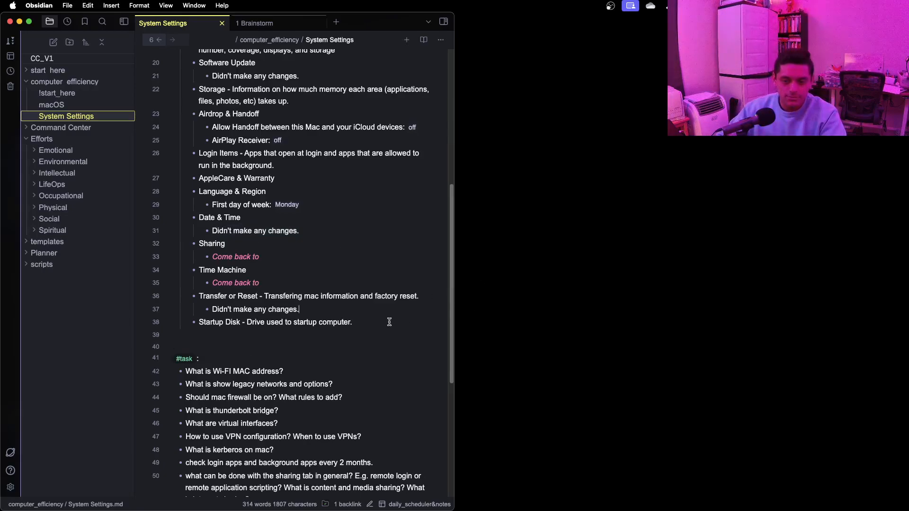
click(389, 322)
key(Return)
key(Tab)
key(super+v)
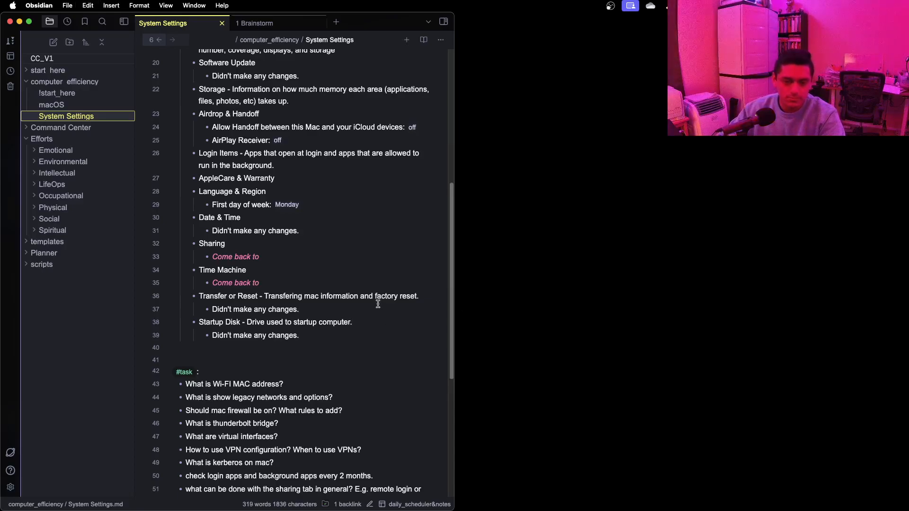
scroll(357, 274, down, 5)
scroll(357, 274, up, 10)
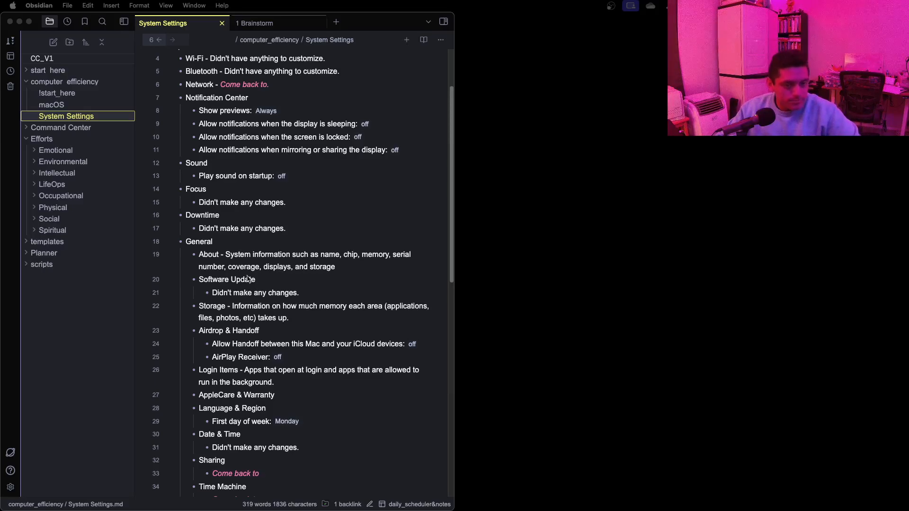
click(281, 303)
scroll(279, 300, down, 10)
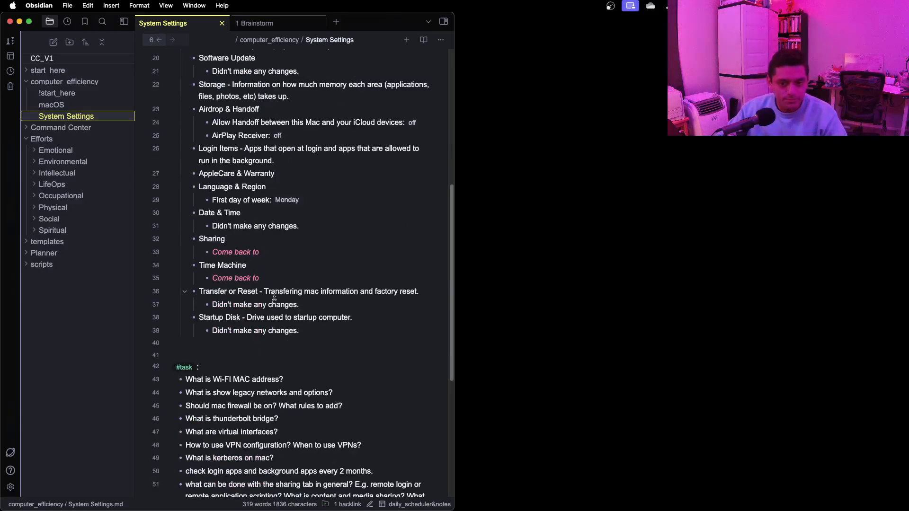
scroll(275, 297, up, 5)
scroll(271, 297, up, 3)
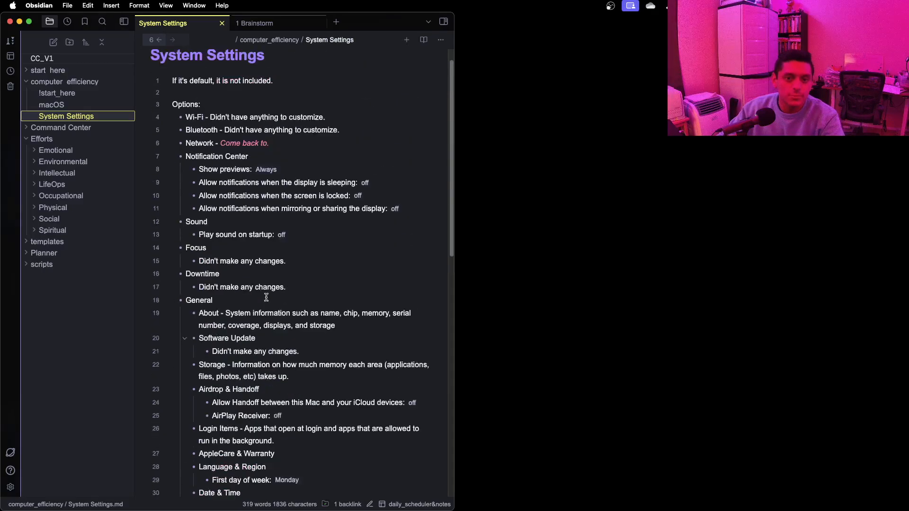
scroll(267, 297, down, 3)
scroll(267, 297, up, 3)
scroll(266, 298, down, 3)
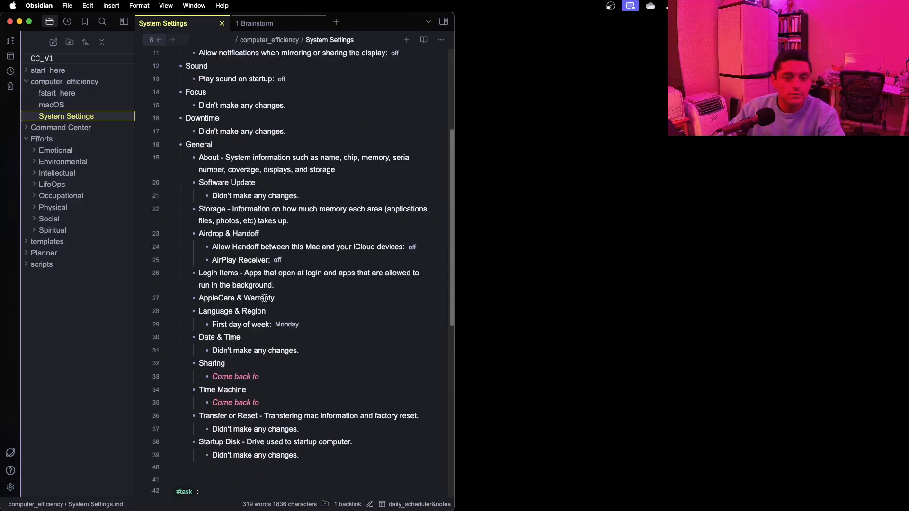
scroll(264, 298, up, 4)
scroll(264, 298, down, 5)
- Add a top-level 'Appearance' section at the end of the options list
key(Return)
key(shift+Tab)
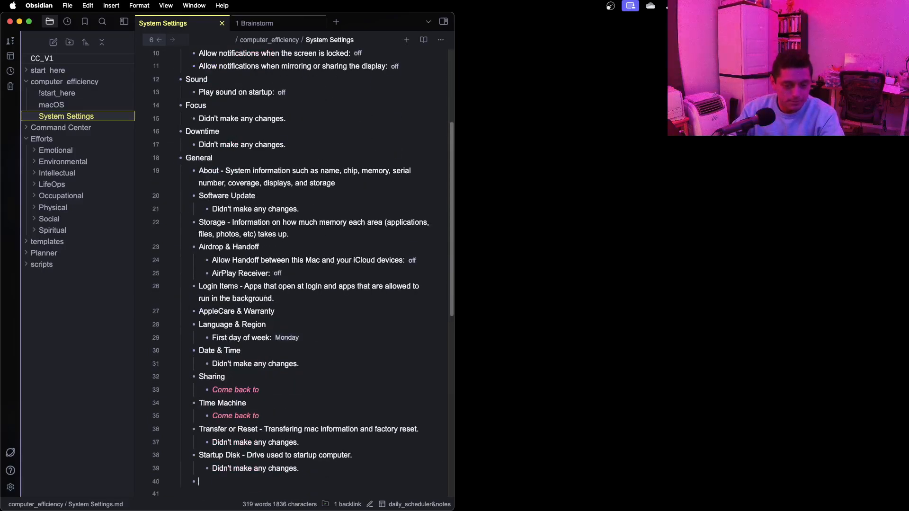
key(shift+Tab)
text(Appe)
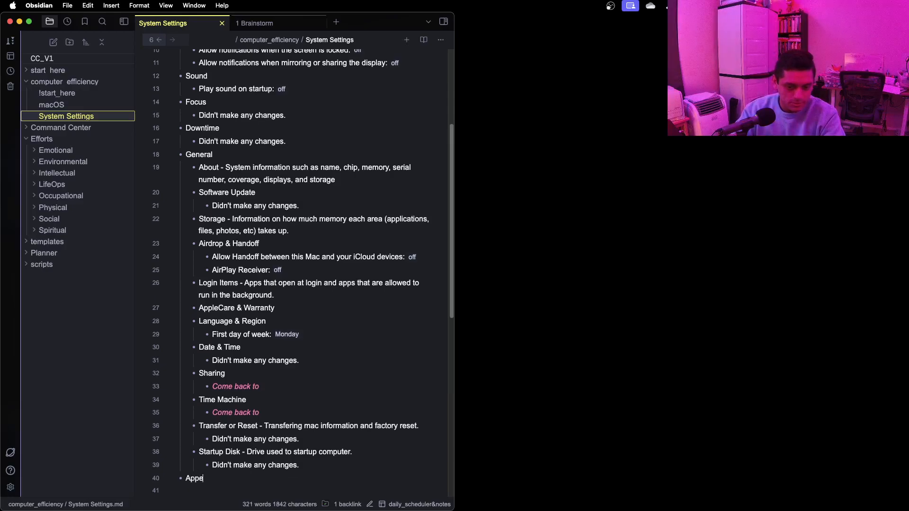
text(arance)
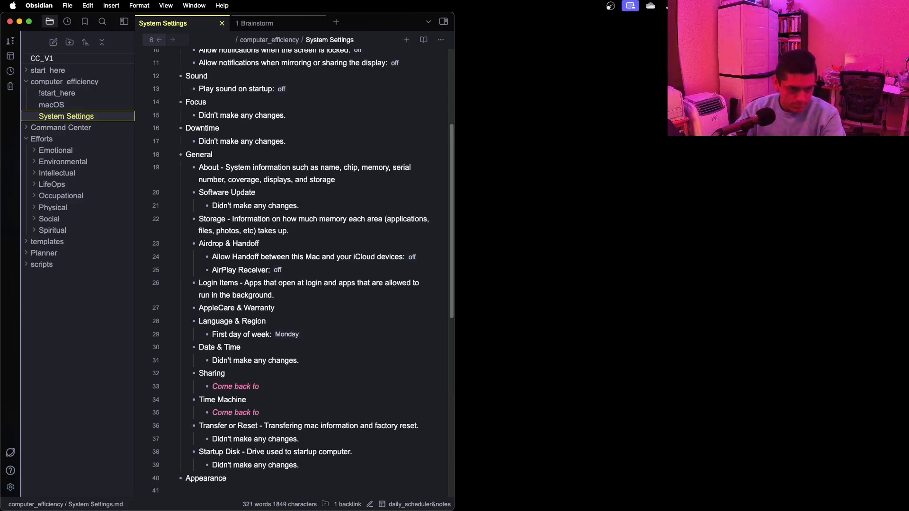
- Nest 'Appearance: `Dark`' under Appearance, with a new bullet below it
key(Return)
key(Tab)
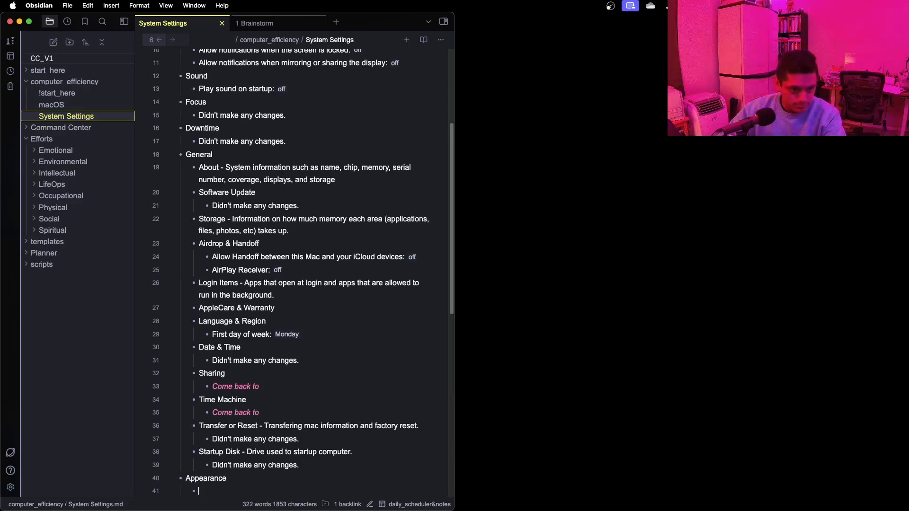
scroll(294, 272, down, 5)
text(A)
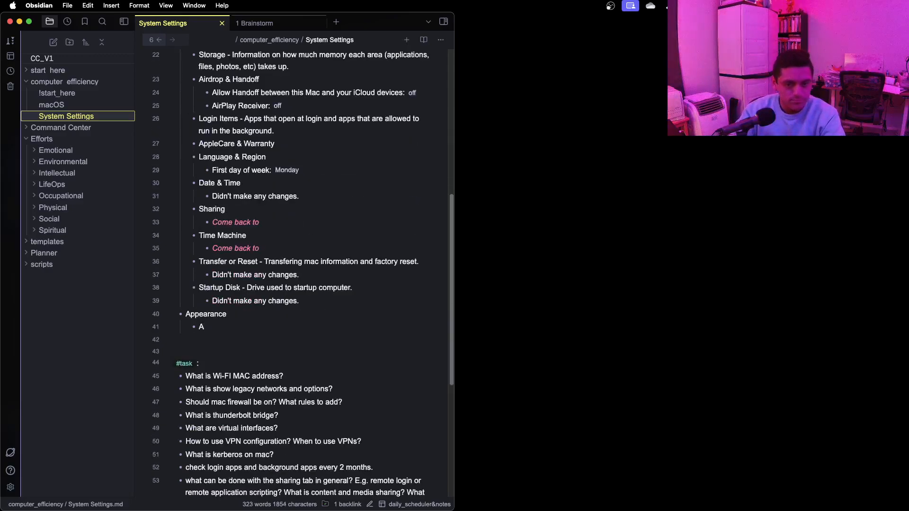
text(ppearance)
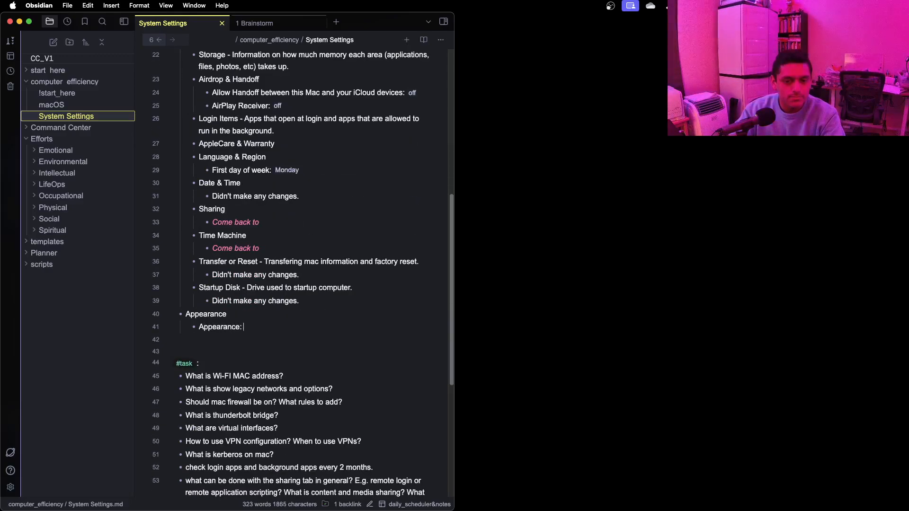
text(: `Dark)
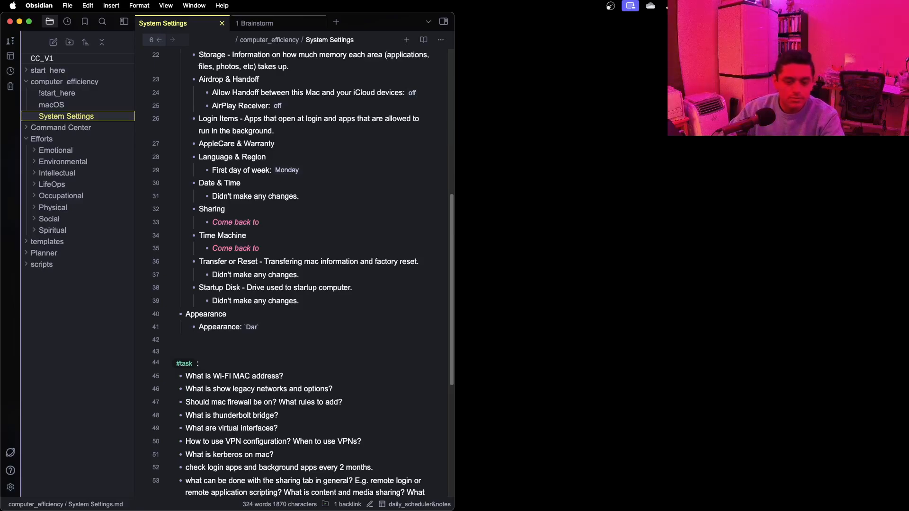
key(Return)
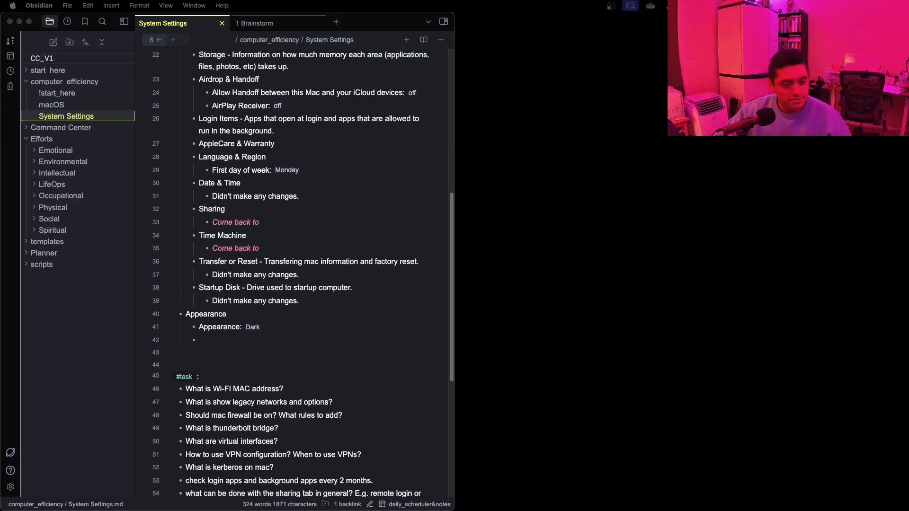
click(252, 339)
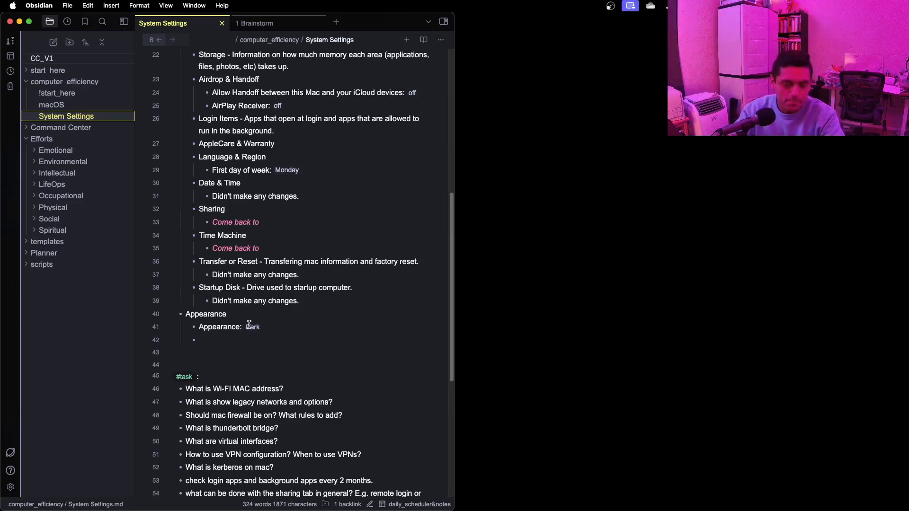
key(BackSpace)
key(BackSpace)
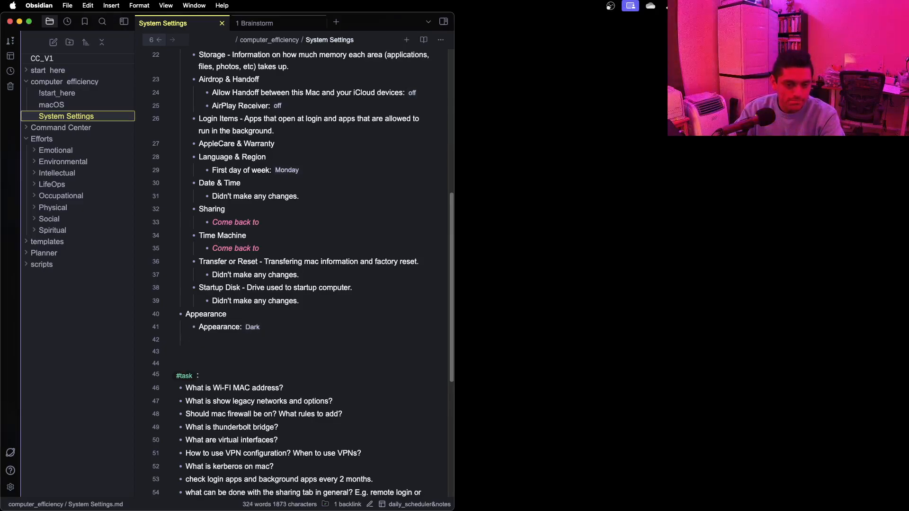
key(Return)
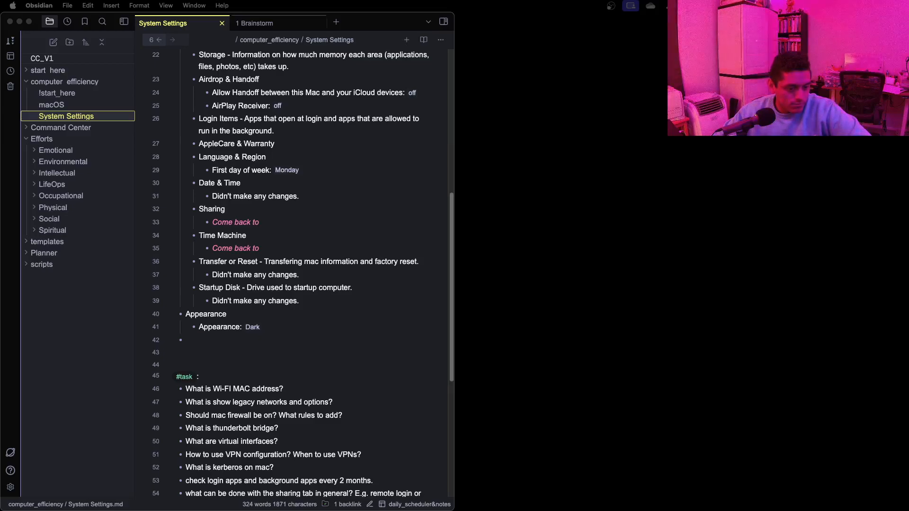
- Return to the empty bullet below 'Appearance: Dark' to continue editing
click(317, 320)
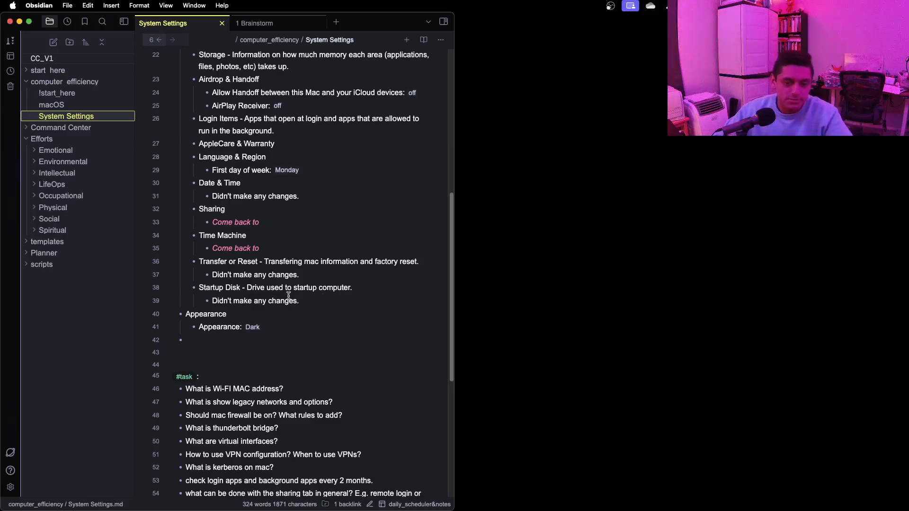
- Add an 'Accessibility' section with a copied 'Didn't make any changes.' sub-entry
text(Acc)
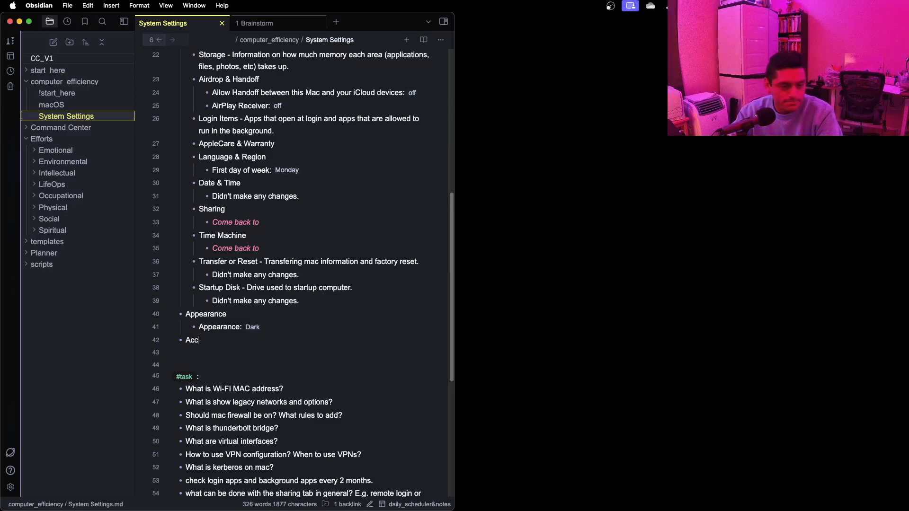
text(essibility)
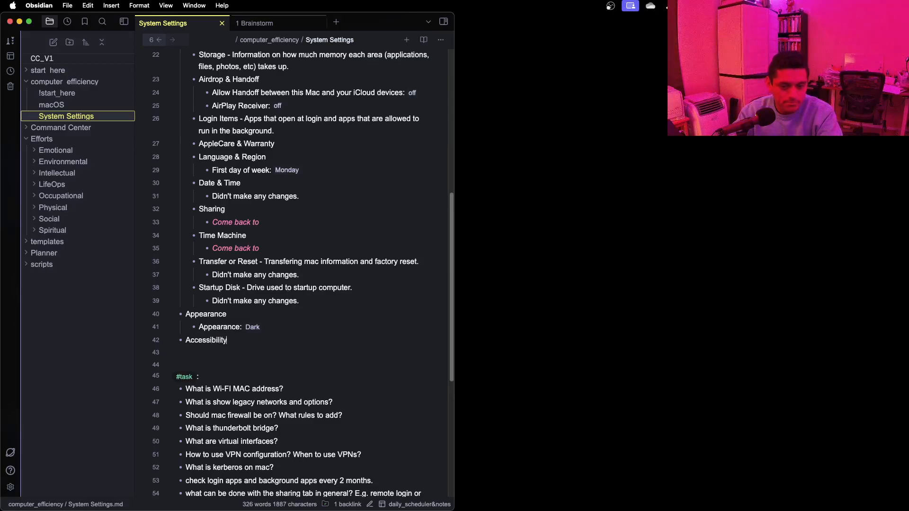
key(Return)
key(Tab)
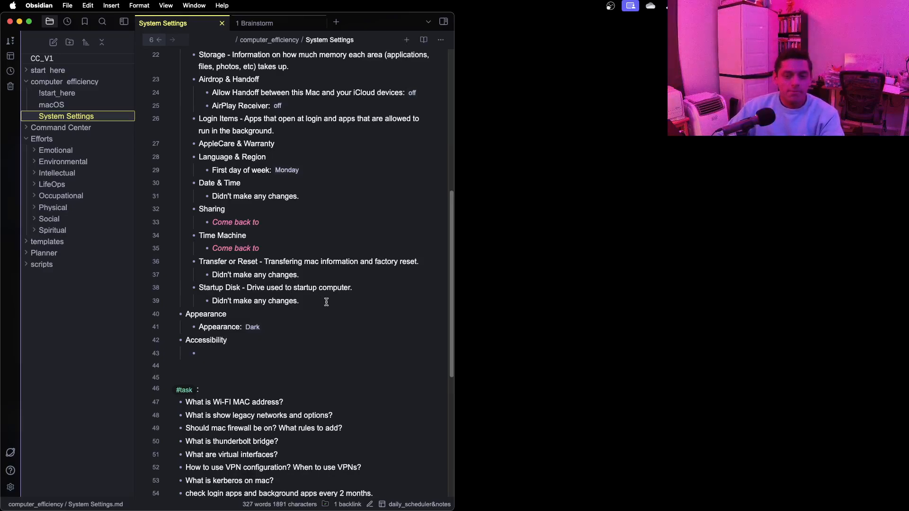
drag(317, 301, 214, 299)
key(cmd+c)
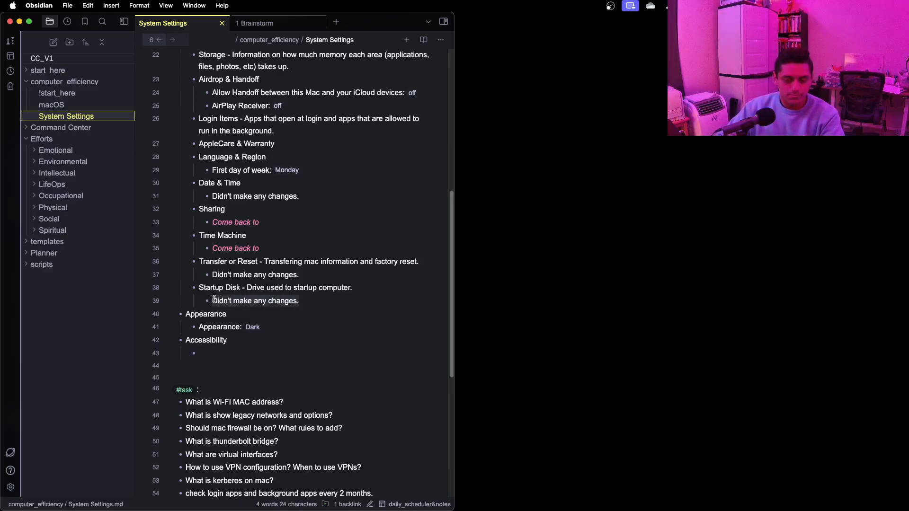
click(213, 353)
key(cmd+v)
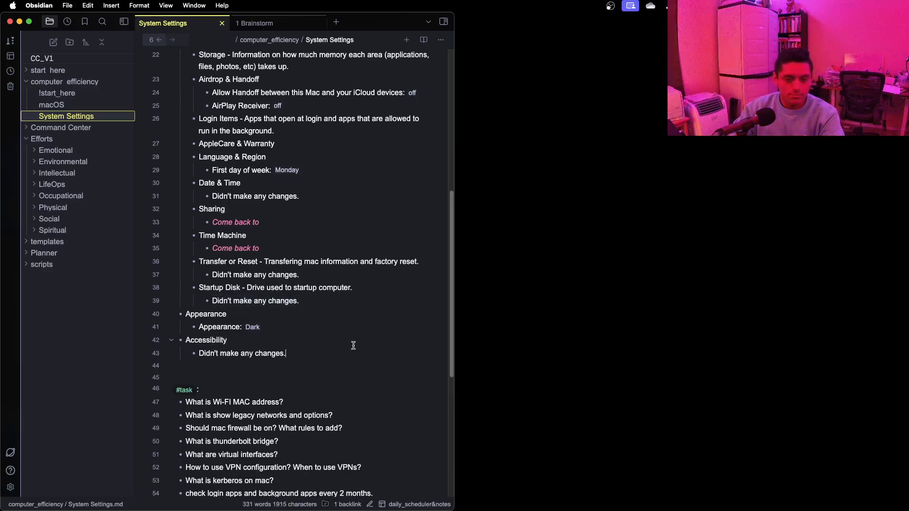
- Start a new top-level entry below Accessibility, beginning 'Control Cen'
key(Return)
key(Return)
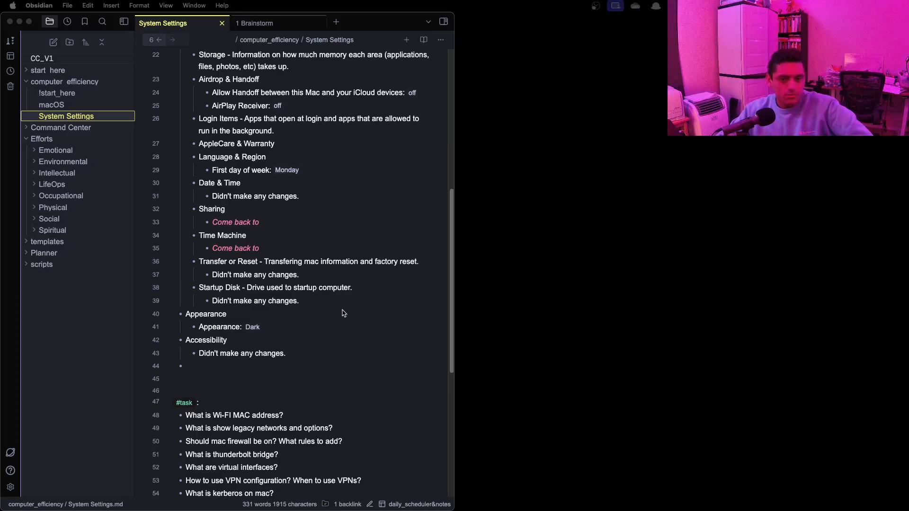
click(300, 380)
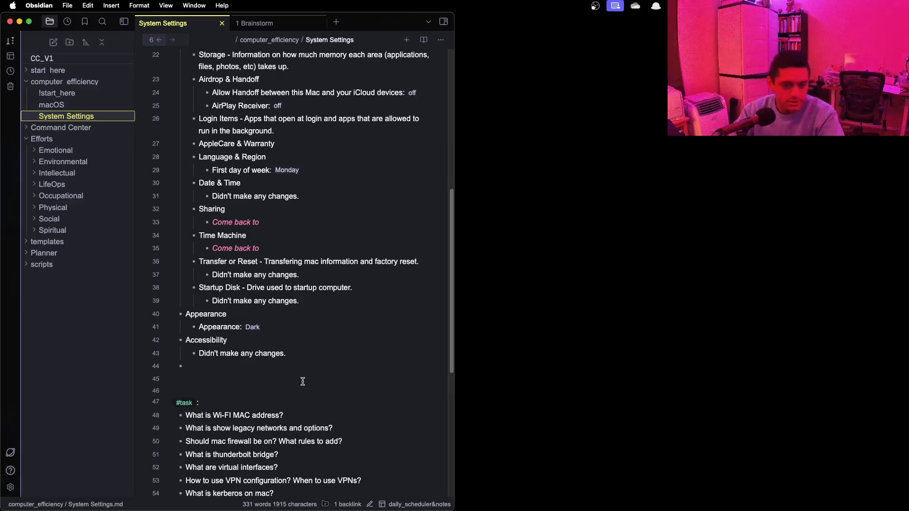
text(Control Cen)
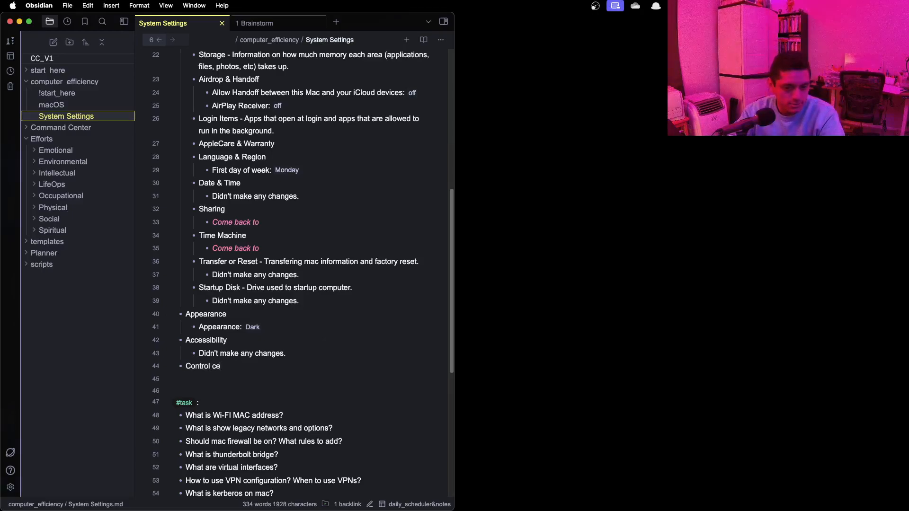
- Finish the heading as 'Control Center - Items to show in menu bar' with an empty bullet beneath
key(BackSpace)
key(BackSpace)
key(BackSpace)
text(Center)
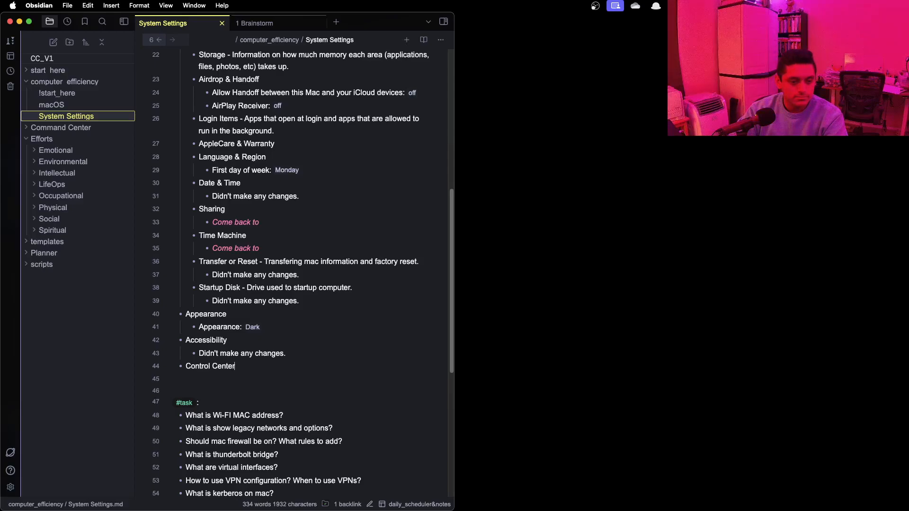
text( -)
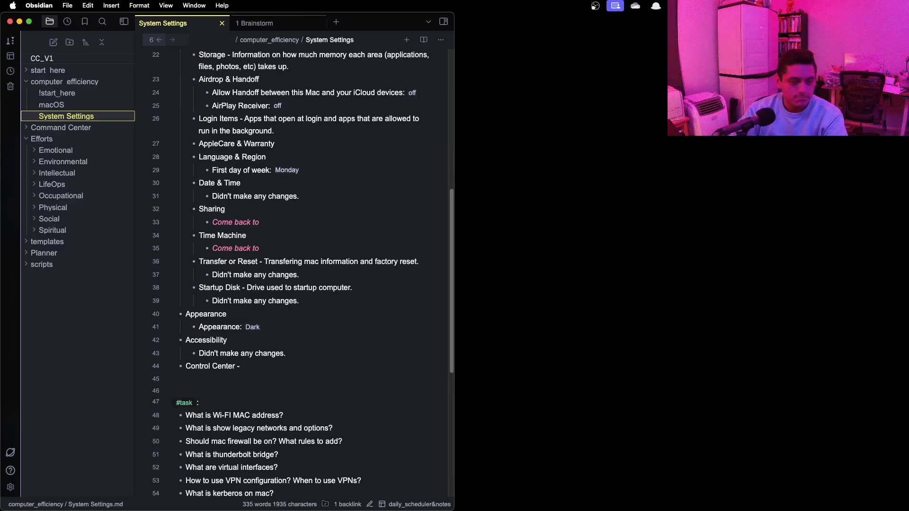
key(BackSpace)
key(BackSpace)
key(BackSpace)
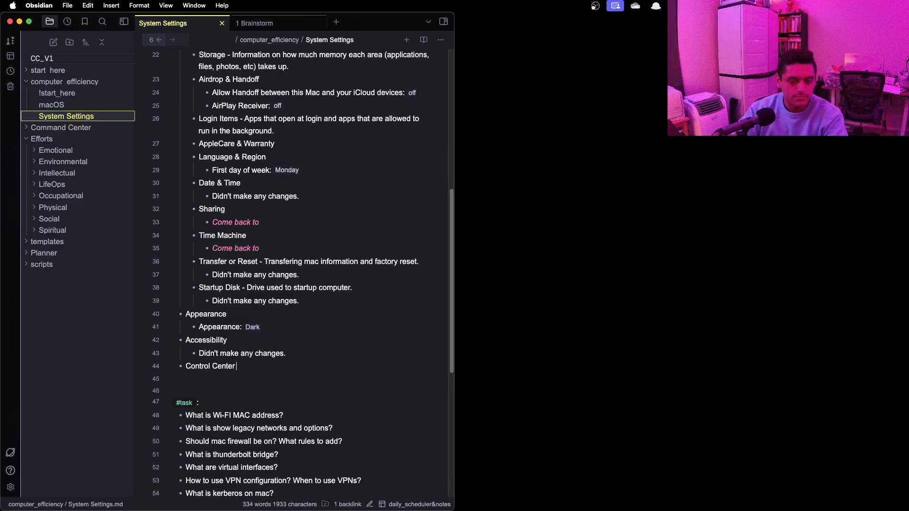
key(Return)
key(BackSpace)
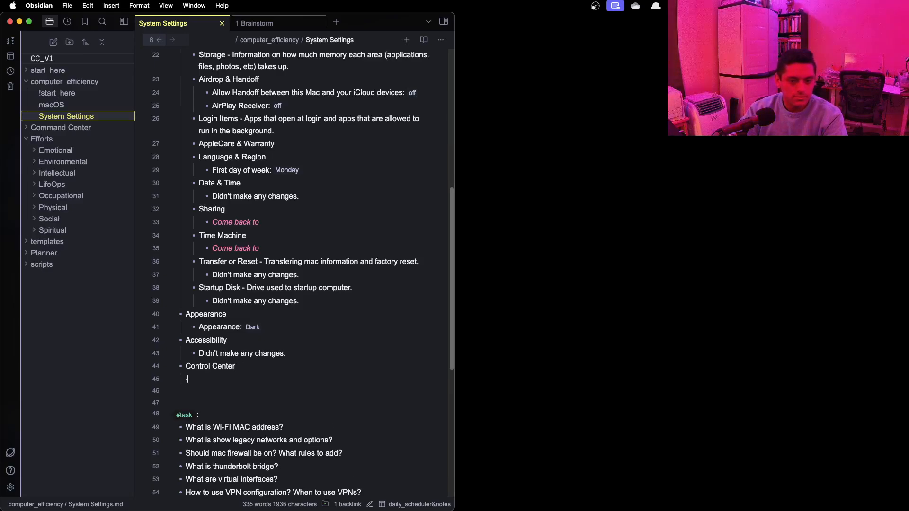
key(BackSpace)
key(BackSpace)
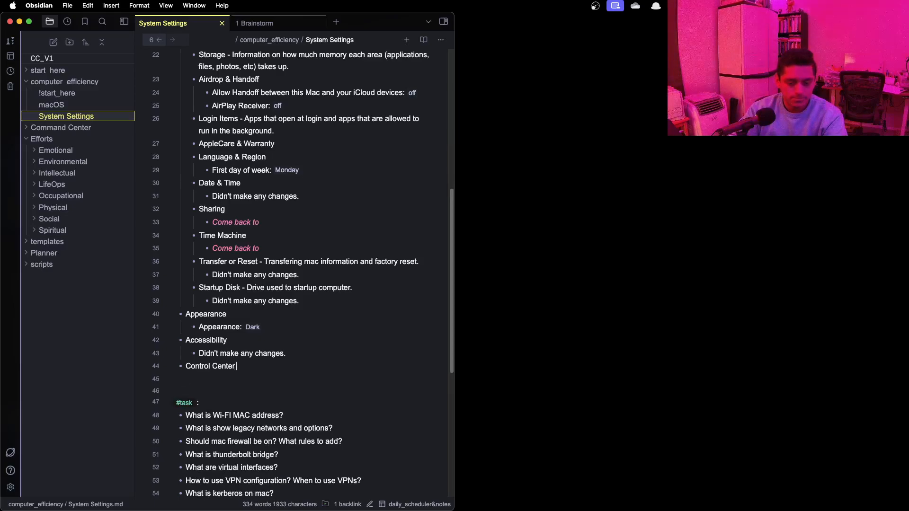
text(- Items to )
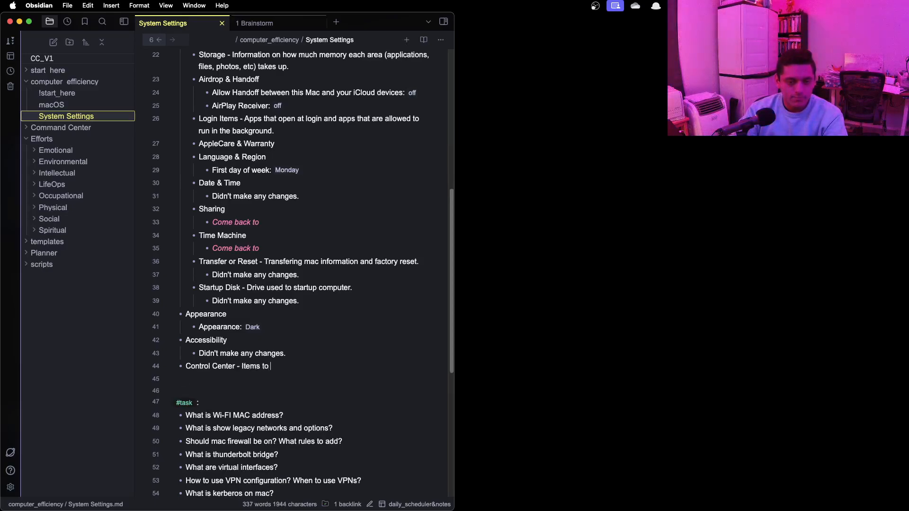
text(show in)
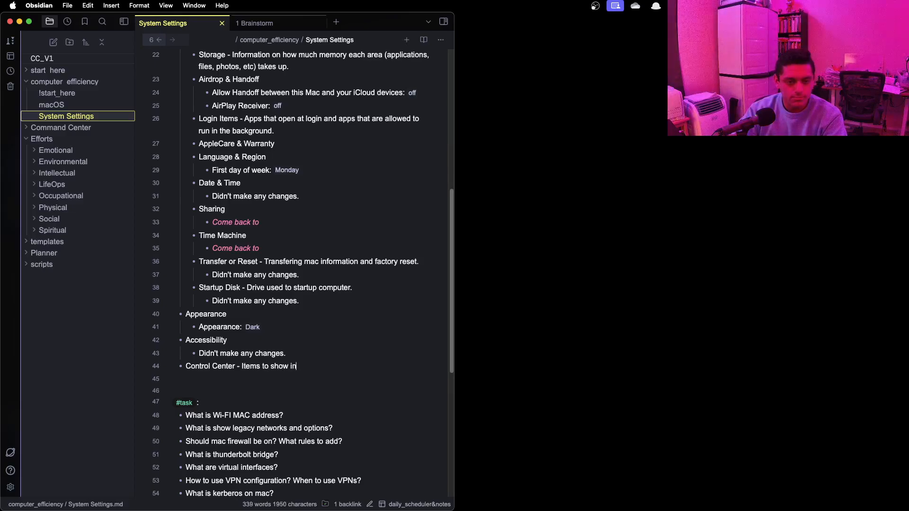
text( menu ba)
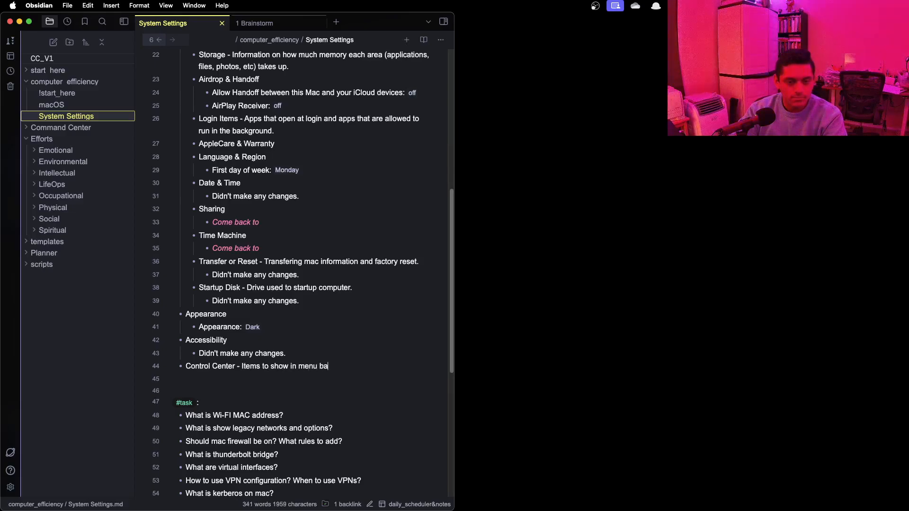
text(r)
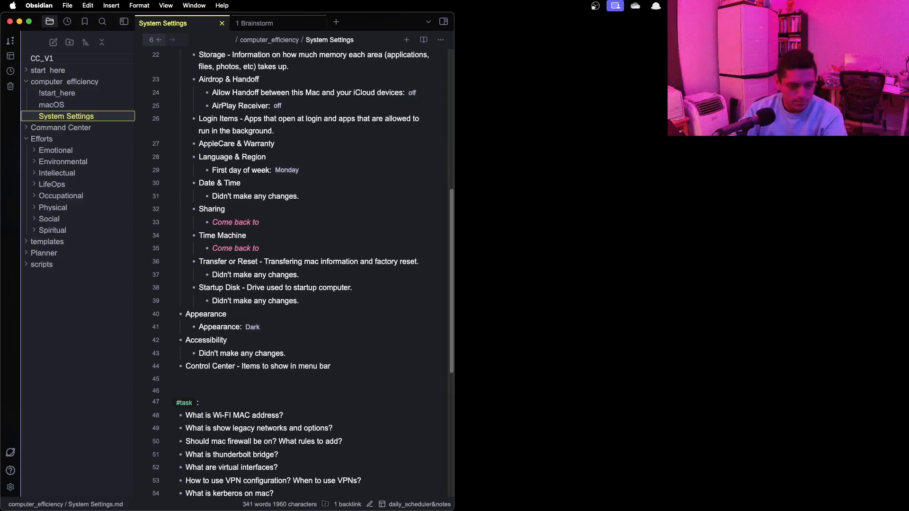
key(Return)
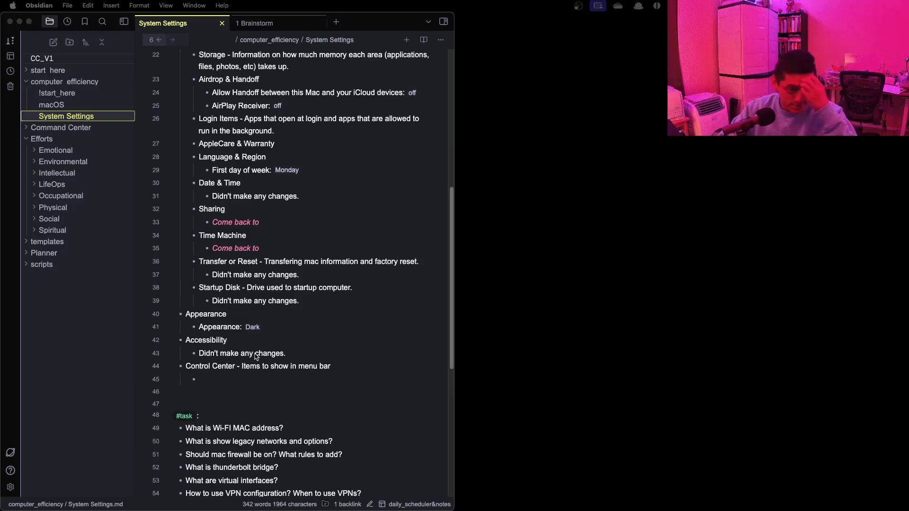
click(256, 369)
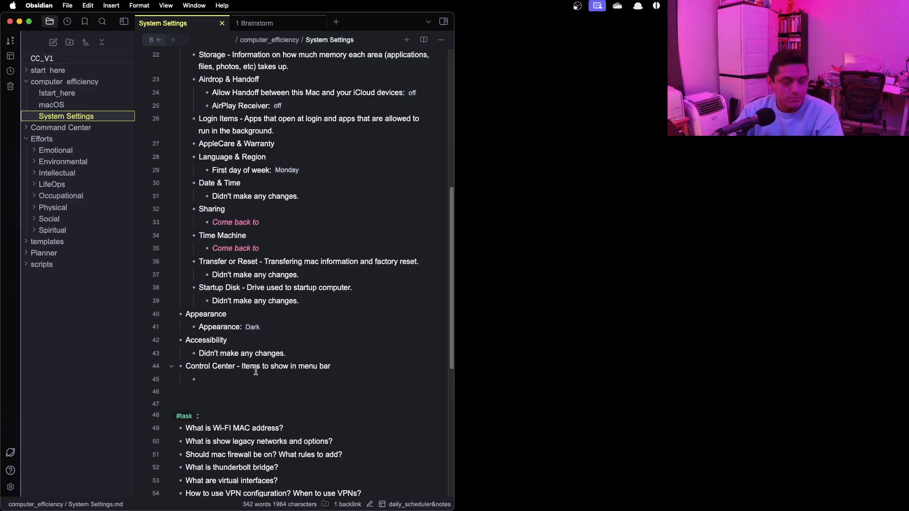
- List 'Stage manager: *Come back to.*' and 'Bluetooth: `Show in menu bar`' under Control Center
text(Stage ma)
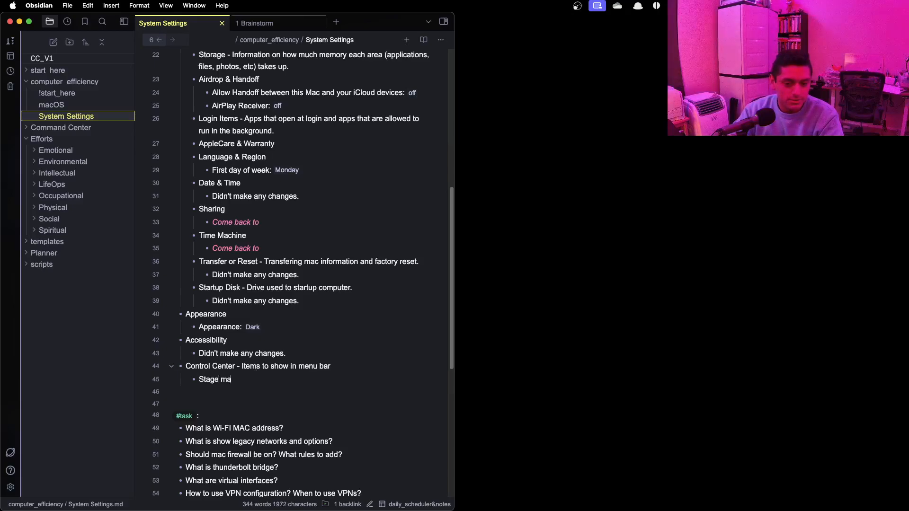
text(nager:)
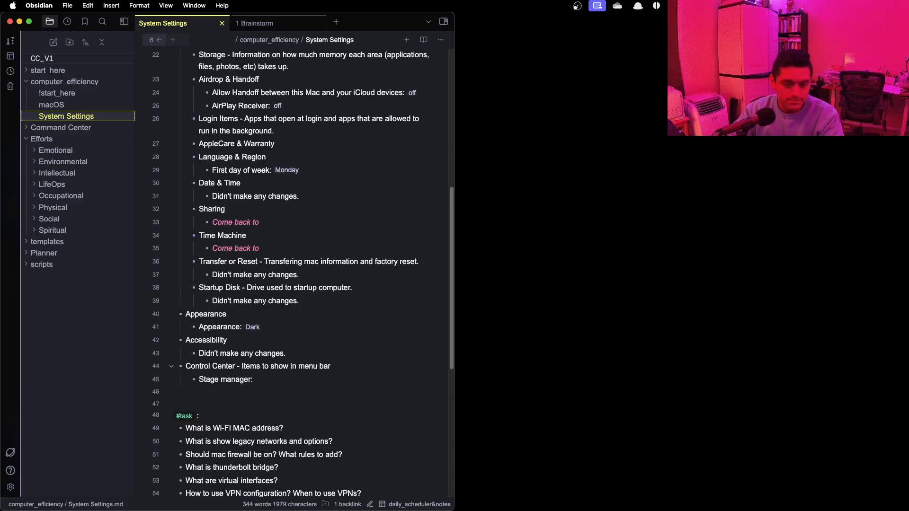
key(BackSpace)
key(BackSpace)
text(: )
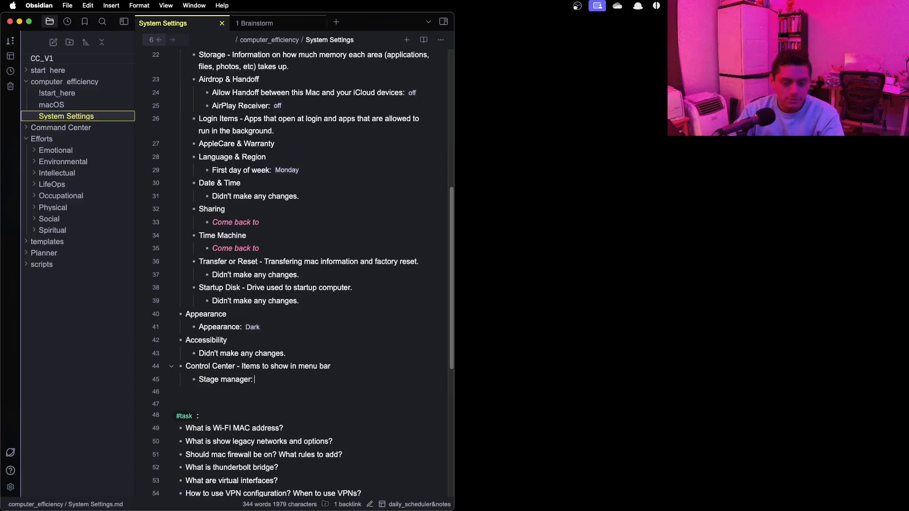
text(*)
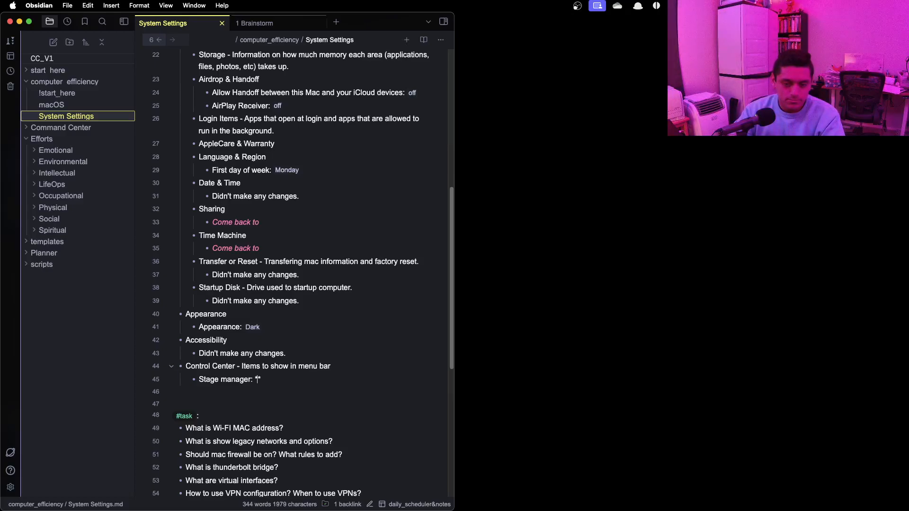
text(Come back to.)
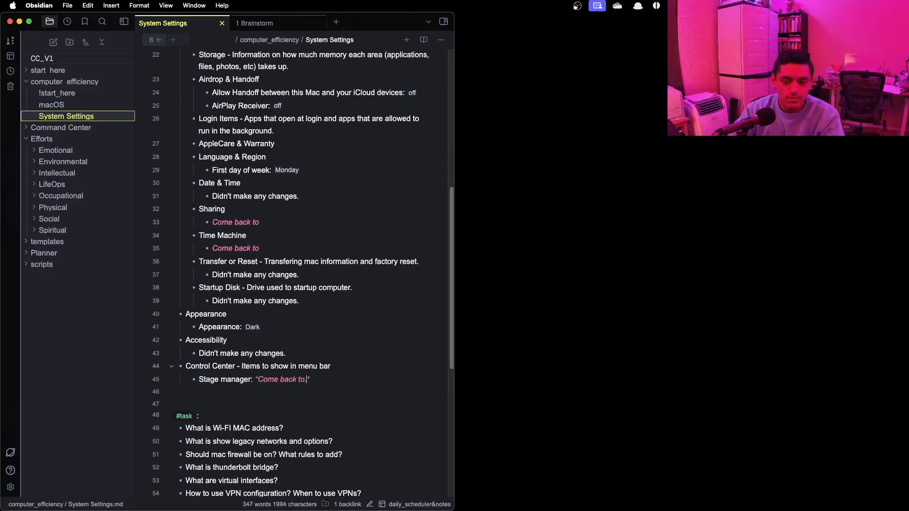
key(Return)
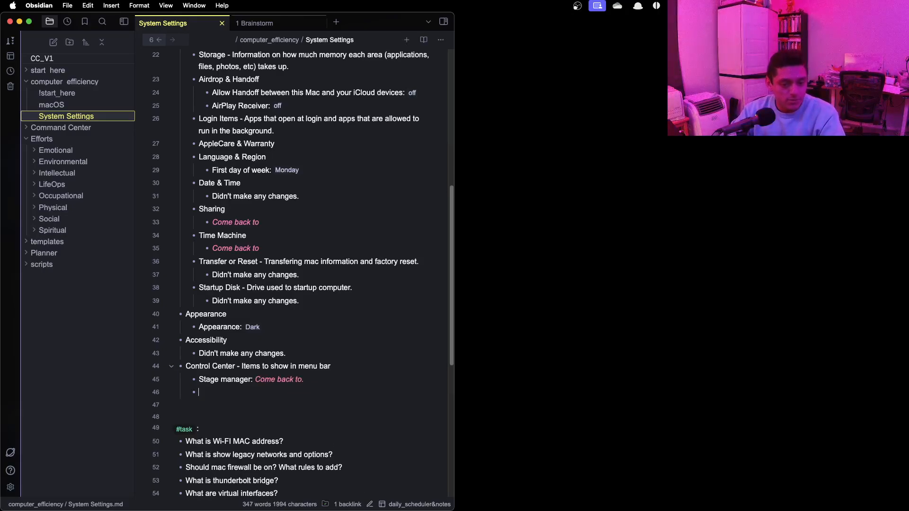
text(Blueth)
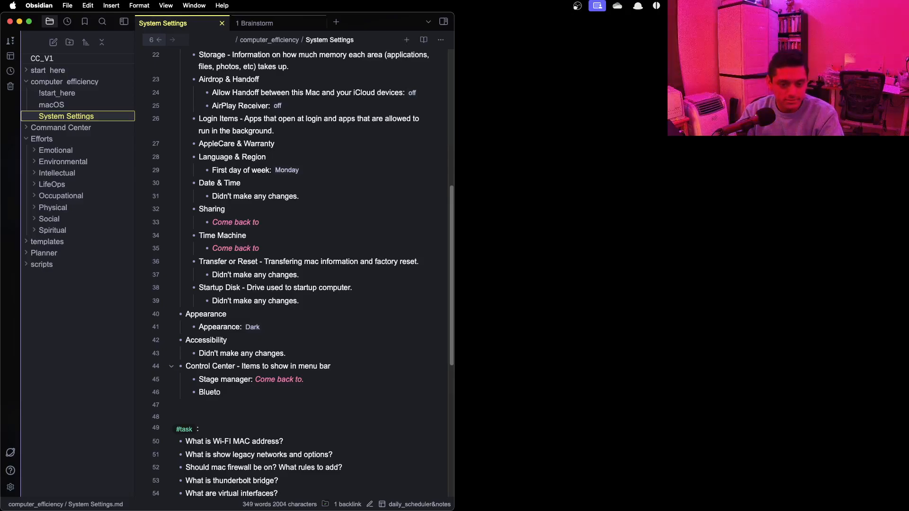
text(ooth)
text(: `Show)
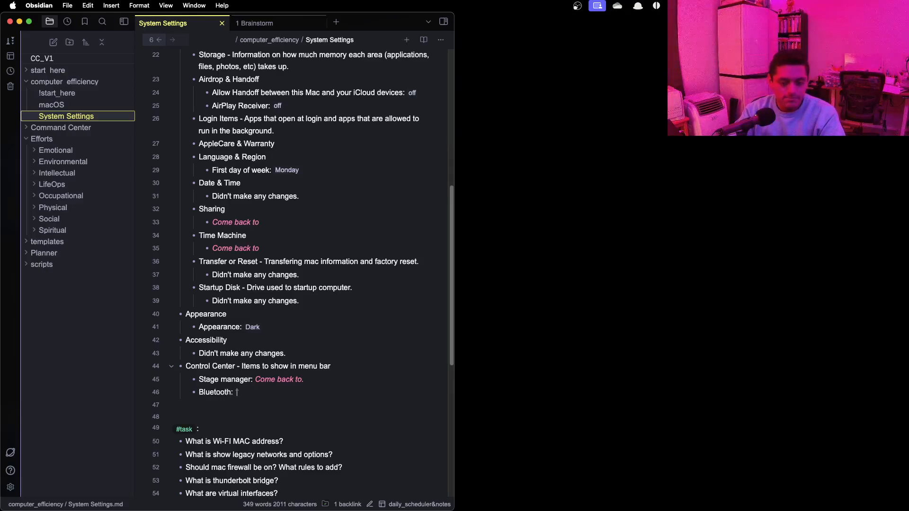
text( in menu)
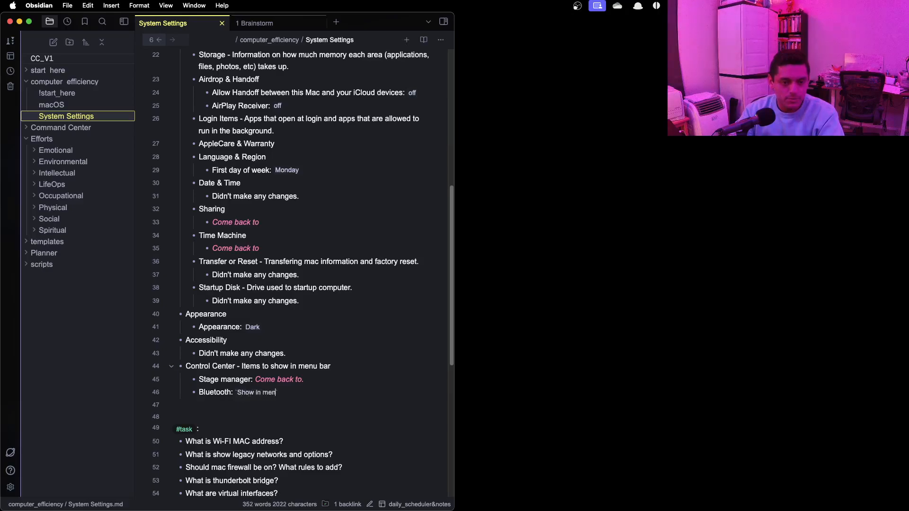
text( bar)
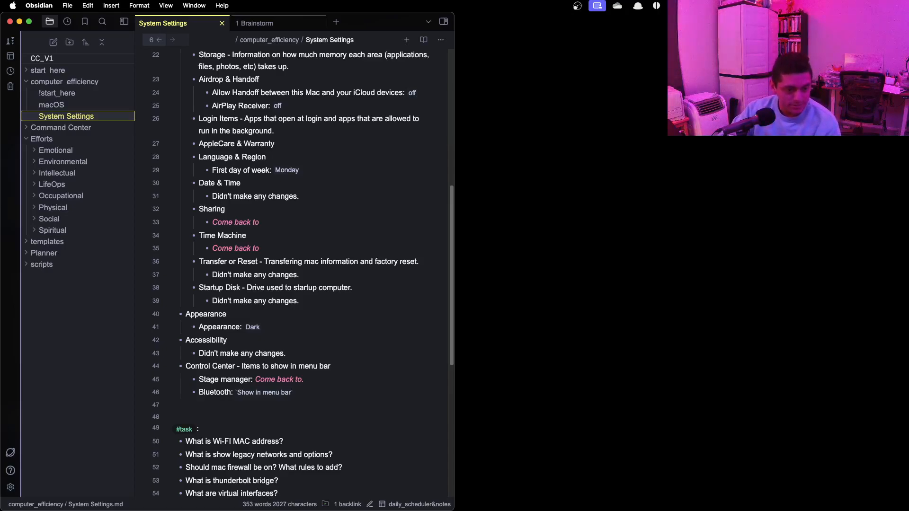
- After checking the settings, add a 'Battery: `Show percentage`' entry below Bluetooth
key(super+Tab)
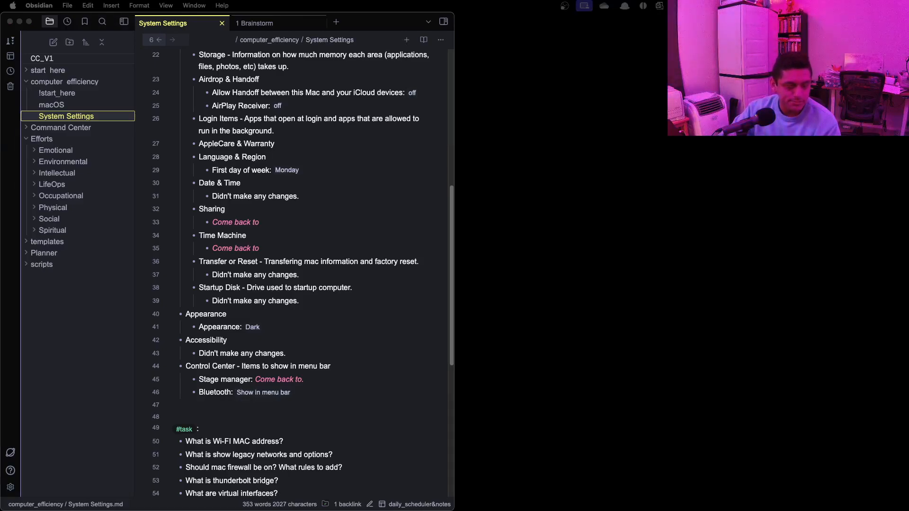
key(super+Tab)
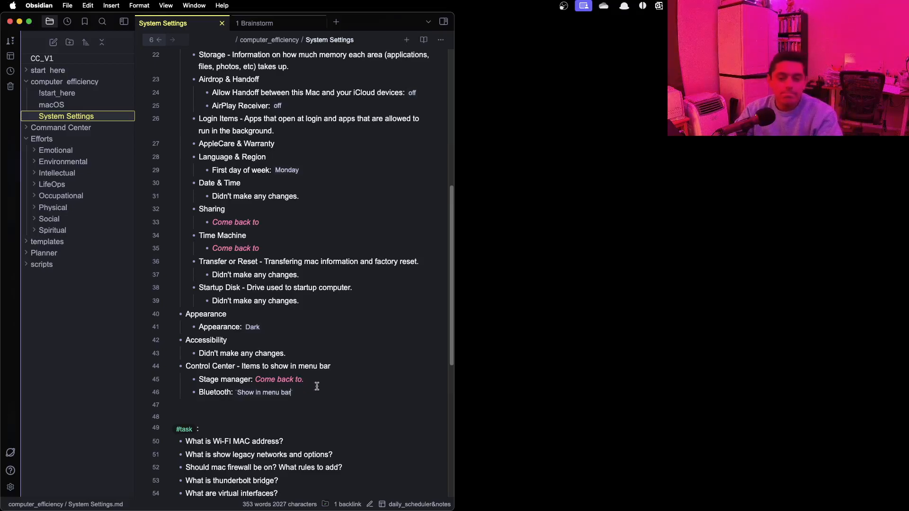
key(Return)
text(Batt)
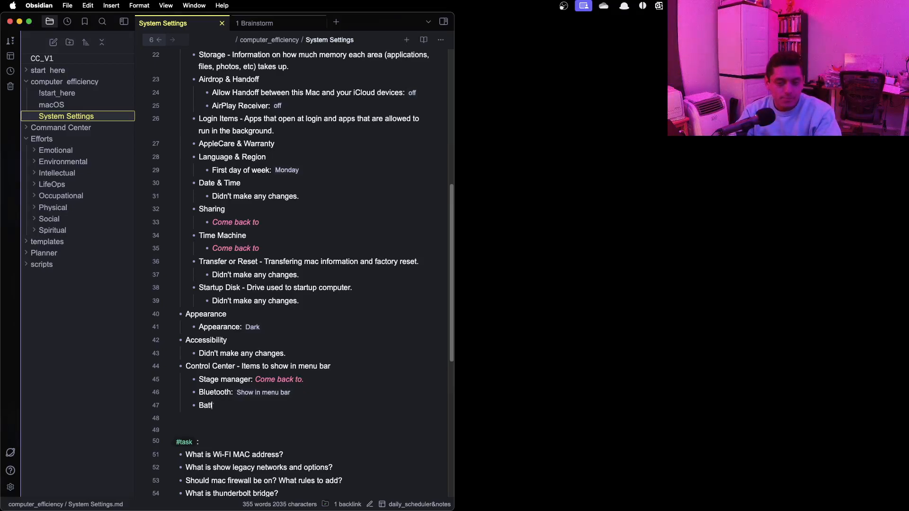
text(ery)
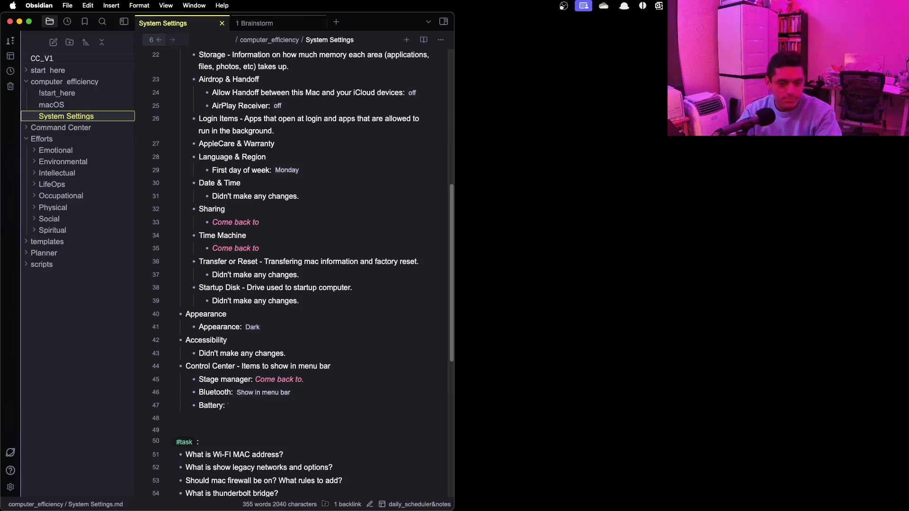
text(: `Show)
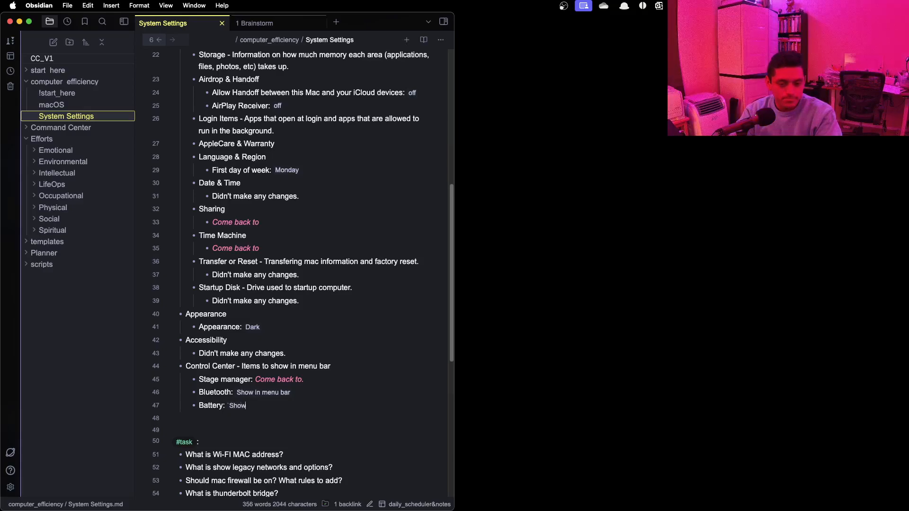
text( percentage)
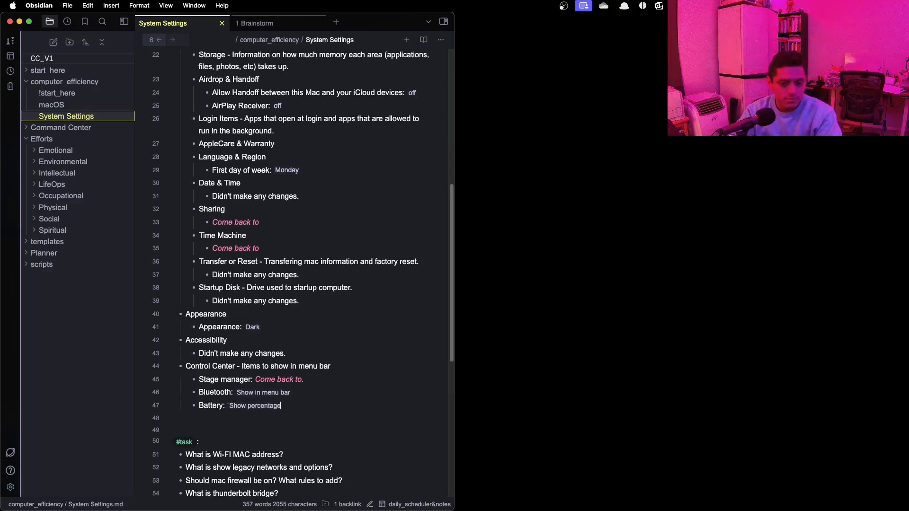
- Move to the empty line below the 'Battery: Show percentage' entry
click(173, 419)
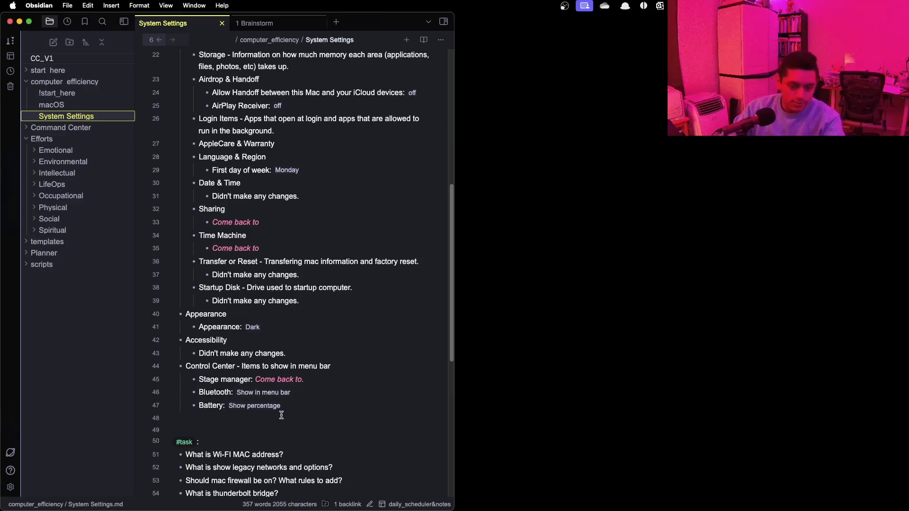
- Add the bullet 'Keyboard brightness: Show in menu bar' and start an empty bullet below it
text(- Ke)
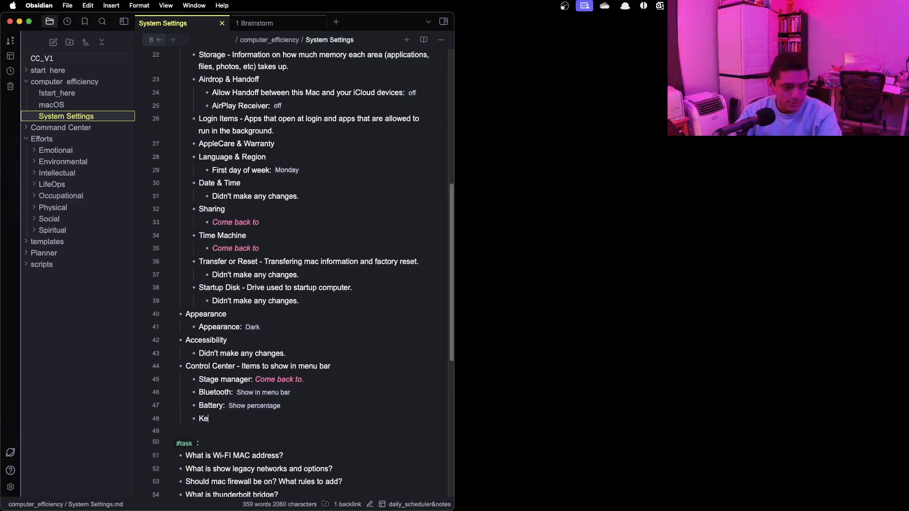
text(yboard brig)
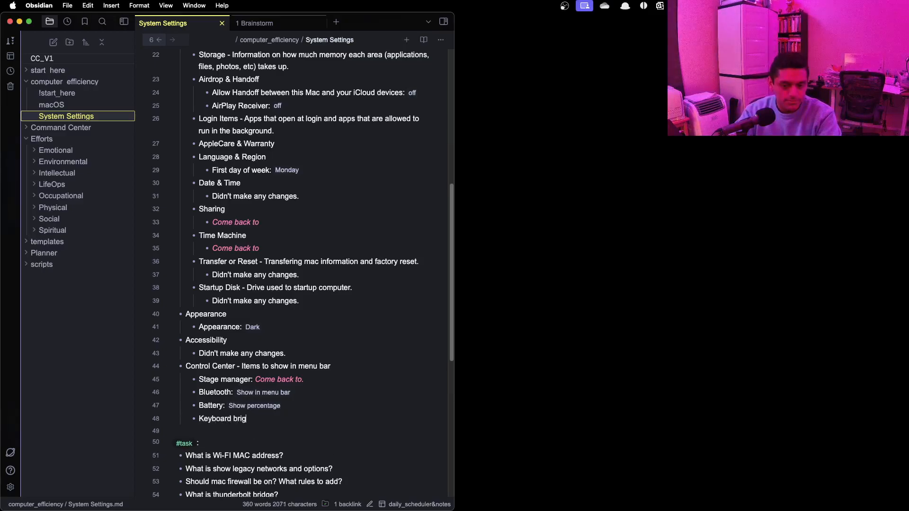
key(BackSpace)
key(BackSpace)
key(BackSpace)
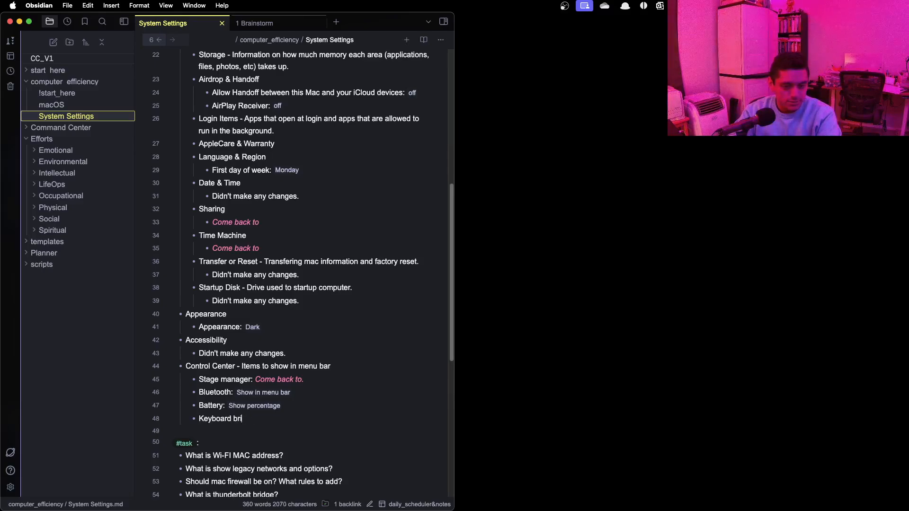
text(ghtness)
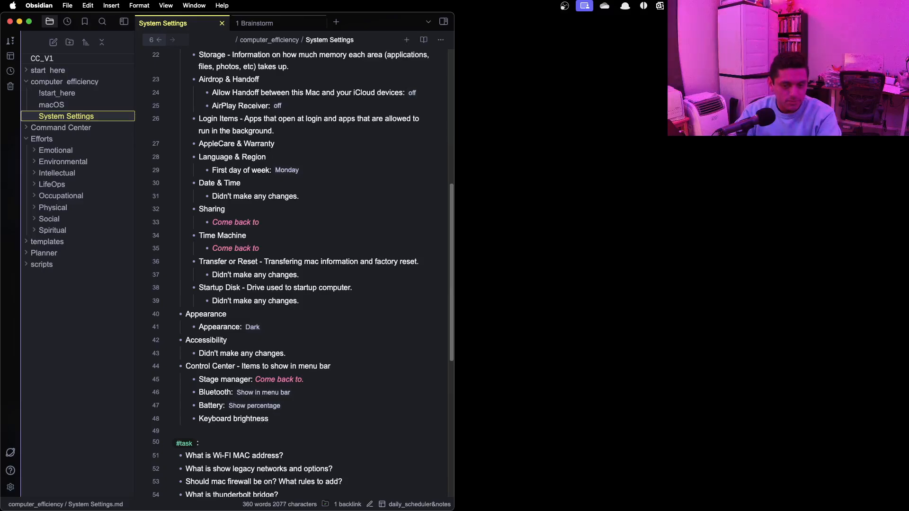
text(: `)
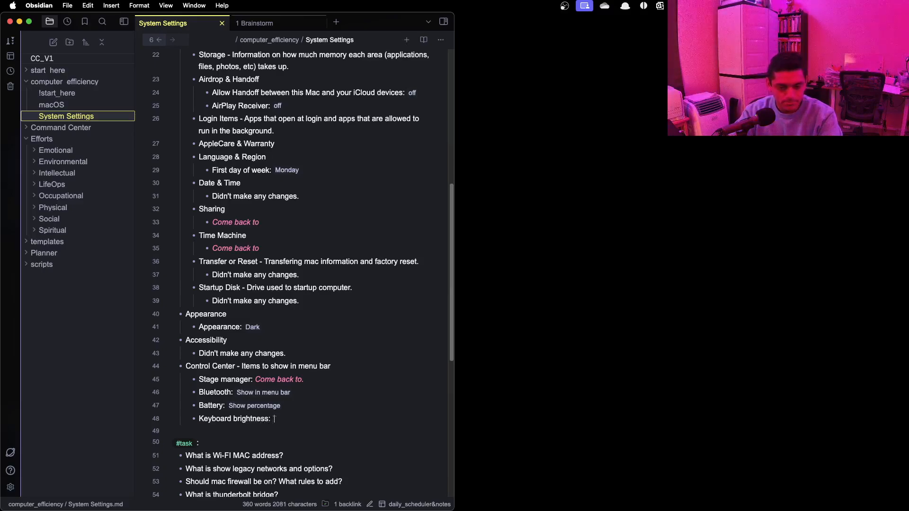
text(Show in m)
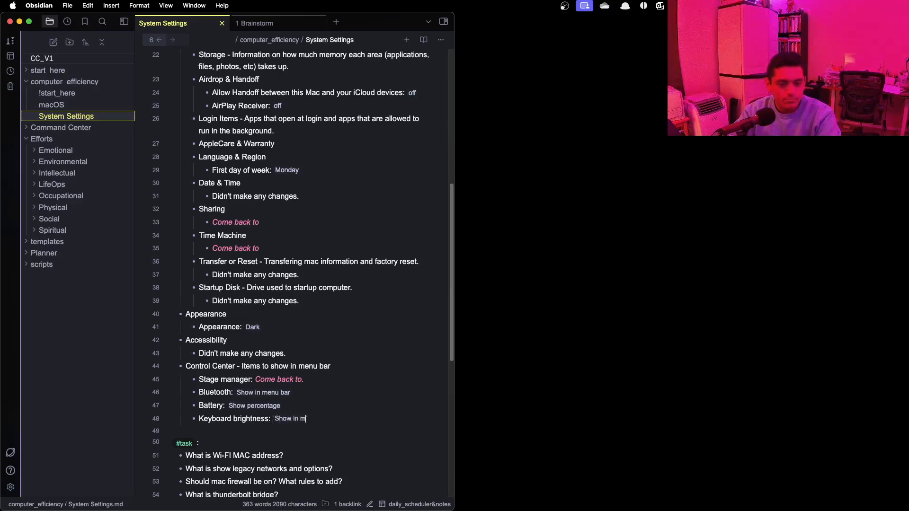
text(enu bar)
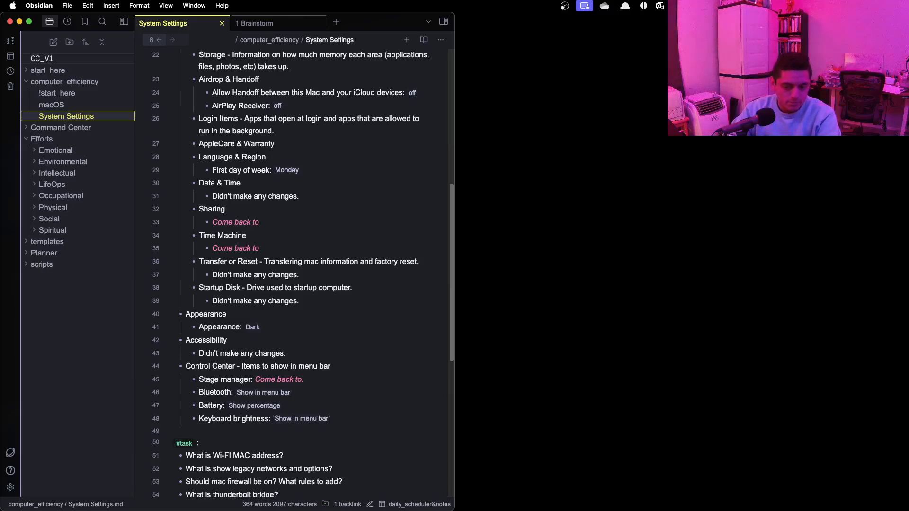
key(Return)
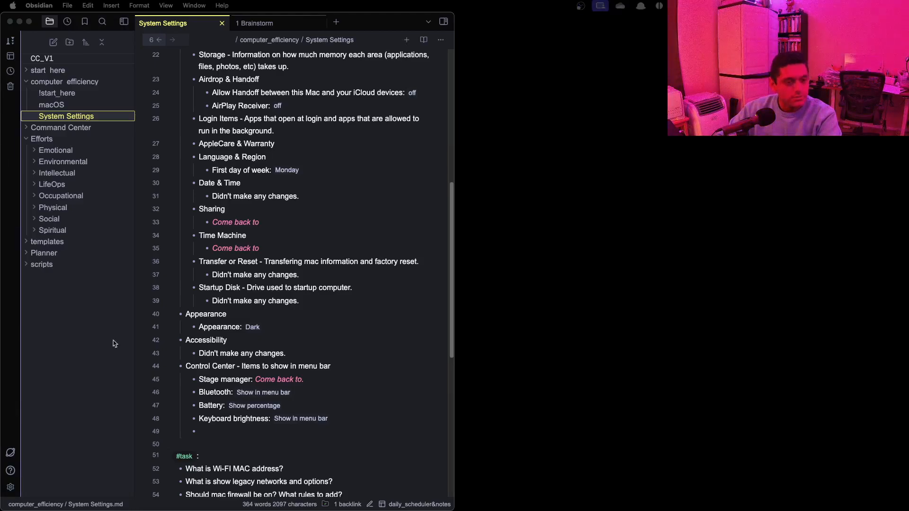
- Add a Spotlight entry with the value 'Don't show in menu bar' and a new bullet beneath
key(super+Tab)
text(S)
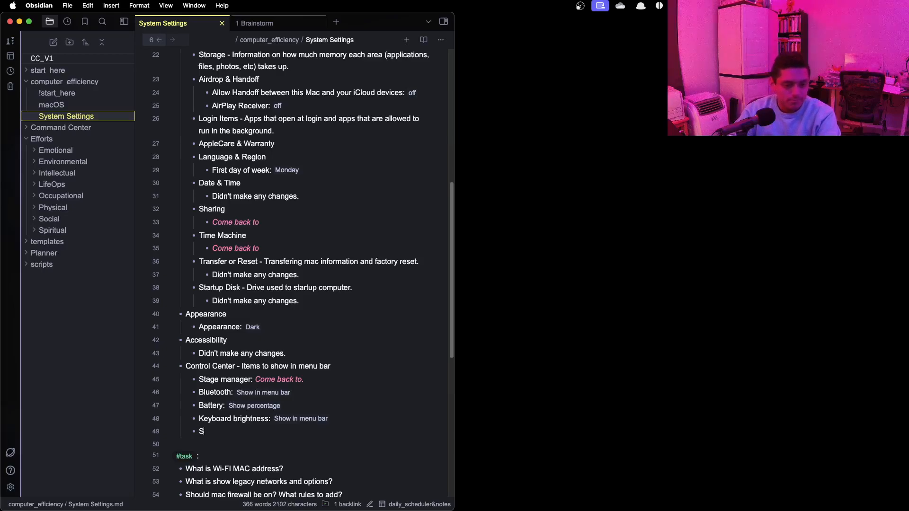
text(pdtlight: )
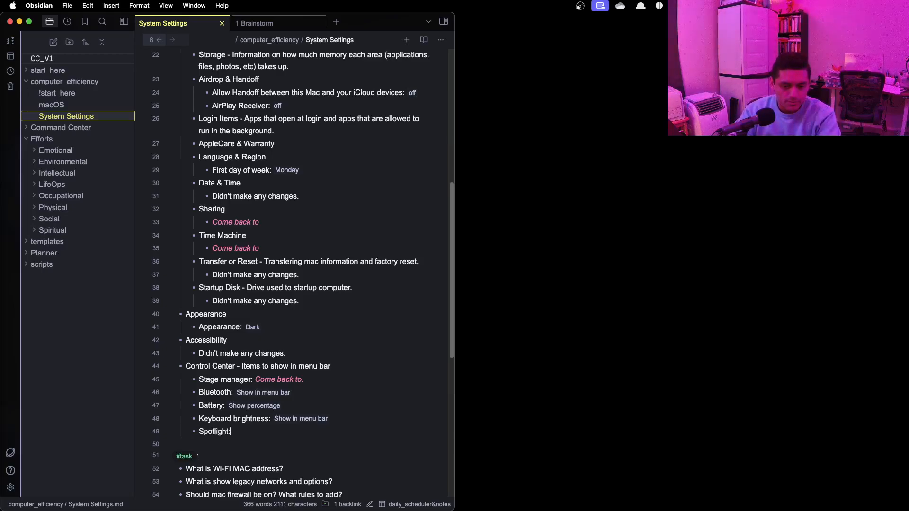
text(`Don)
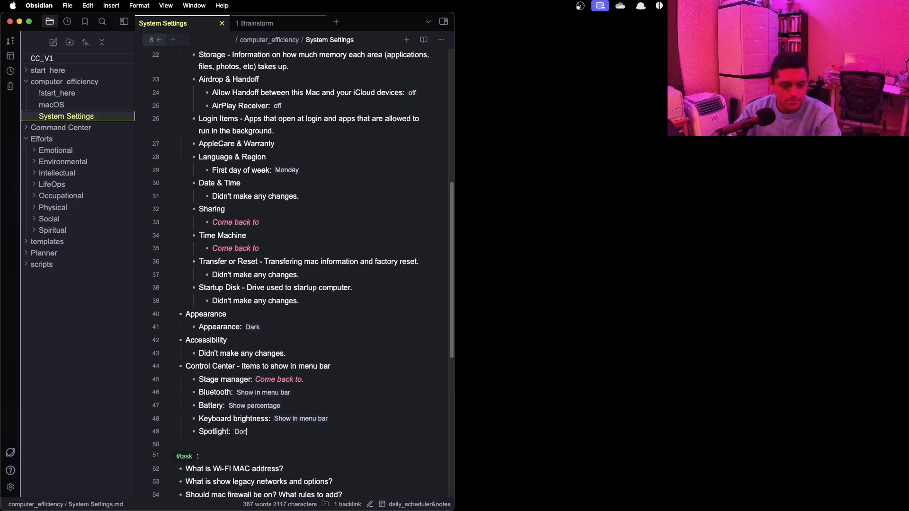
text(t' show in)
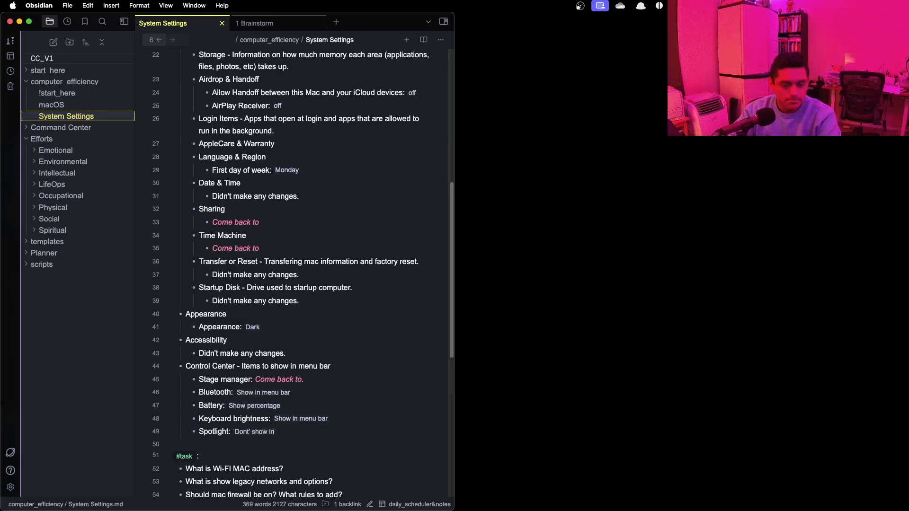
key(BackSpace)
key(BackSpace)
key(BackSpace)
key(BackSpace)
key(BackSpace)
key(BackSpace)
key(BackSpace)
key(BackSpace)
key(BackSpace)
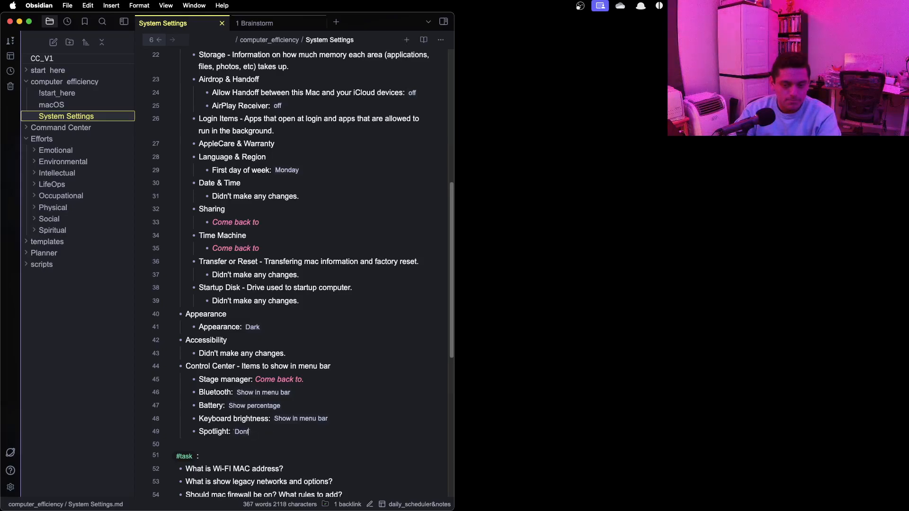
text(Show in Me)
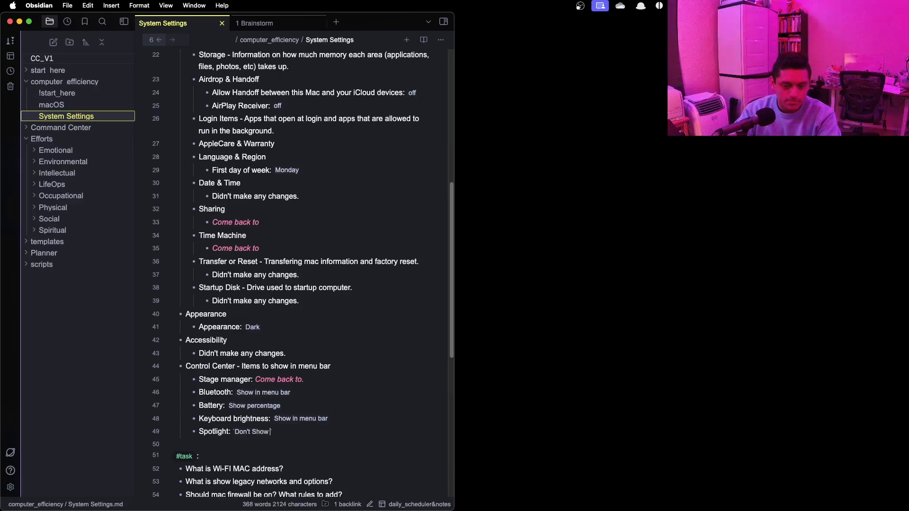
text(nu`)
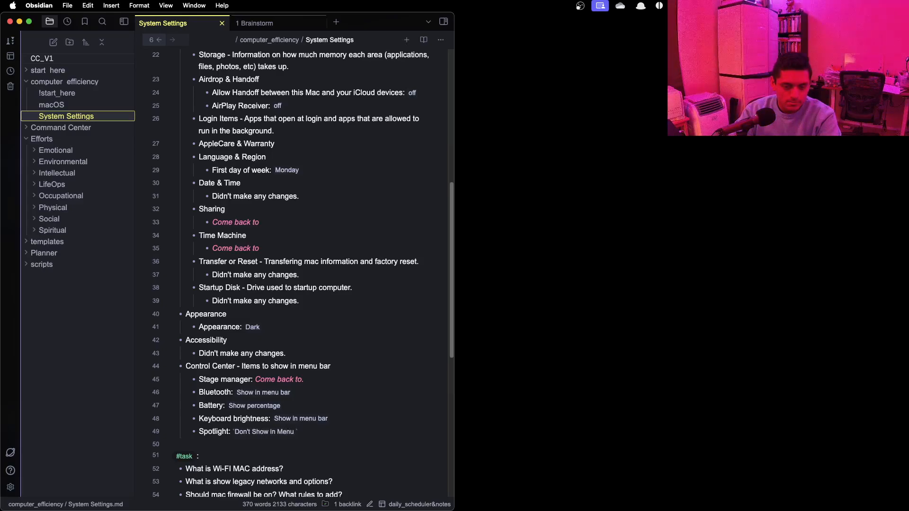
text(Bar)
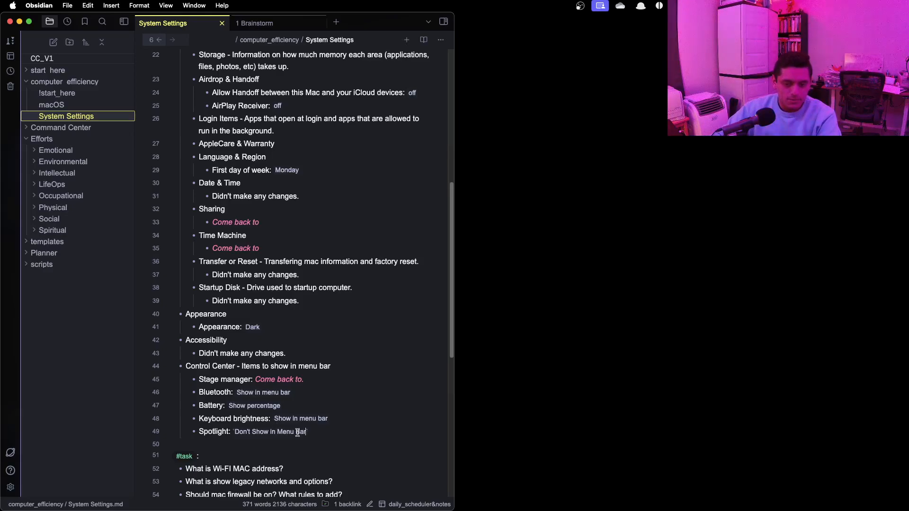
drag(300, 431, 252, 432)
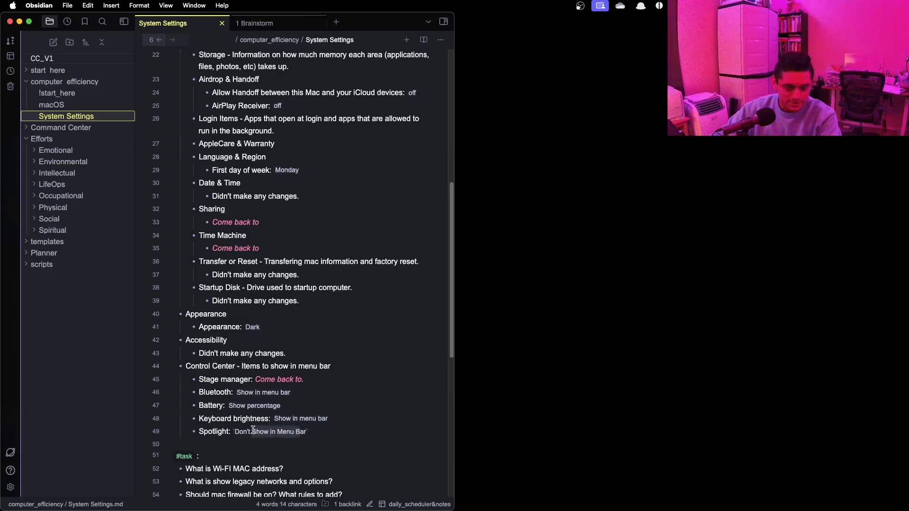
text(show in m)
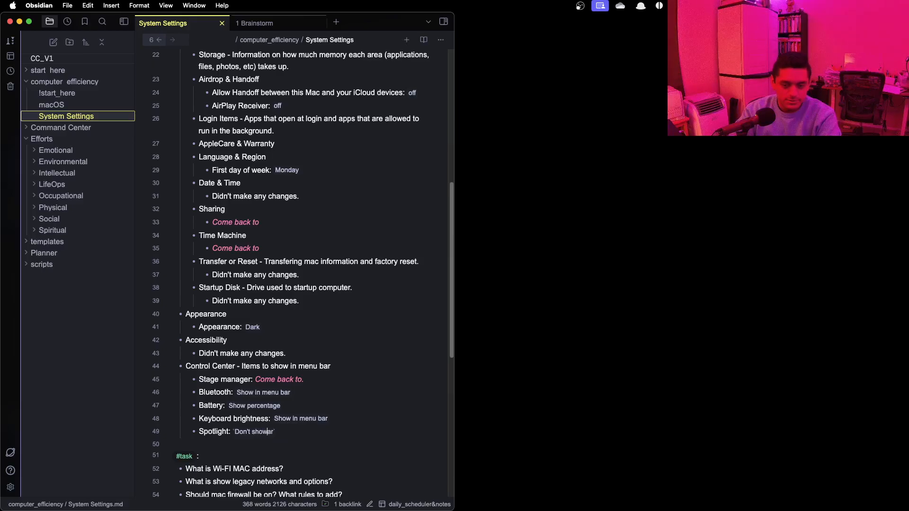
text(enu b)
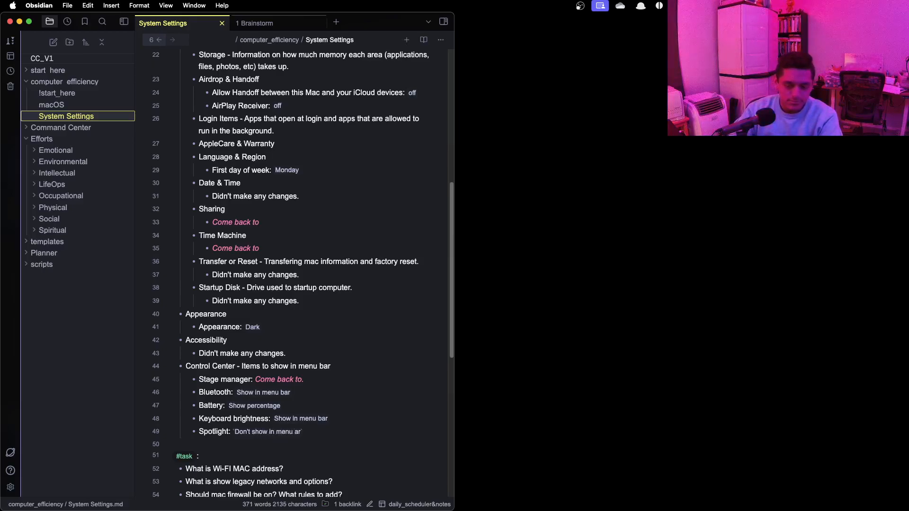
click(307, 432)
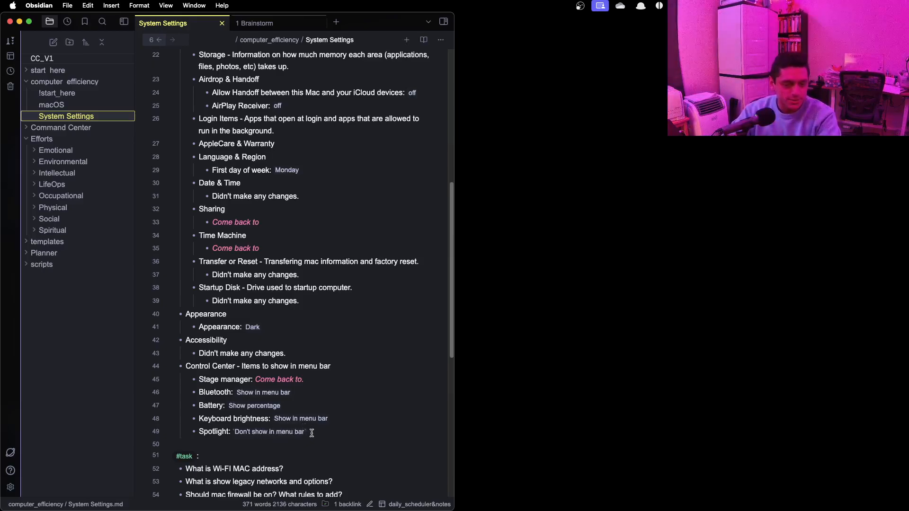
key(Return)
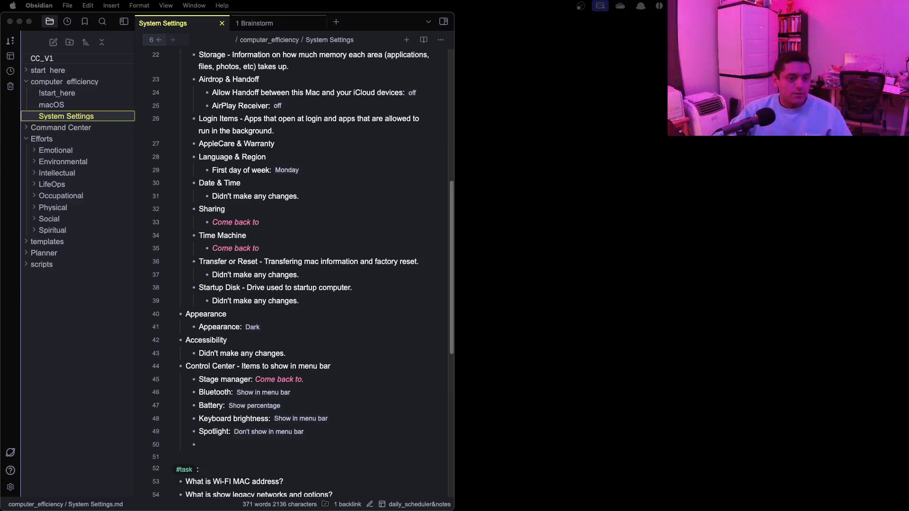
- Outdent the new bullet into a top-level 'Siri & Spotlight' entry with a sub-bullet under it
click(339, 430)
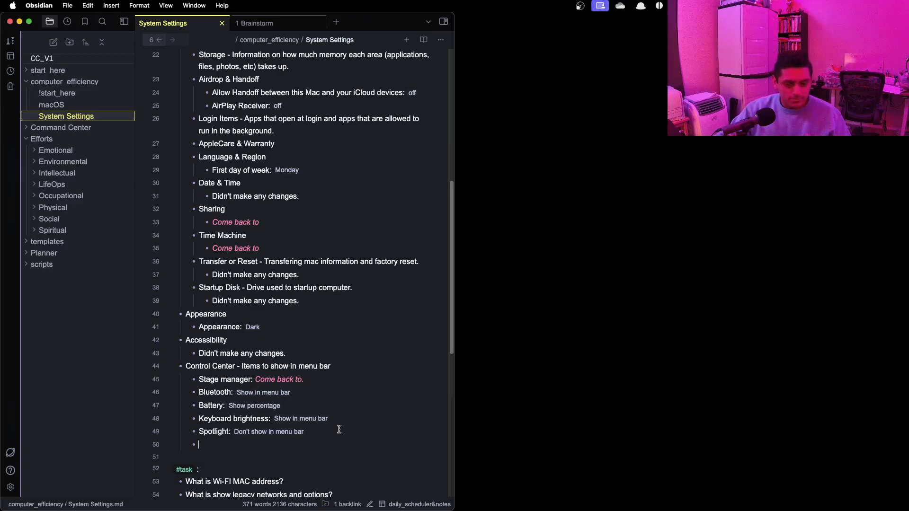
key(shift+Tab)
text(Siri )
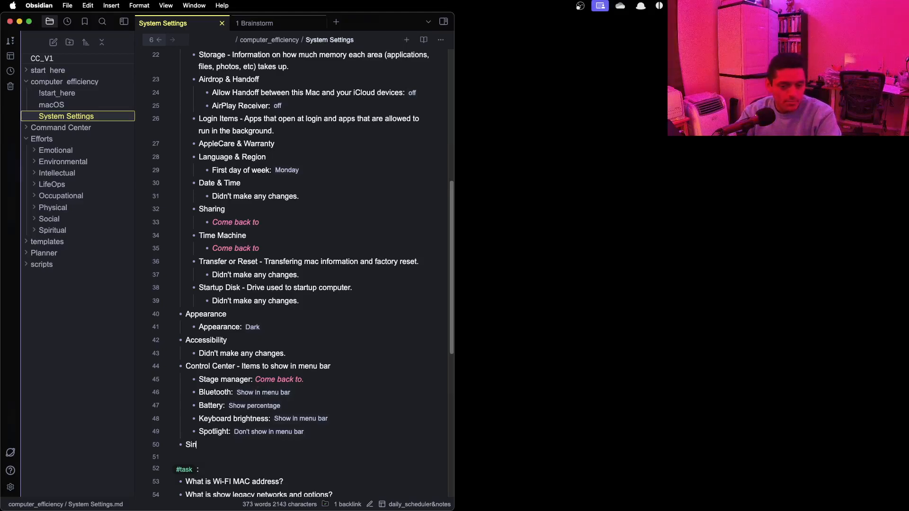
text(& Spotlight -)
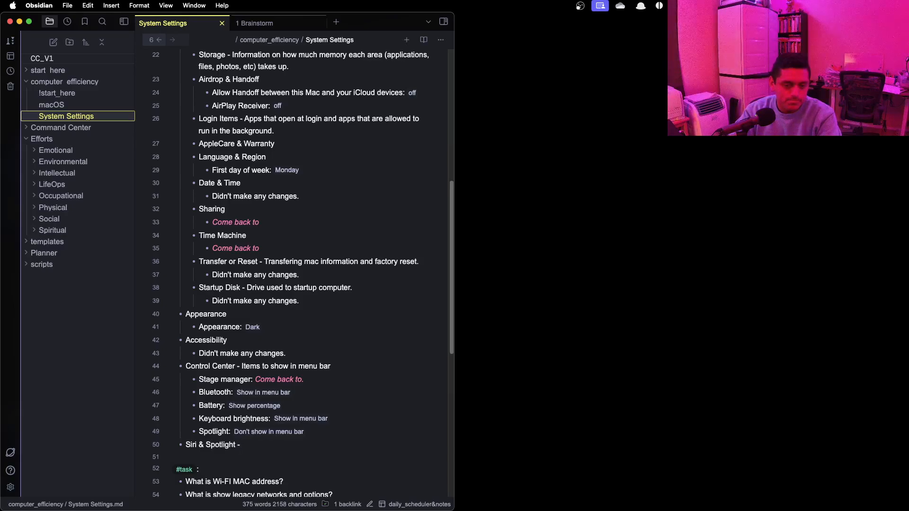
key(BackSpace)
key(BackSpace)
key(BackSpace)
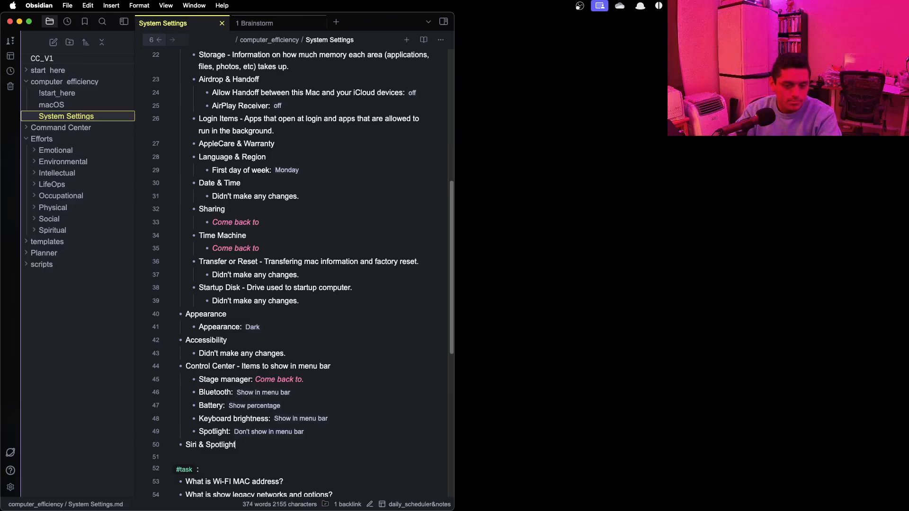
key(Return)
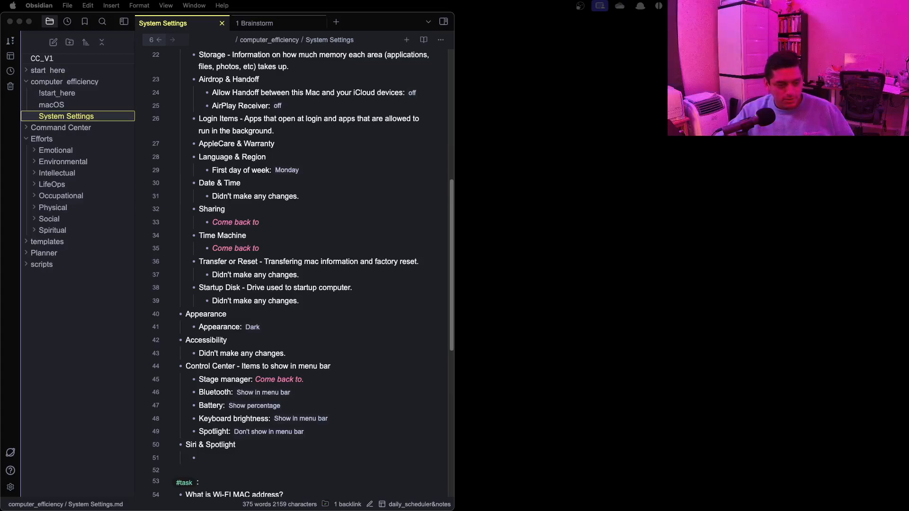
- Write 'I've adjusted spotlight to my preferences. But I might not use spotlight because I have Alfred.'
scroll(355, 386, down, 2)
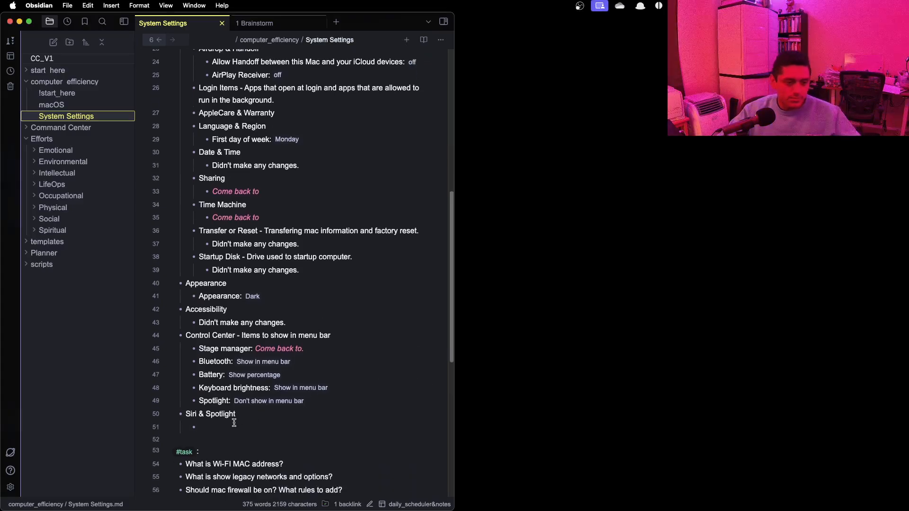
text(Iv'e )
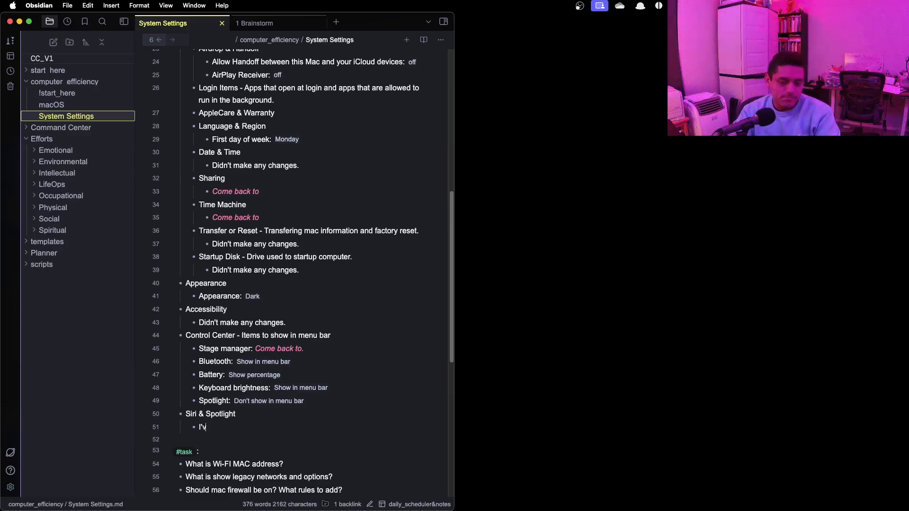
text(e adjusted )
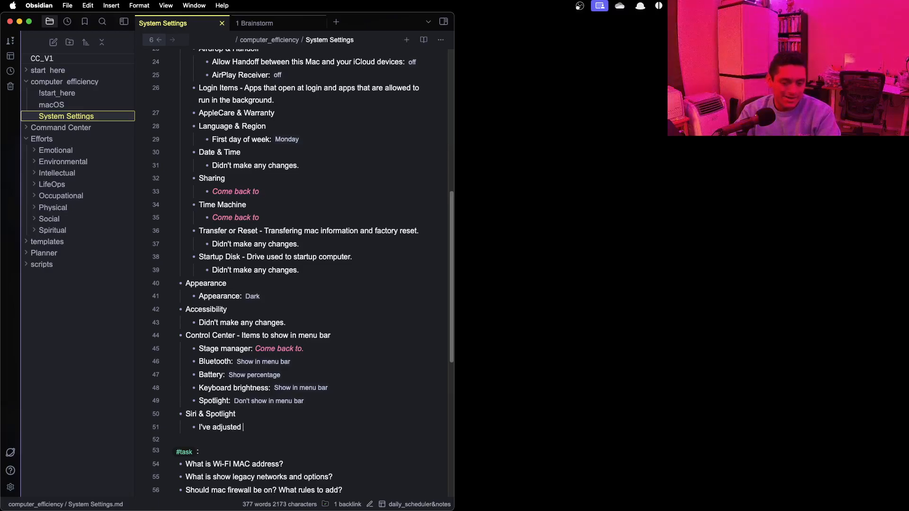
text(spotlight)
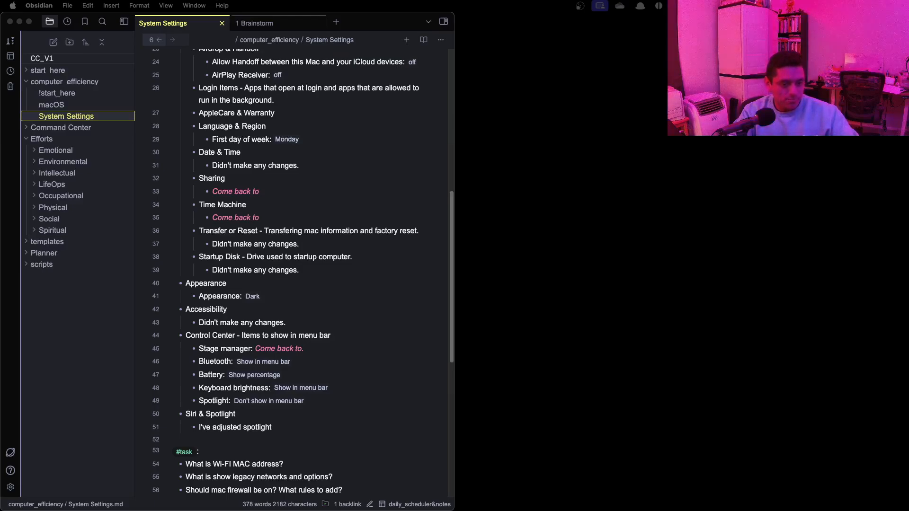
click(202, 431)
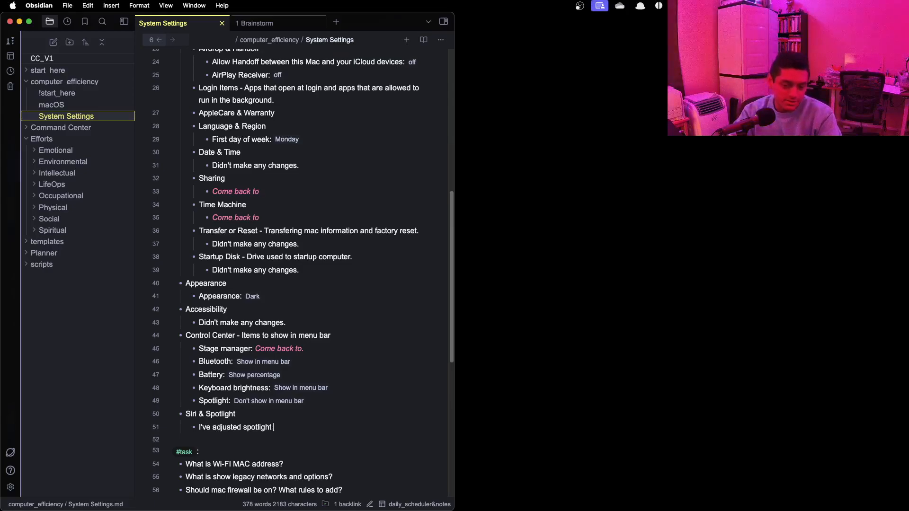
text(to my )
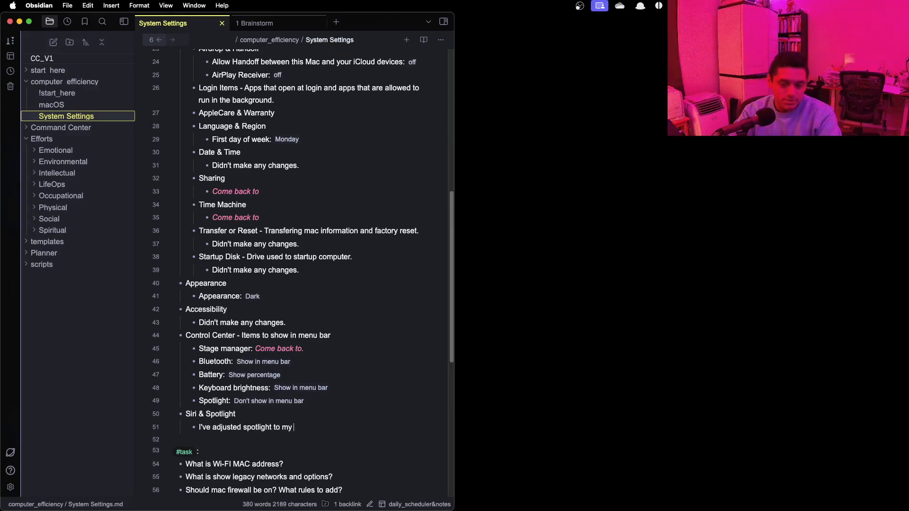
text(preferences)
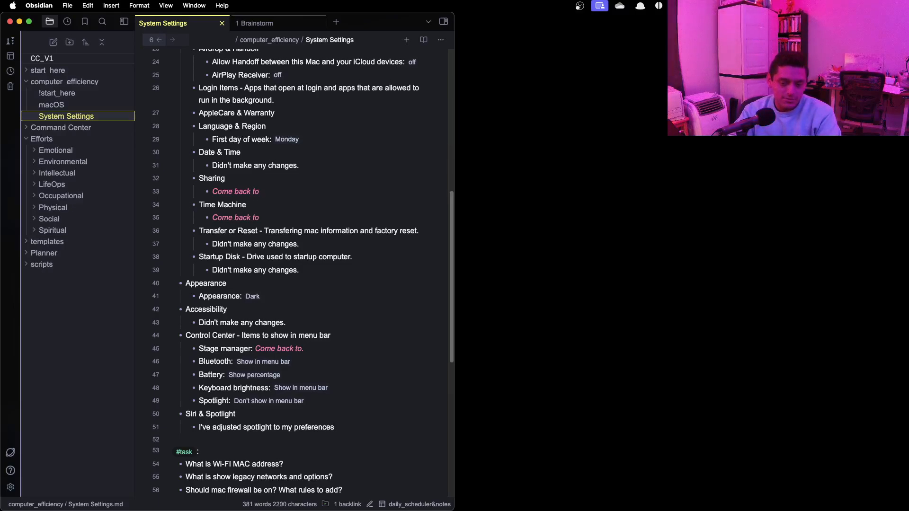
text(. But Person)
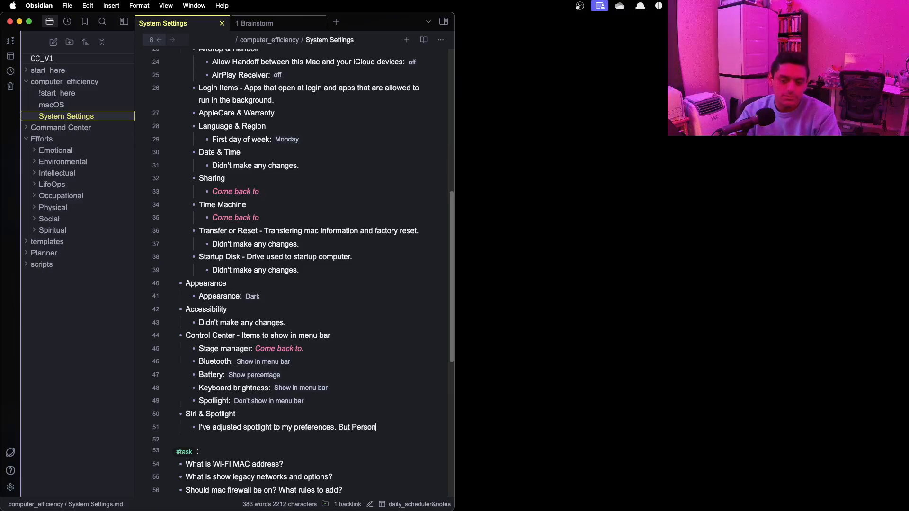
key(BackSpace)
key(BackSpace)
key(BackSpace)
key(BackSpace)
key(BackSpace)
key(BackSpace)
key(BackSpace)
text(, pe)
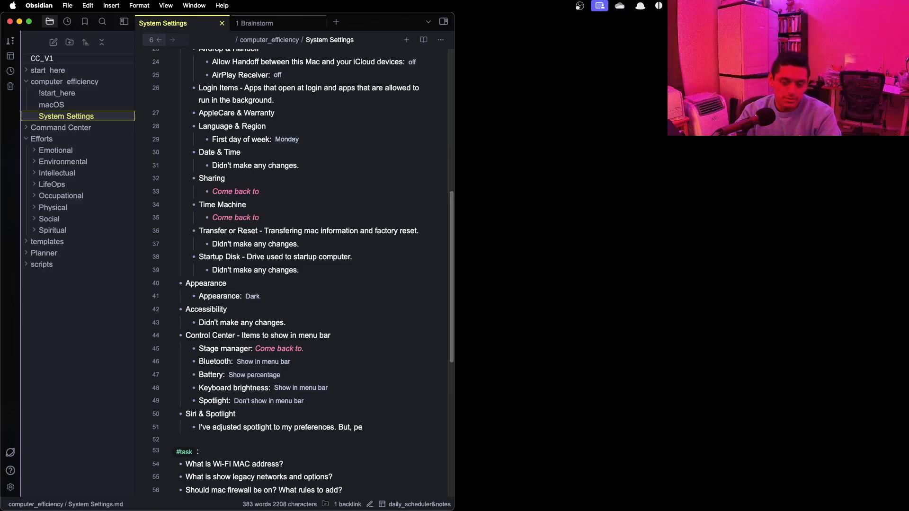
text(r)
key(BackSpace)
key(BackSpace)
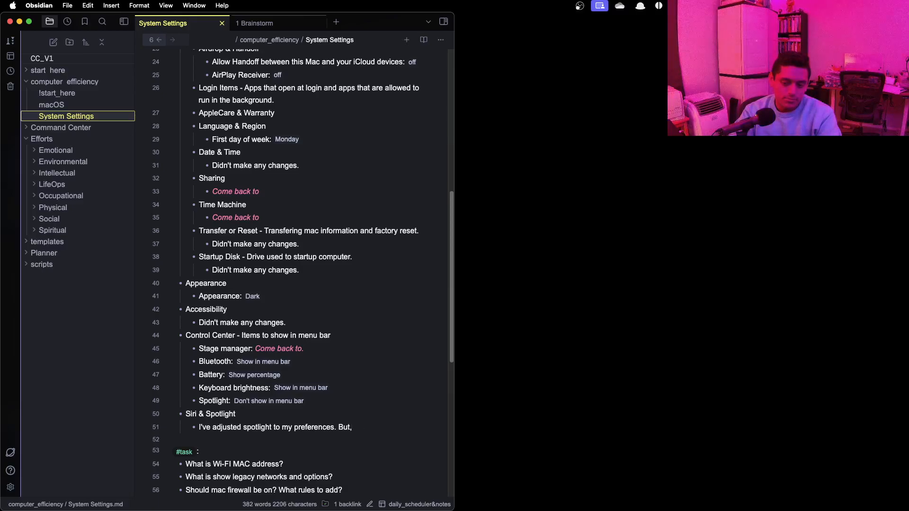
text(I might not)
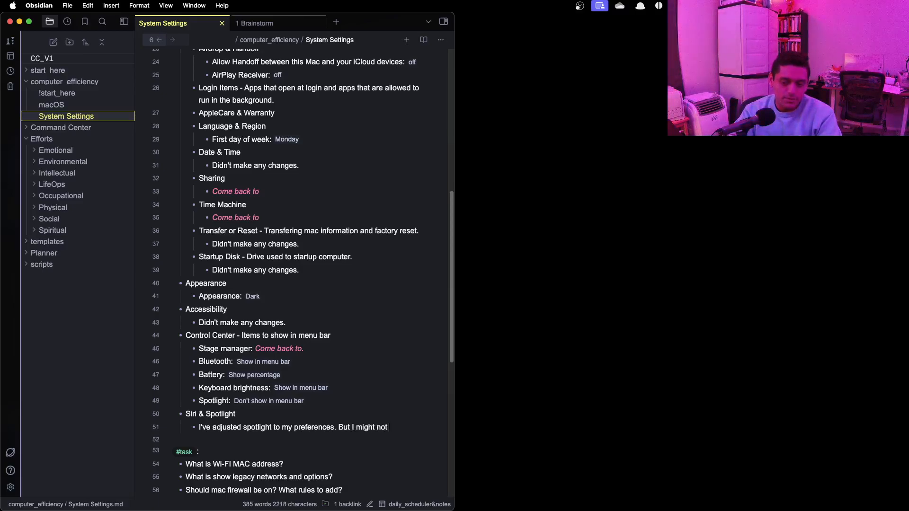
text( use spotli)
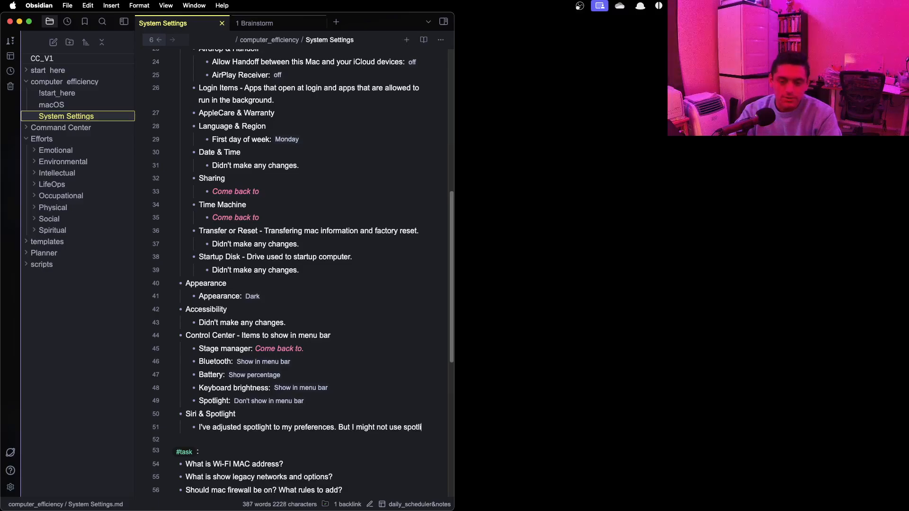
text(ght because)
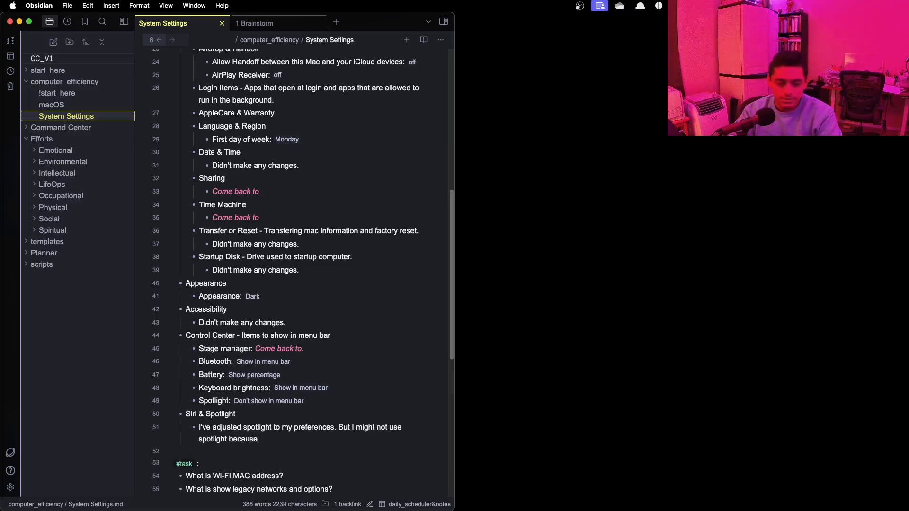
text( I have AI)
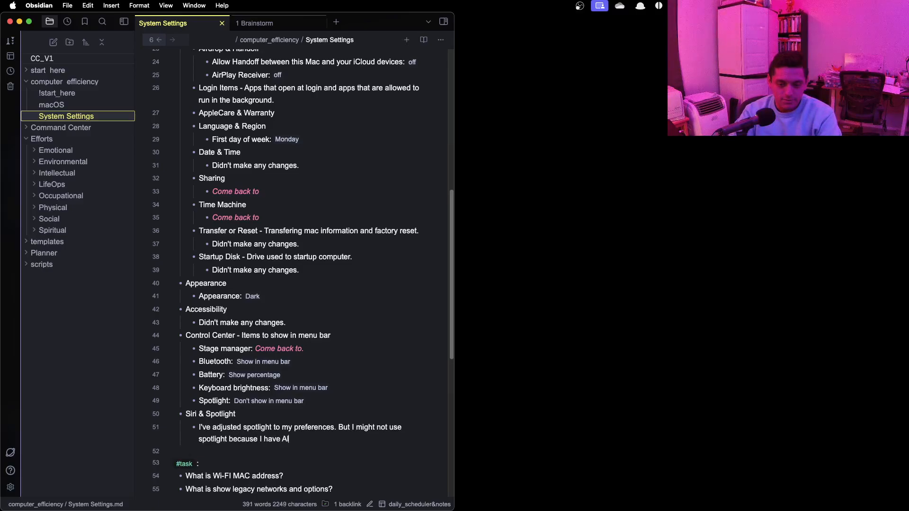
text(fred.)
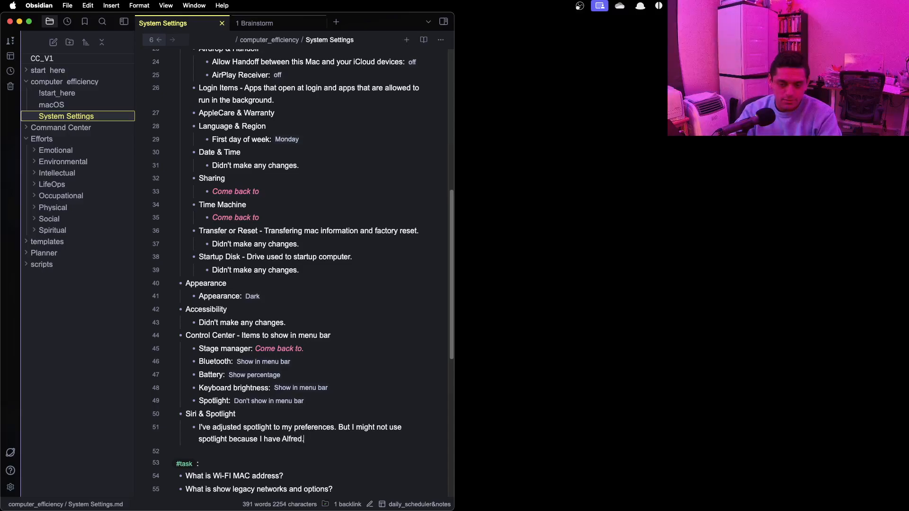
key(Return)
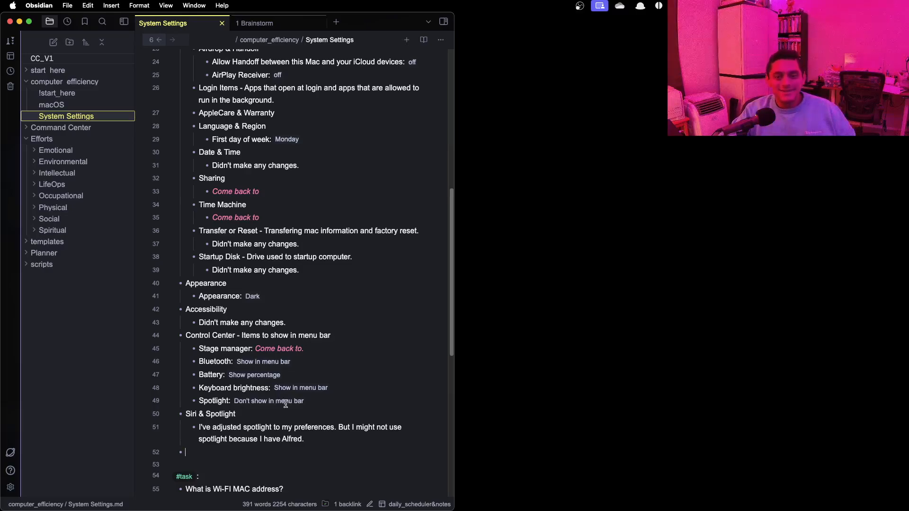
key(super+space)
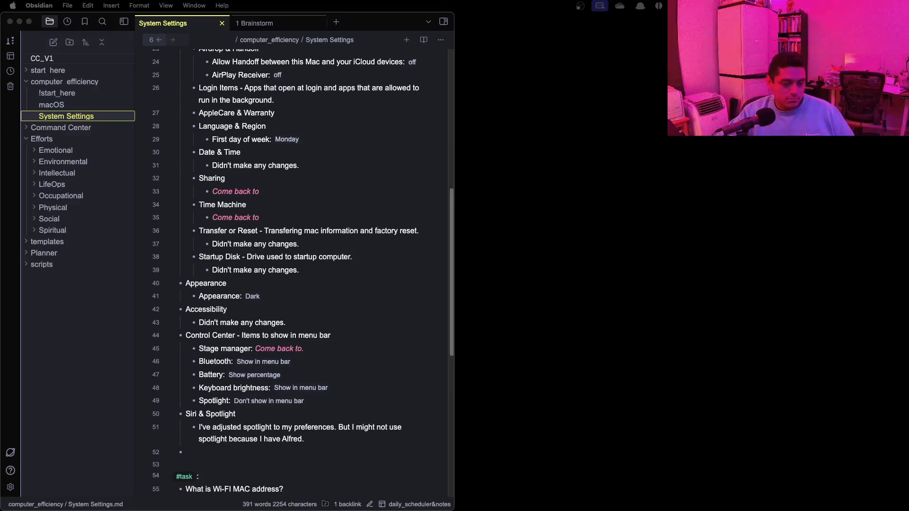
click(335, 355)
- Add a Privacy and Security entry with a nested note keeping location on for Maps and Safari
scroll(335, 355, down, 3)
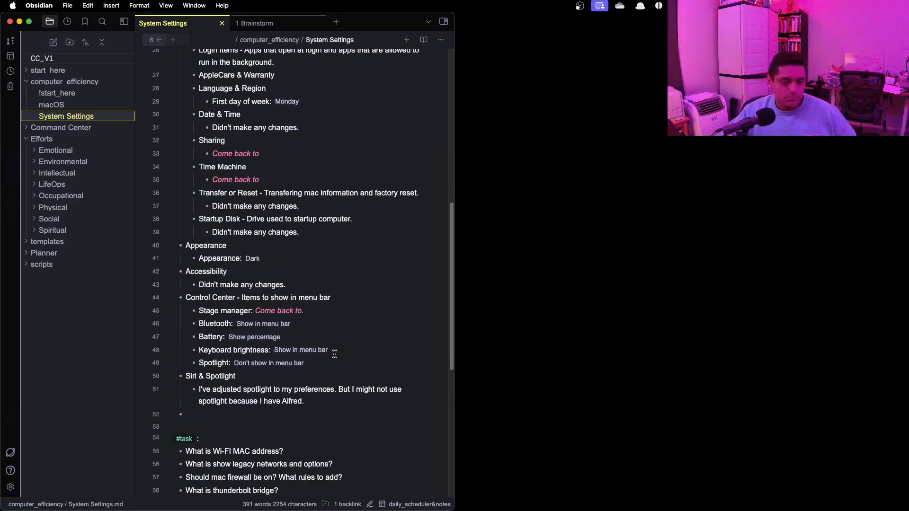
text(Pri)
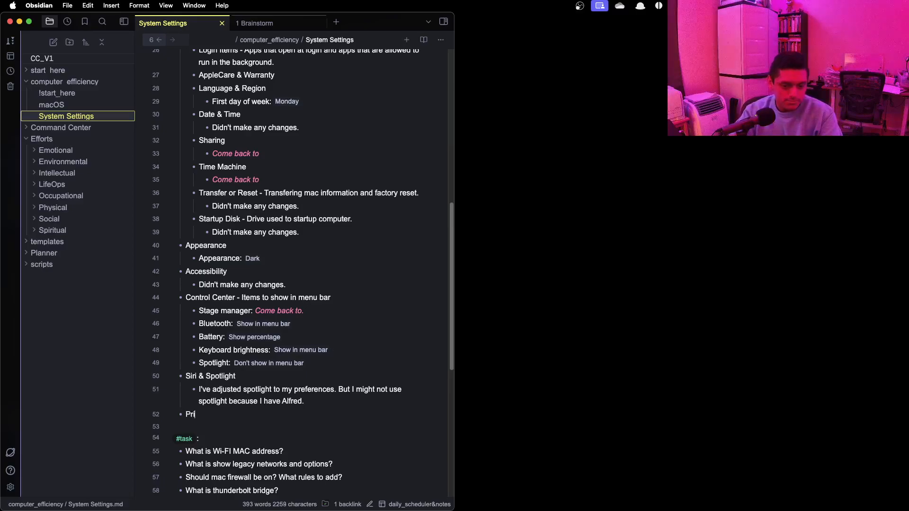
text(vacy and )
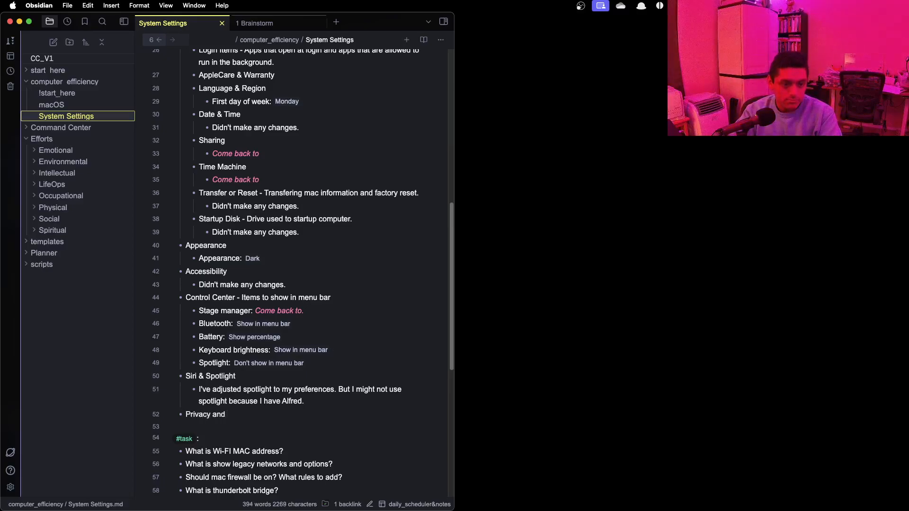
text(Seuc)
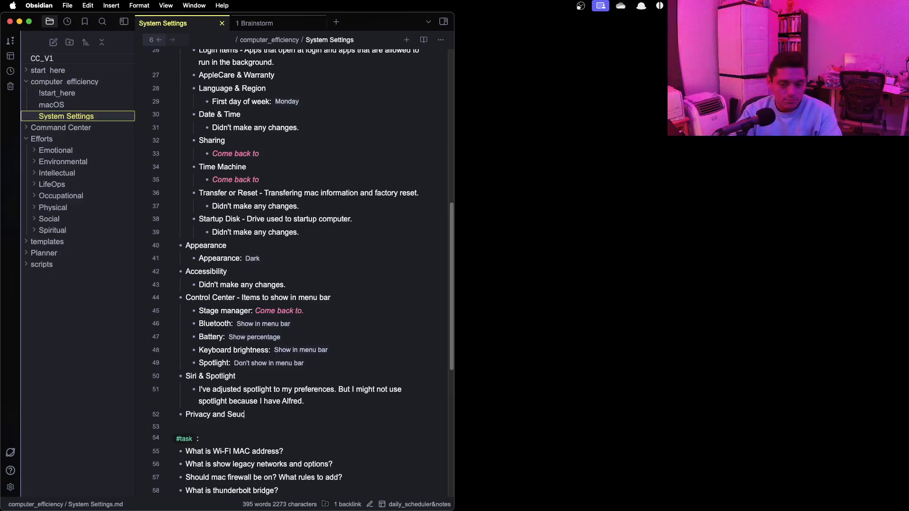
key(BackSpace)
key(BackSpace)
text(curity)
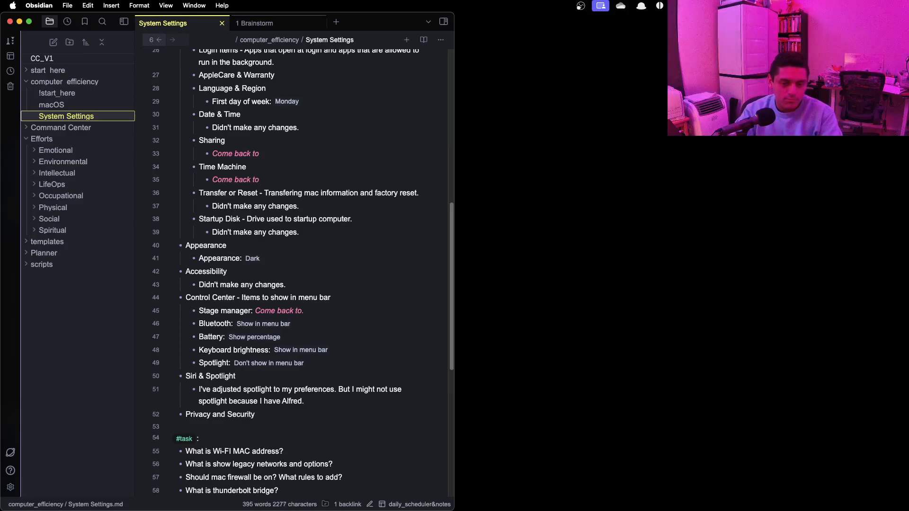
key(Return)
key(Tab)
text(I've let)
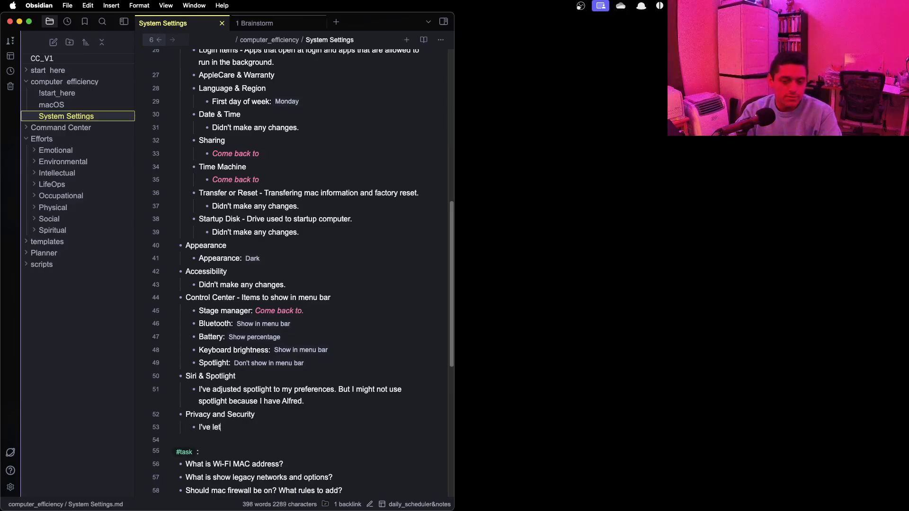
text(f it on f)
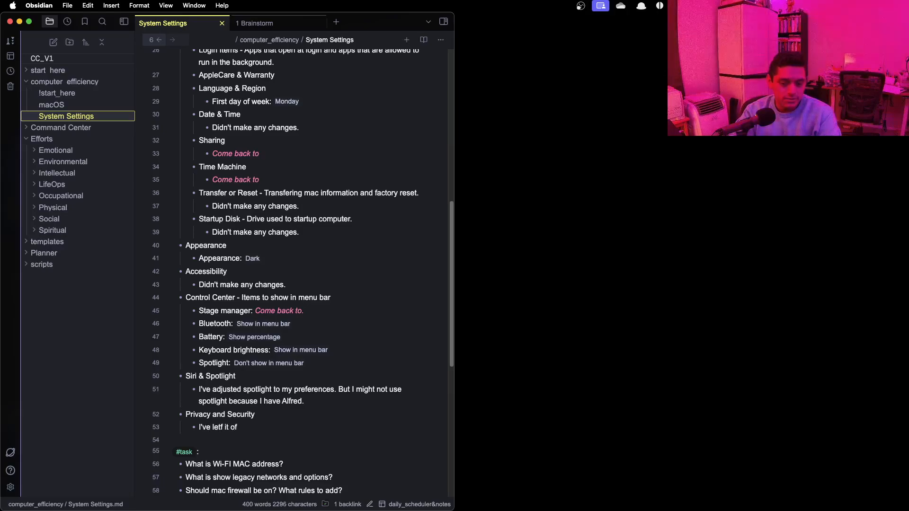
text(or o)
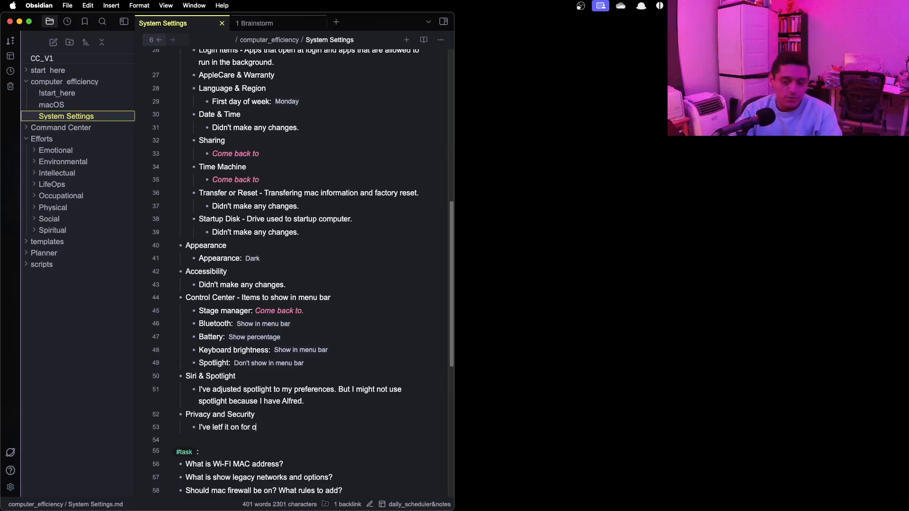
text(nly application)
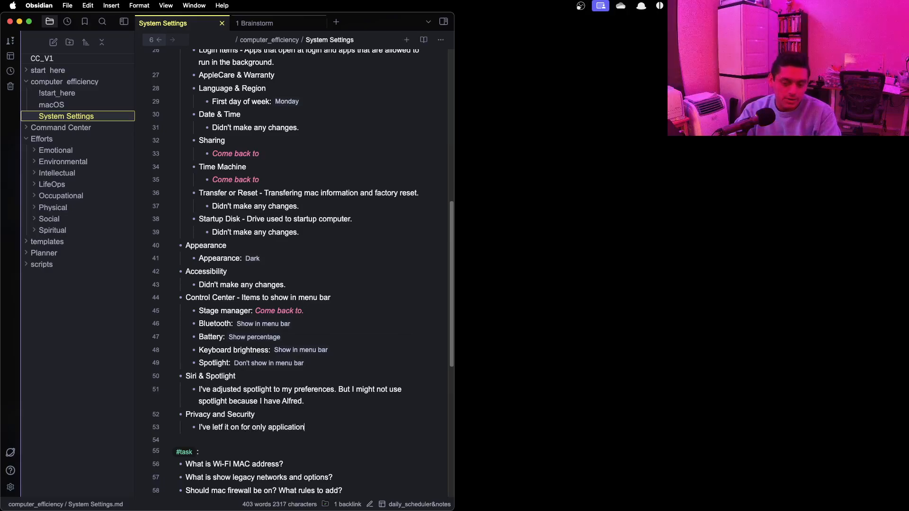
text(s that need s)
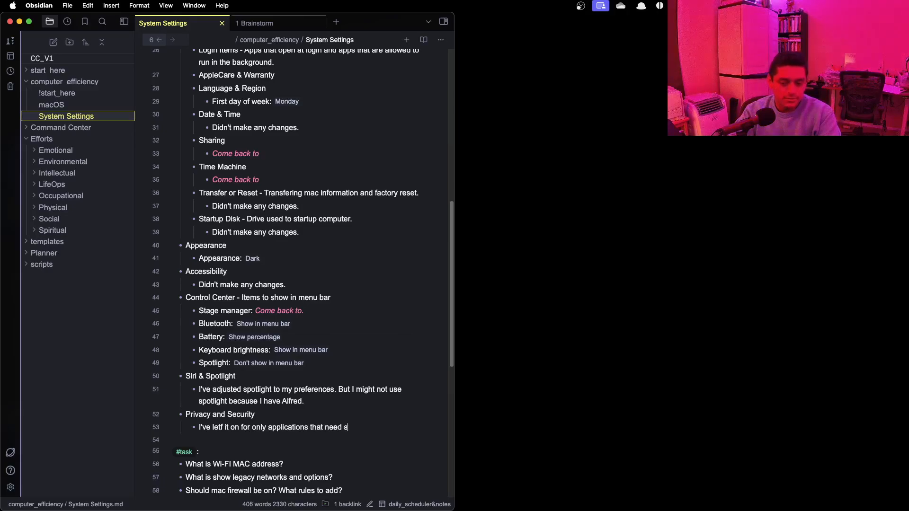
key(BackSpace)
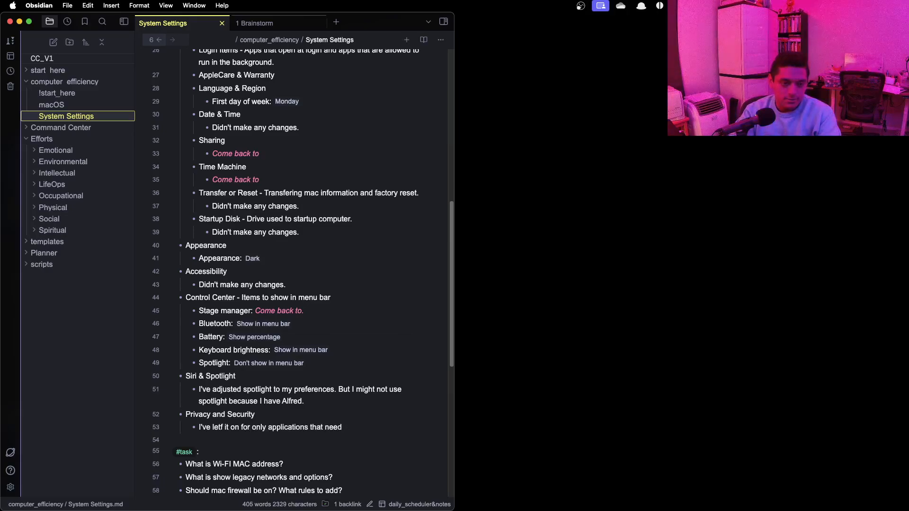
text(my lofca)
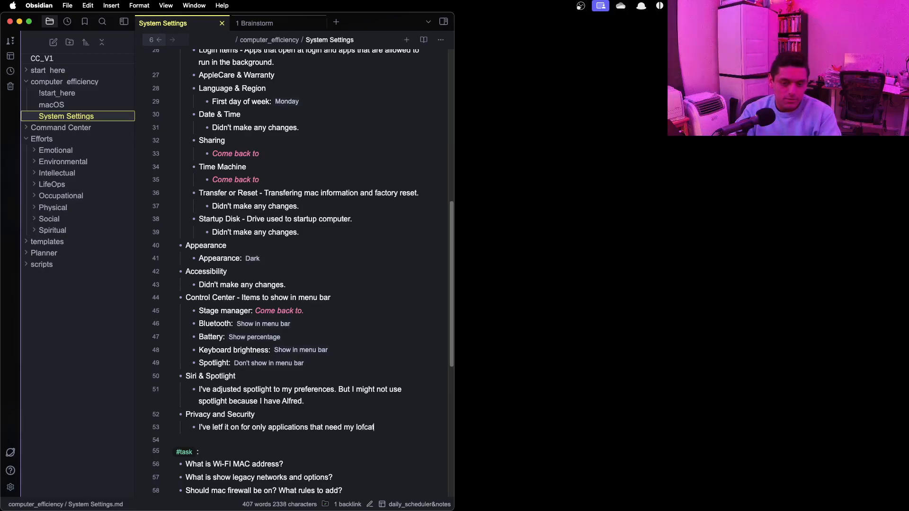
text(tion, such as)
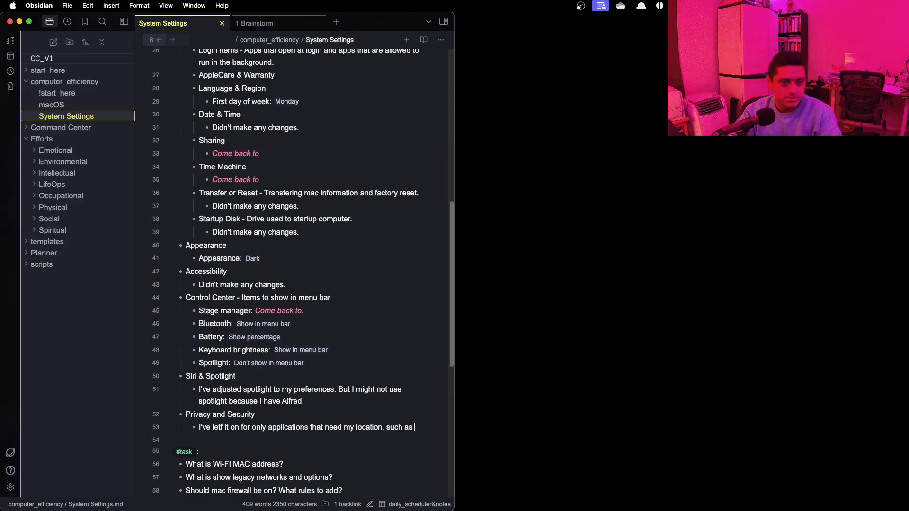
text( Map)
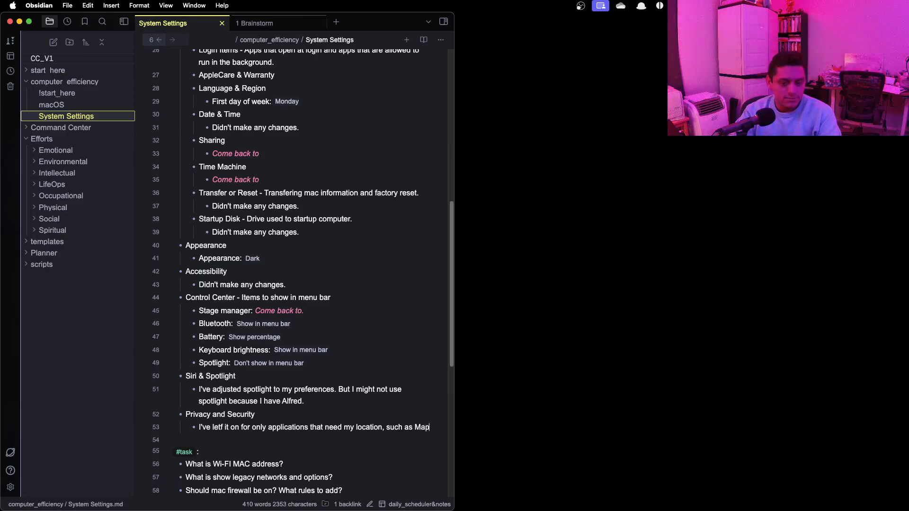
text(s and)
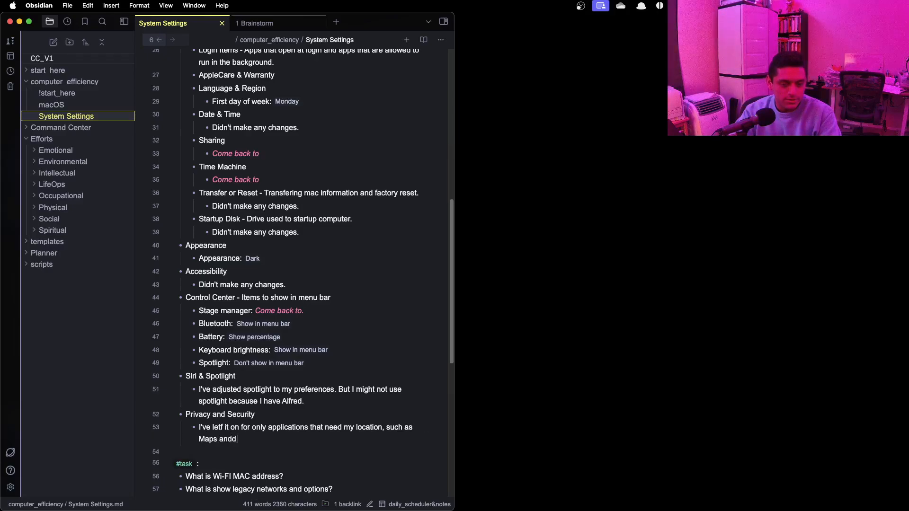
text(d)
key(BackSpace)
text(Sa)
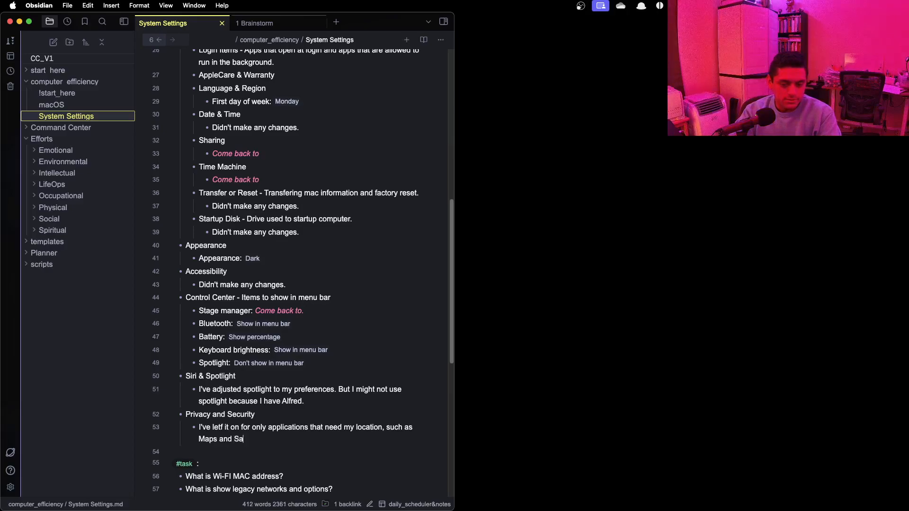
text(fari.)
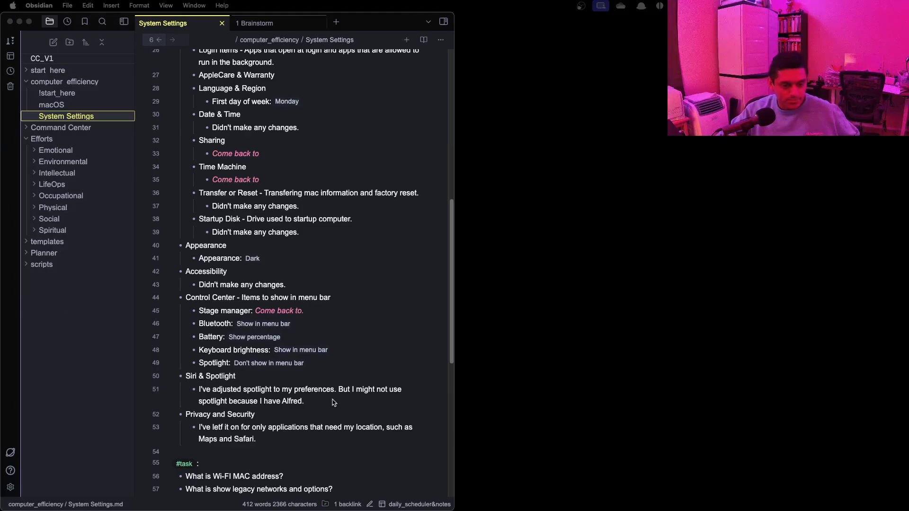
- Replace 'and' with a comma and end the app list with 'and System Services.'
double_click(226, 439)
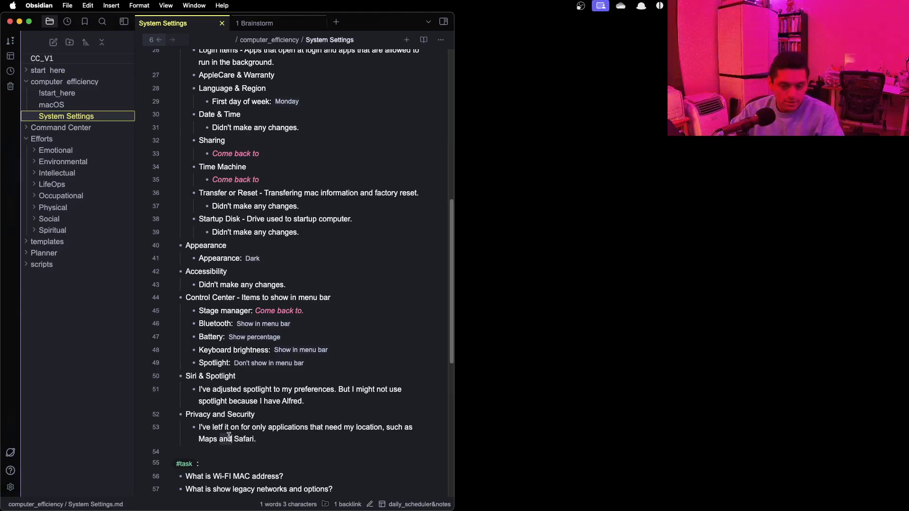
key(BackSpace)
key(BackSpace)
text(,)
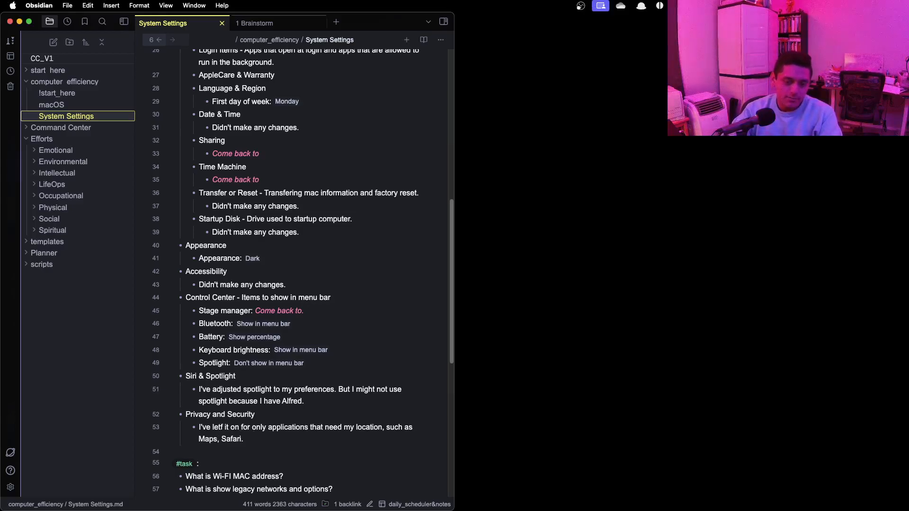
key(BackSpace)
text(, )
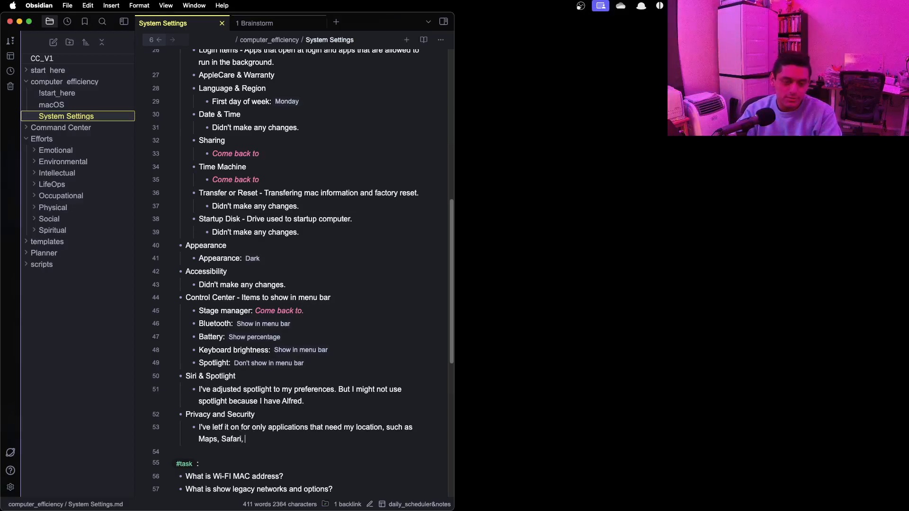
text(and System Servi)
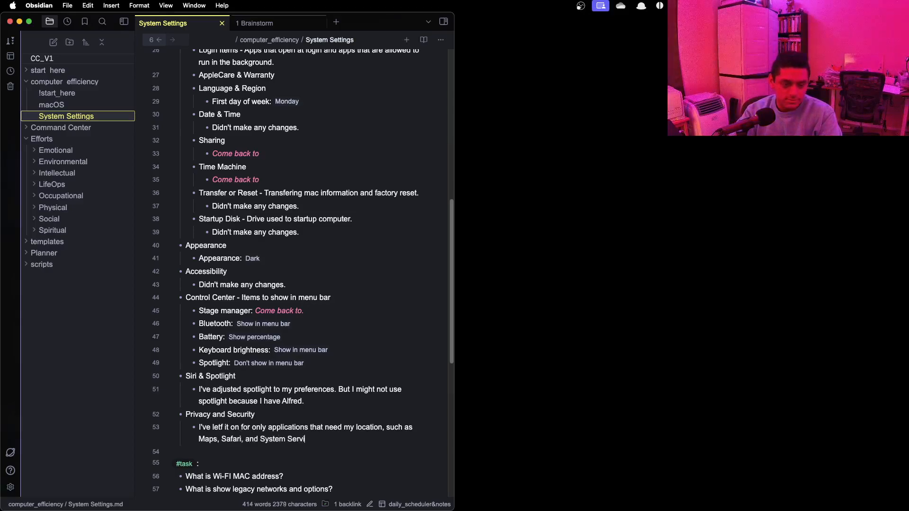
text(ces.)
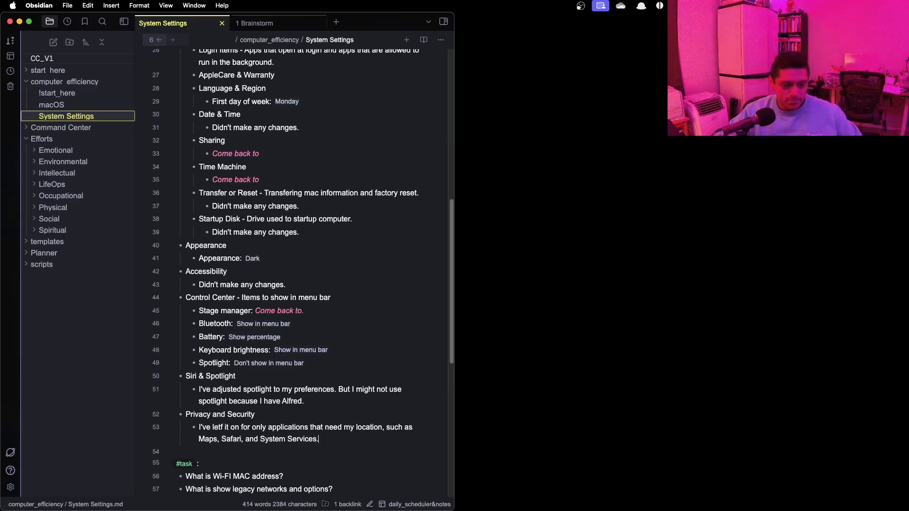
key(super+space)
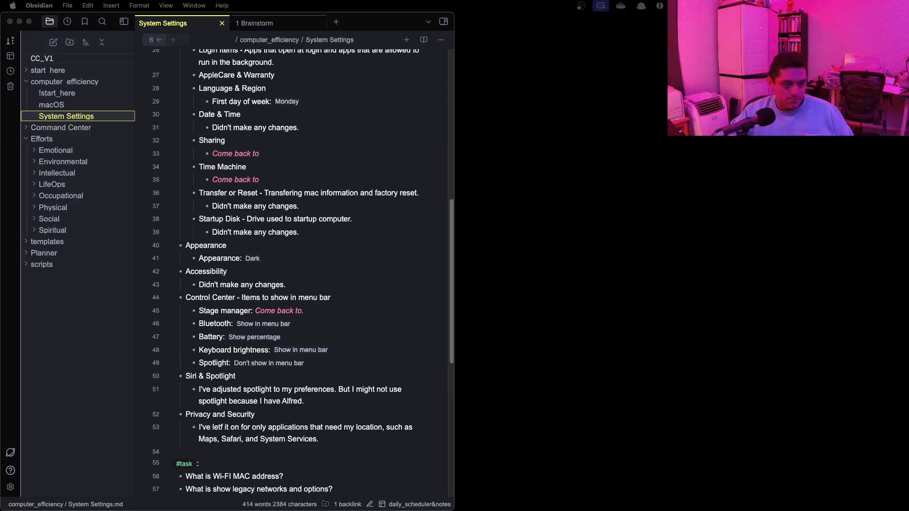
- Add bullets for Desktop and Dock, Display, Wallpaper and Screen Saver after the location note
scroll(324, 255, down, 5)
click(324, 255)
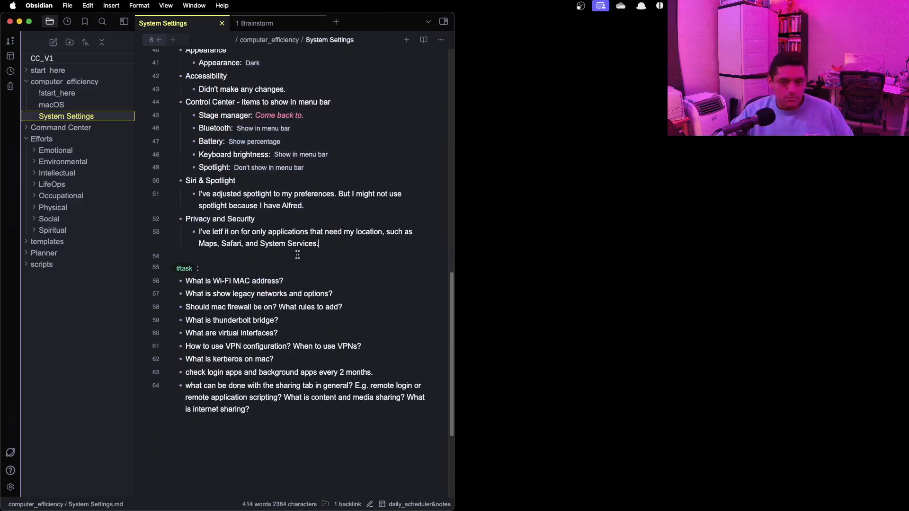
key(Return)
text(- )
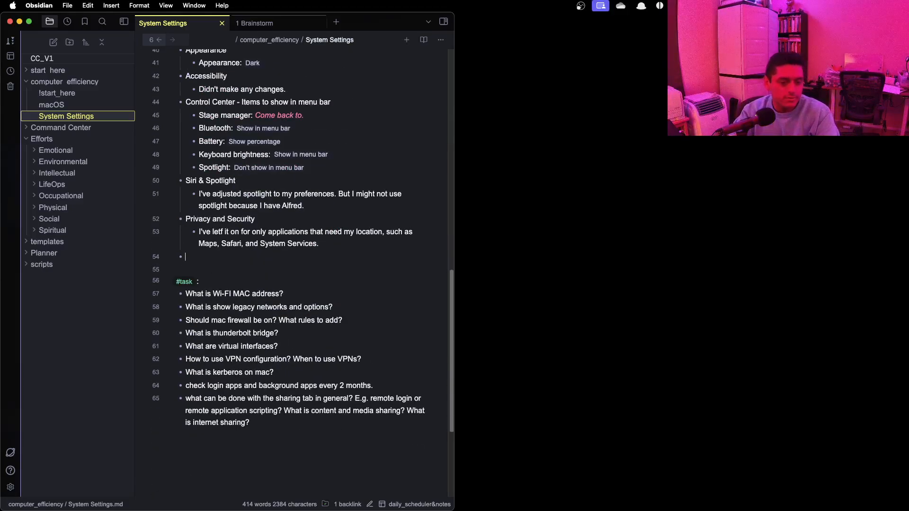
text(Desktop and )
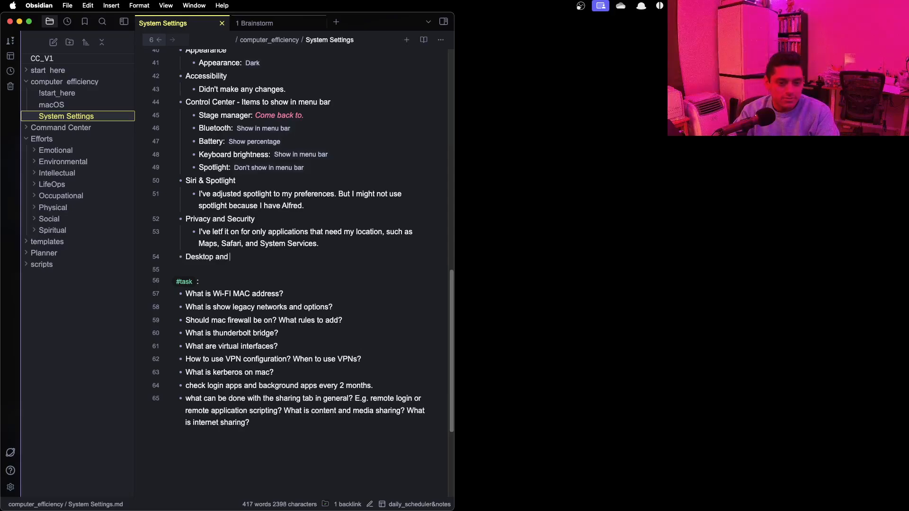
text(Dock)
key(Return)
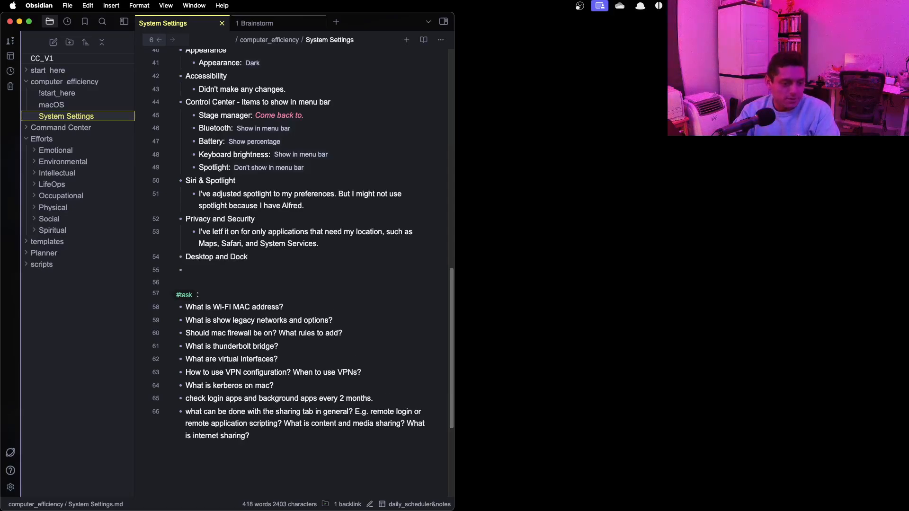
text(Display)
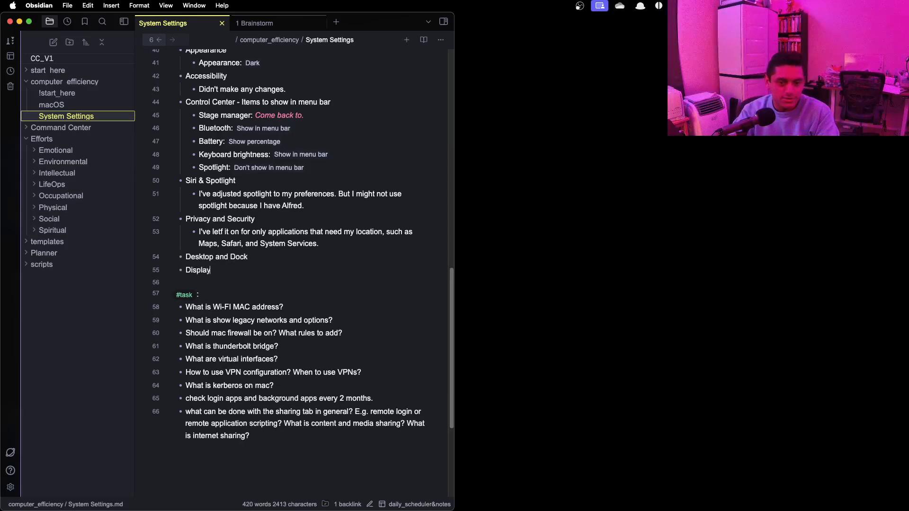
key(Return)
text(Wall)
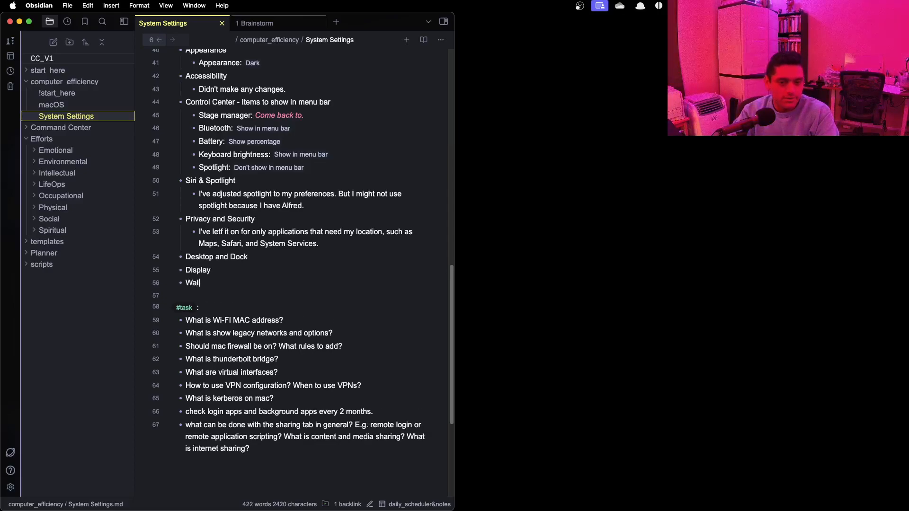
text(paper)
key(Return)
text(S)
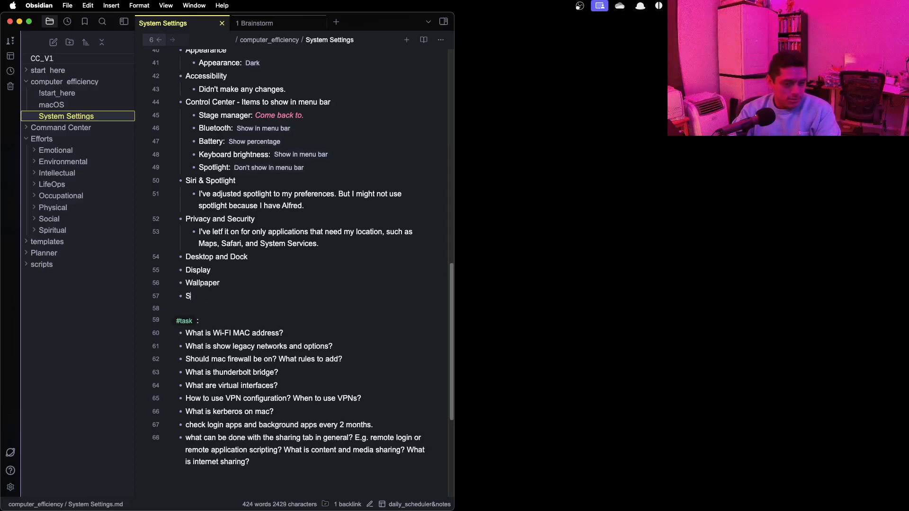
text(creen Sa)
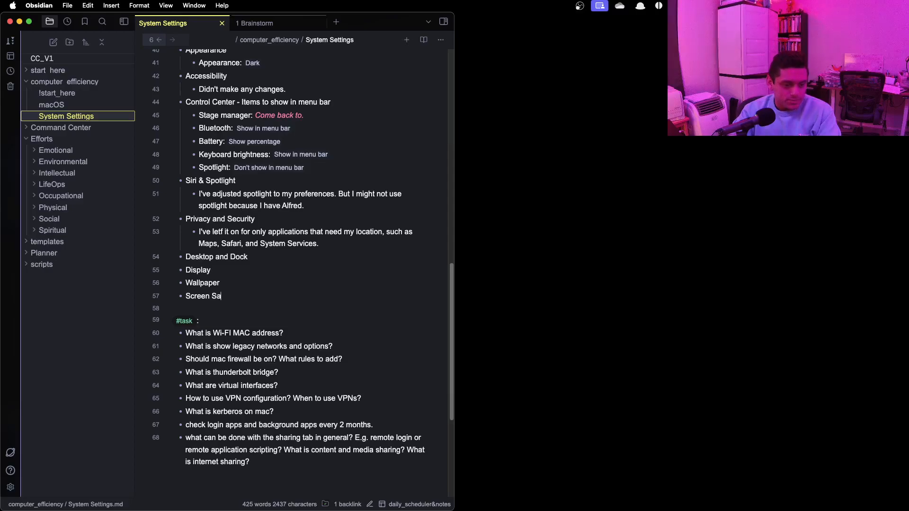
text(ver)
key(Return)
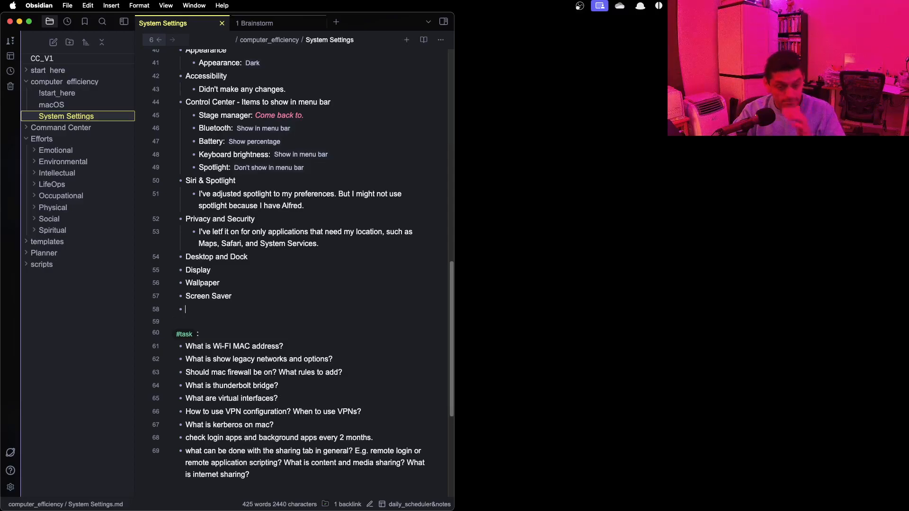
- Add bullets for Battery, Lock Screen and Touch ID & Password
text(Batter)
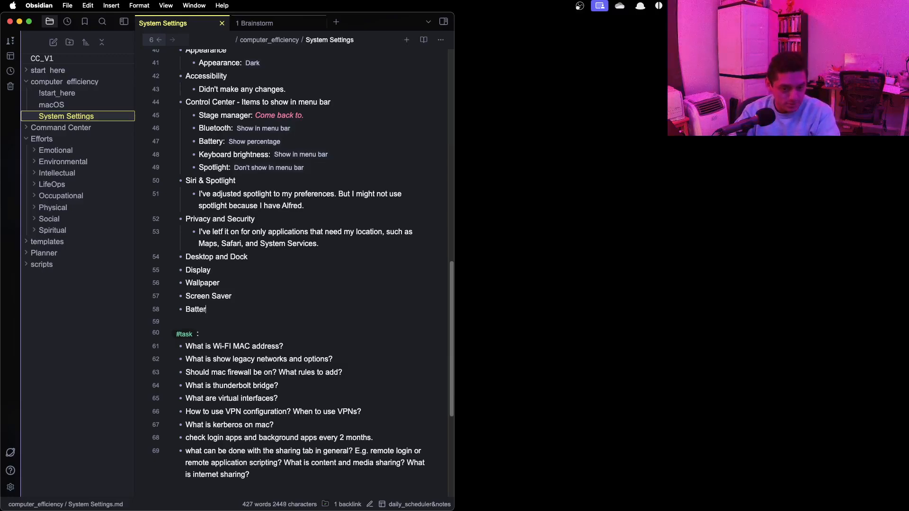
text(y)
key(Return)
text(Loc)
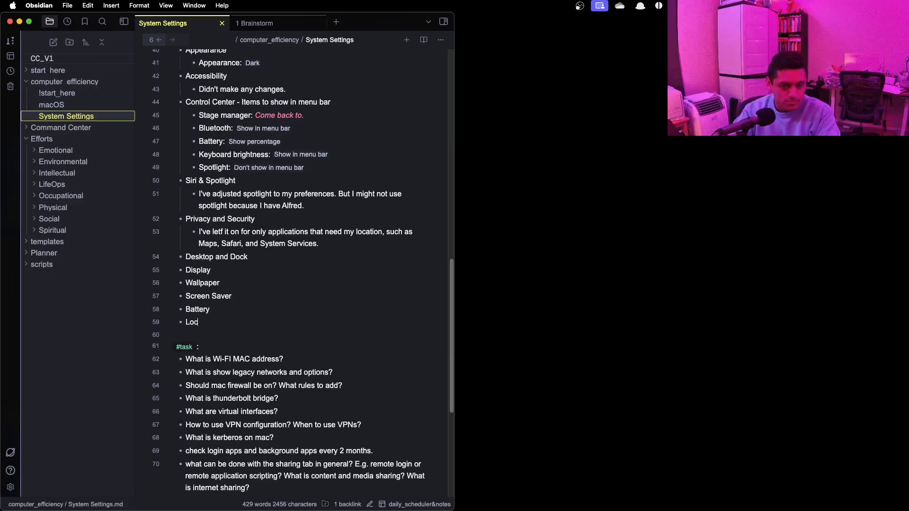
text(k Screen)
key(Return)
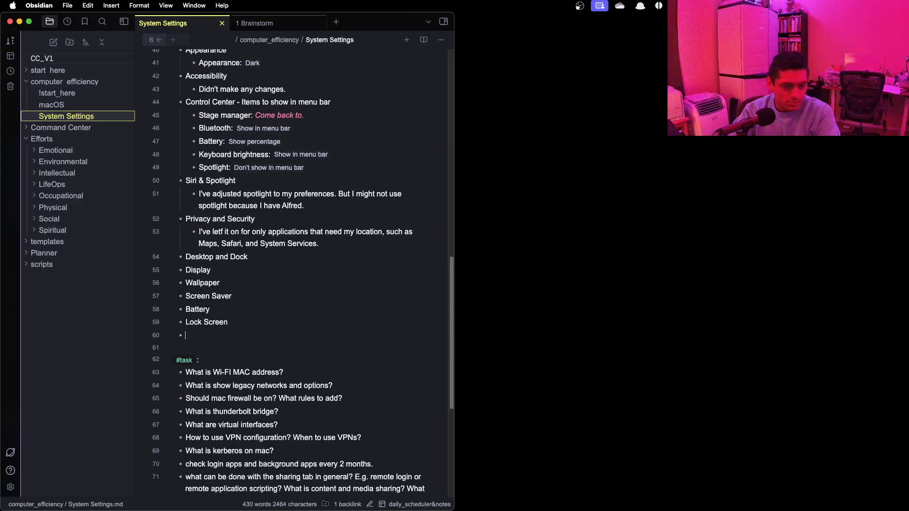
text(Touch)
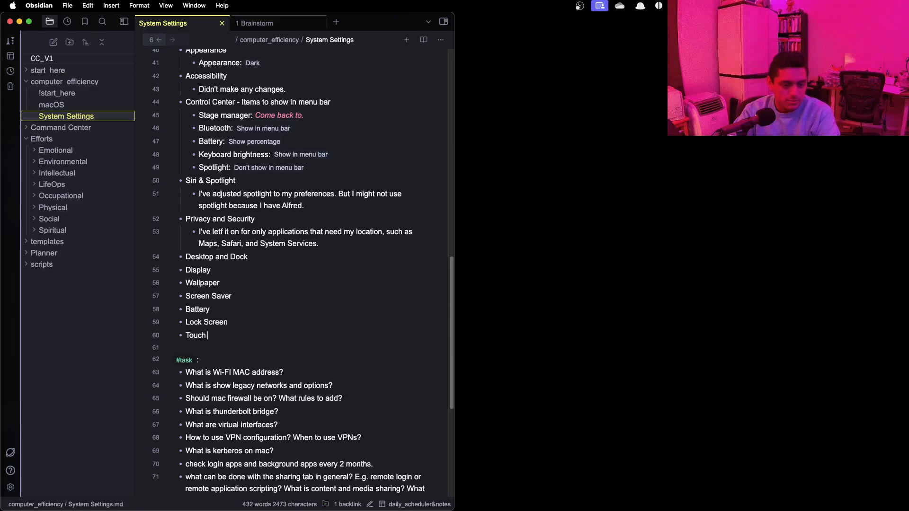
text( ID & Passwrd)
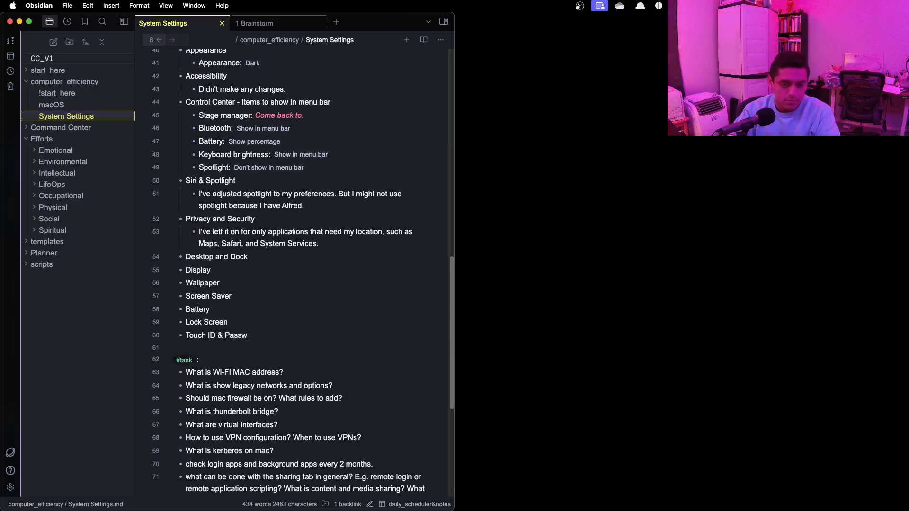
key(BackSpace)
key(BackSpace)
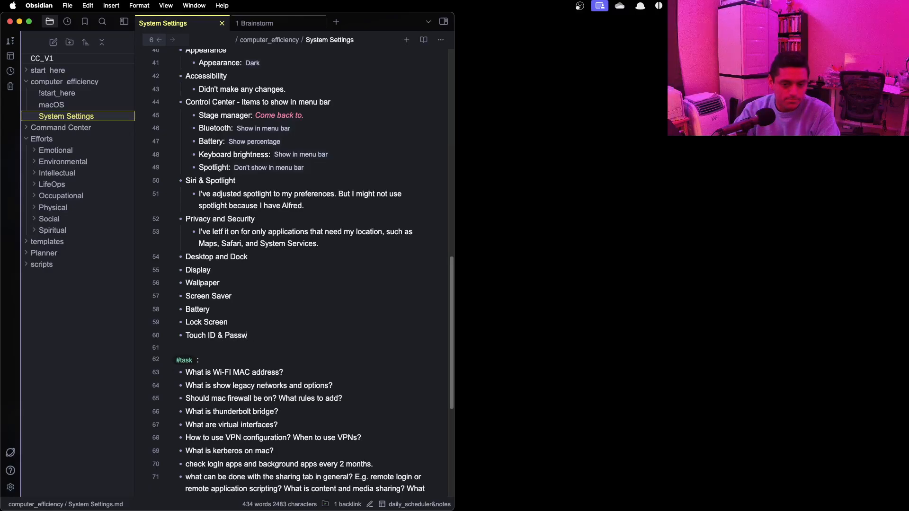
text(ord)
key(Return)
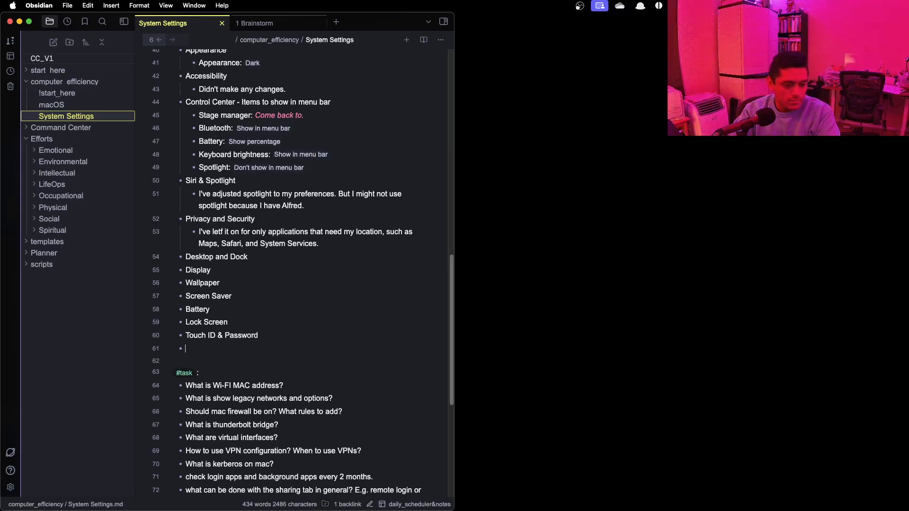
- Add bullets for Users and Groups (fixing its typo), Passwords and Internet Accounts
text(Users and Grouops)
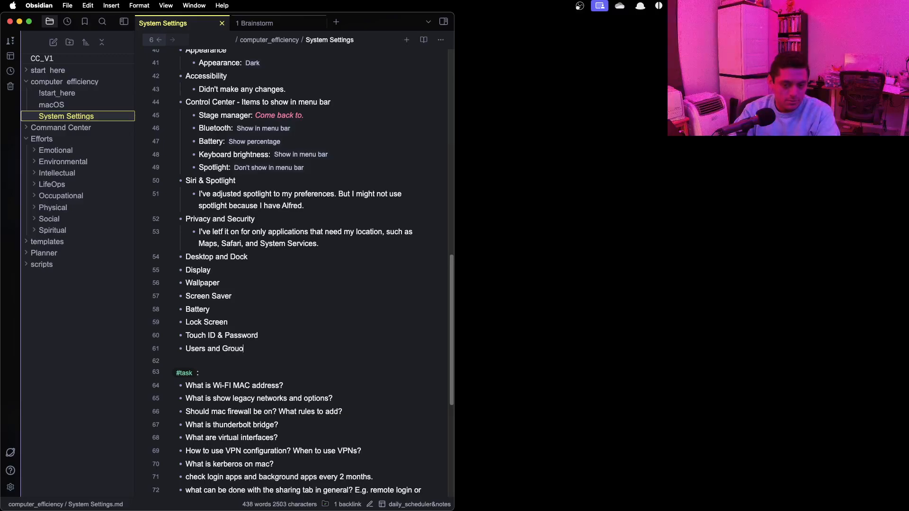
key(Return)
key(Up)
key(End)
key(Left)
key(Left)
key(BackSpace)
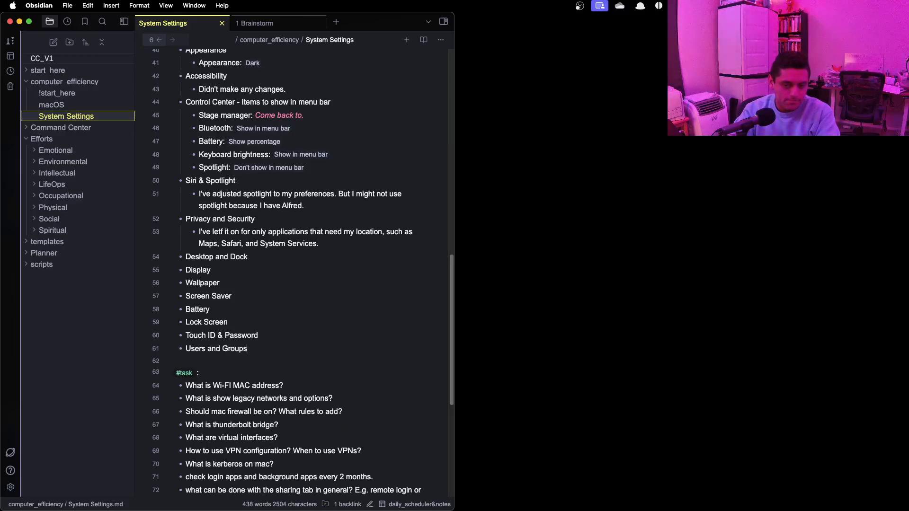
key(Down)
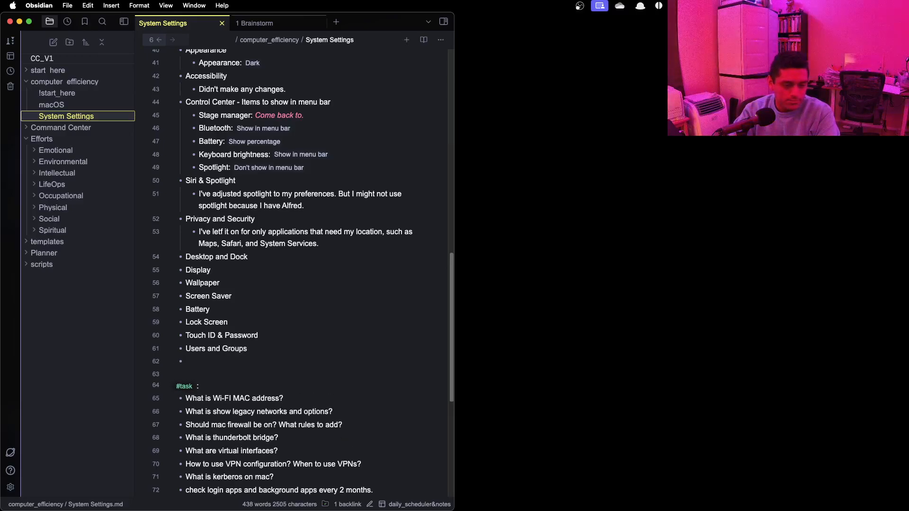
text(Passwords)
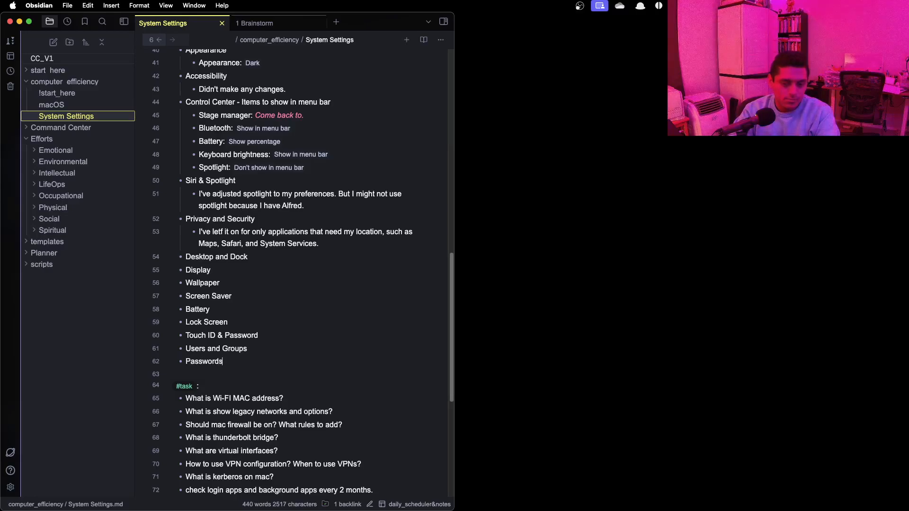
key(Return)
text(Inter)
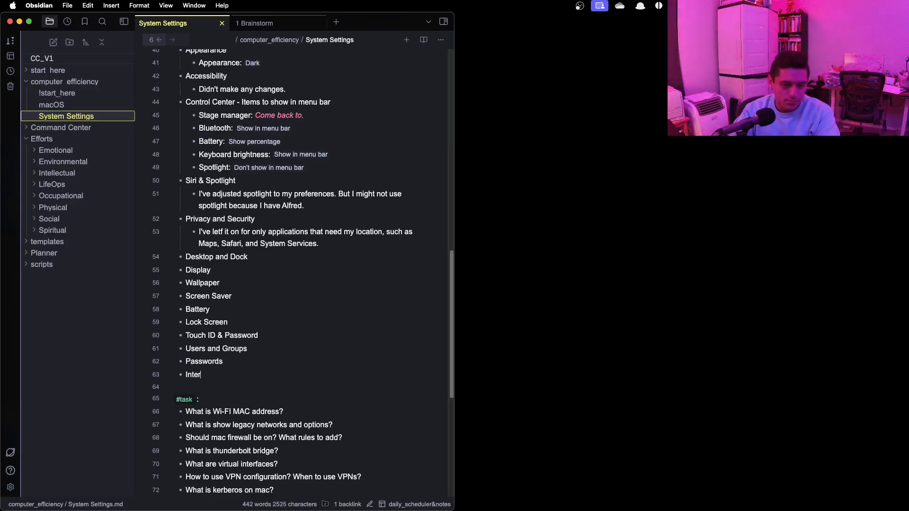
text(net Accounts)
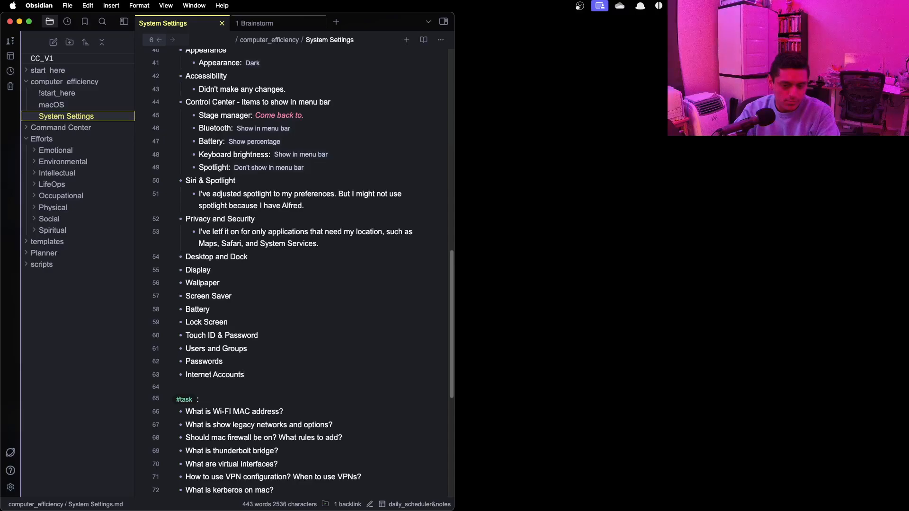
key(Return)
- Add bullets for Game Center and Wallet & Apple Pay
text(Gamer C)
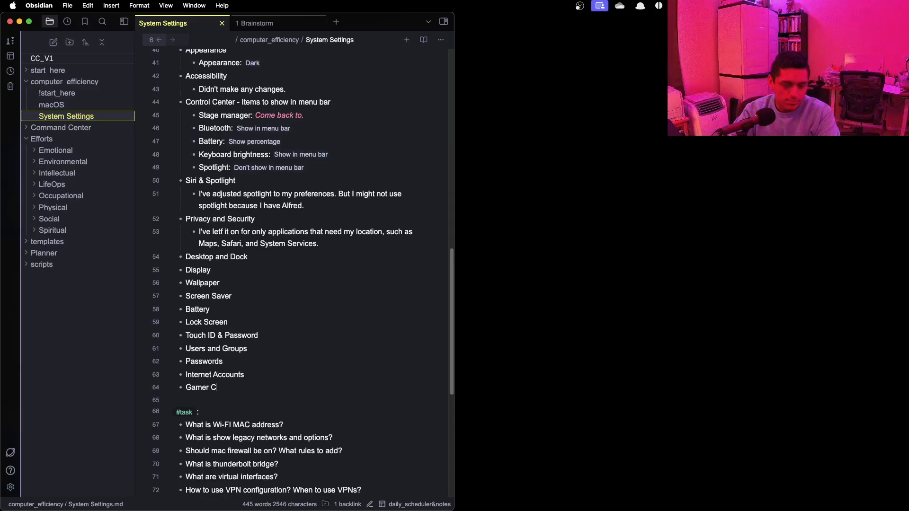
text(ard)
key(BackSpace)
key(BackSpace)
key(BackSpace)
key(BackSpace)
key(BackSpace)
key(BackSpace)
text(Ge)
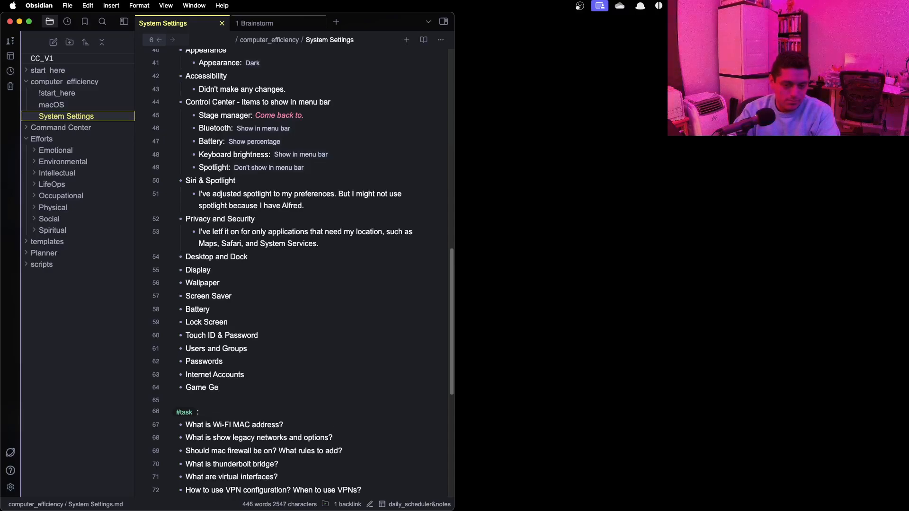
key(BackSpace)
key(BackSpace)
text(Center)
key(Return)
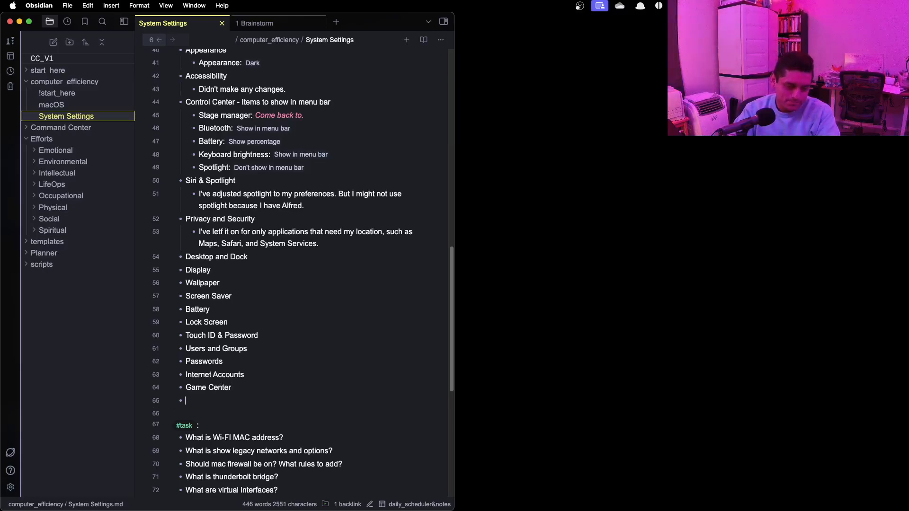
text(Wa)
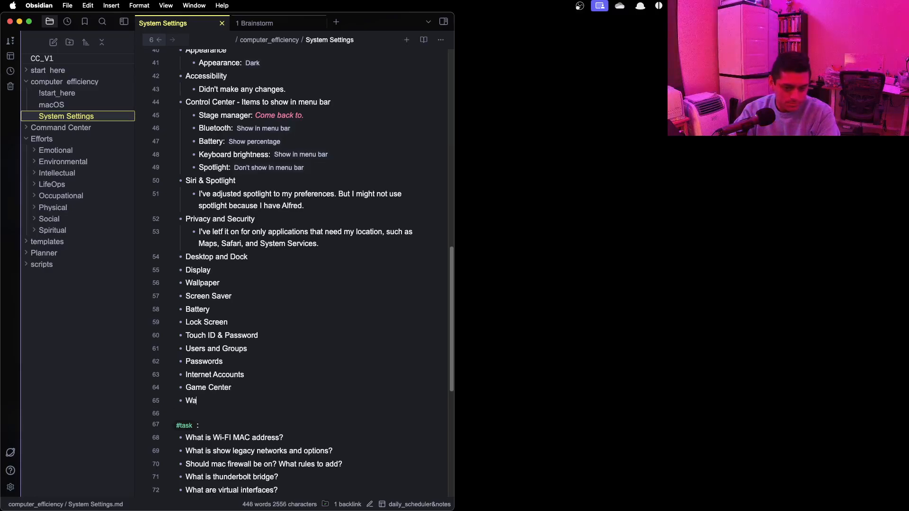
text(llet & )
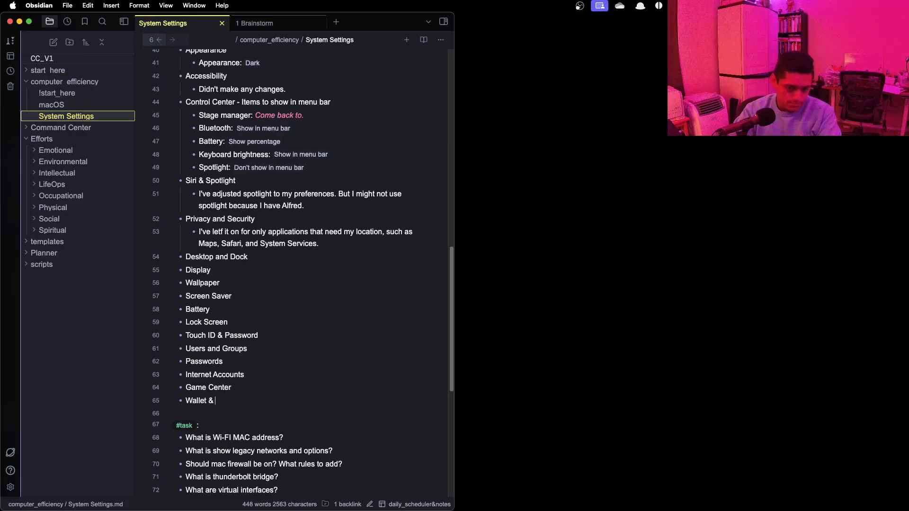
text(Apple Pay)
key(Return)
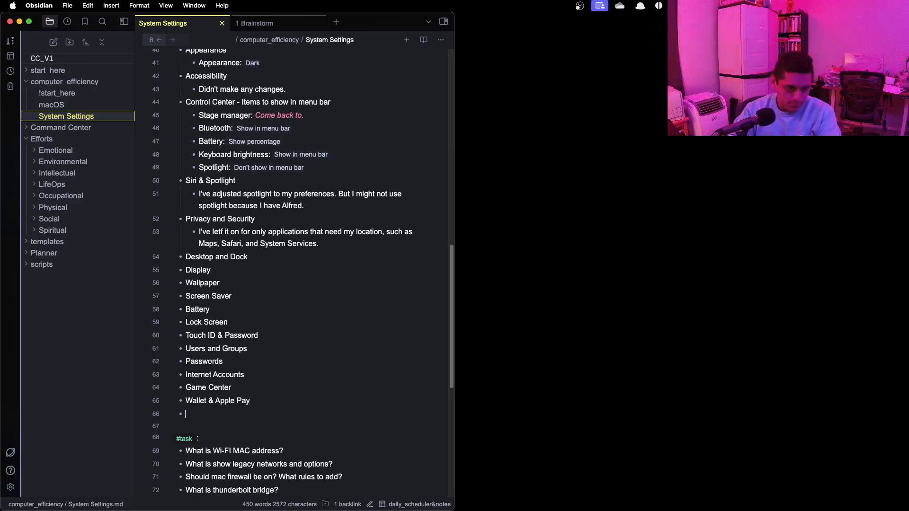
- Add bullets for Keyboard, Mouse, Trackpad and Printers and Scanners
text(Keyboard)
key(Return)
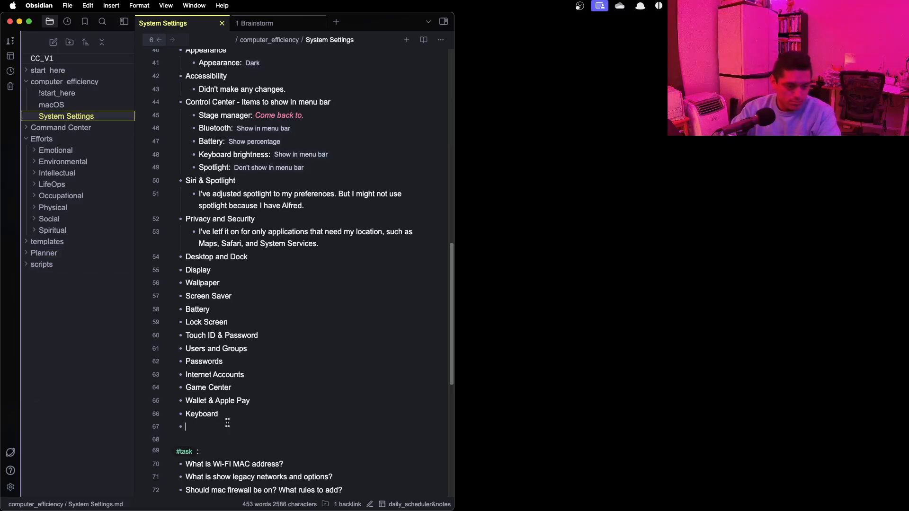
text(Mours)
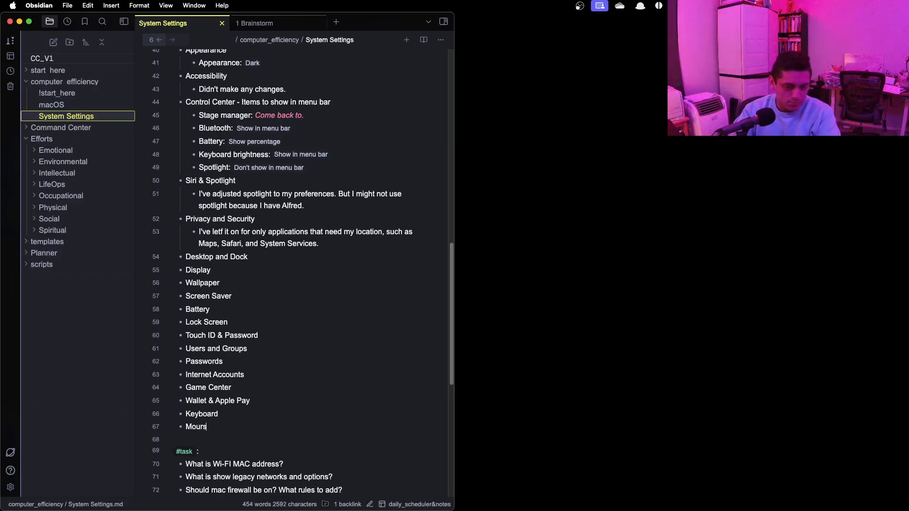
key(Return)
text(Trac)
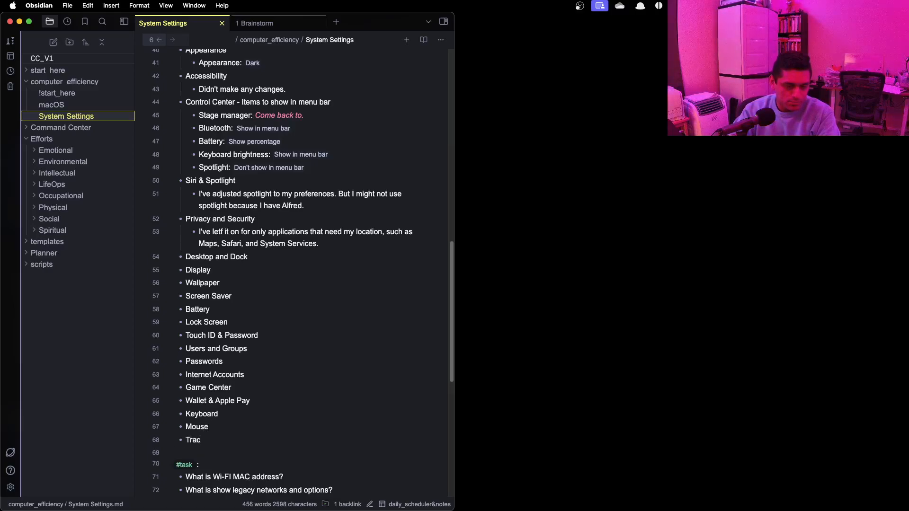
text(kpad)
key(Return)
text(P)
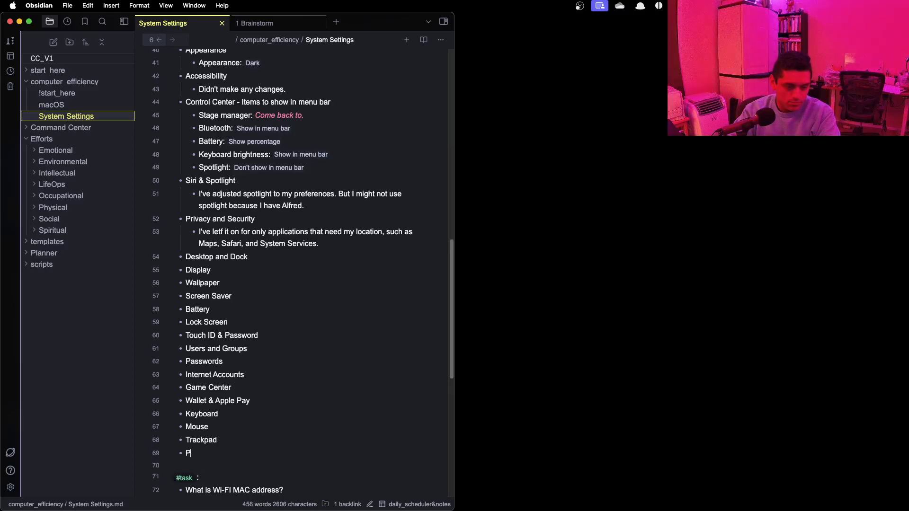
text(rinters and )
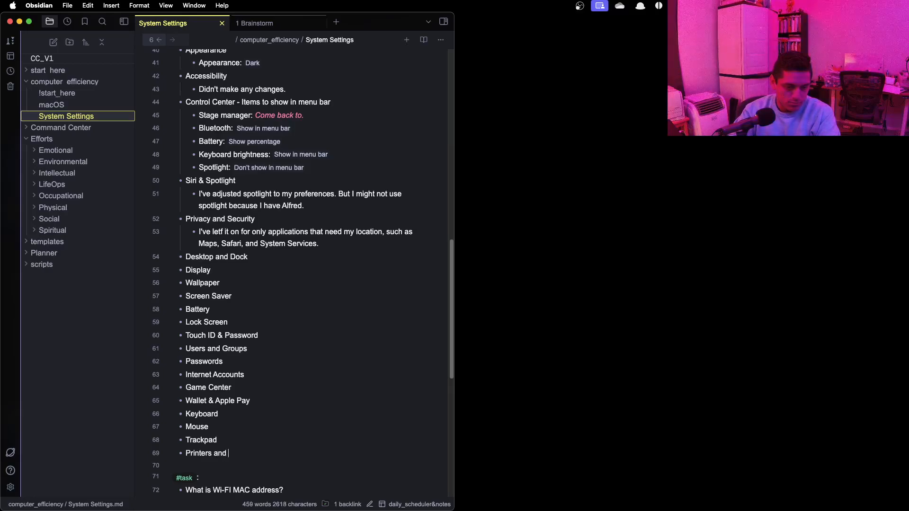
text(Scanners)
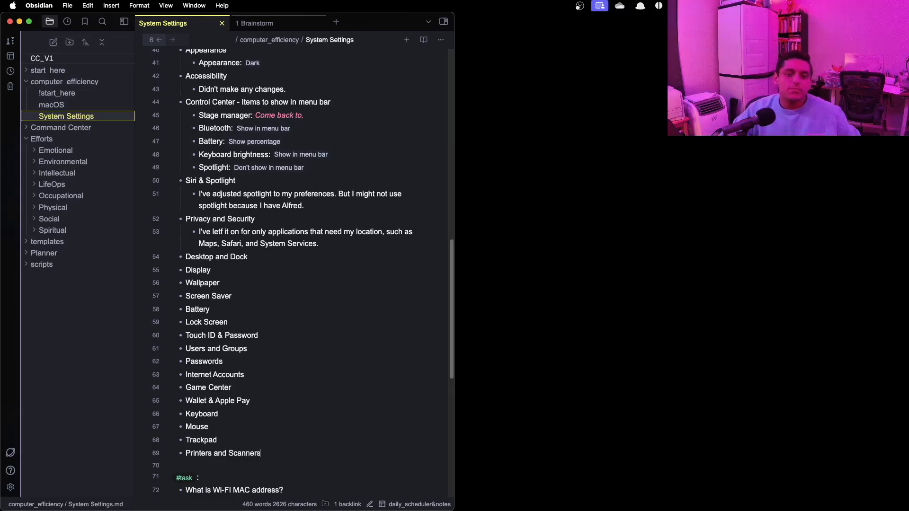
scroll(239, 243, up, 15)
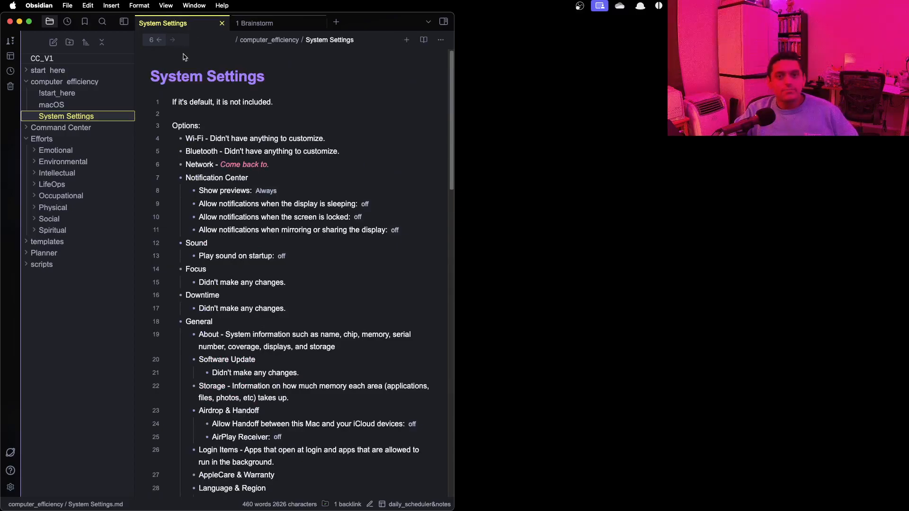
- Go back to the macOS note, scroll through its checklist, then go back to !start_here
click(159, 40)
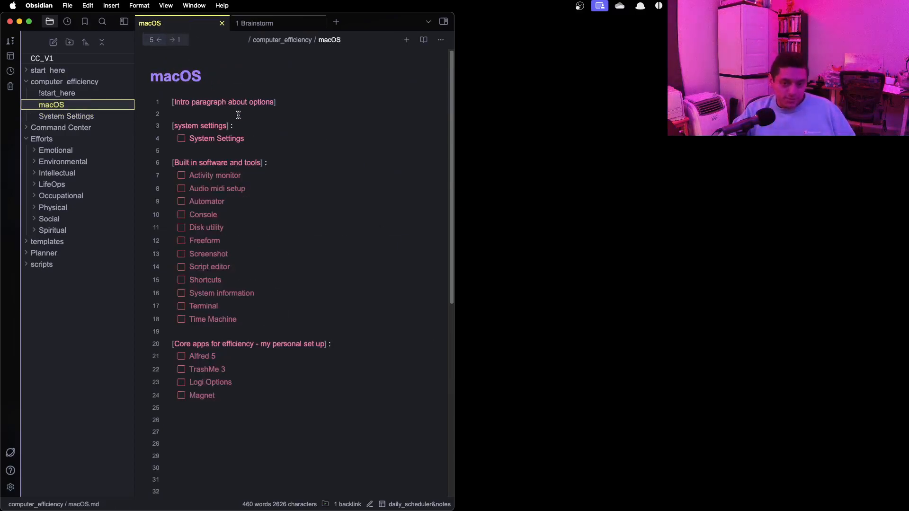
scroll(231, 177, down, 1)
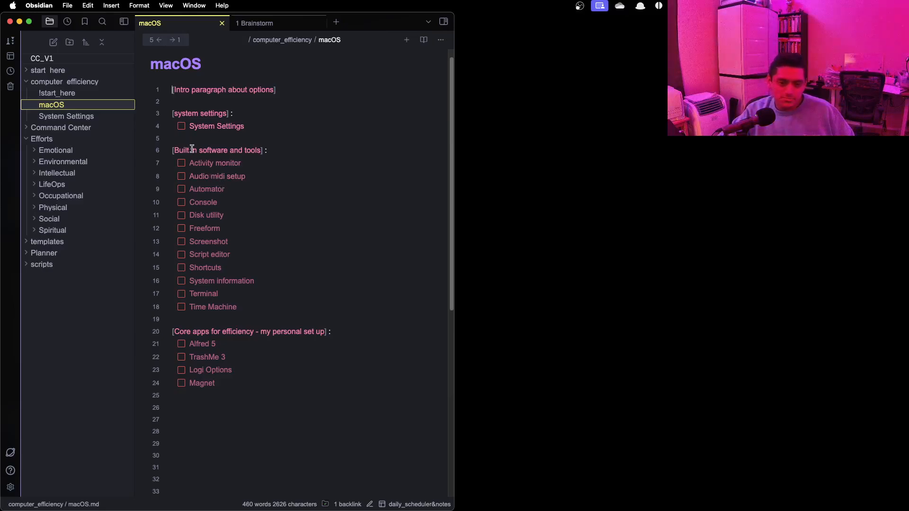
scroll(201, 184, down, 1)
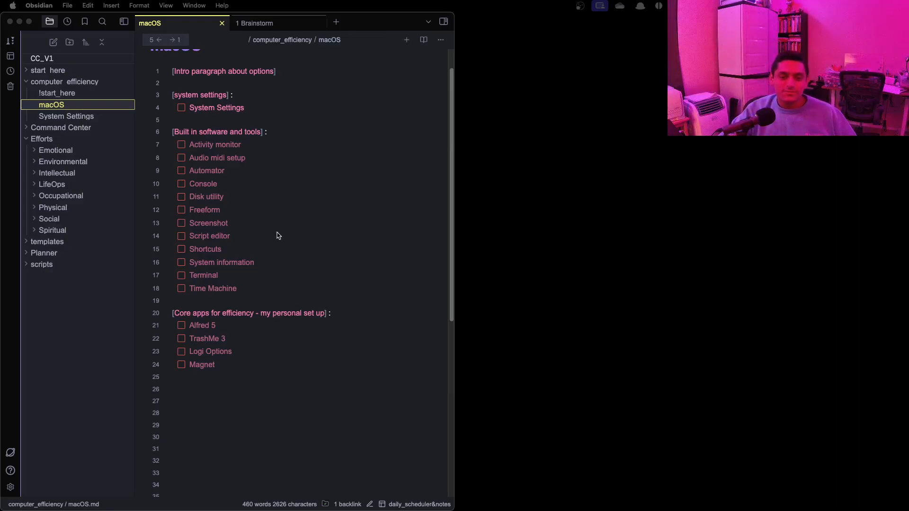
scroll(258, 242, up, 1)
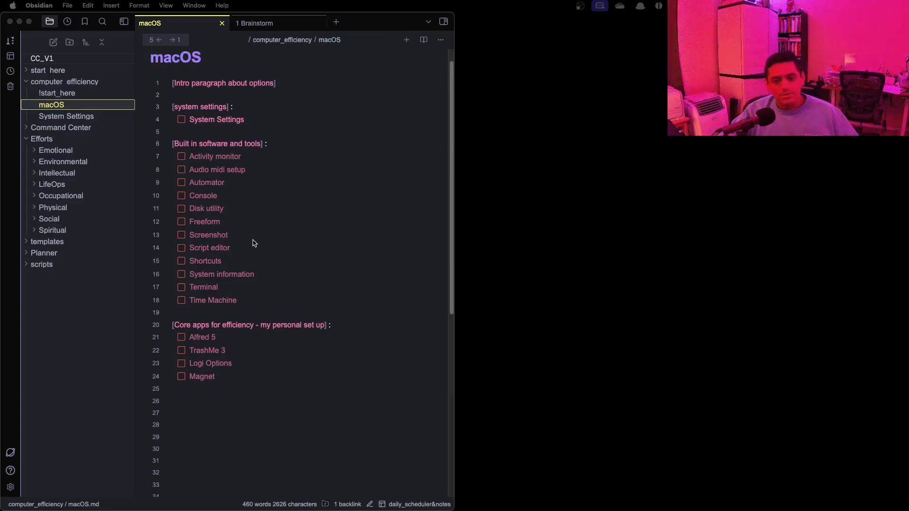
scroll(254, 243, up, 1)
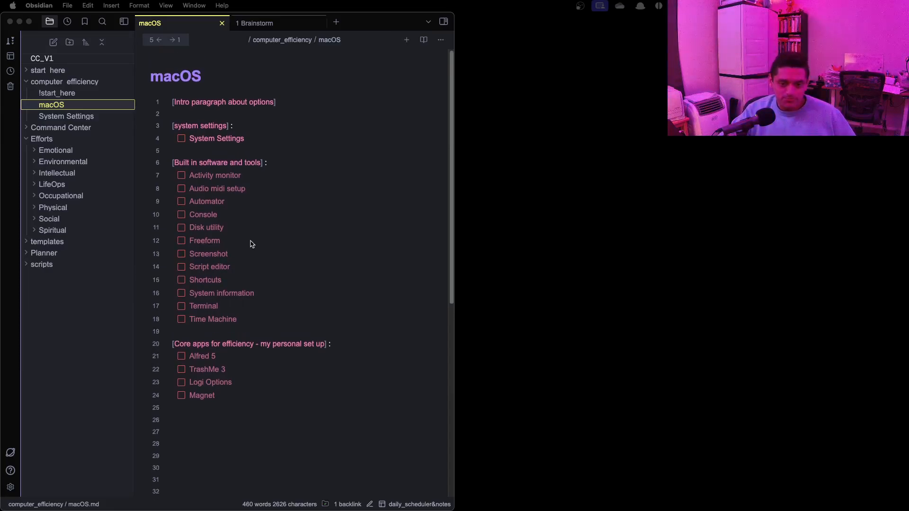
scroll(252, 244, down, 1)
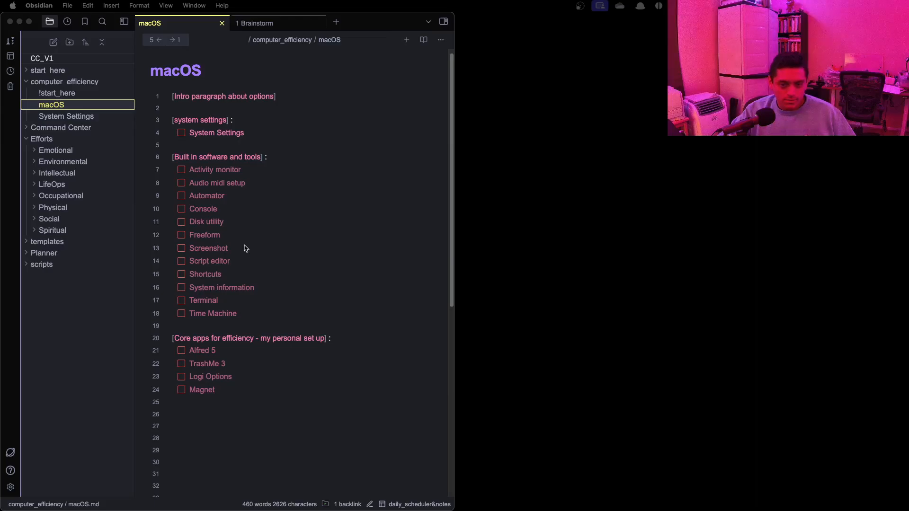
scroll(244, 248, up, 1)
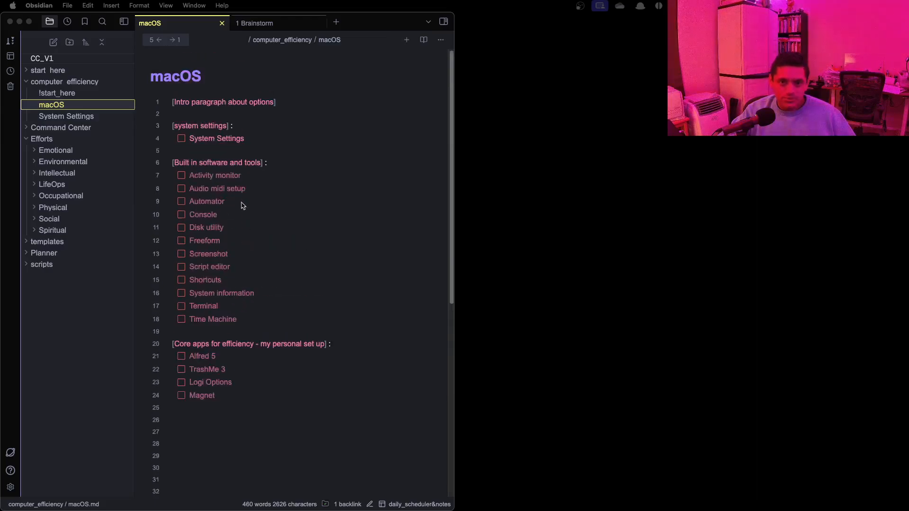
click(156, 42)
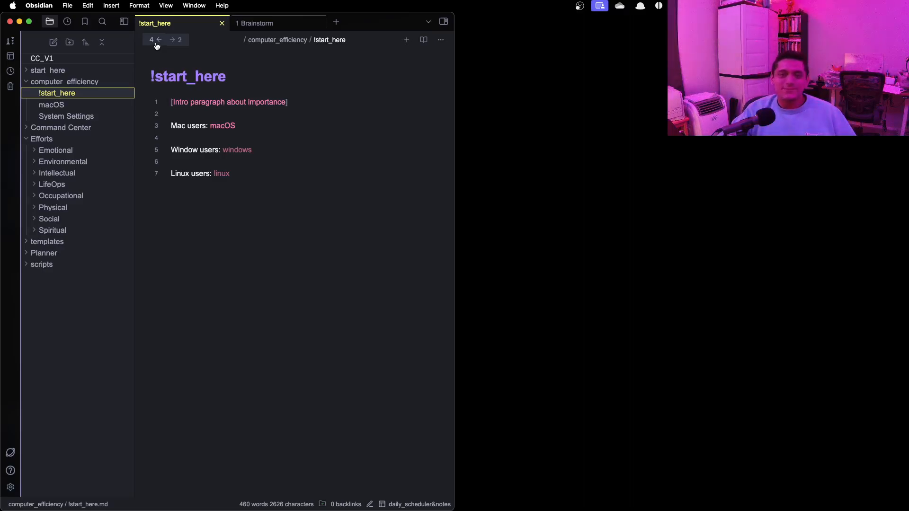
- Navigate forward to the macOS checklist note again
click(157, 45)
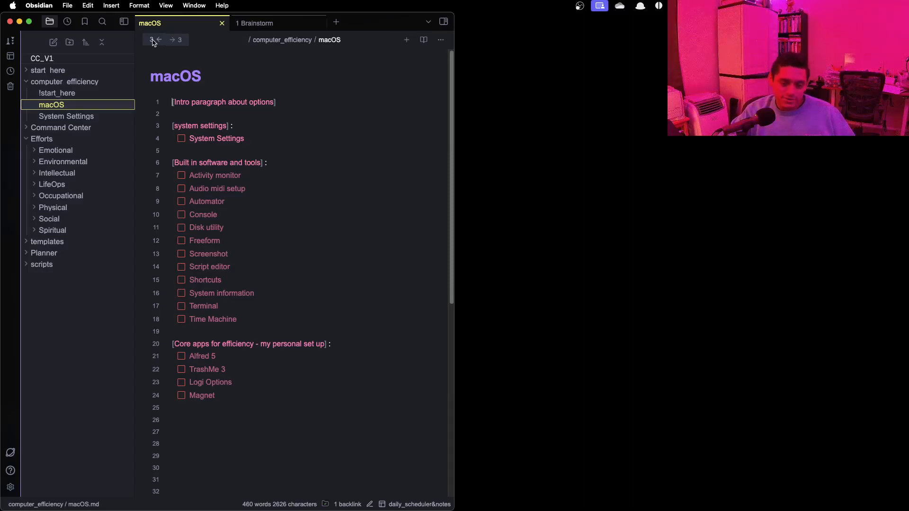
click(159, 40)
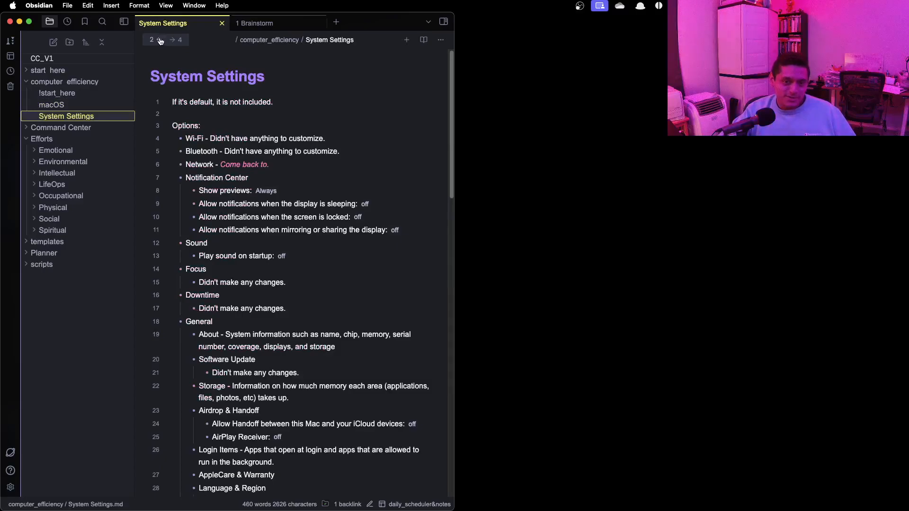
click(159, 40)
click(172, 41)
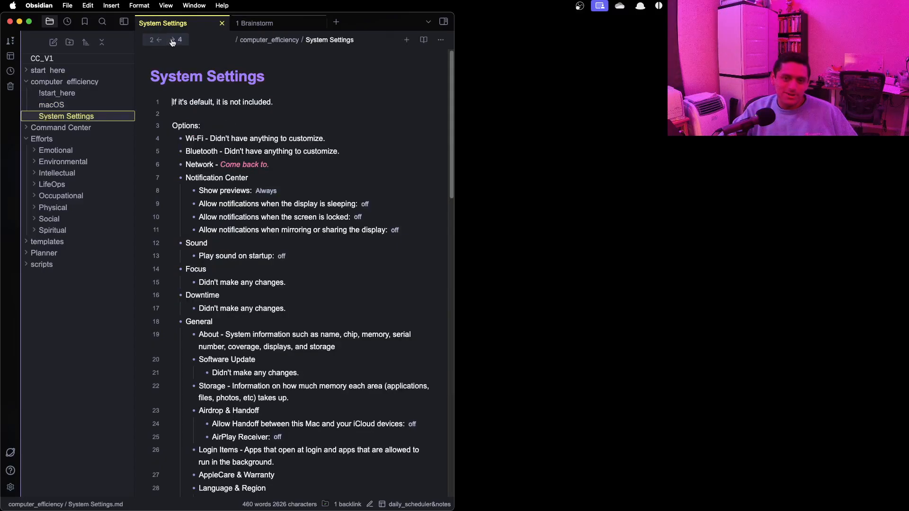
click(160, 41)
click(160, 41)
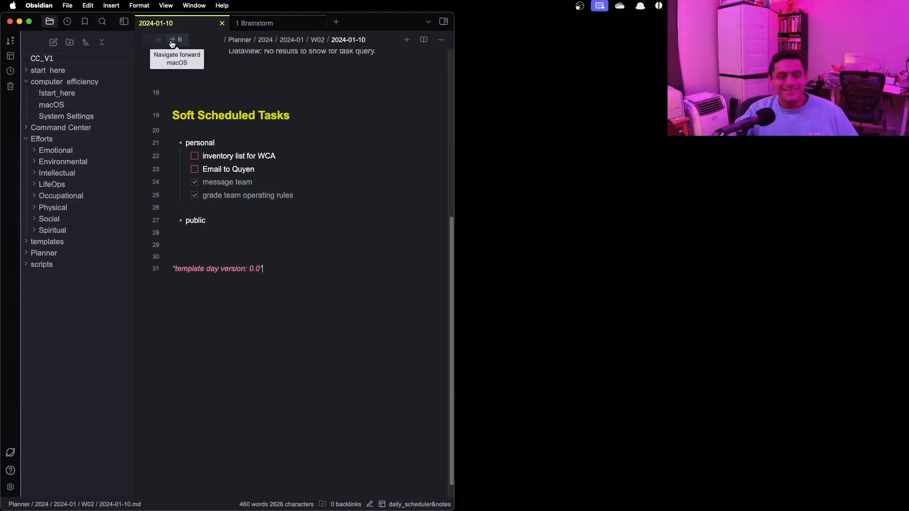
click(172, 43)
click(172, 43)
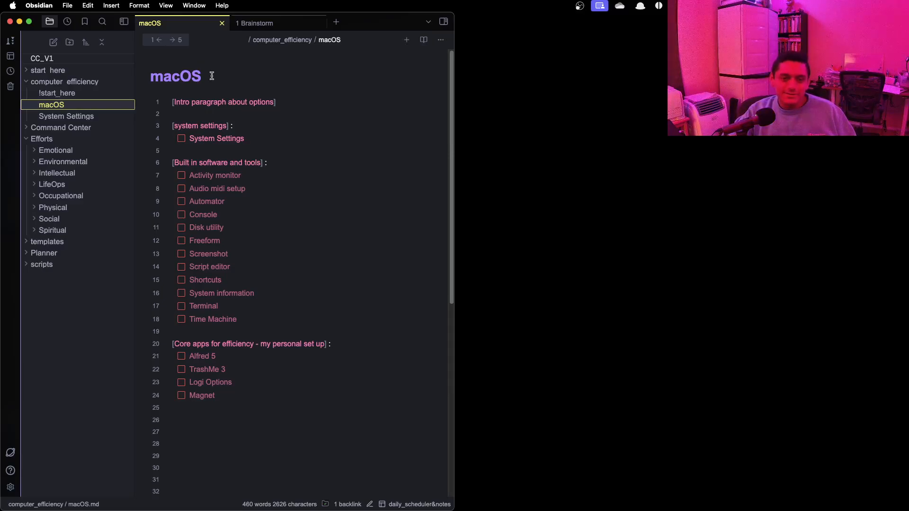
click(158, 41)
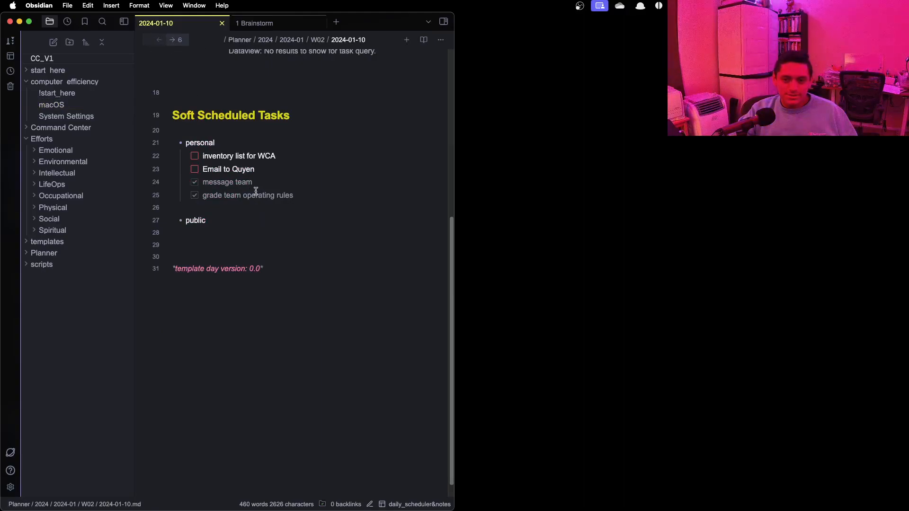
scroll(256, 191, up, 3)
scroll(256, 191, down, 3)
click(173, 39)
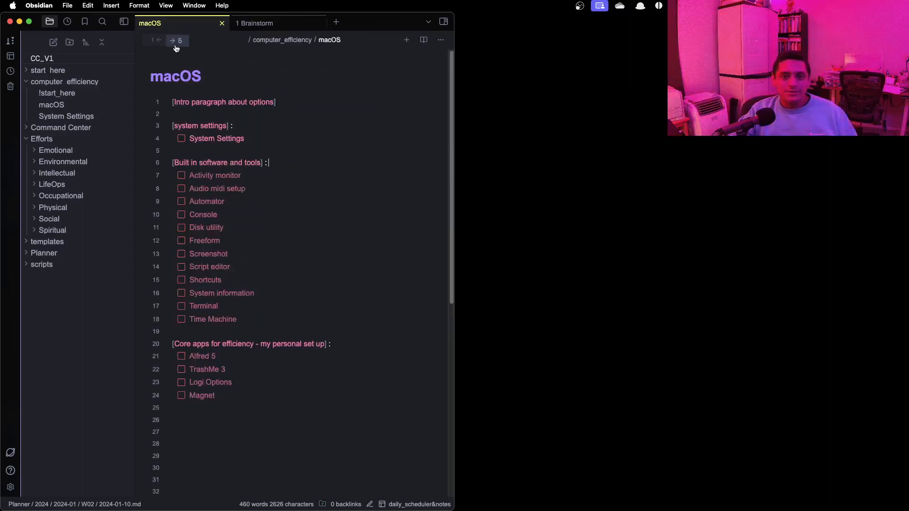
click(173, 39)
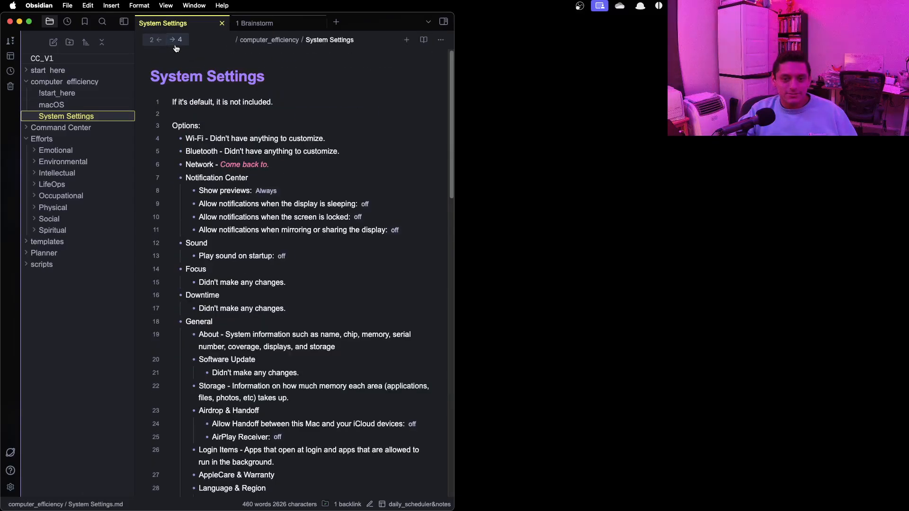
click(156, 39)
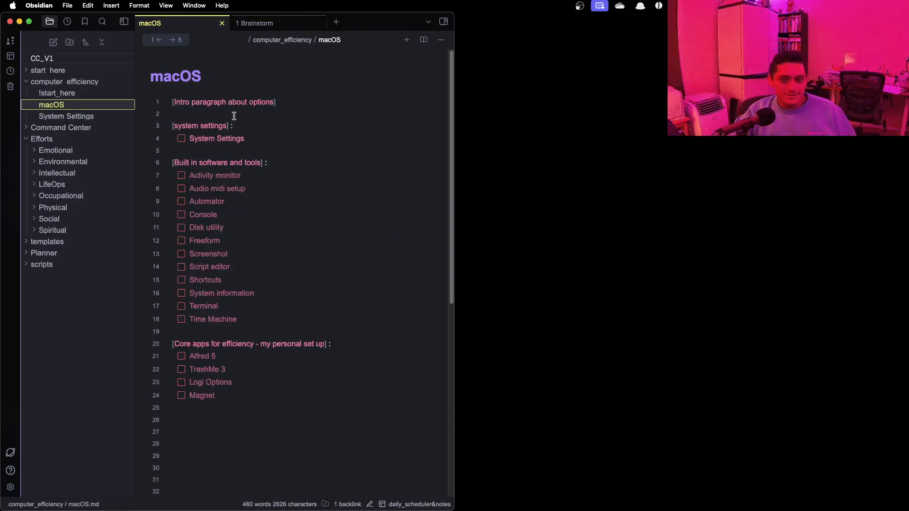
click(271, 22)
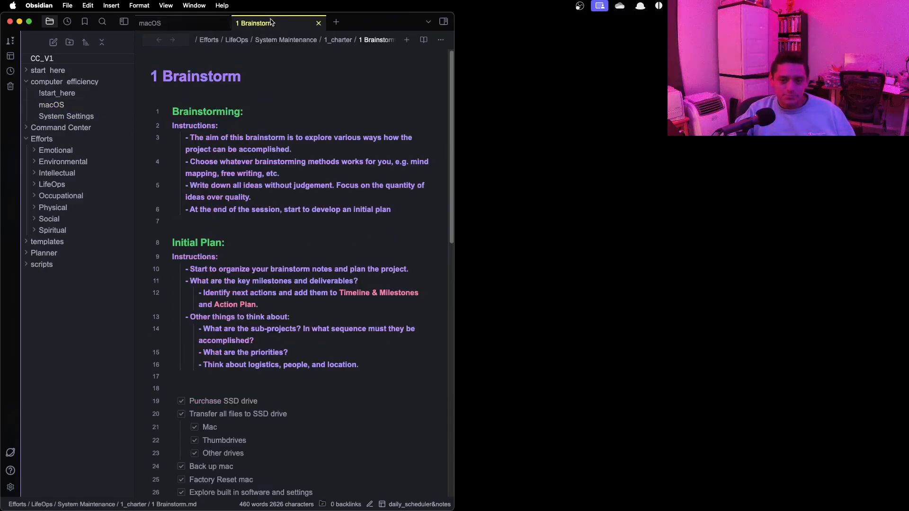
- Scroll through the Brainstorm task list and select, then deselect, the last four tasks (lines 90–93)
scroll(257, 111, down, 5)
scroll(256, 109, down, 5)
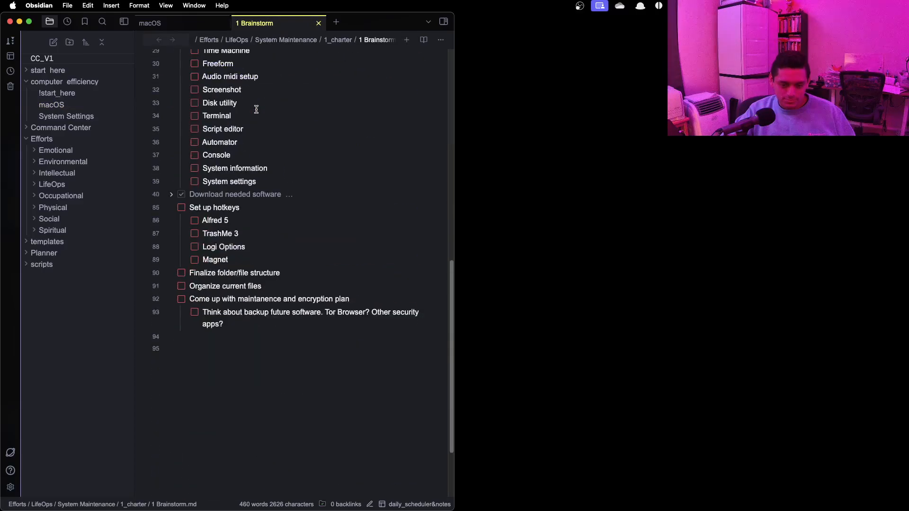
scroll(256, 109, up, 8)
scroll(256, 109, down, 7)
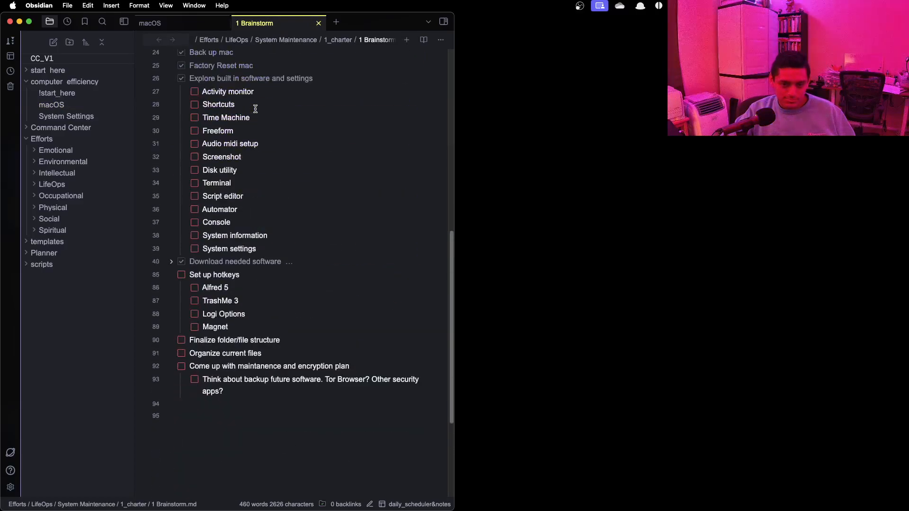
scroll(264, 170, up, 3)
scroll(263, 171, down, 3)
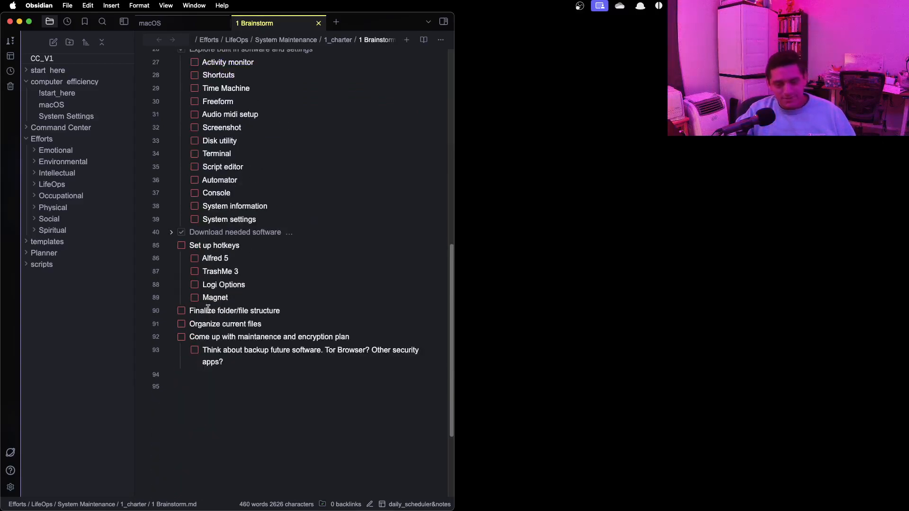
drag(191, 311, 61, 105)
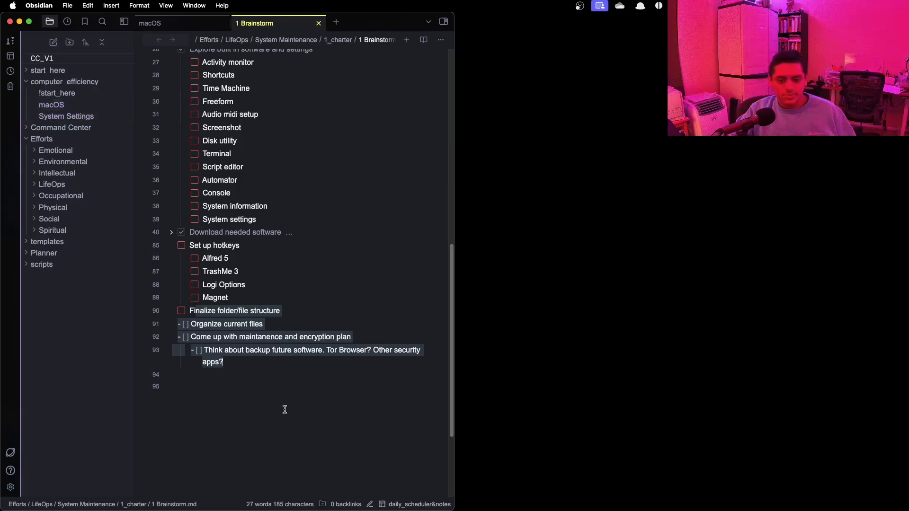
click(232, 361)
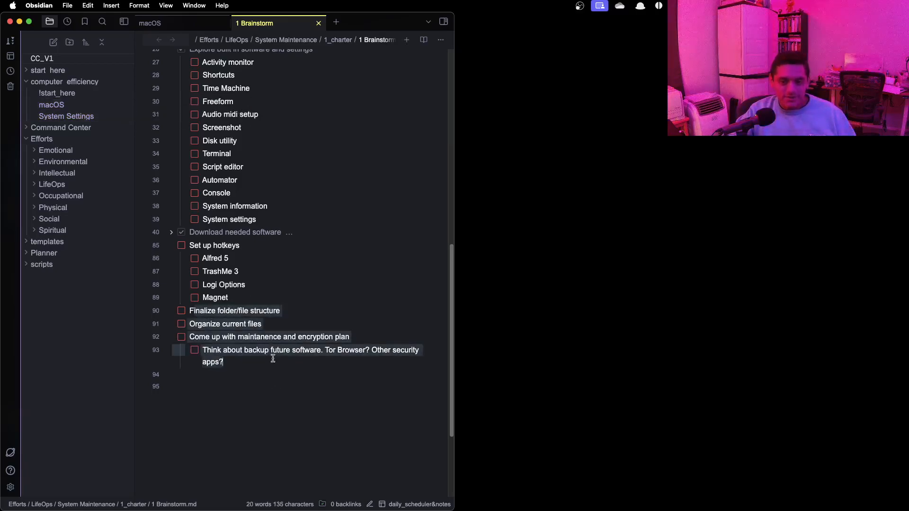
drag(272, 358, 280, 371)
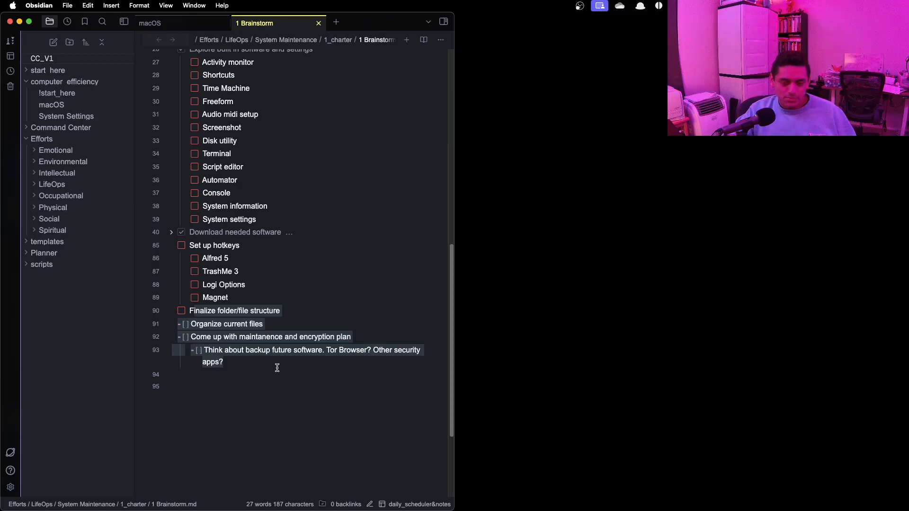
click(277, 368)
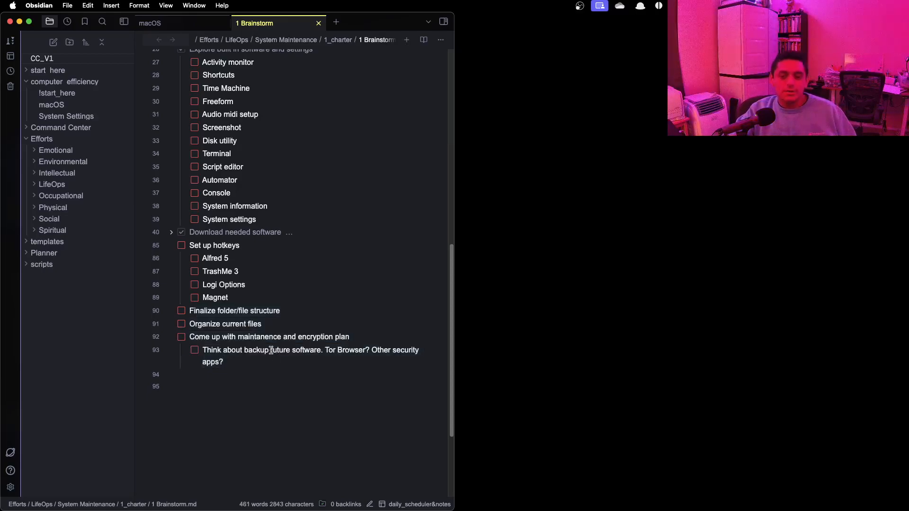
- Retry selecting the final tasks from the last line up to line 91, then clear it
scroll(270, 349, down, 3)
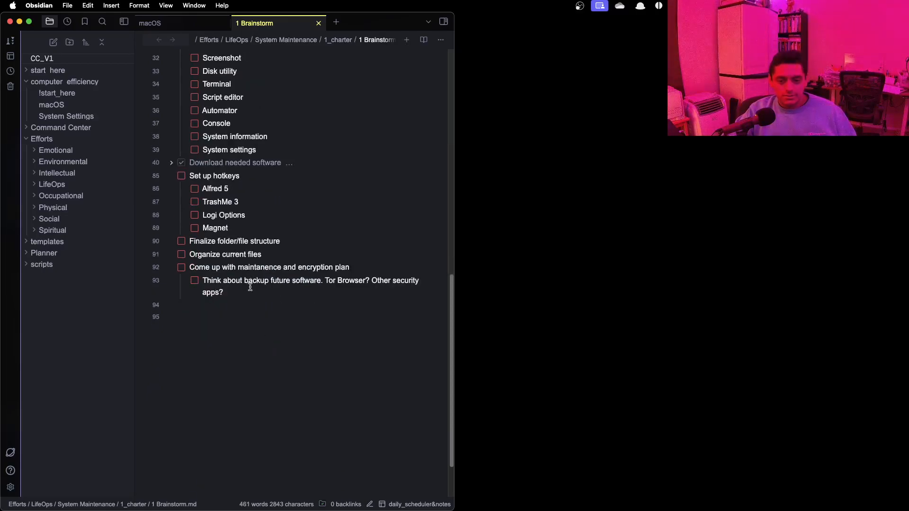
drag(249, 286, 167, 243)
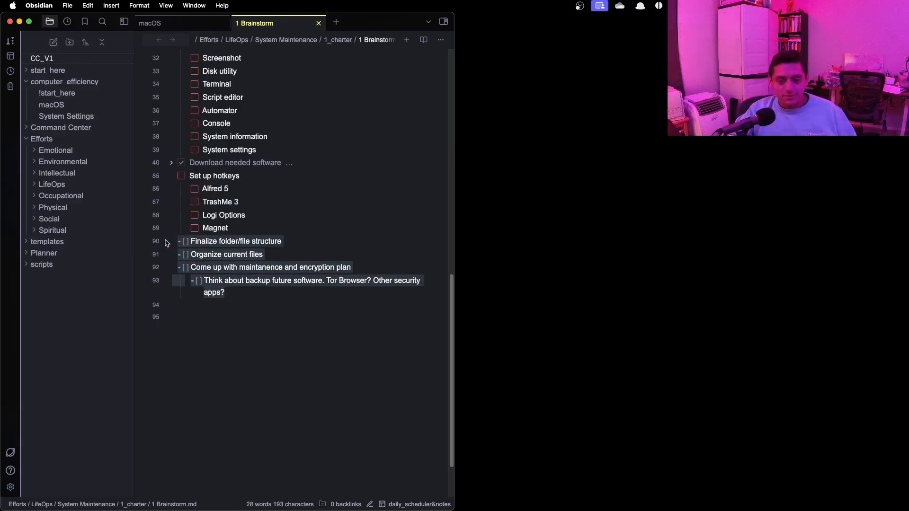
click(271, 239)
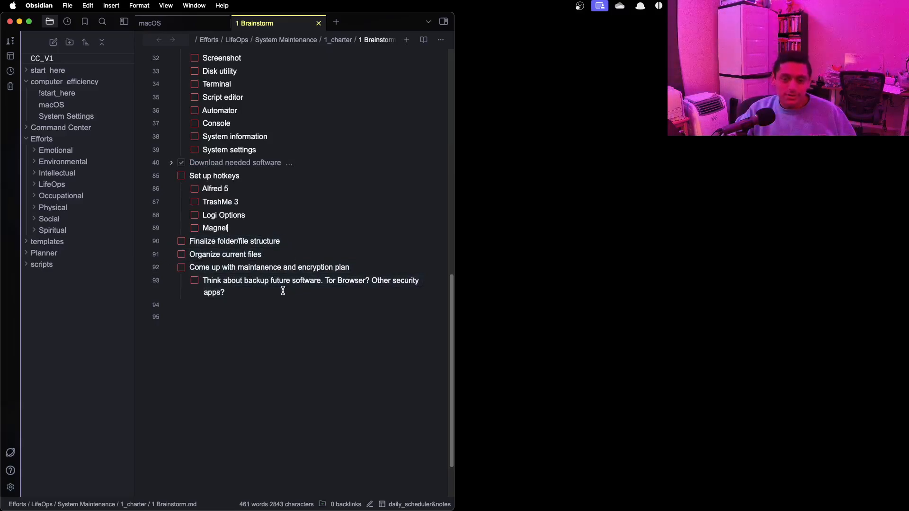
drag(282, 290, 162, 239)
click(227, 314)
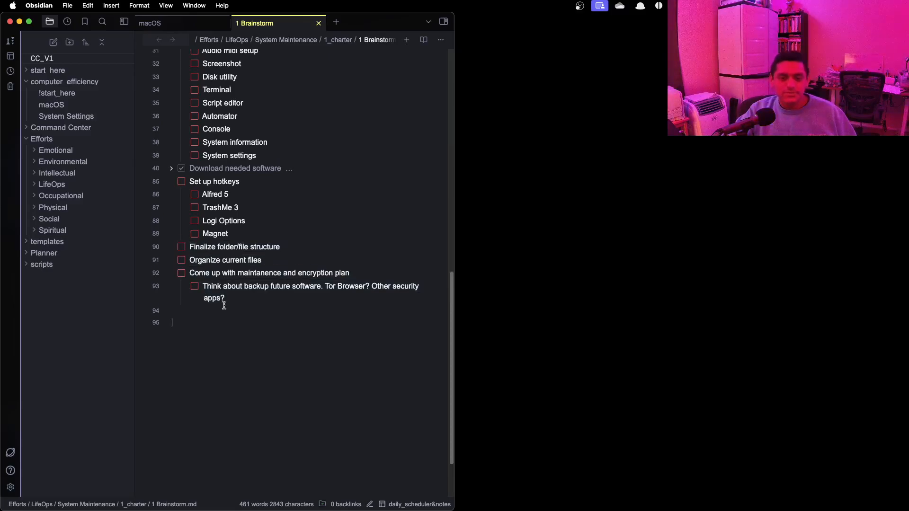
- Review the task list again and select every task from line 26 to the end
scroll(225, 308, up, 3)
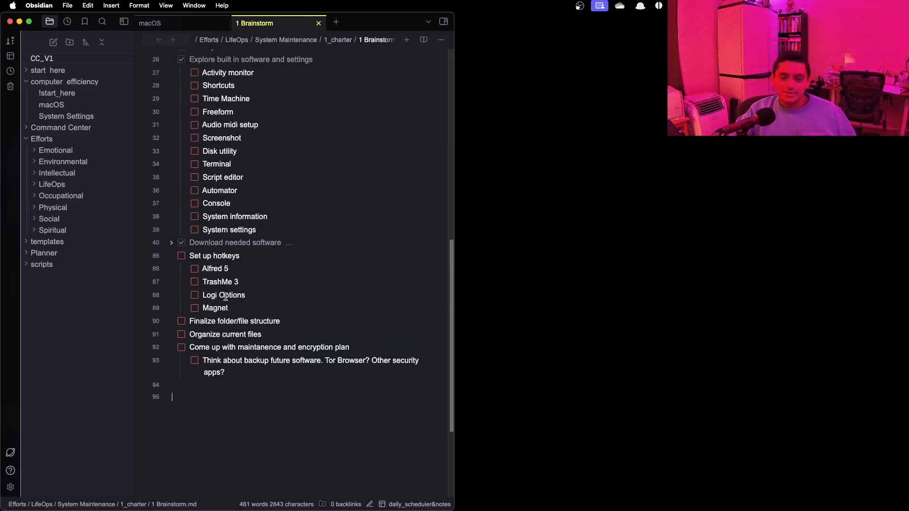
scroll(222, 300, up, 10)
scroll(217, 304, down, 5)
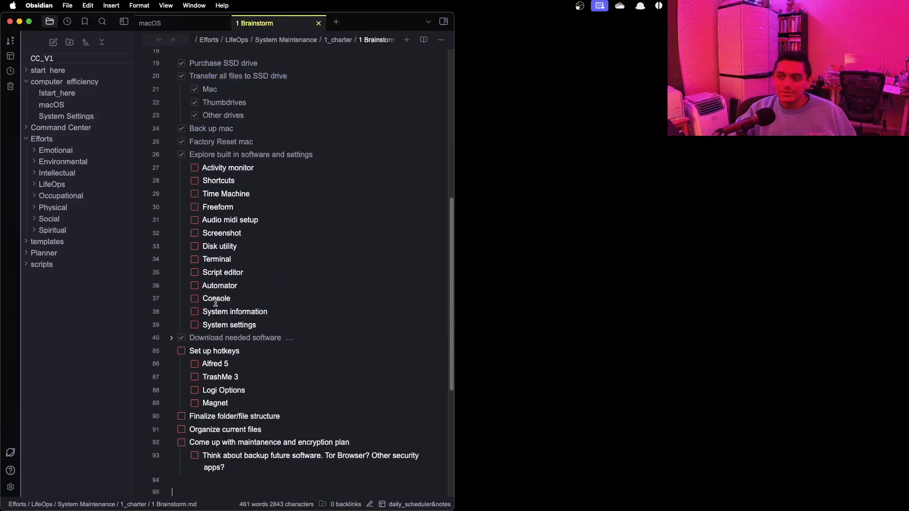
scroll(215, 302, down, 1)
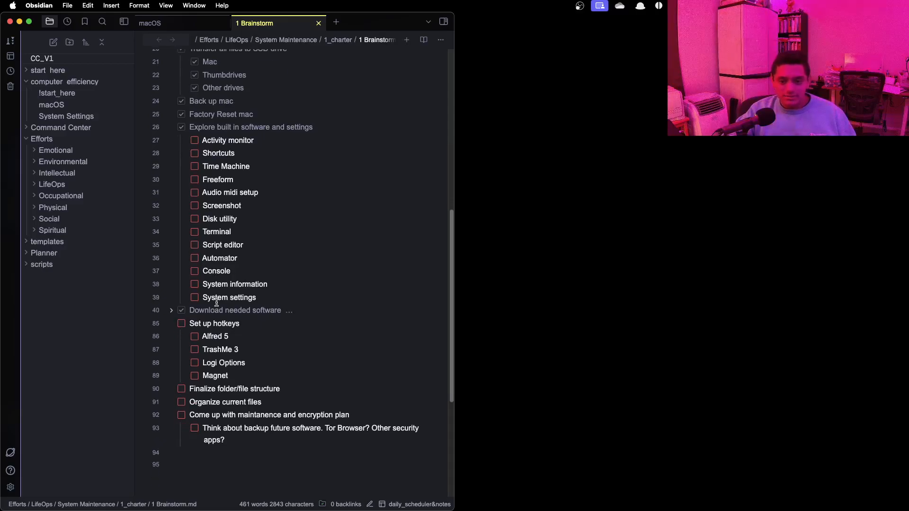
scroll(217, 306, down, 2)
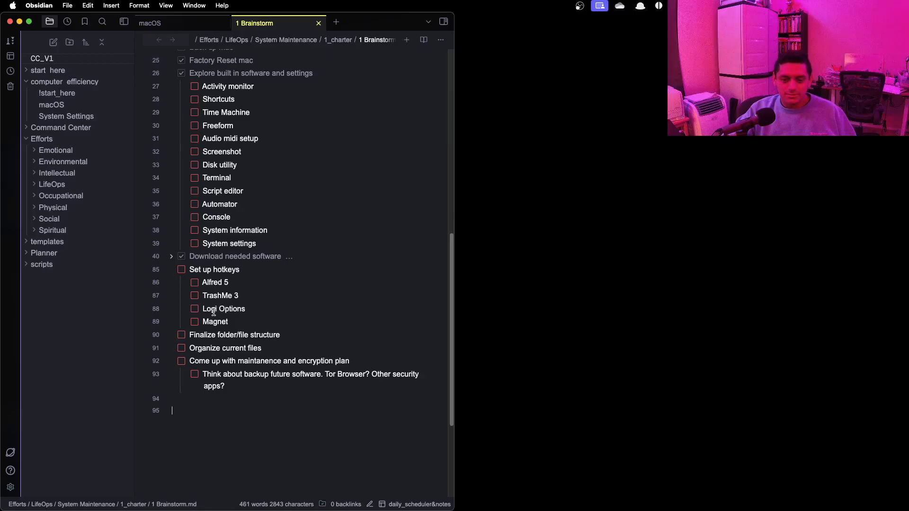
scroll(263, 331, up, 3)
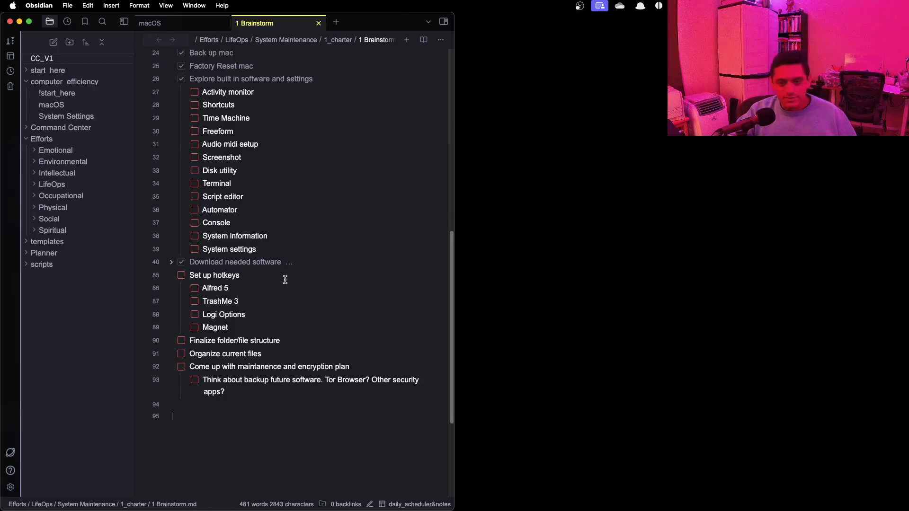
scroll(285, 280, down, 1)
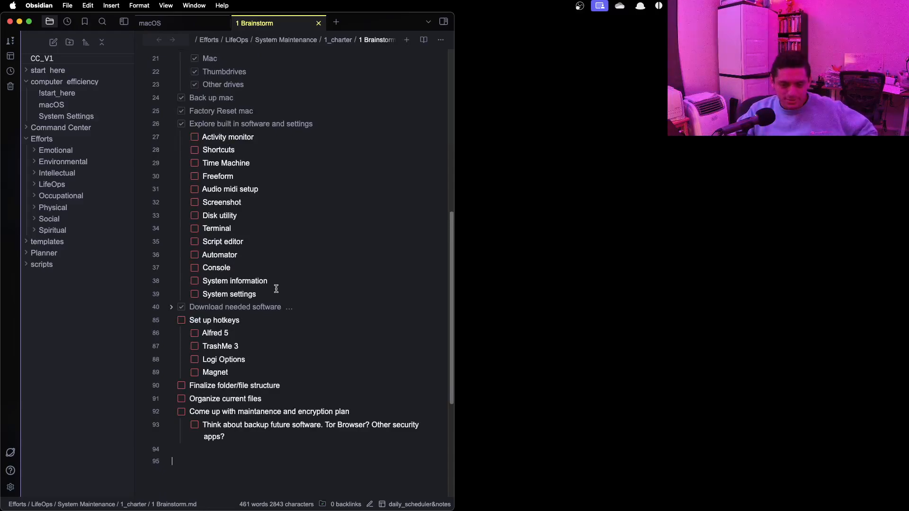
drag(260, 472, 181, 124)
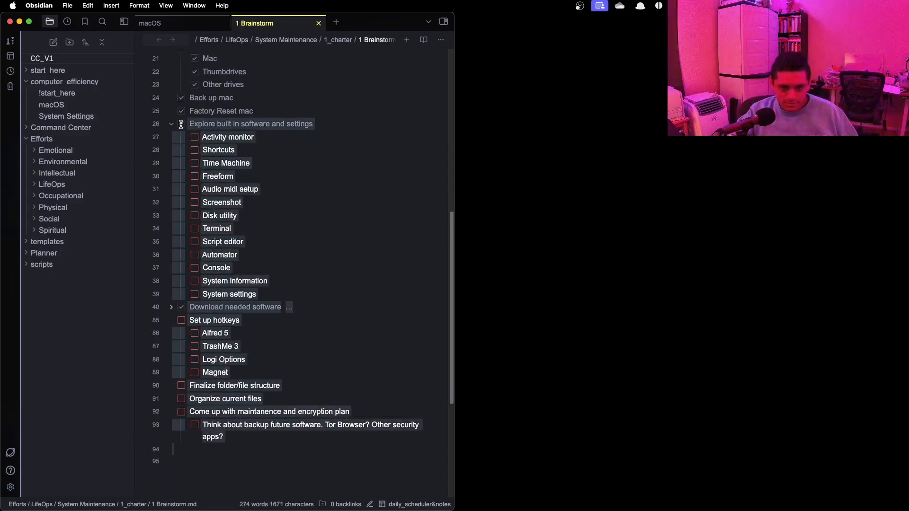
click(180, 124)
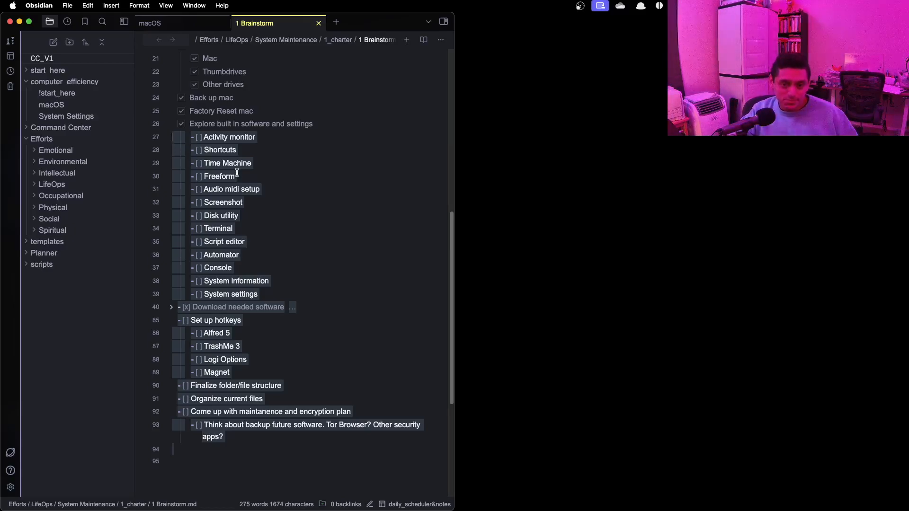
click(302, 241)
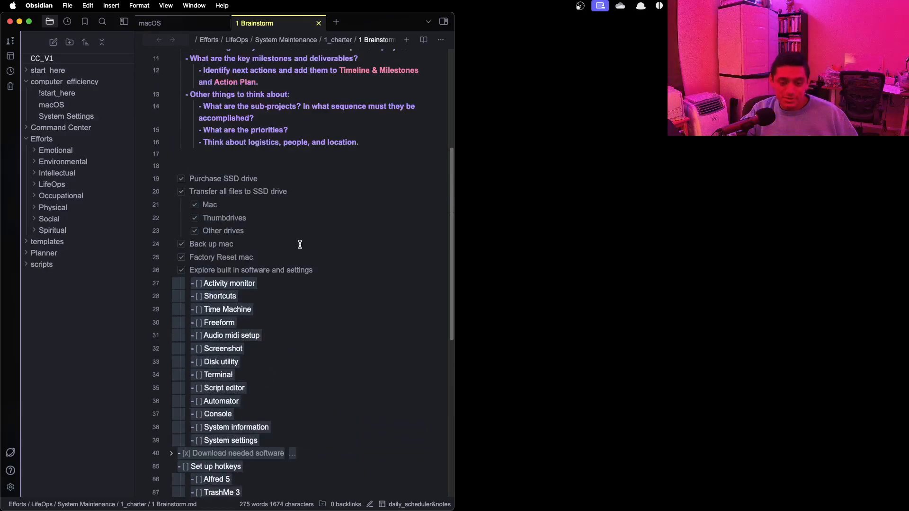